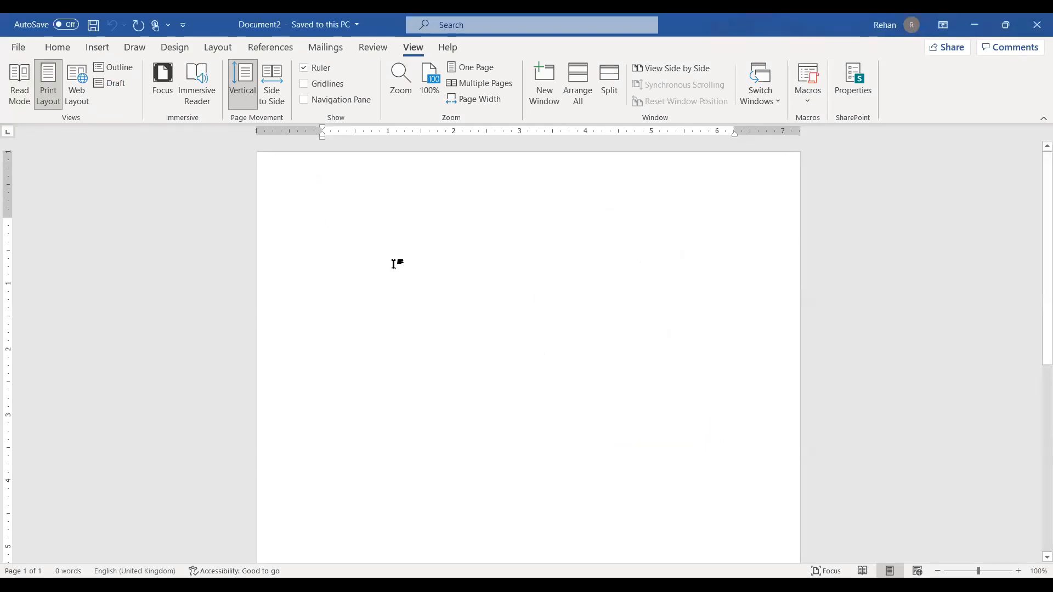
Write the heading "Spelling Check" on the first line of the blank document.
type("Spell")
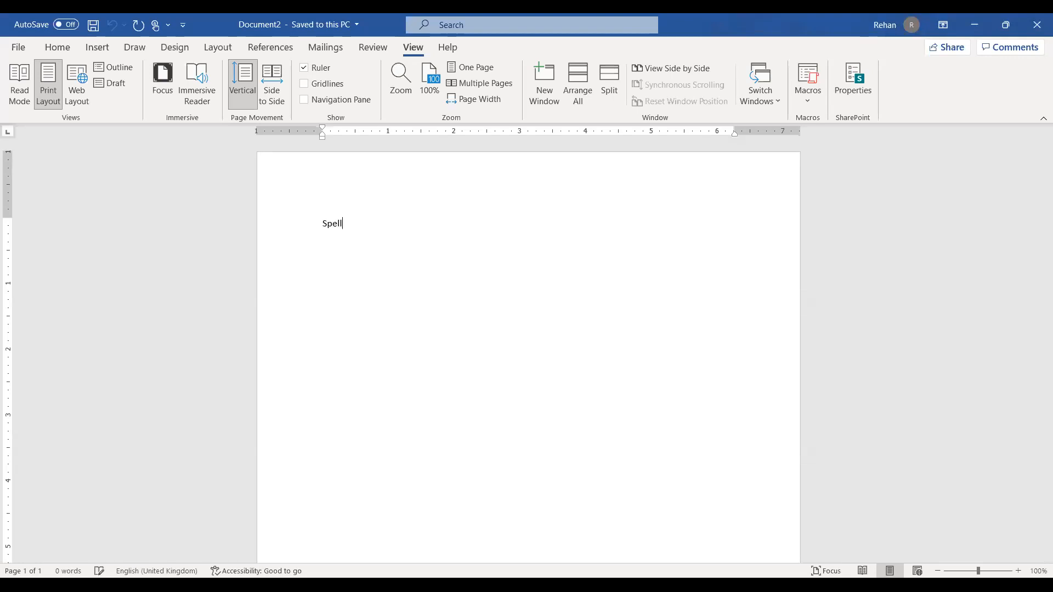
type("ing ")
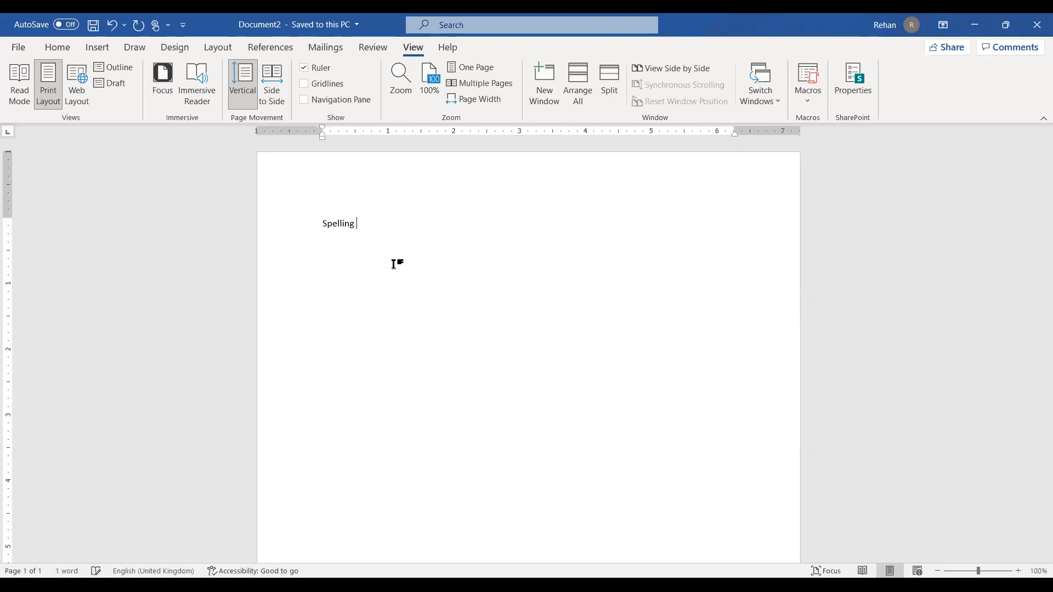
type("Check")
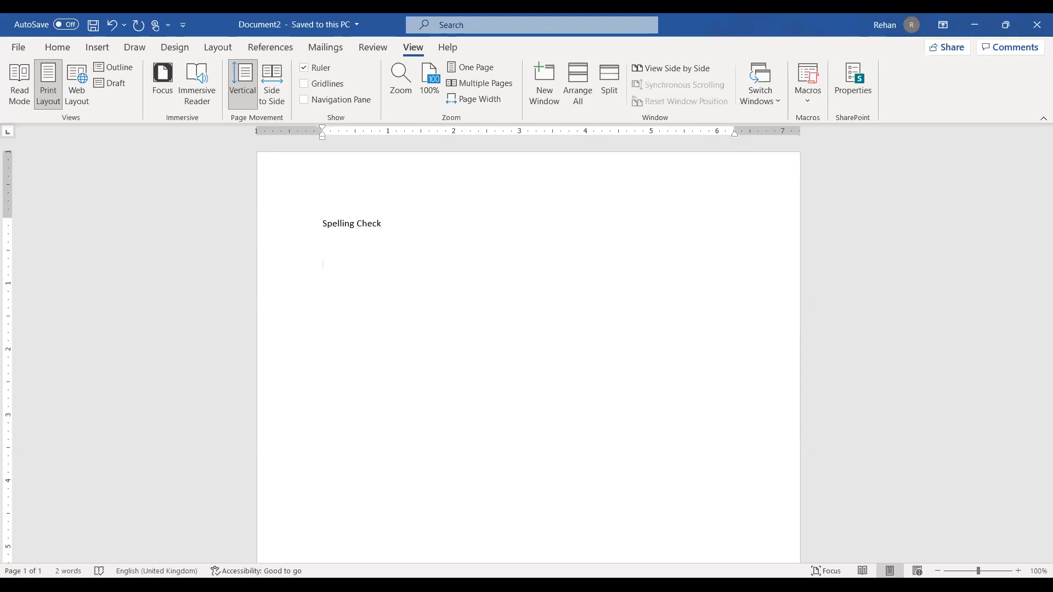
Write the deliberately misspelled text "Teh car is parked. cna I use this" below the heading, and remove the blank line between them.
type("Teh")
type("car is parke")
type("d.")
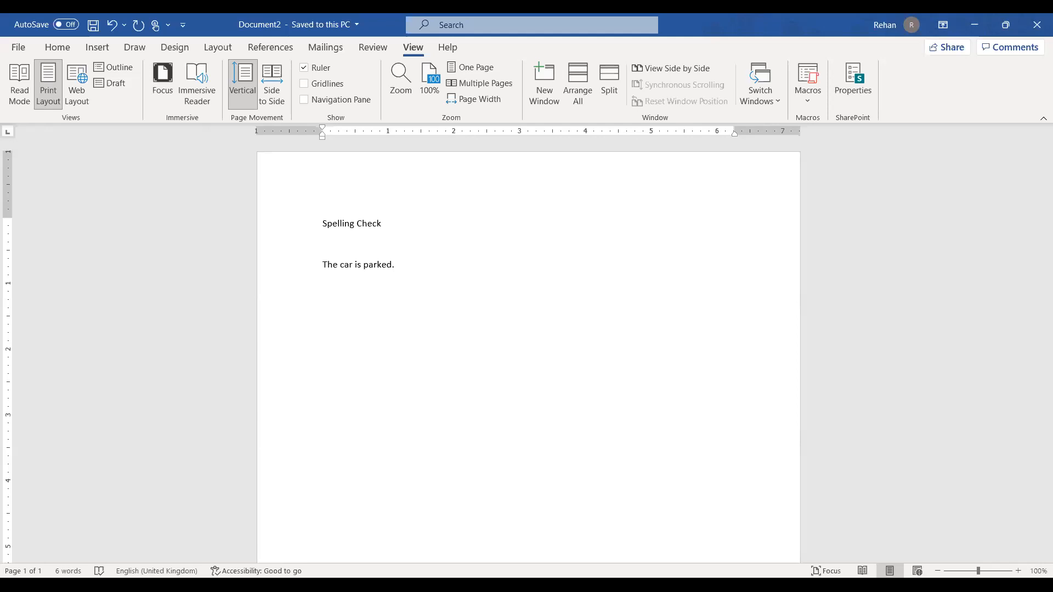
type("cna")
type("I use")
type(" this")
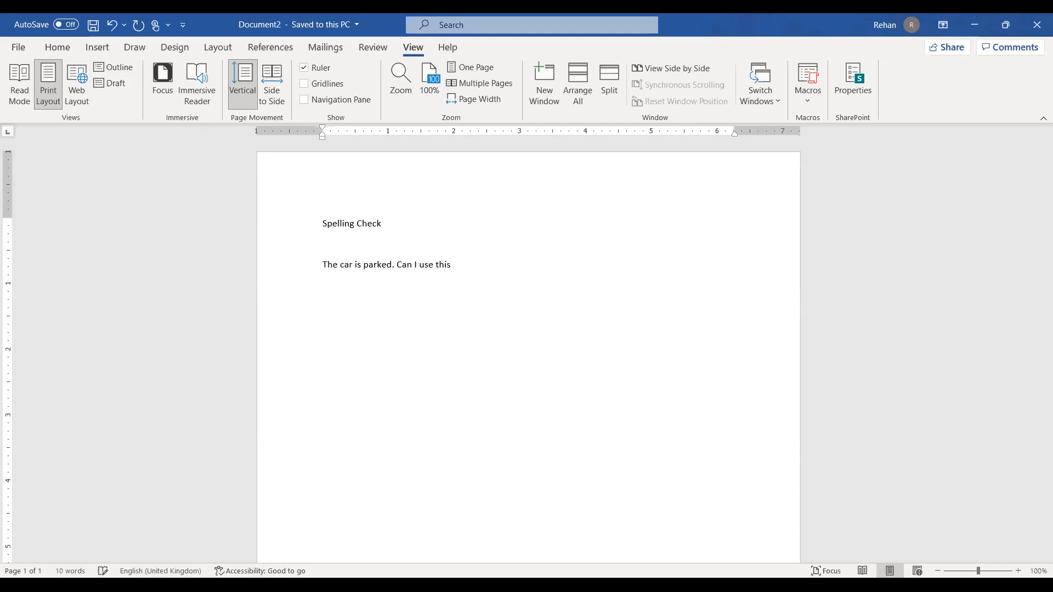
key("Up")
key("BackSpace")
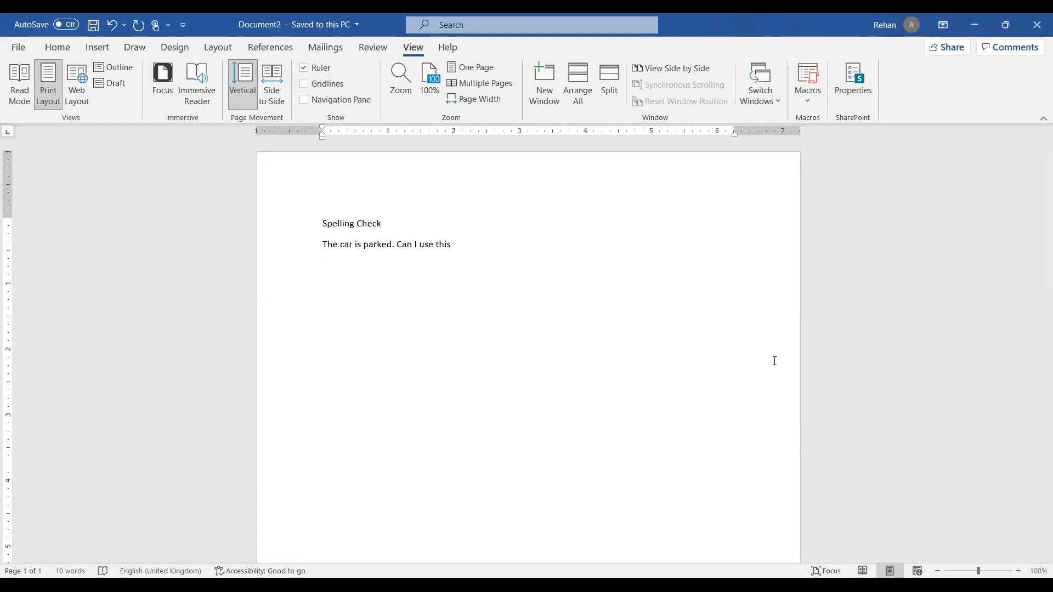
Write 1 / 2 with spaces under the sentence, and 1/2, 1/4 and 3/2 on the line below it.
left_click(58, 47)
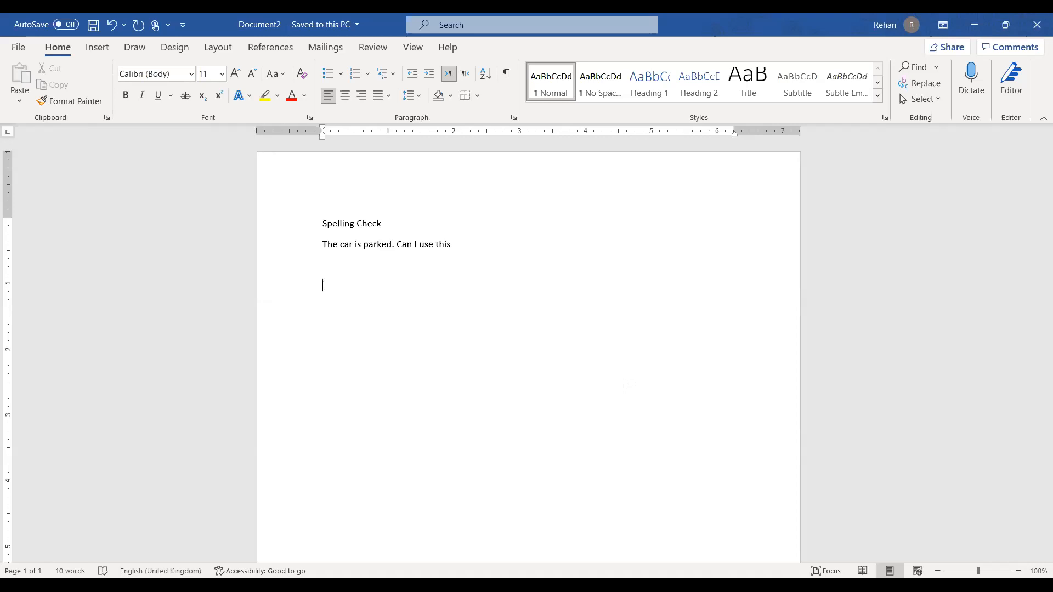
type("1 / 2")
key("Return")
type("1/")
type("1/")
type("4")
type("3/2")
Try removing 3/2 and rewriting the second fraction, undoing the edits made along the way.
key("shift+Left")
key("shift+Left")
key("shift+Left")
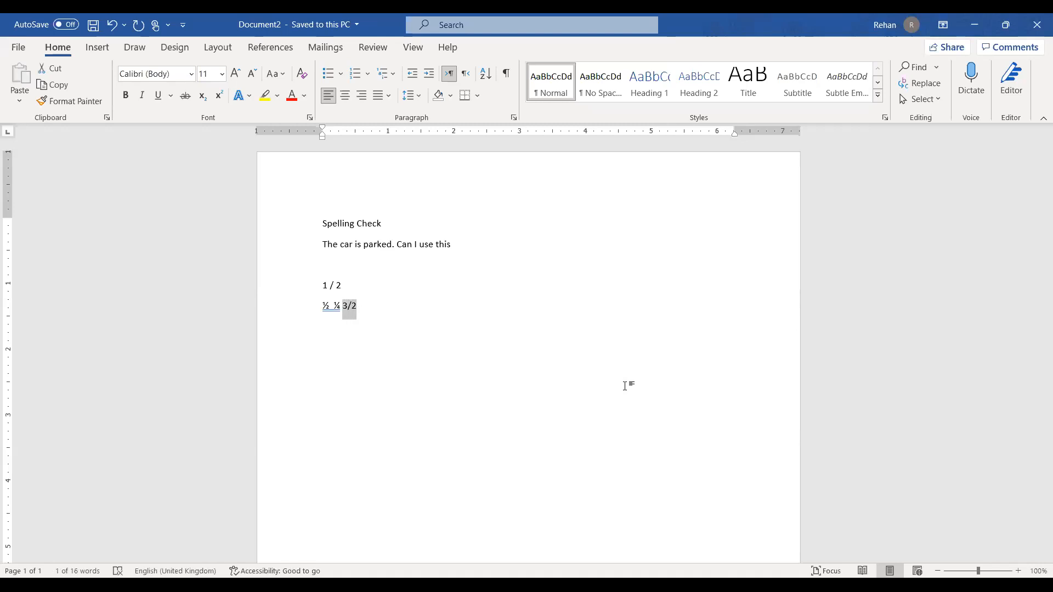
key("BackSpace")
key("ctrl+z")
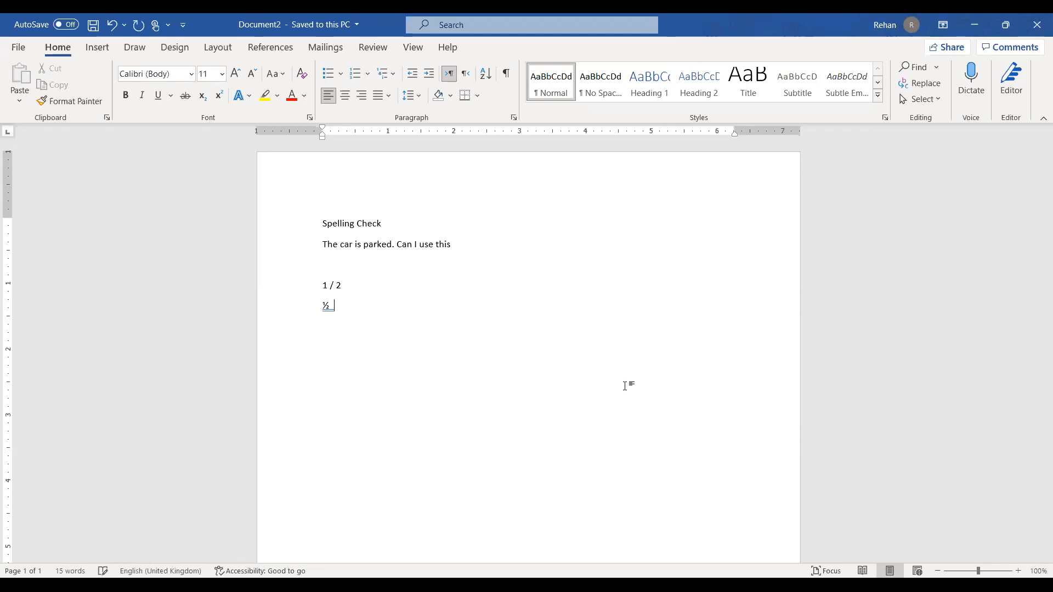
type("1/")
key("BackSpace")
key("BackSpace")
key("BackSpace")
type("/2")
key("ctrl+z")
key("BackSpace")
Insert a line above the fractions and write the heading "Writing Fractions" on it.
key("Home")
key("Return")
key("Up")
type("Writing Fractions")
Replace the old fractions under the "Writing Fractions" heading with a retyped 1/2, and undo its automatic formatting.
key("Down")
key("shift+Left")
key("shift+Home")
type("1/2")
key("BackSpace")
key("BackSpace")
key("BackSpace")
key("BackSpace")
type("1/2")
key("BackSpace")
key("BackSpace")
key("BackSpace")
key("BackSpace")
type("1/2")
key("Return")
key("ctrl+z")
key("ctrl+z")
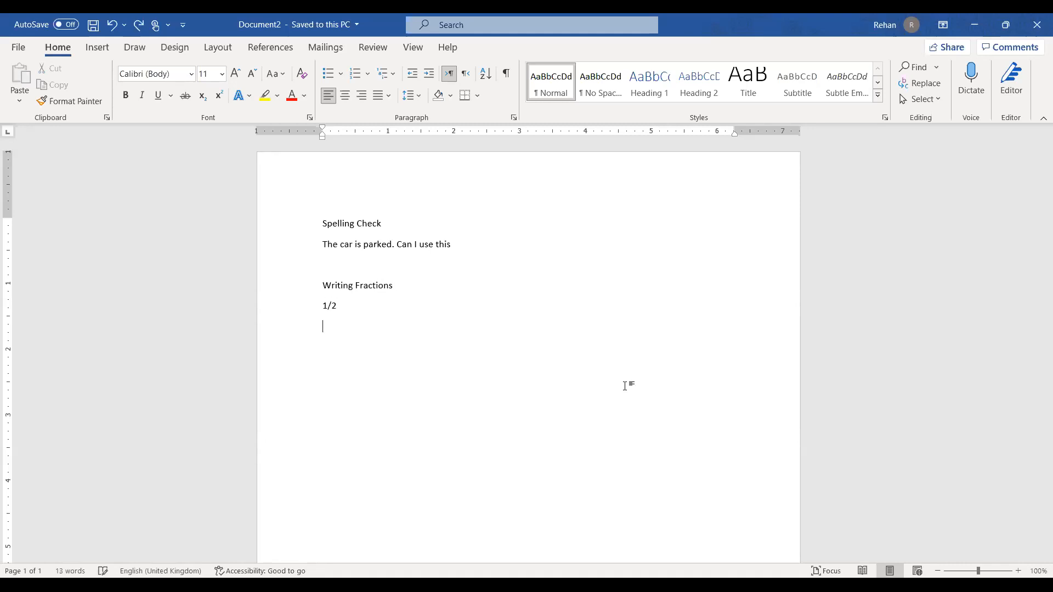
Clear the plain 1/2 and write the fractions 1/2 and 1/4 under the "Writing Fractions" heading, leaving a blank line below.
key("BackSpace")
key("BackSpace")
key("BackSpace")
key("BackSpace")
key("BackSpace")
type("s")
key("Return")
type("1/2 1/4")
key("Return")
key("Return")
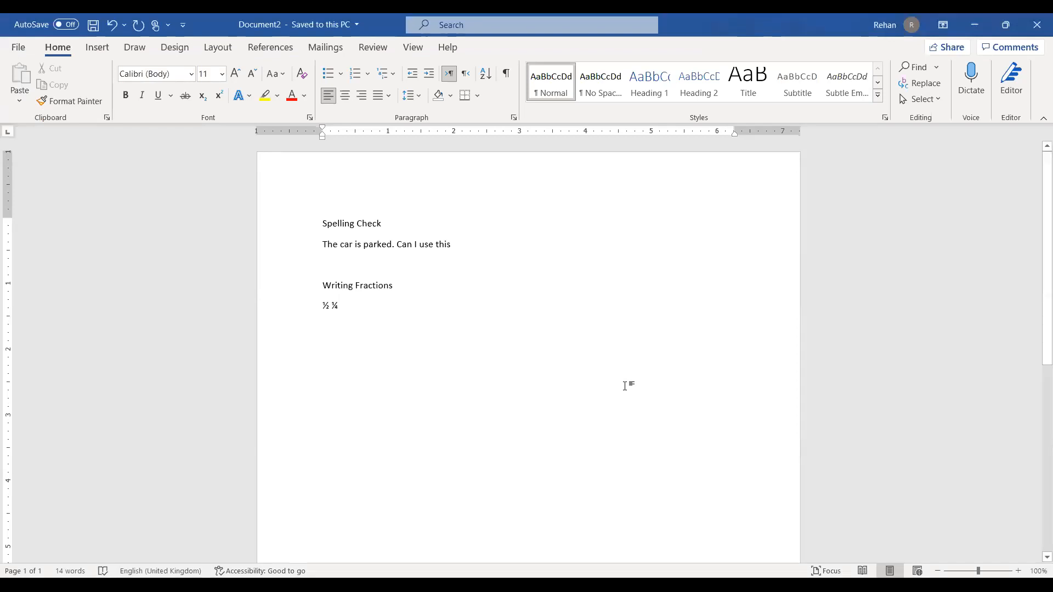
Write the heading "Superscript" and the example "First = 1st" on the line below it.
type("Super")
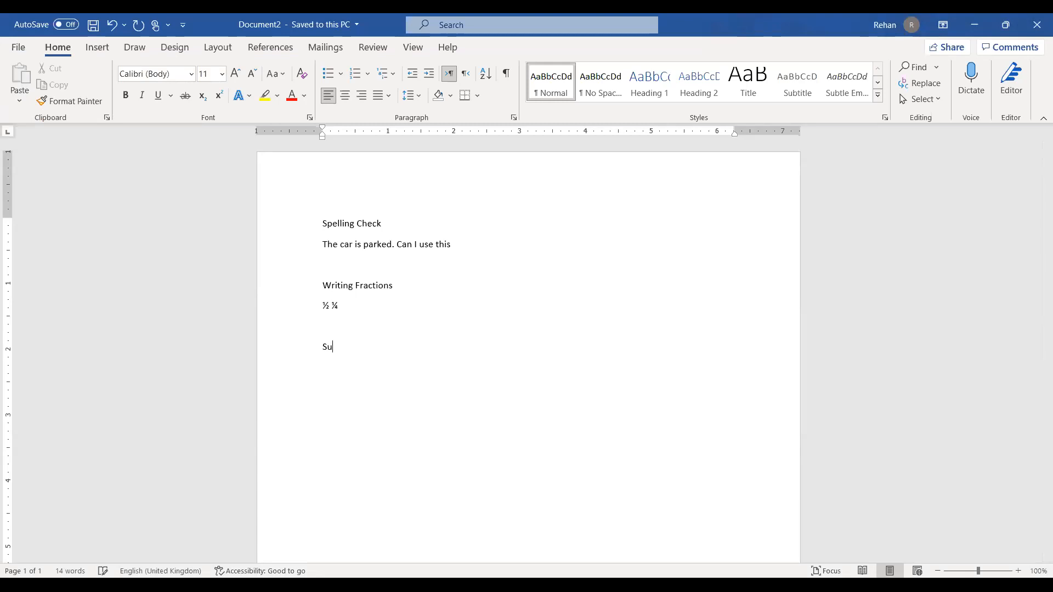
type("scrip")
type("t")
type("First")
type("= ")
type("1st")
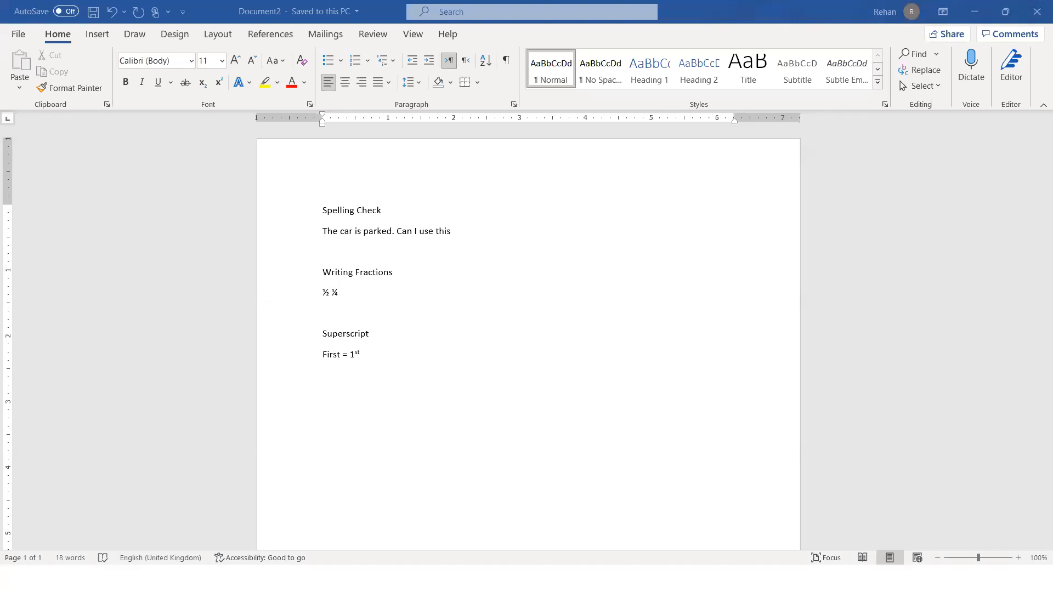
key("Return")
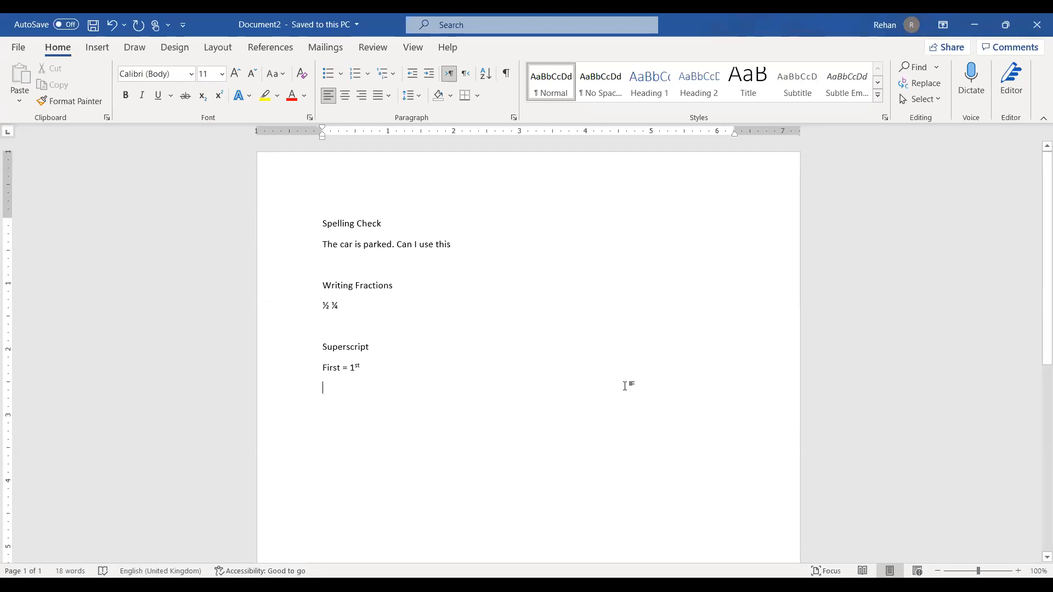
type("Hyperlinks")
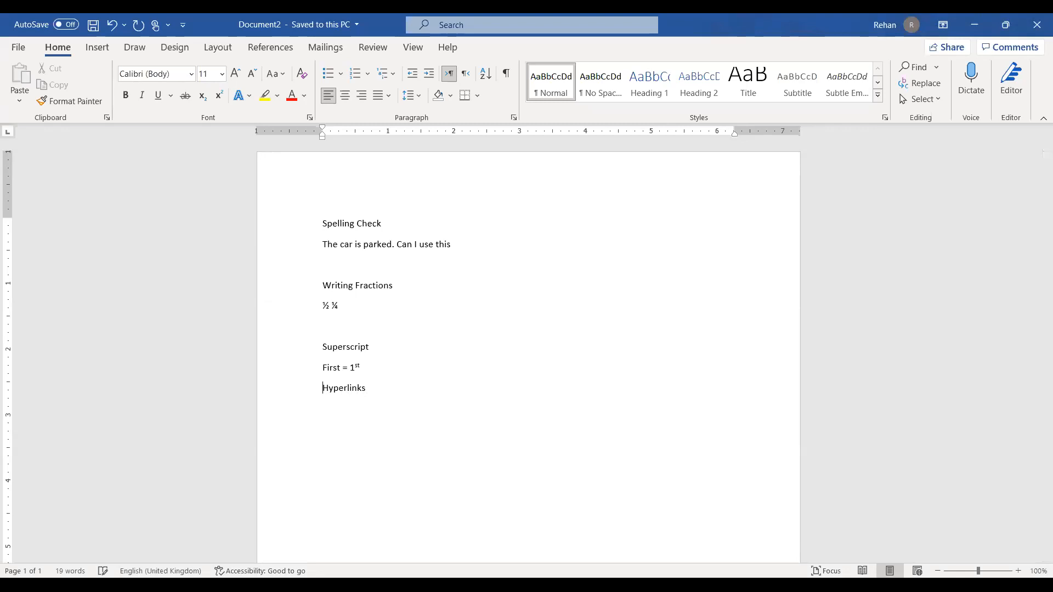
key("Return")
key("Return")
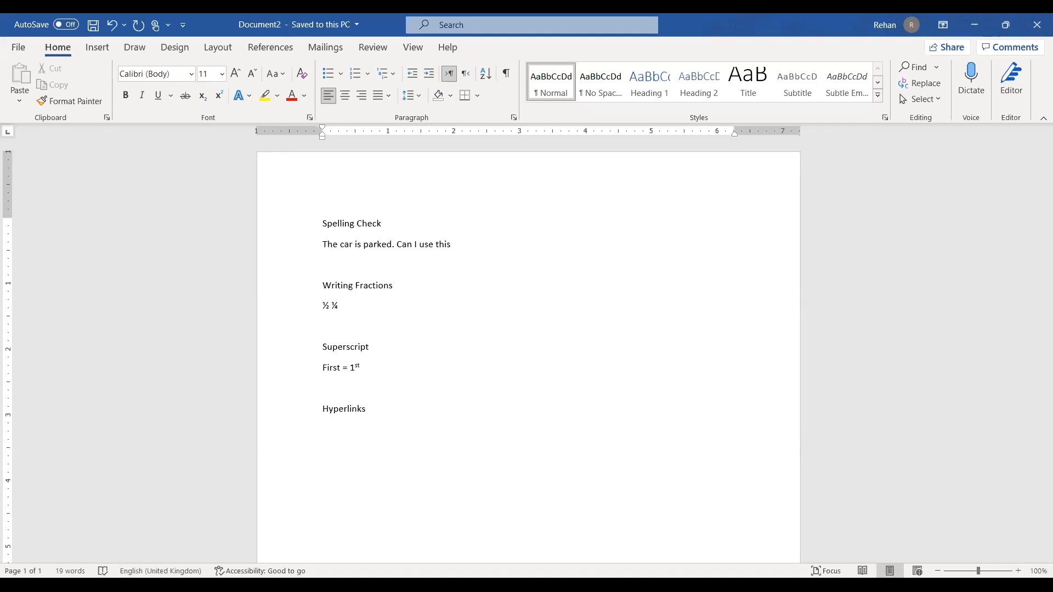
type("www.melearning.co")
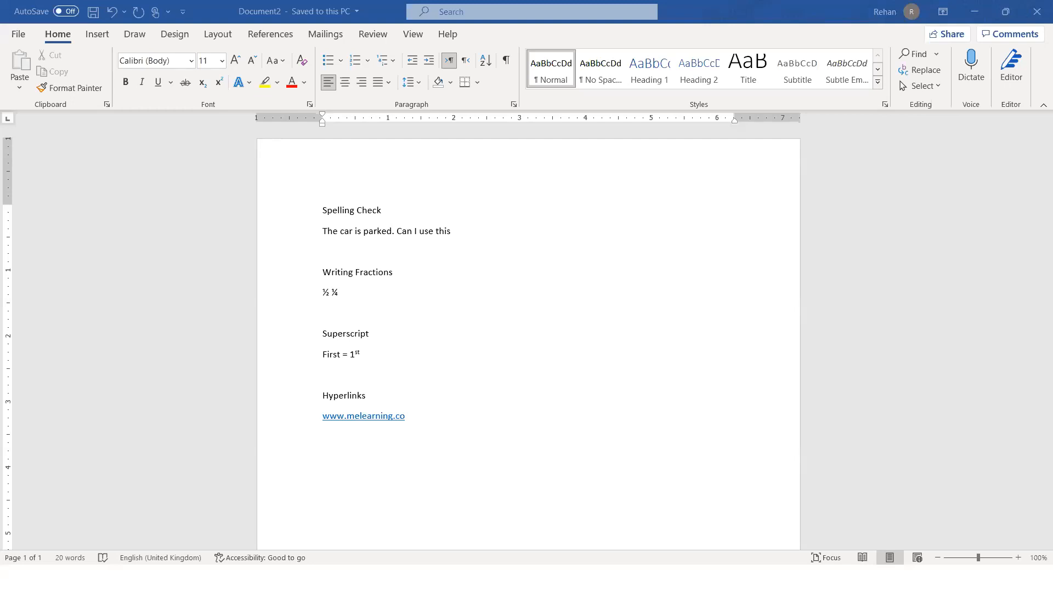
Create a thin horizontal line below the web address from three hyphens.
type("---")
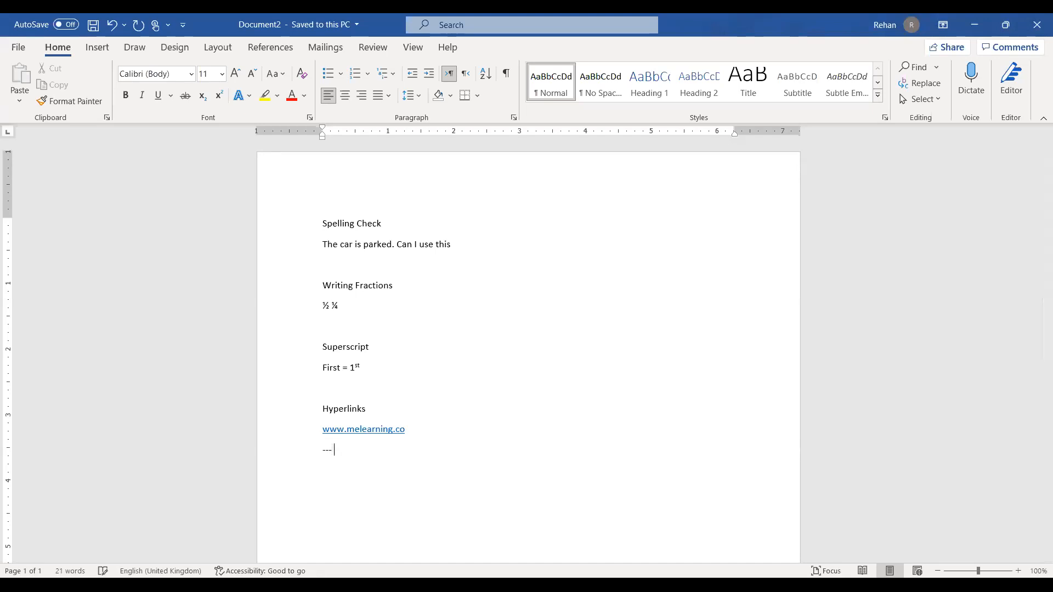
key("BackSpace")
key("BackSpace")
type("--")
key("Return")
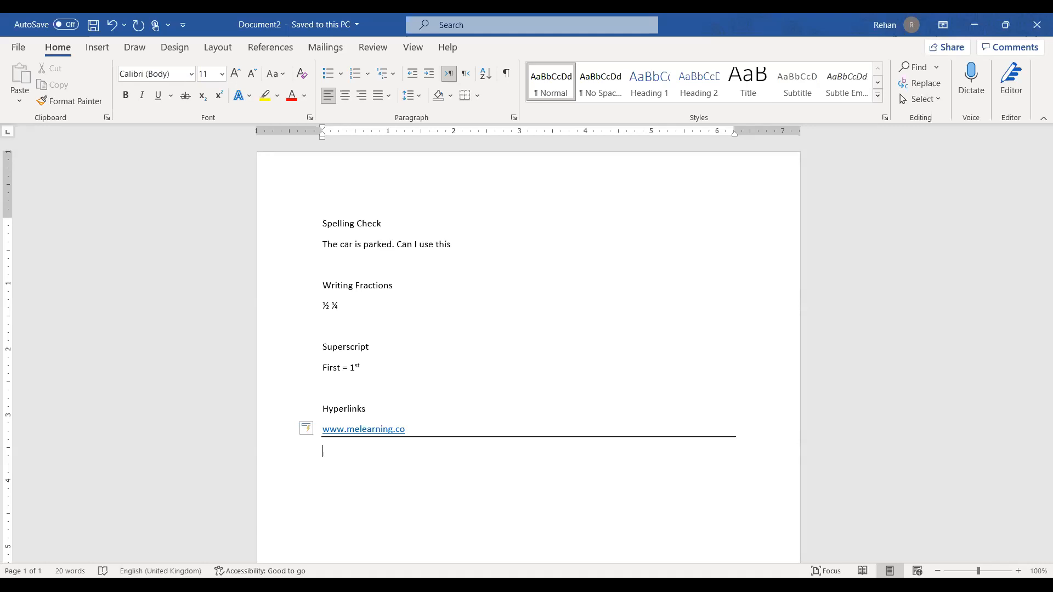
Write a person's full name after the web address, above the thin horizontal line.
left_click(550, 428)
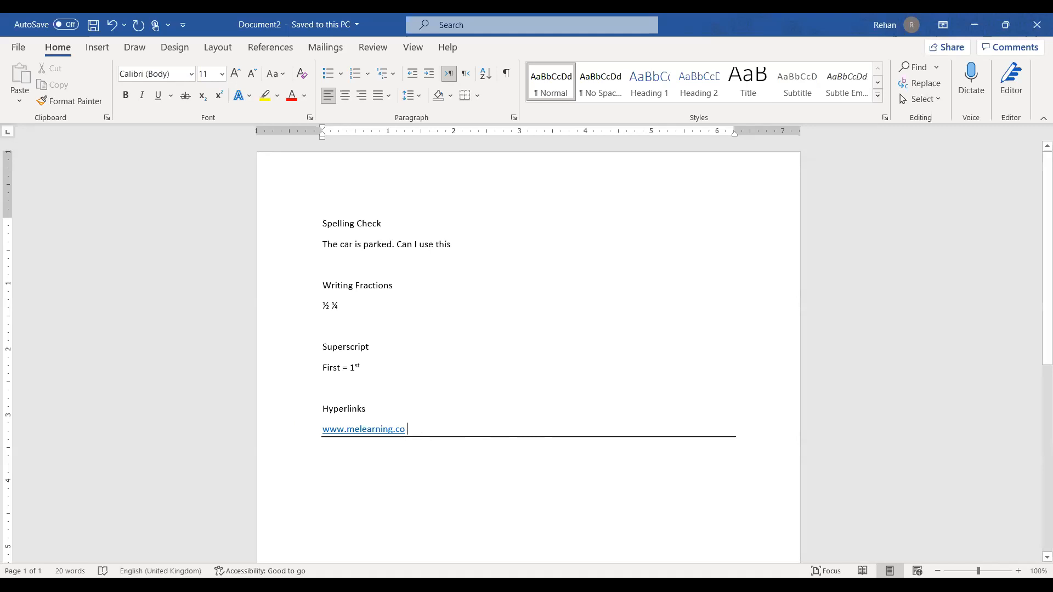
type("rehan tahir butt")
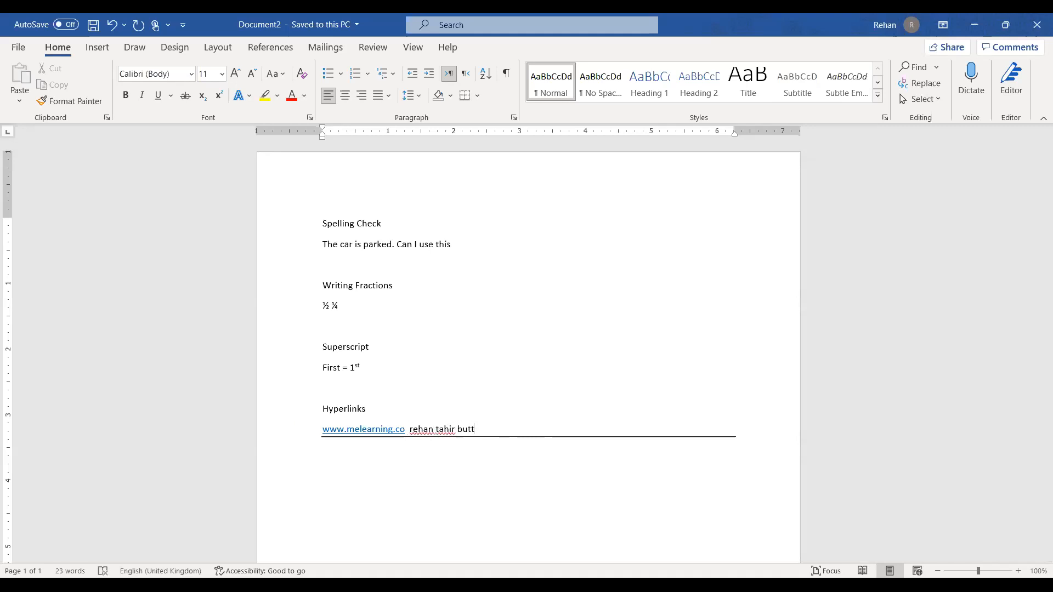
Try adding line breaks after the name above the thin horizontal line, and remove them again.
key("Return")
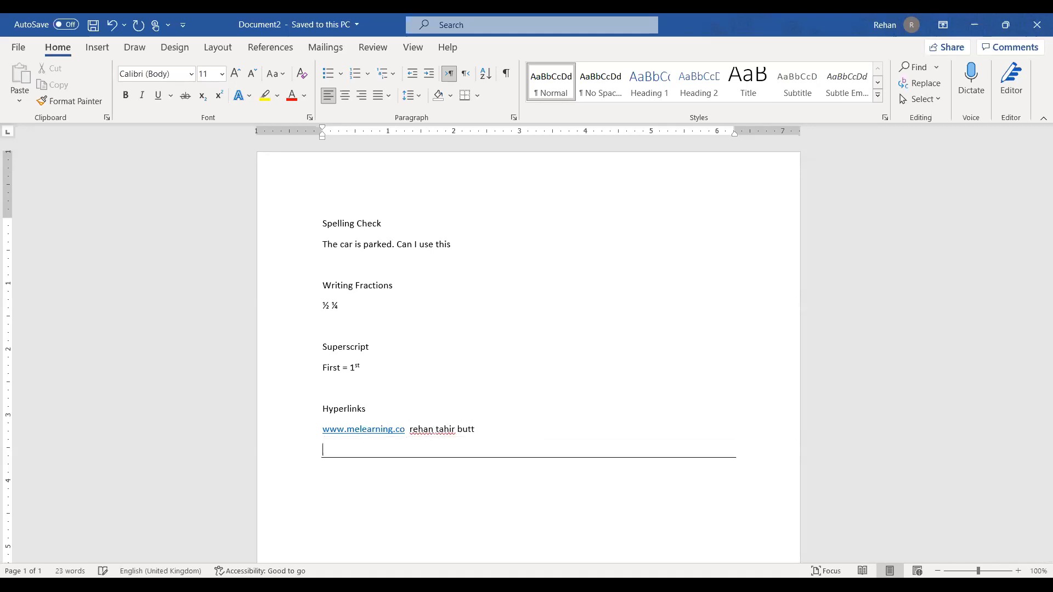
key("BackSpace")
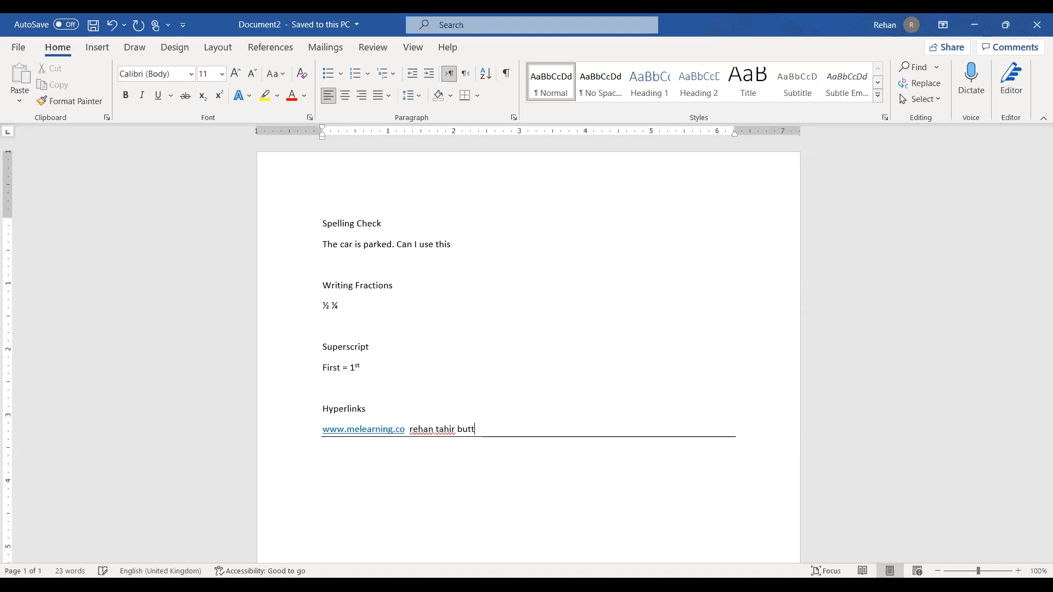
key("Return")
key("Return")
key("Return")
key("BackSpace")
key("BackSpace")
key("BackSpace")
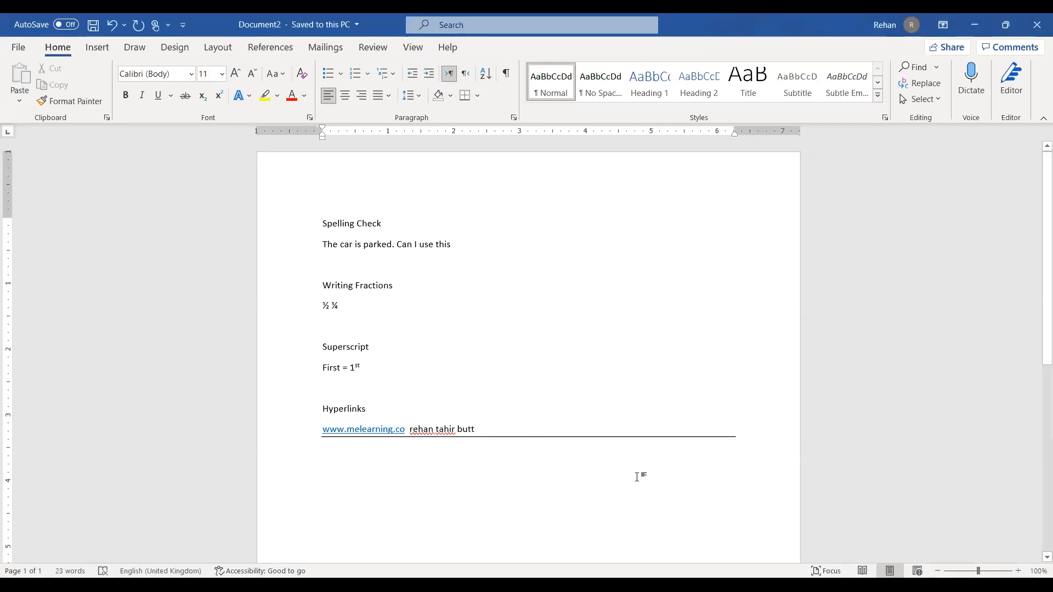
Create a thick horizontal line from three underscores, and write the person's full name and "Ms Office" centred on the line above it.
type("___")
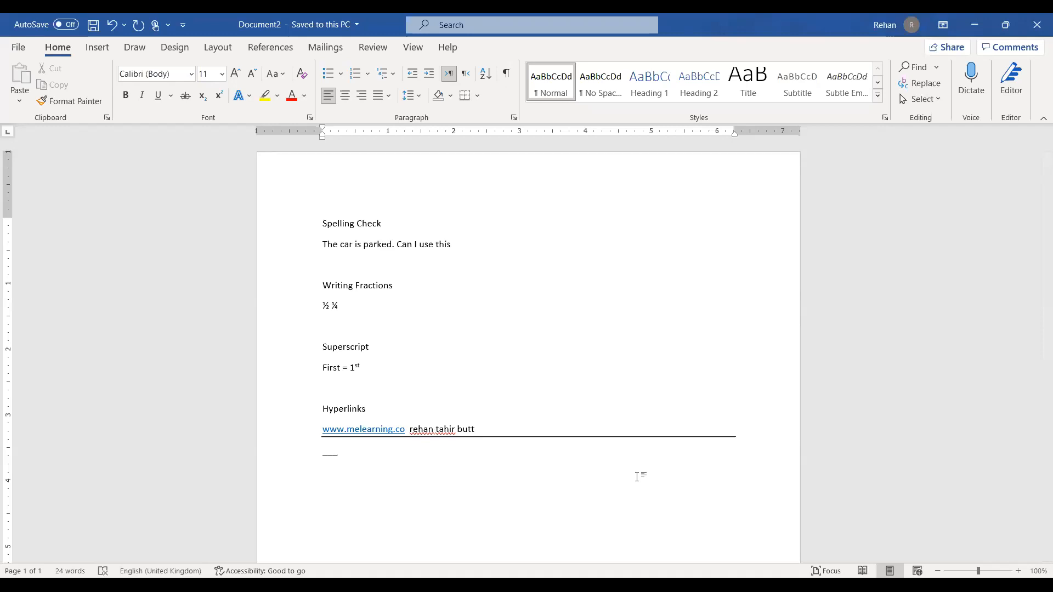
key("Return")
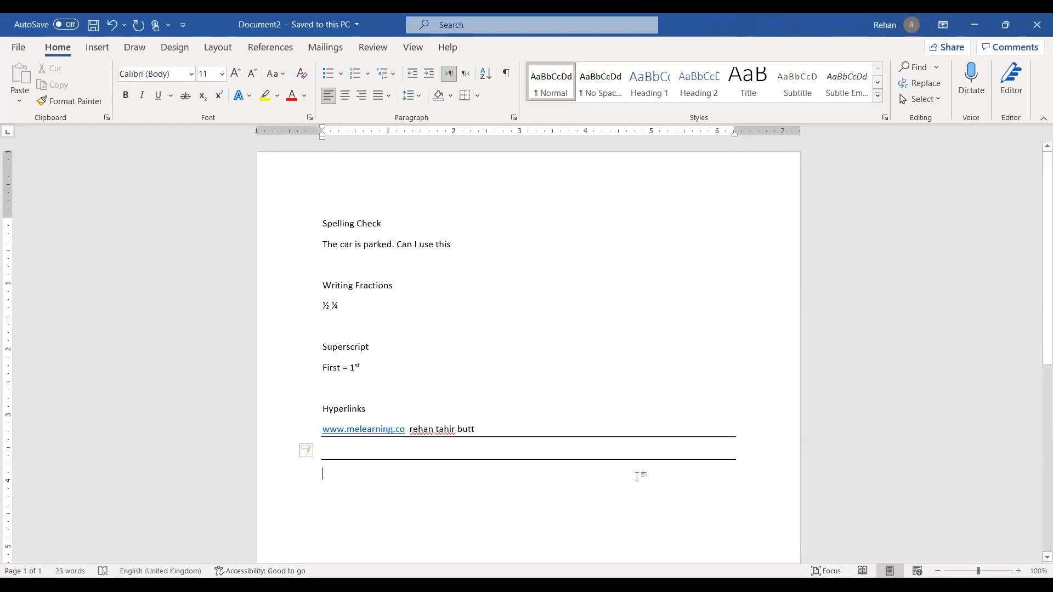
type("rehan tahi")
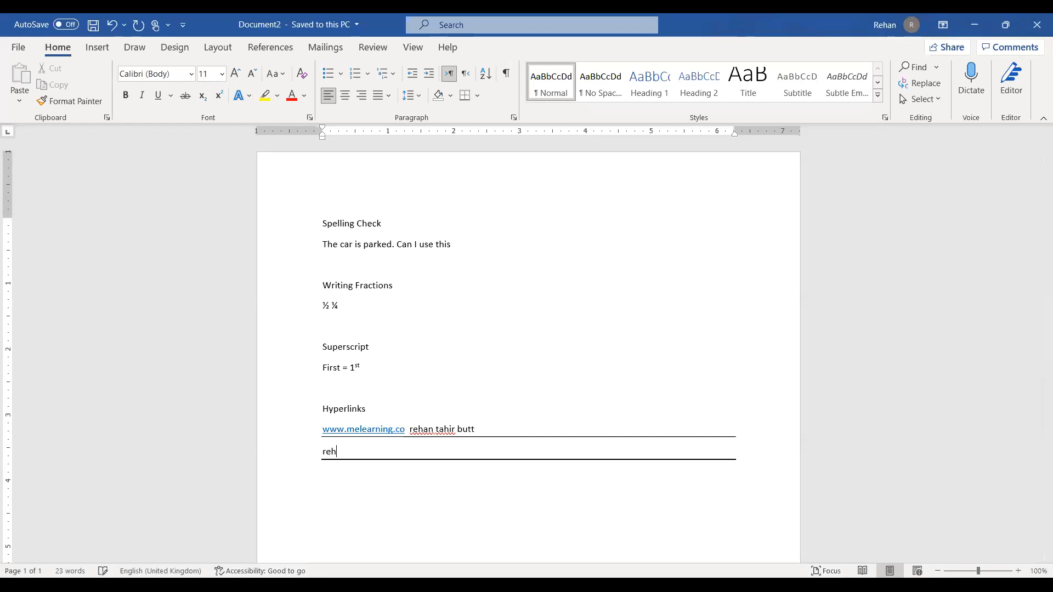
type("r butt")
double_click(454, 451)
type("Ms Office")
key("Down")
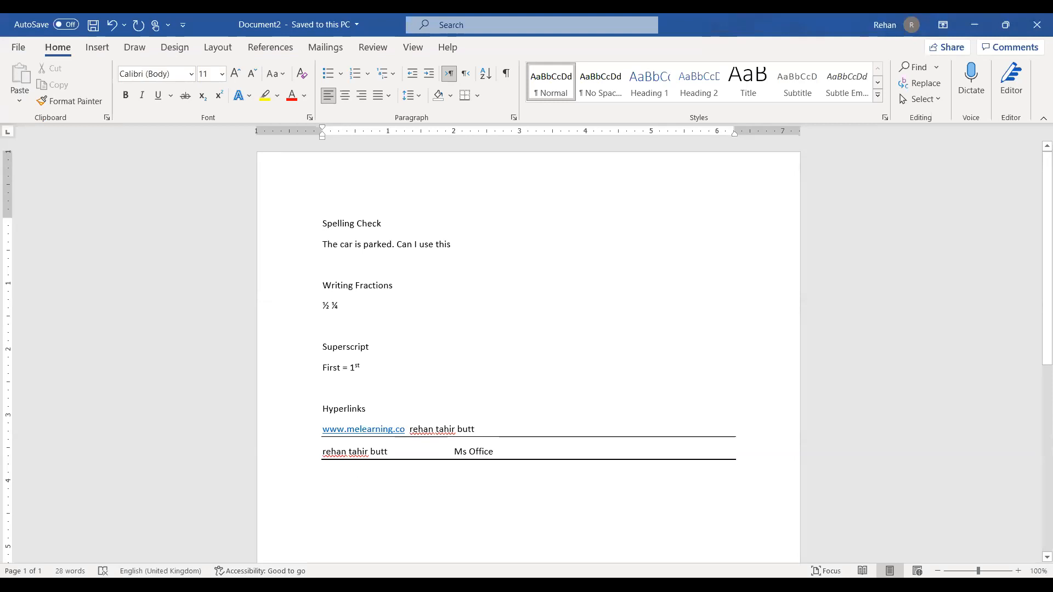
Create a dotted horizontal line from three asterisks below the thick line, and add a line break after it.
type("***")
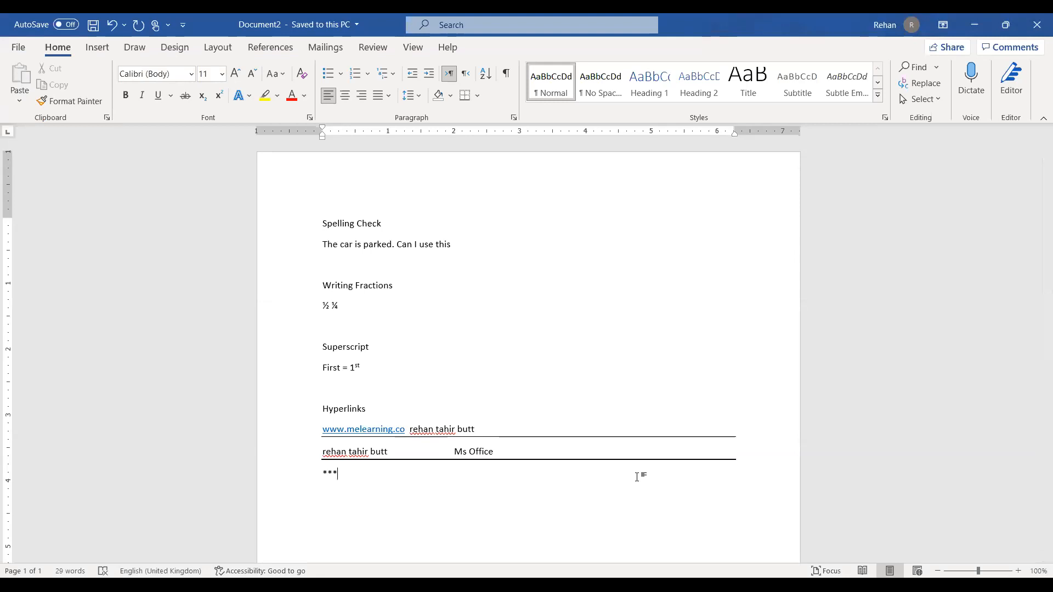
key("Return")
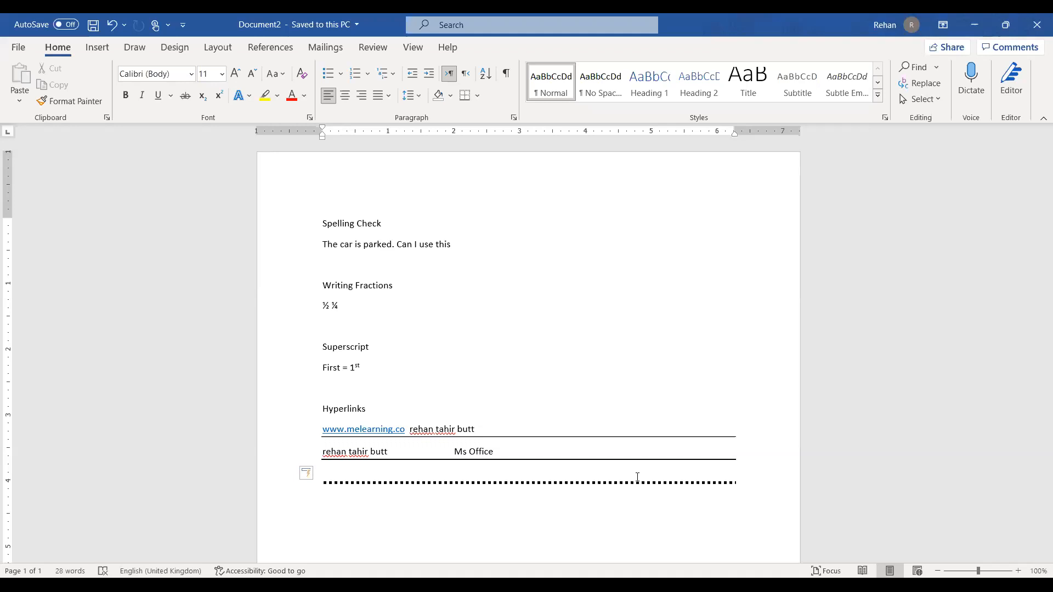
key("Return")
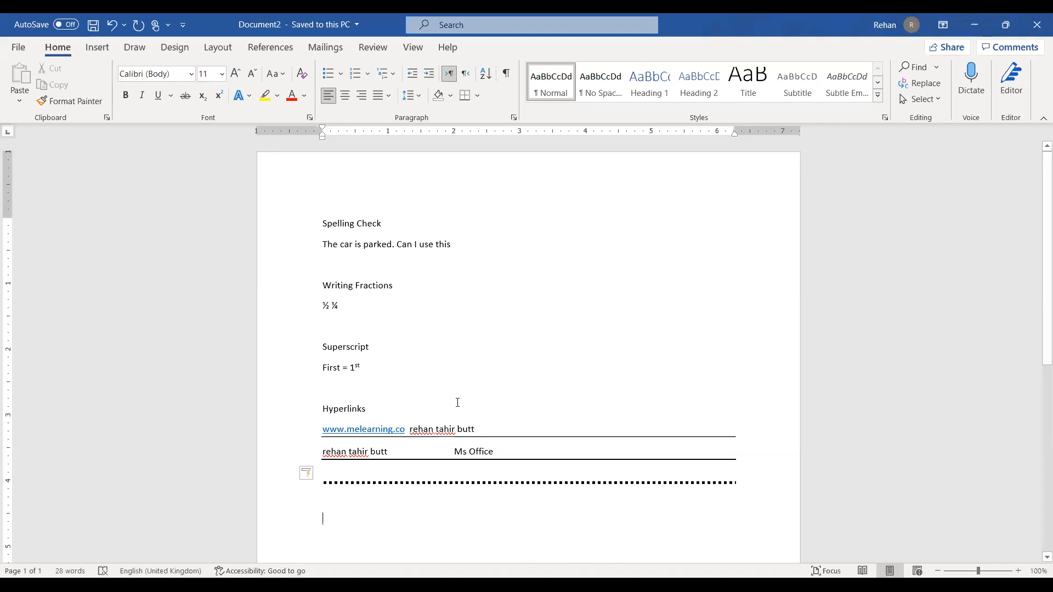
Open the program's Proofing options, which hold the spelling and AutoCorrect settings.
scroll(459, 400, "down", 3)
scroll(461, 396, "up", 1)
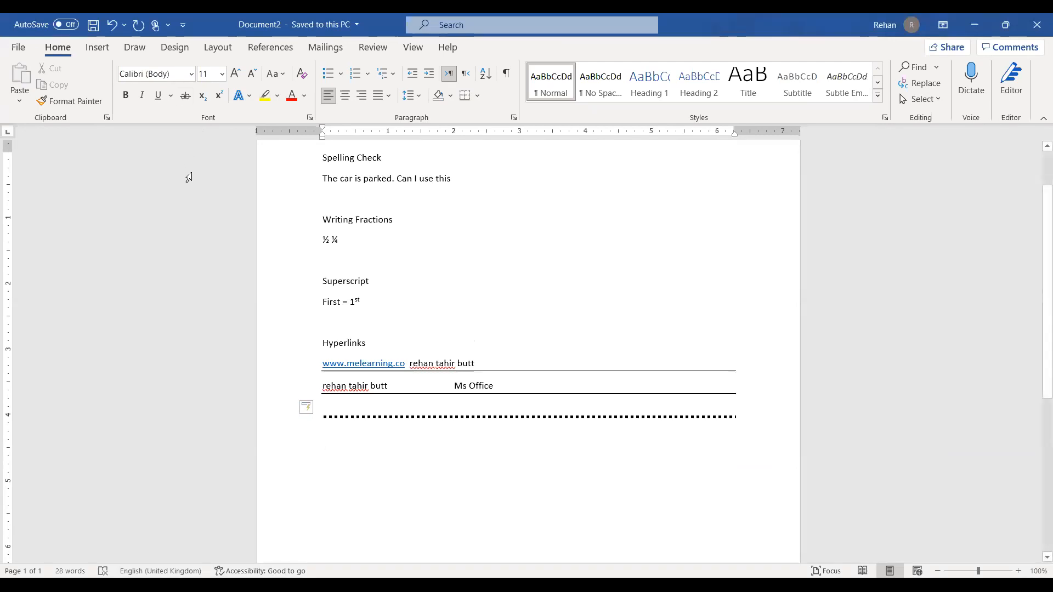
left_click(20, 48)
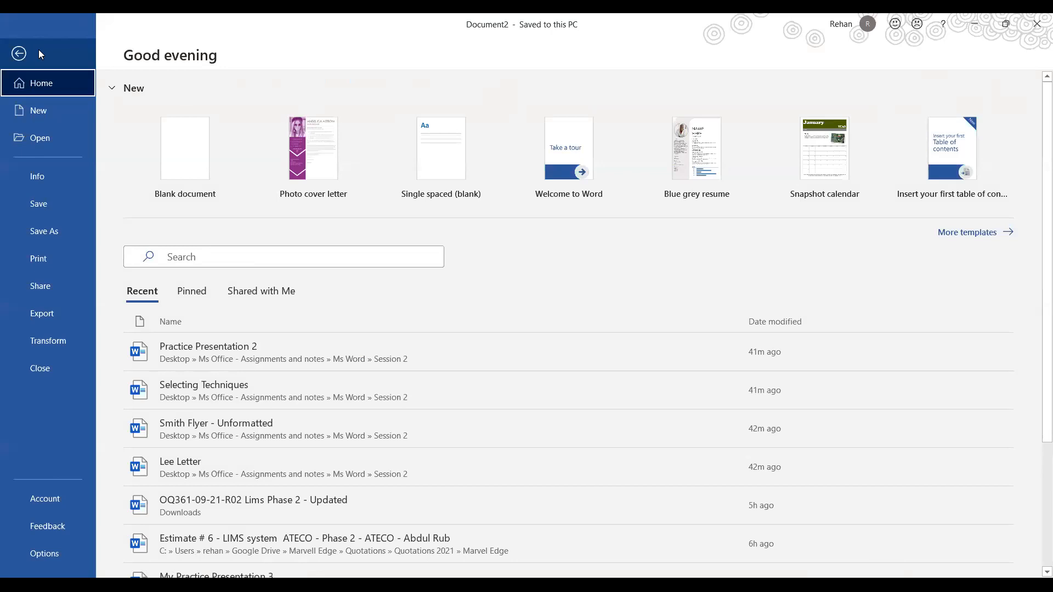
left_click(52, 556)
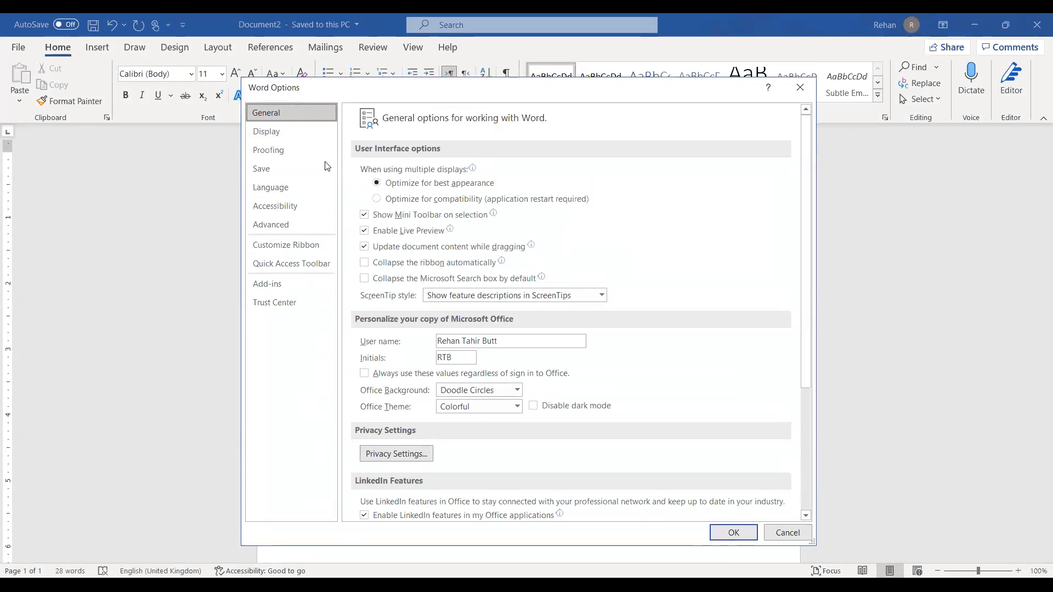
left_click(271, 151)
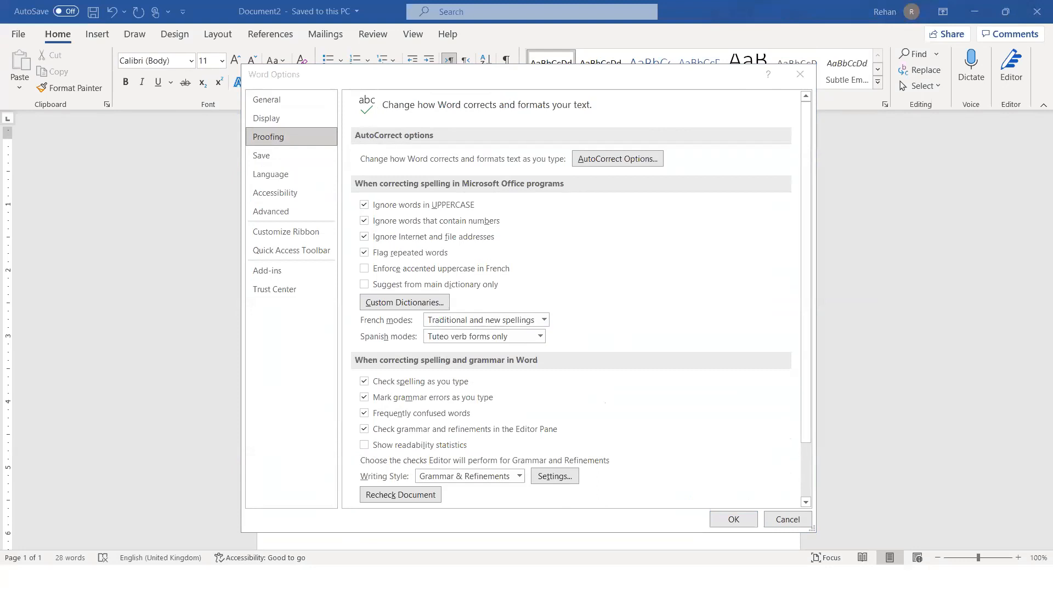
Open the AutoCorrect options and examine the replacement entries for (c), (e), (r), (tm) and the ellipsis.
key("alt+Tab")
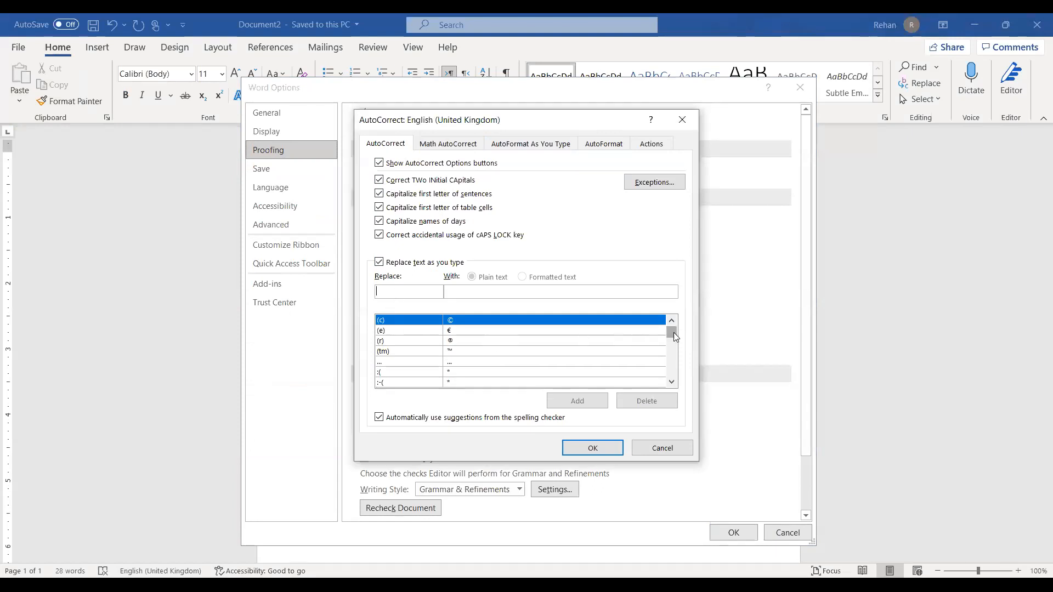
mouse_move(674, 333)
left_mouse_down()
mouse_move(669, 373)
mouse_move(670, 331)
left_mouse_up()
left_click(406, 321)
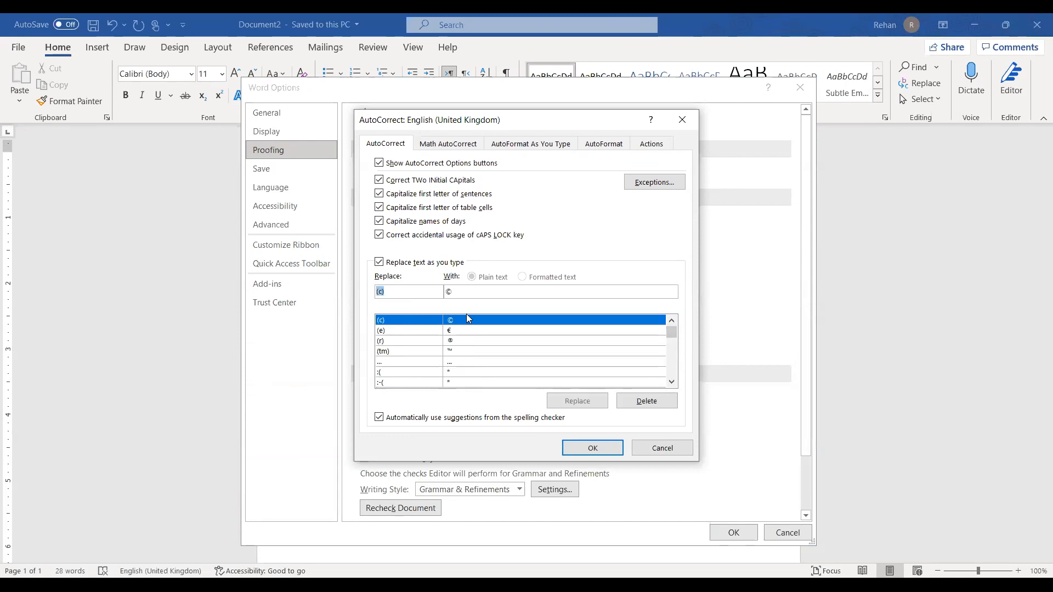
left_click(400, 335)
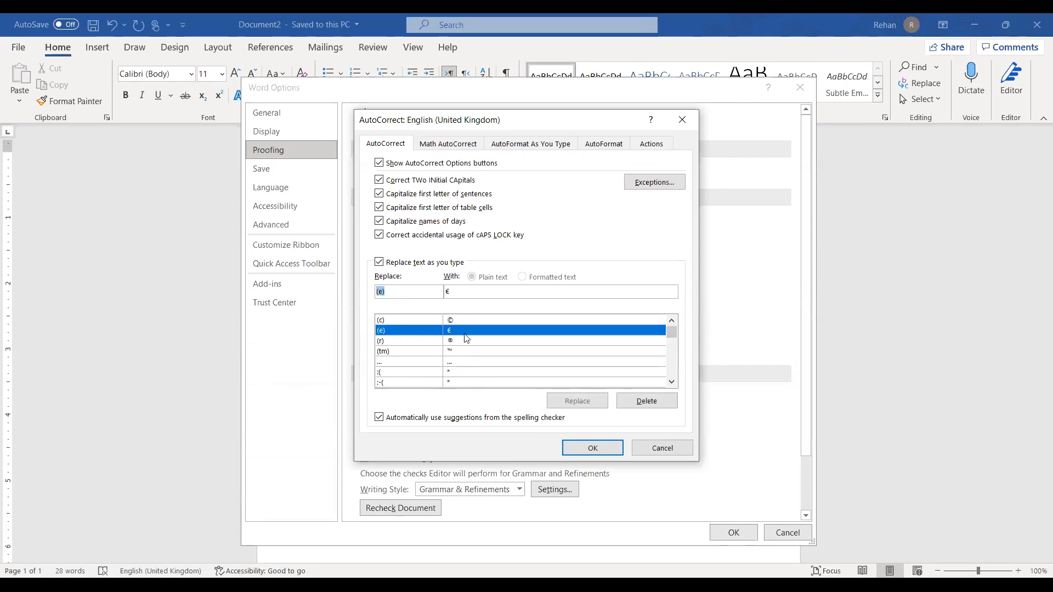
left_click(413, 341)
left_click(399, 353)
left_click(402, 363)
scroll(401, 367, "down", 5)
scroll(402, 366, "up", 5)
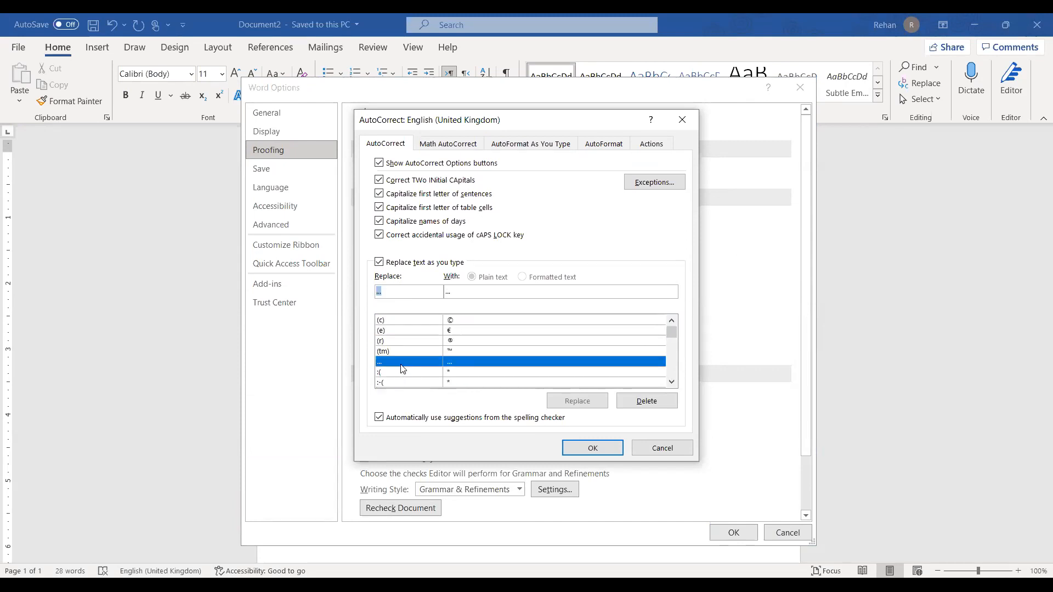
scroll(402, 369, "down", 3)
scroll(402, 368, "up", 3)
Add an AutoCorrect entry that replaces RTB with the person's full name, and close the program options.
left_click(400, 289)
double_click(387, 293)
type("RTB")
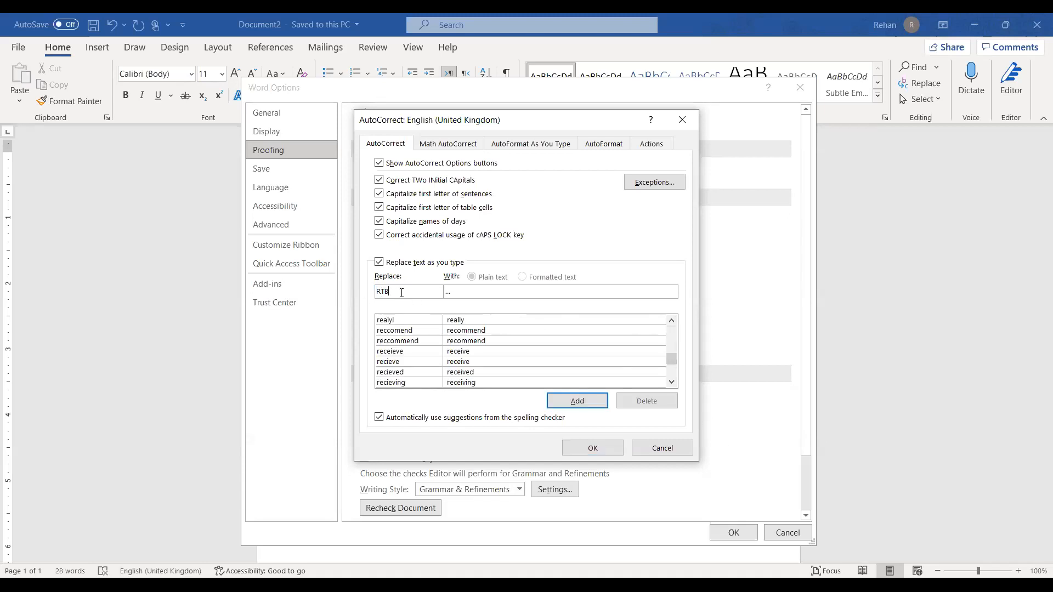
double_click(496, 292)
type("Rehan Tahir Butt")
left_click_drag(673, 361, 672, 324)
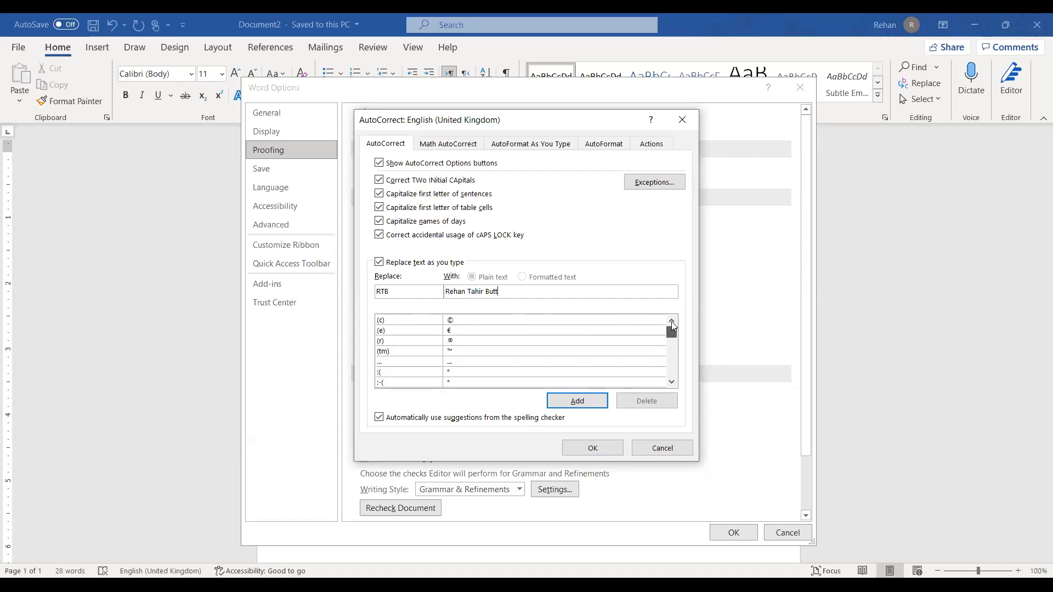
left_click(571, 399)
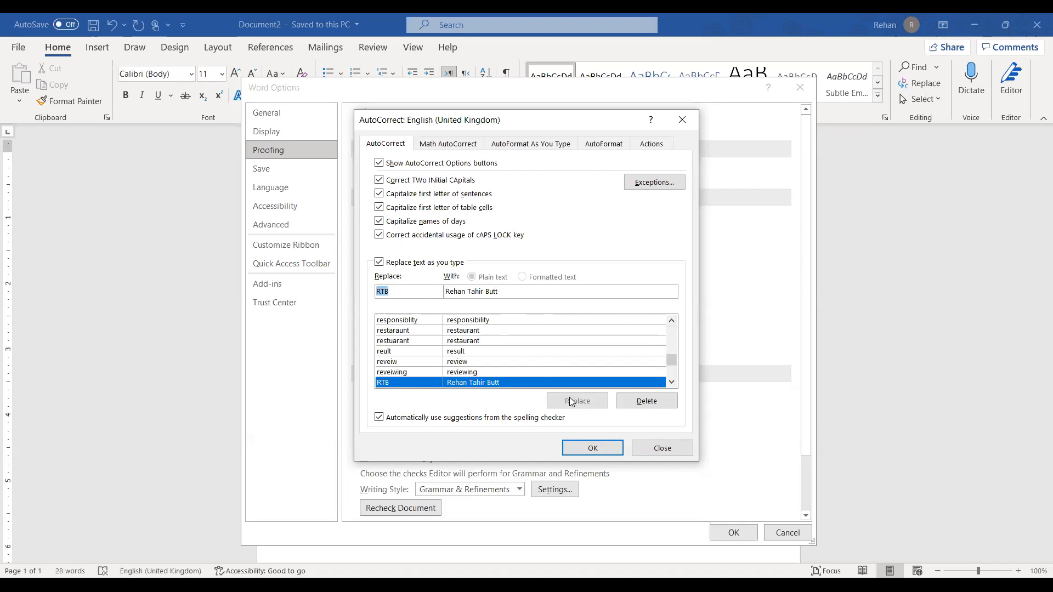
scroll(521, 355, "down", 1)
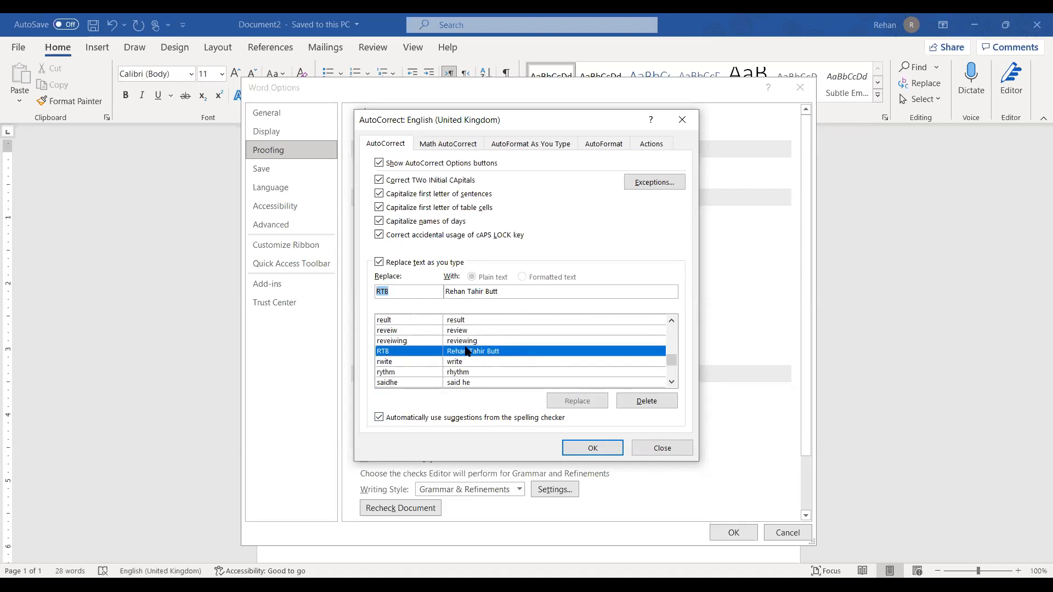
left_click(585, 451)
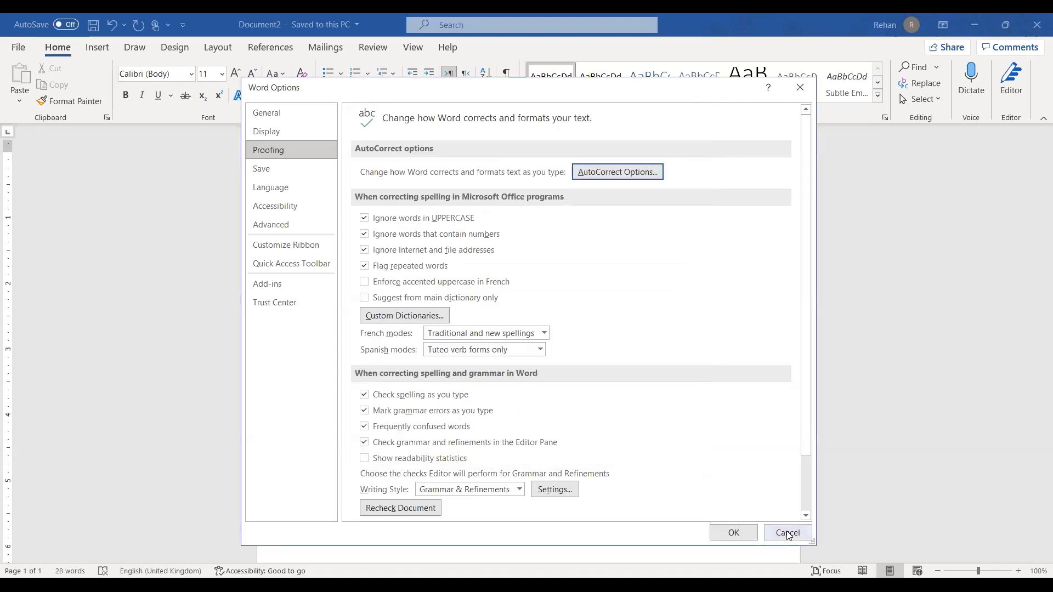
left_click(787, 533)
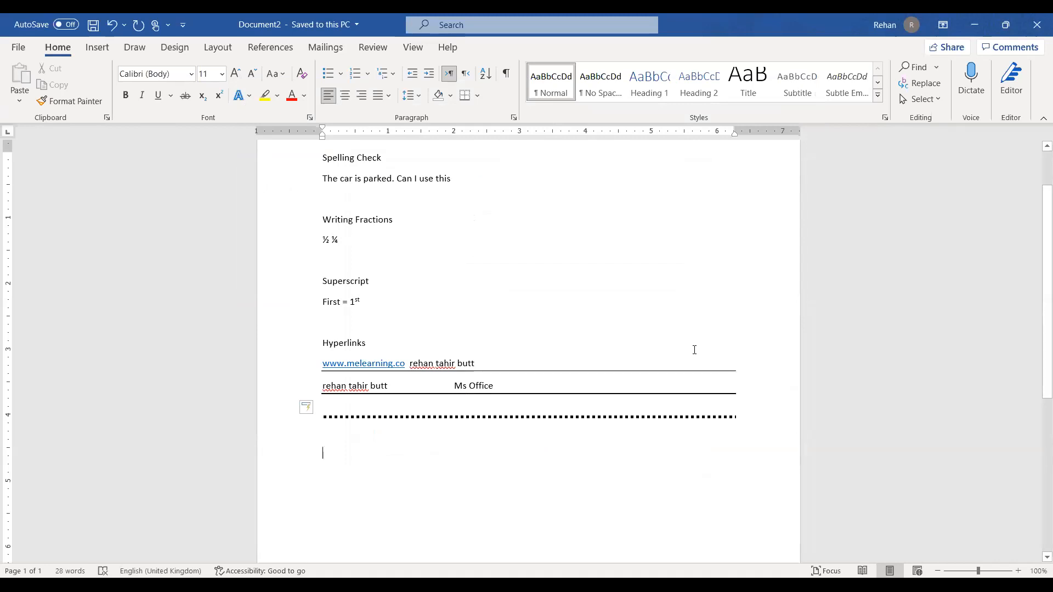
Test the new AutoCorrect entry by writing RTB below the dotted line and lowercase rtb on the following line.
type("R")
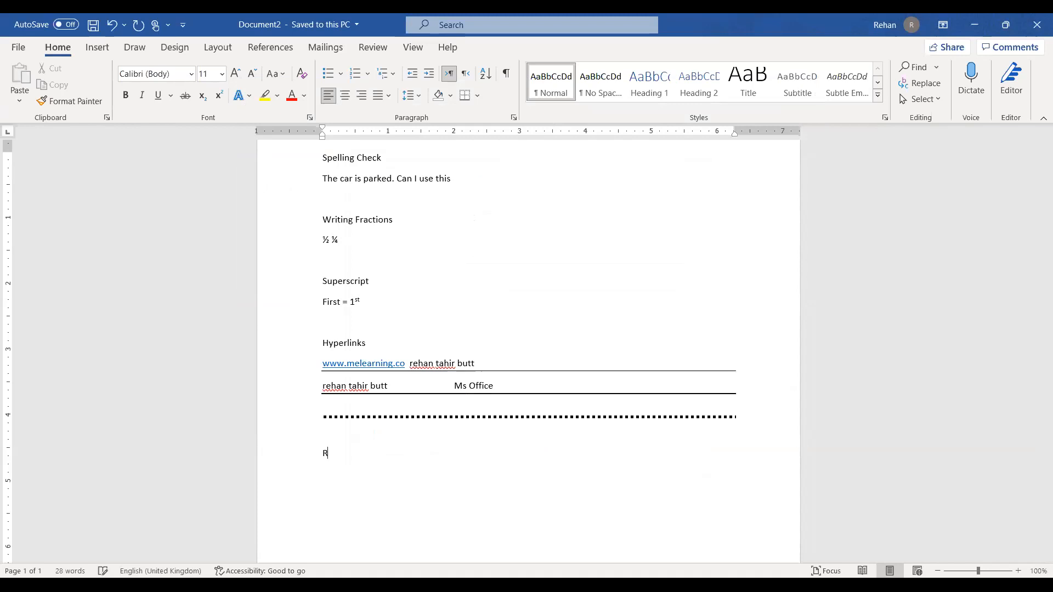
type("TB")
key("Return")
type("rtb")
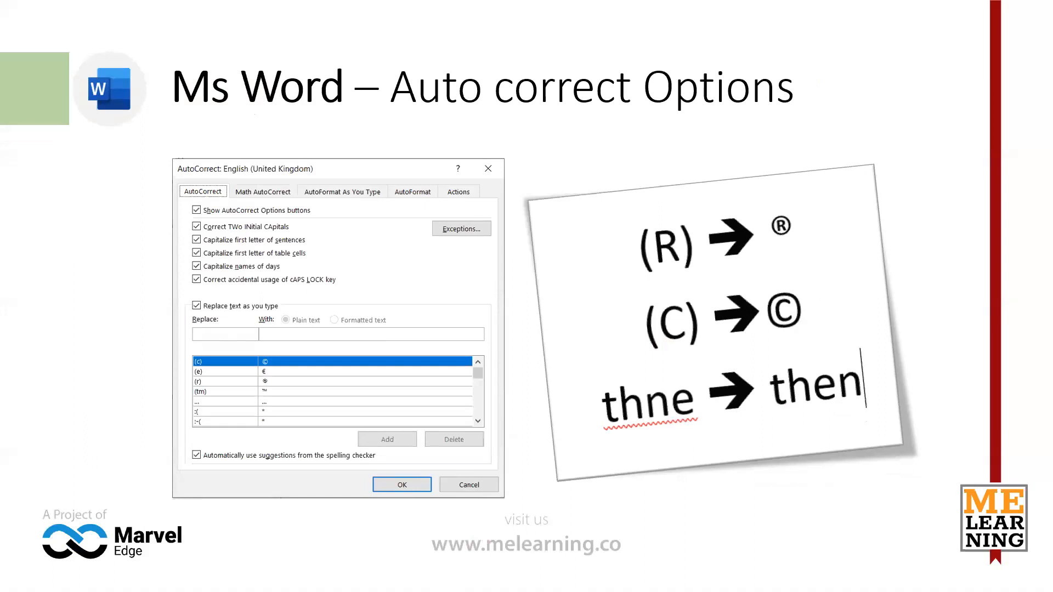
key("Right")
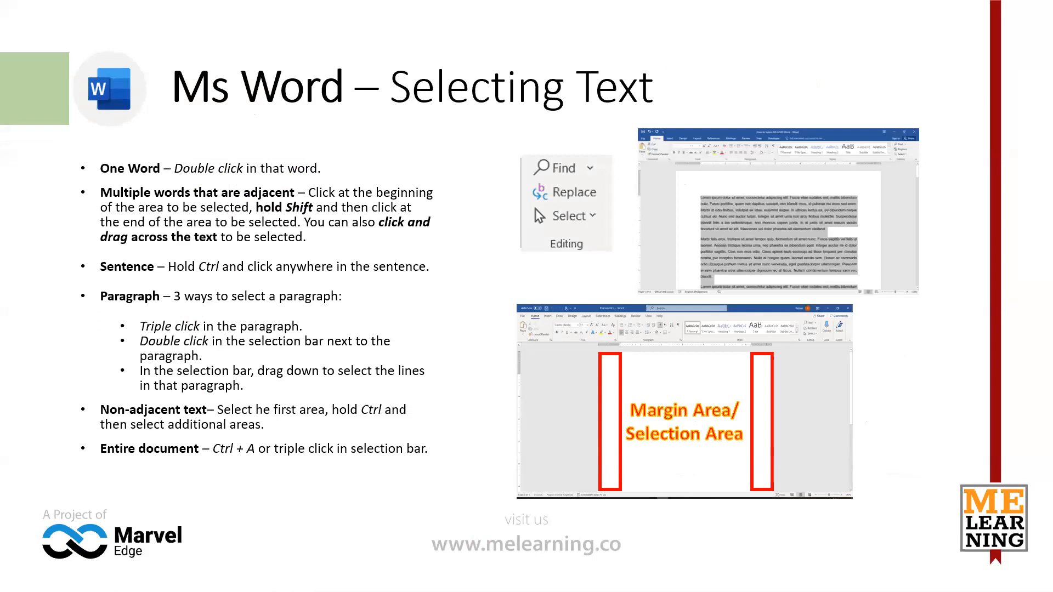
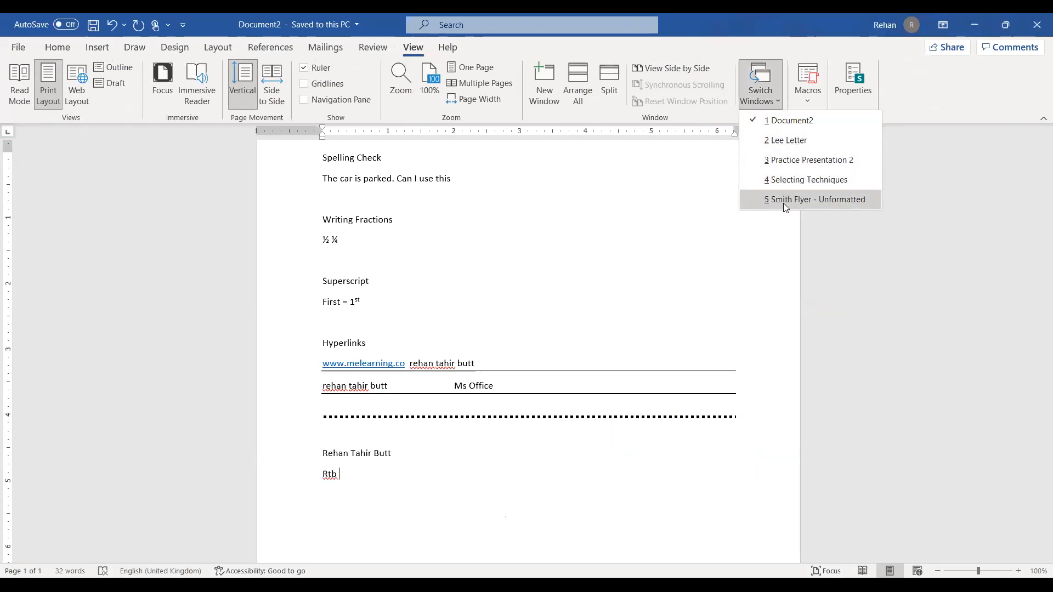
Switch to the Lee Letter document and look through the whole letter.
left_click(789, 149)
left_click(500, 288)
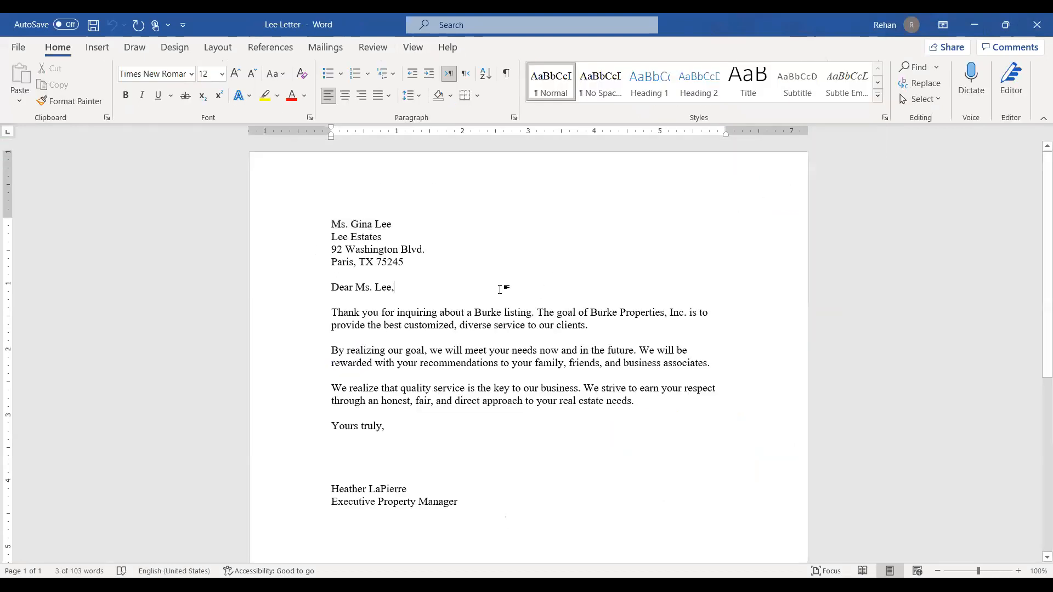
scroll(362, 276, "down", 6)
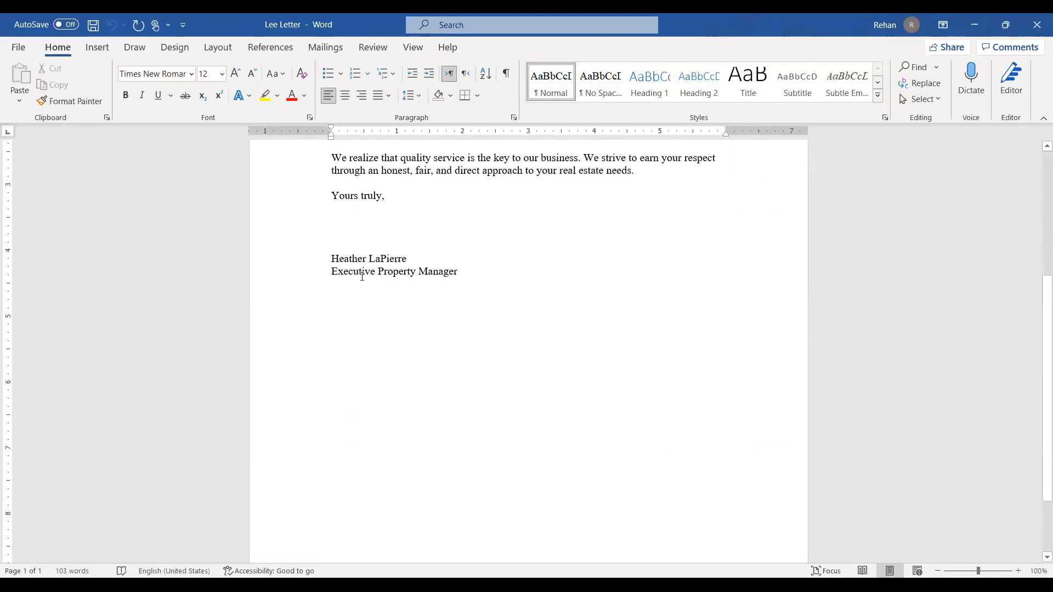
scroll(362, 276, "up", 5)
scroll(362, 276, "up", 1)
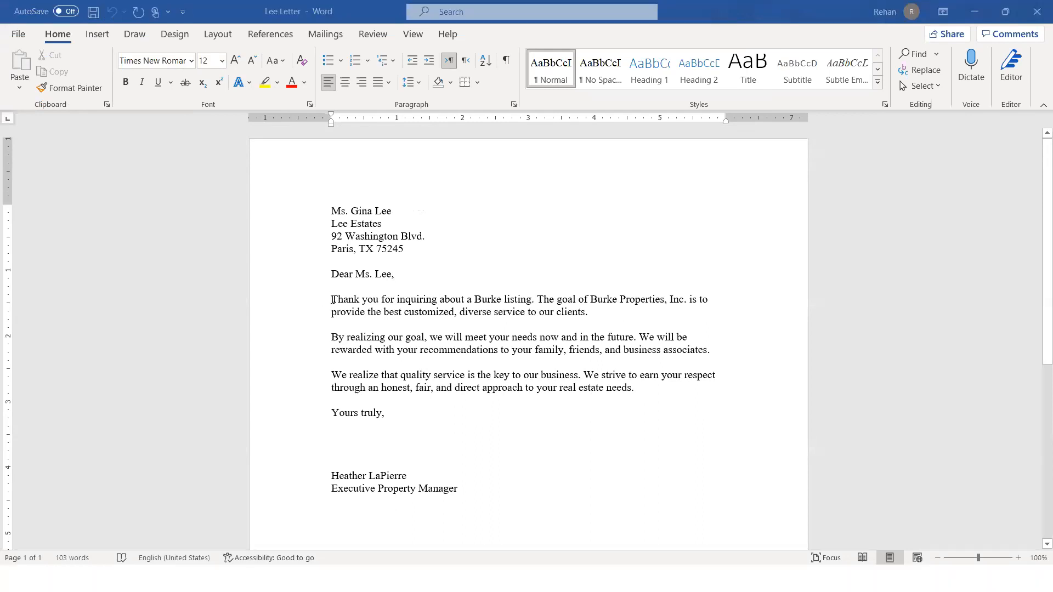
Select the sentence "Thank you for inquiring about a Burke listing." in the first body paragraph, and clear the selection.
left_click_drag(333, 299, 536, 312)
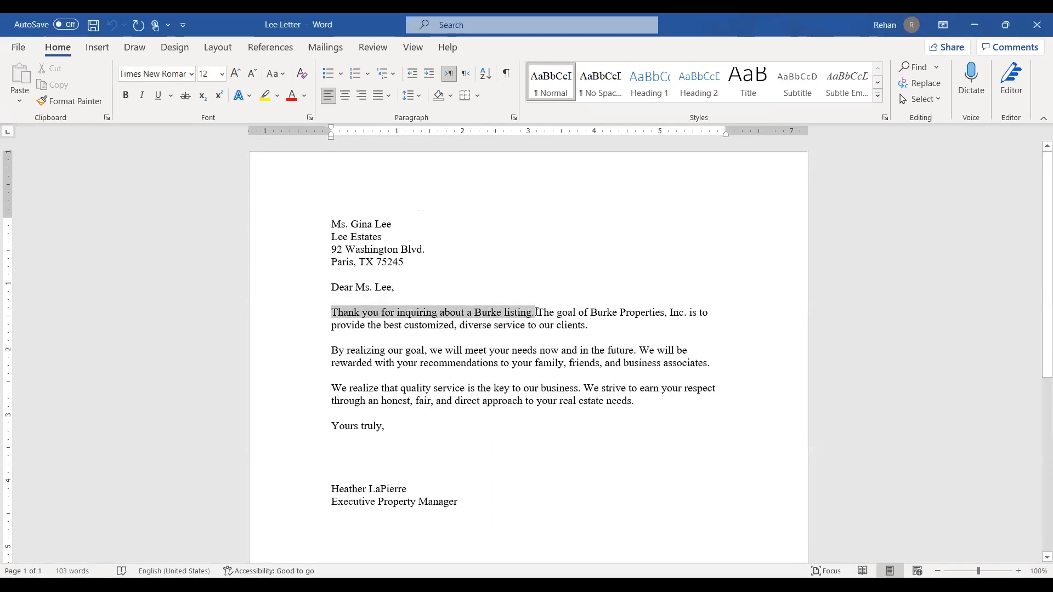
left_click(419, 299)
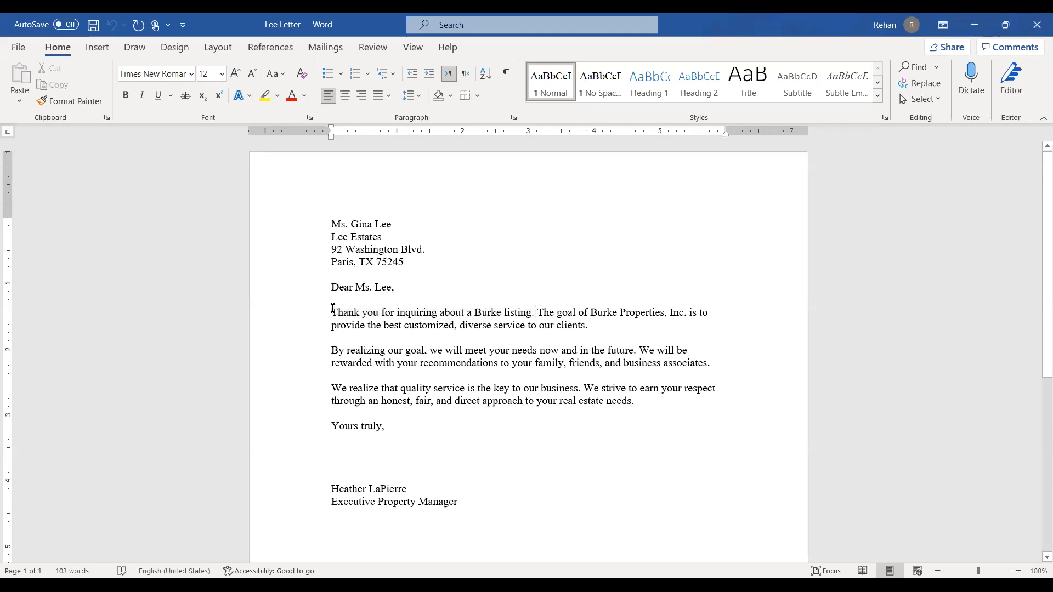
left_click_drag(332, 308, 535, 313)
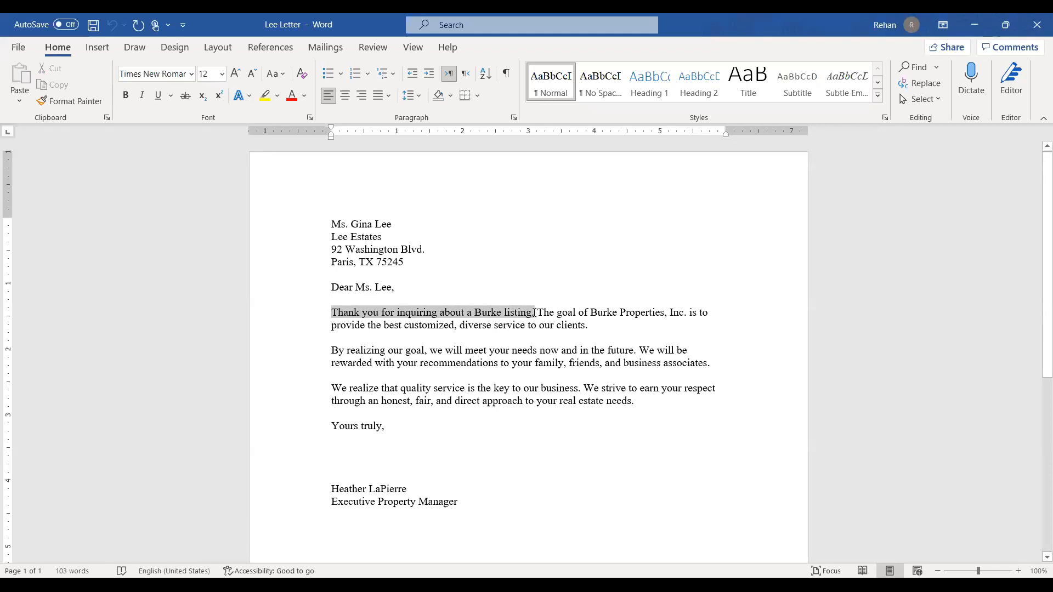
left_click_drag(534, 313, 519, 318)
left_click(457, 324)
Select "Thank you for inquiring about", reselect only "Thank you for inquiring" in the first body paragraph, and clear the selection.
left_click_drag(331, 312, 452, 312)
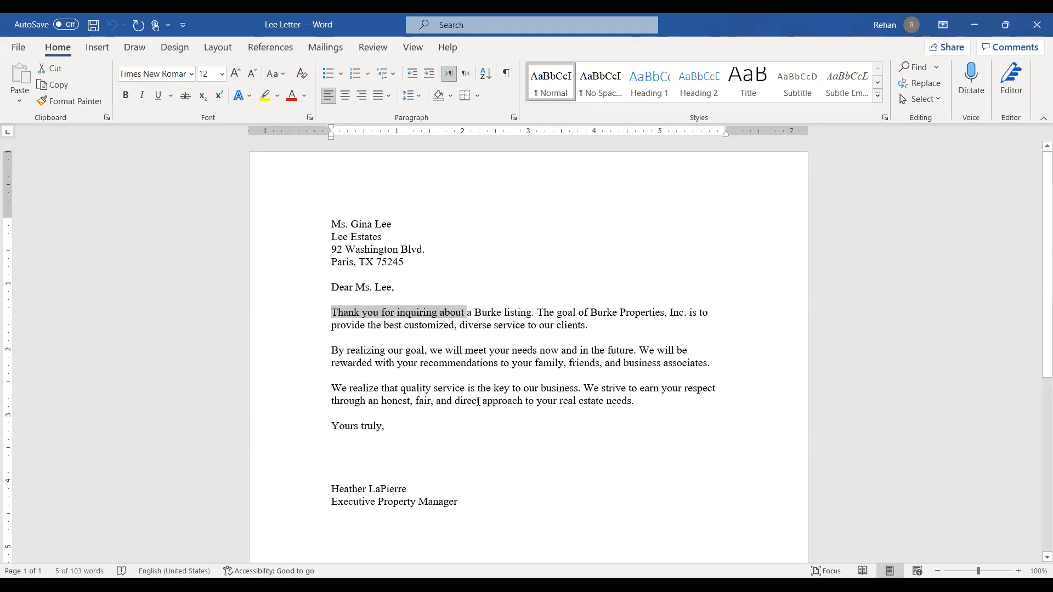
left_click(332, 312)
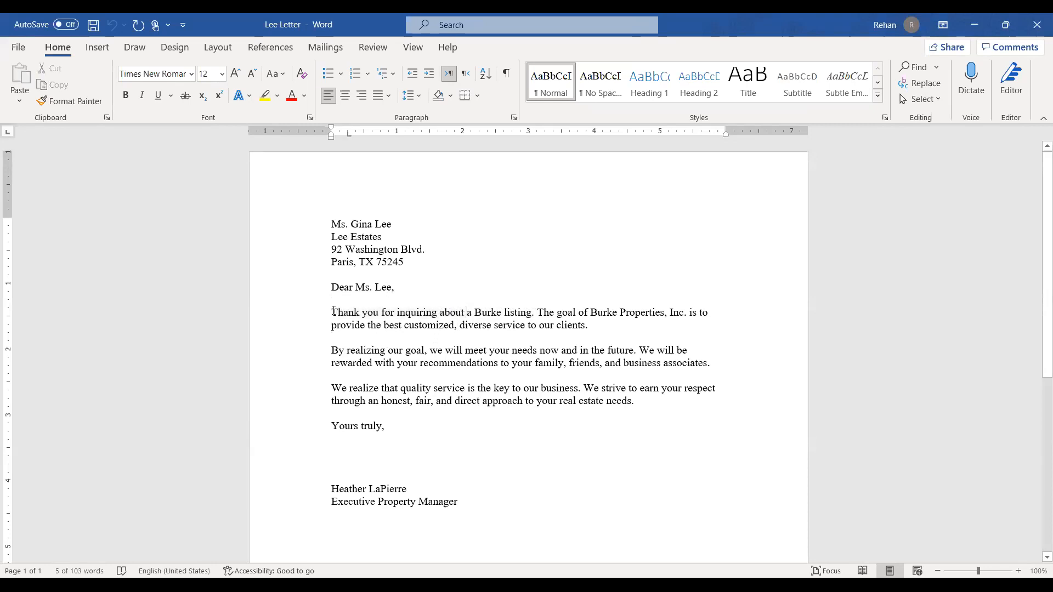
left_click_drag(332, 312, 434, 311)
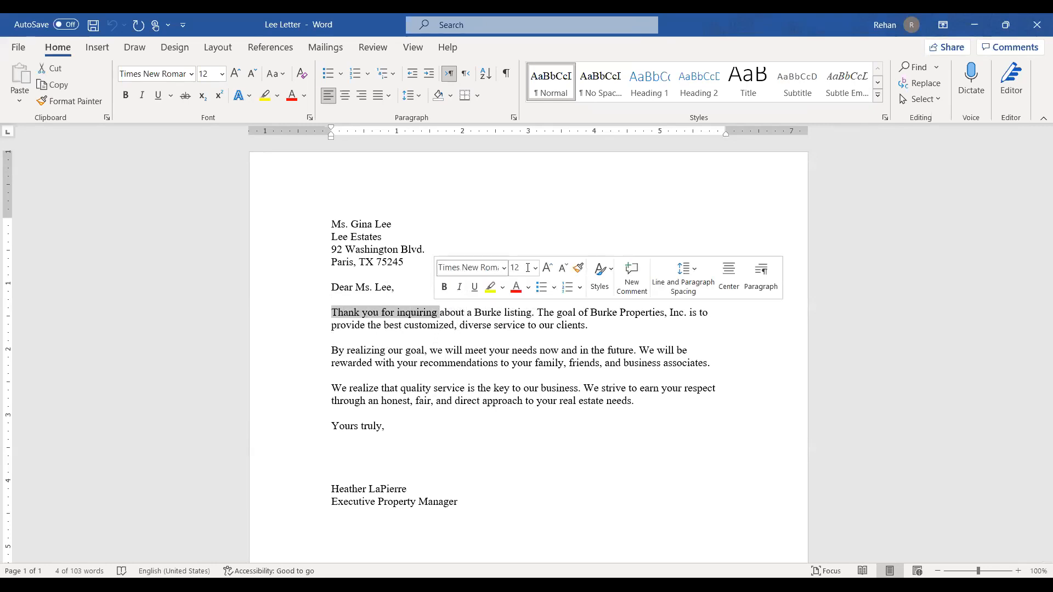
left_click(579, 269)
left_click(486, 316)
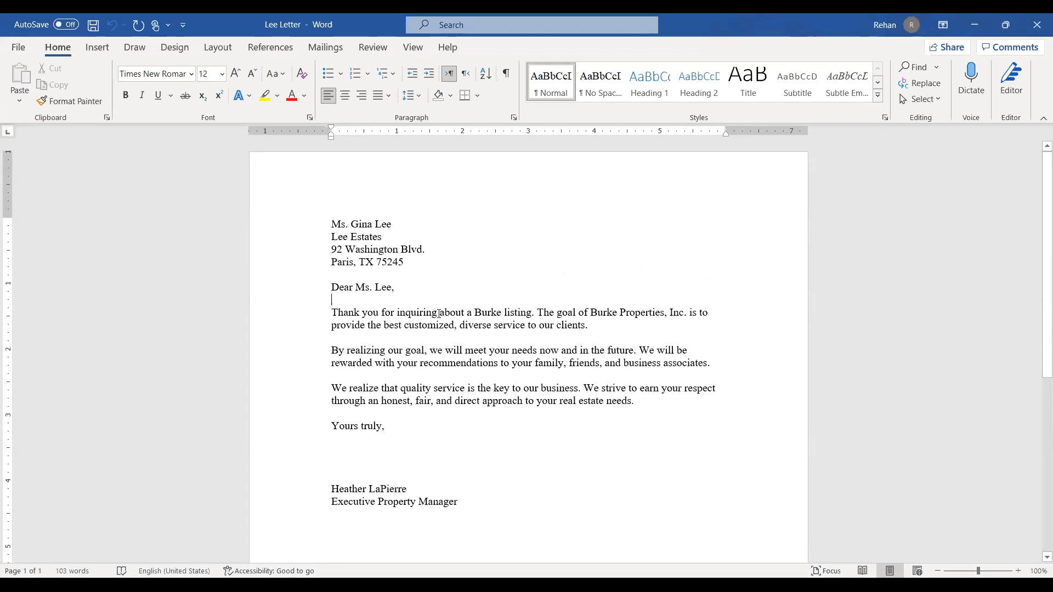
Select the word "about" in the first body paragraph, select "we will" in the second, and clear the selection.
left_click_drag(442, 314, 466, 314)
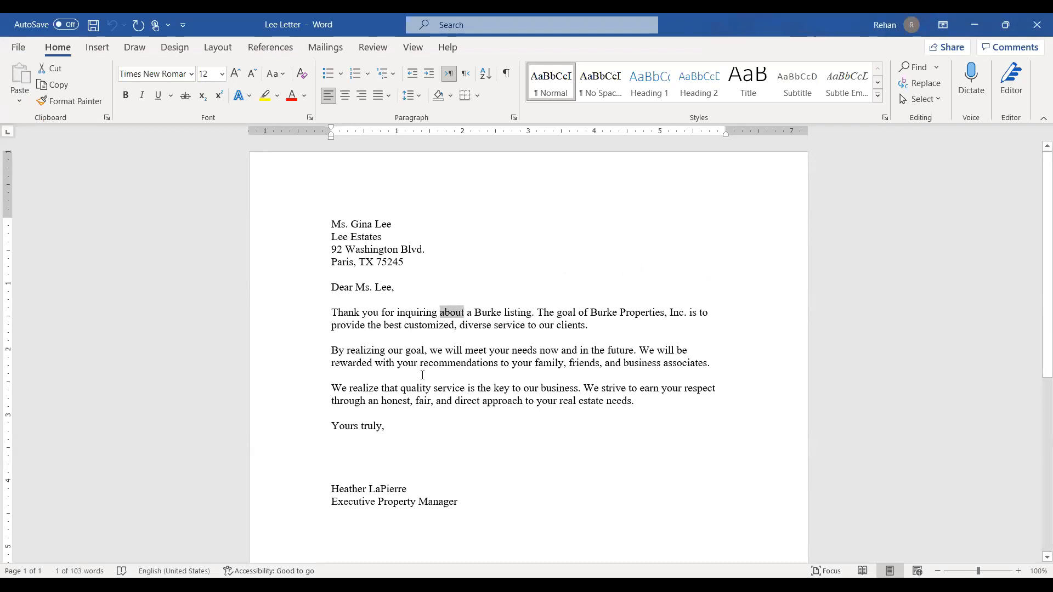
left_click(442, 339)
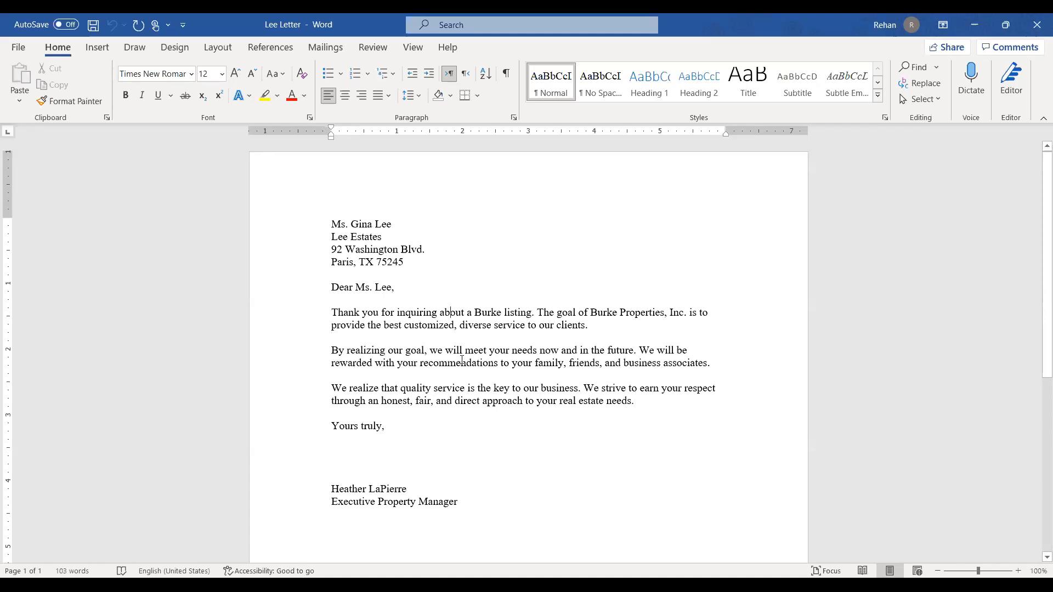
double_click(450, 312)
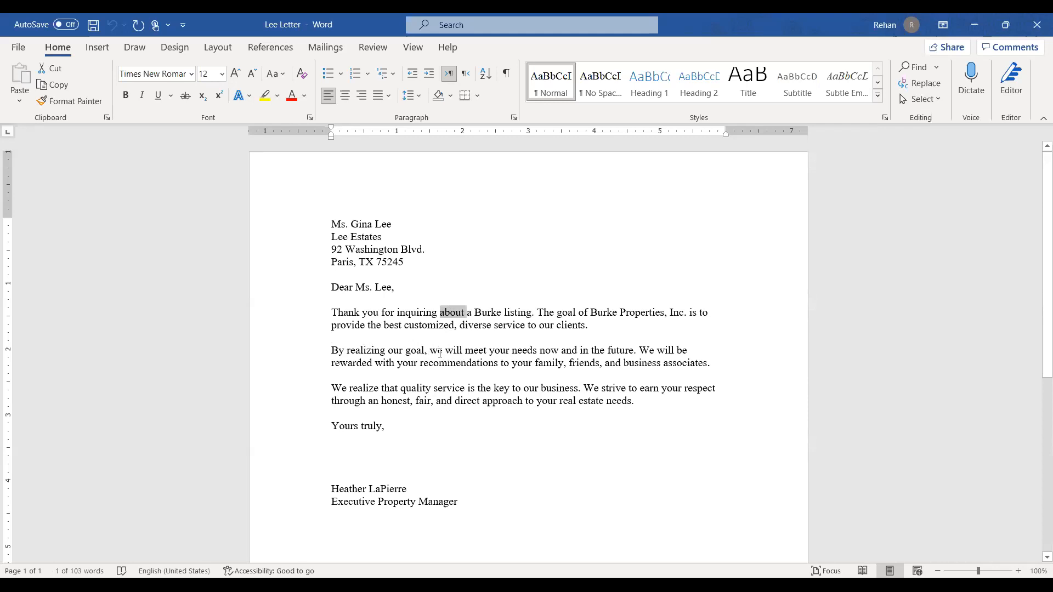
left_click_drag(428, 352, 458, 351)
left_click(504, 386)
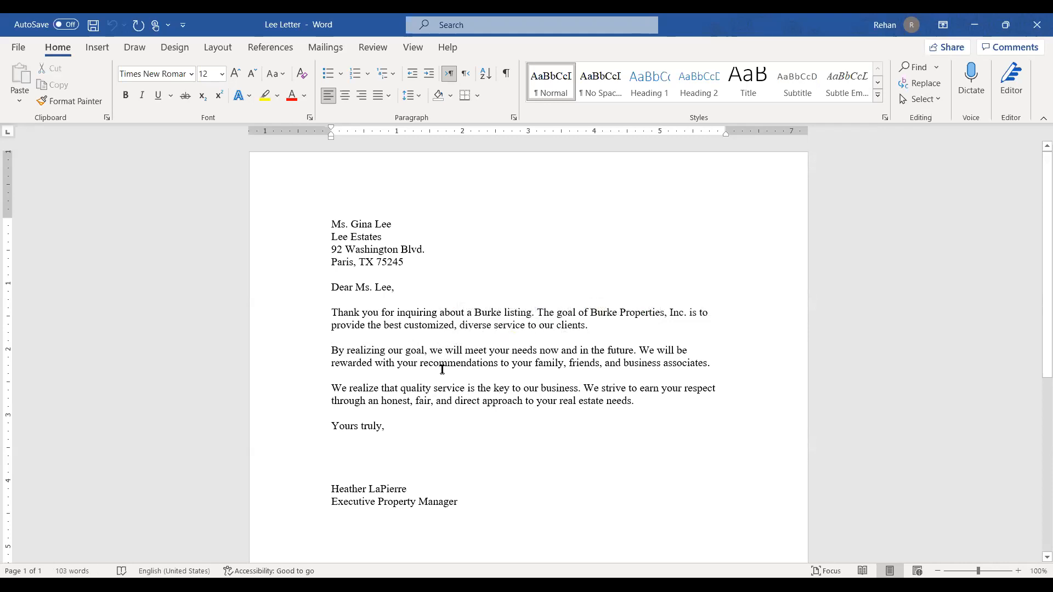
Select single words one at a time across the body paragraphs: "realizing", "your", "inquiring", "approach", "realize", "earn" and "and".
double_click(366, 349)
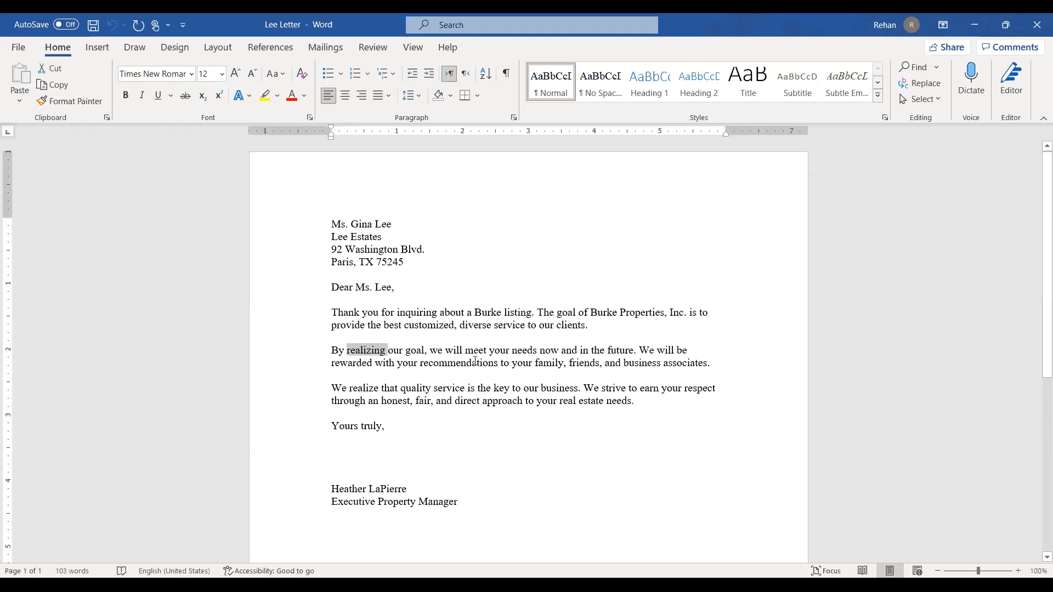
double_click(497, 349)
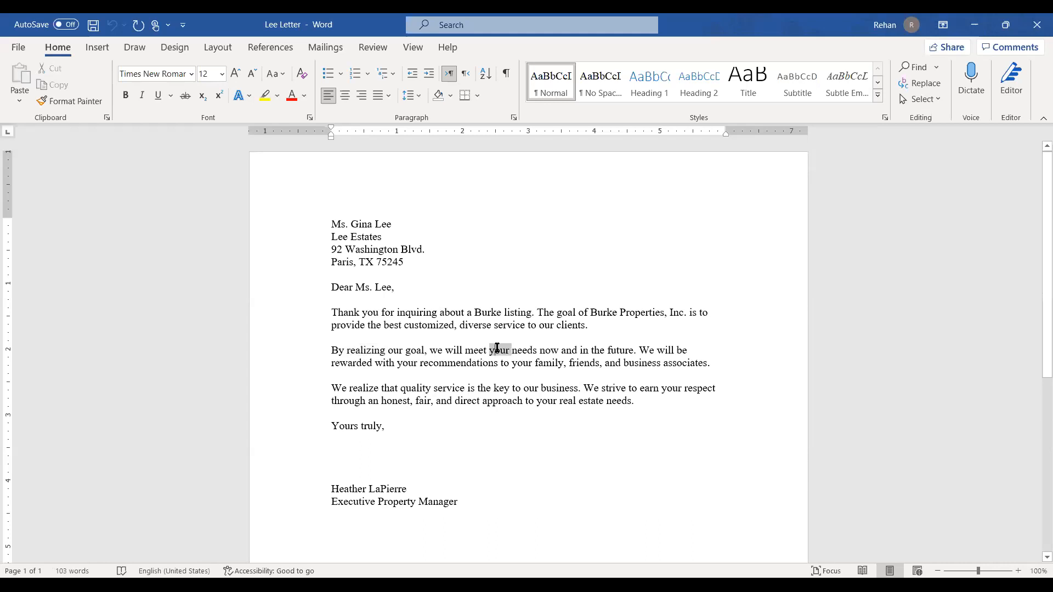
double_click(416, 312)
double_click(504, 401)
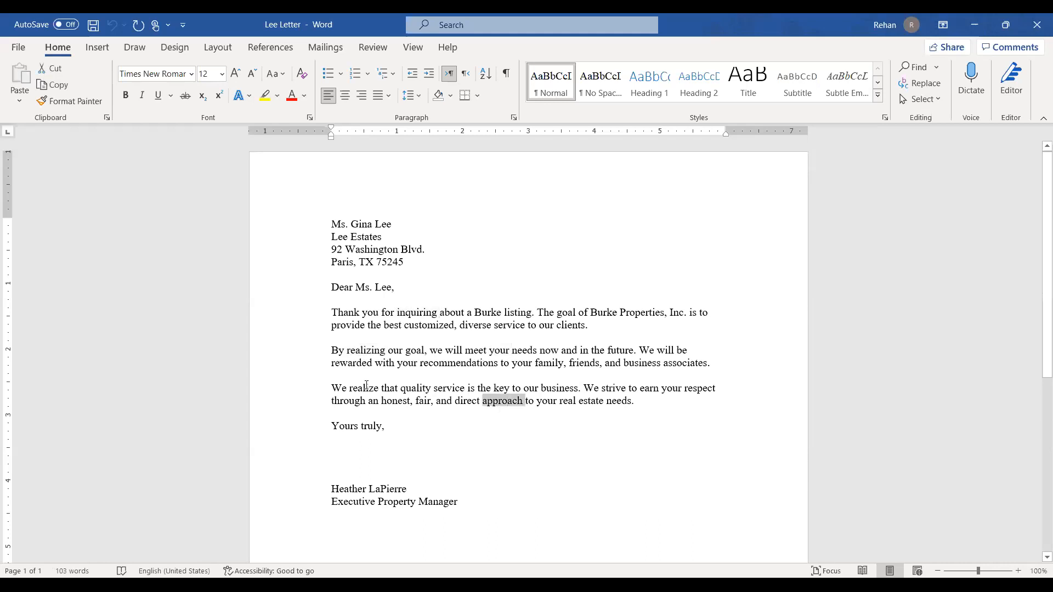
double_click(365, 388)
double_click(645, 388)
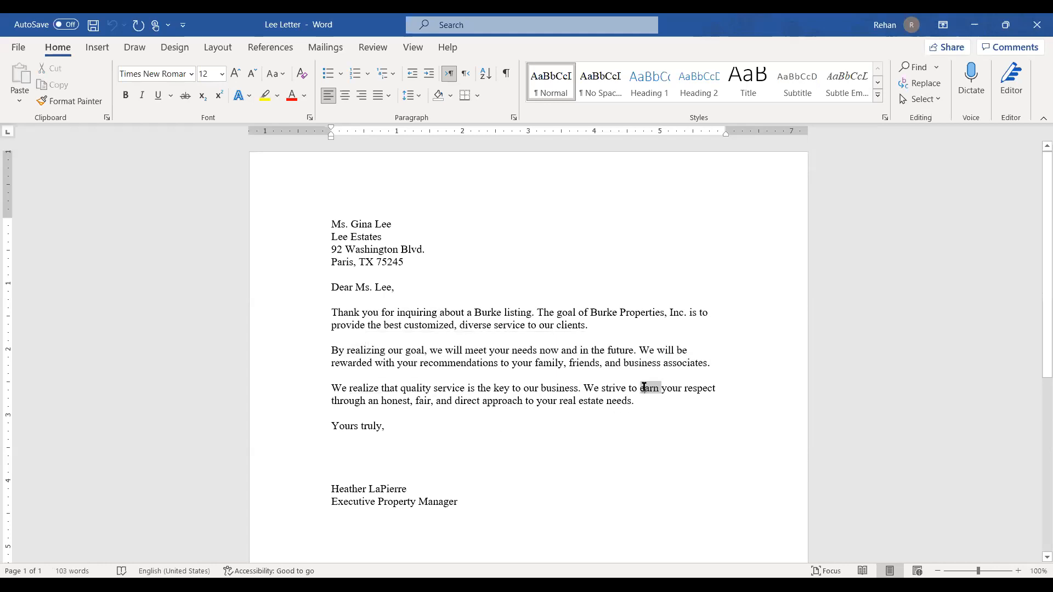
double_click(443, 401)
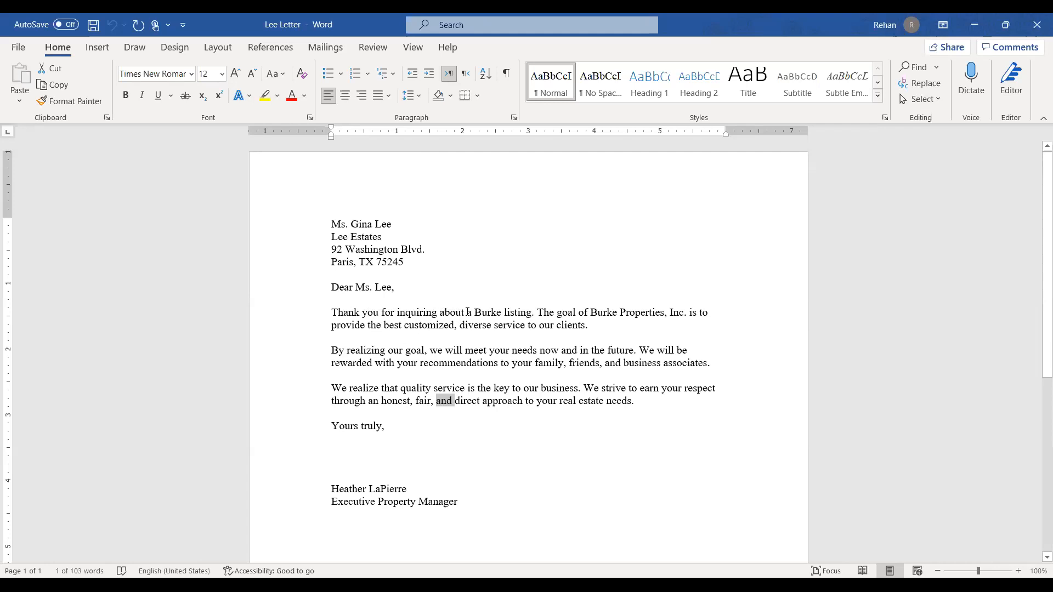
Add "inquiring" to the selected word "and", and replace that selection with the whole first sentence of the first body paragraph.
double_click(409, 313)
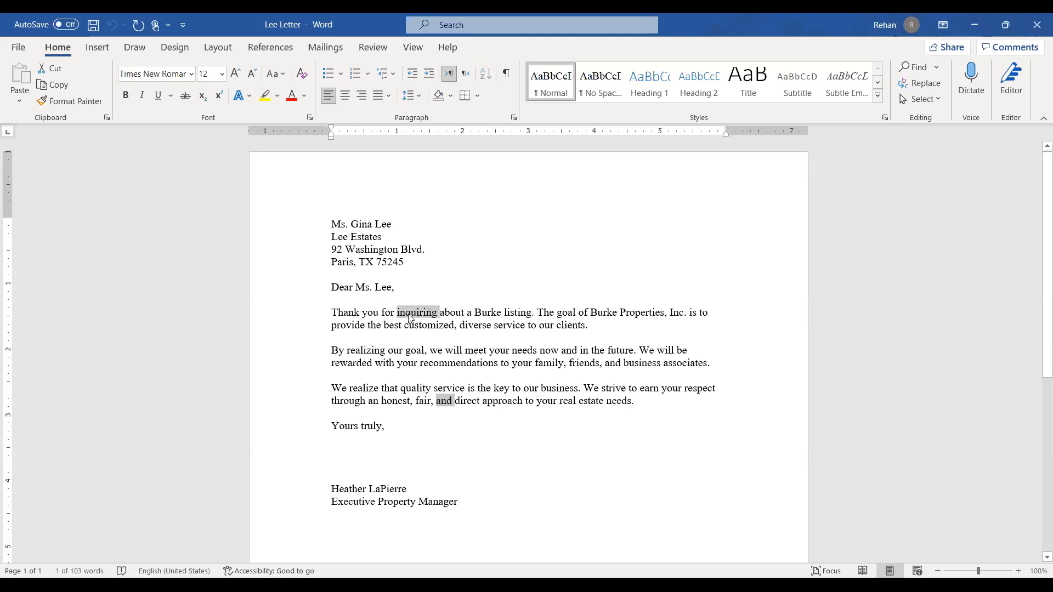
left_click(401, 314)
double_click(399, 314, "ctrl")
left_click(400, 315)
left_click(415, 316, "ctrl")
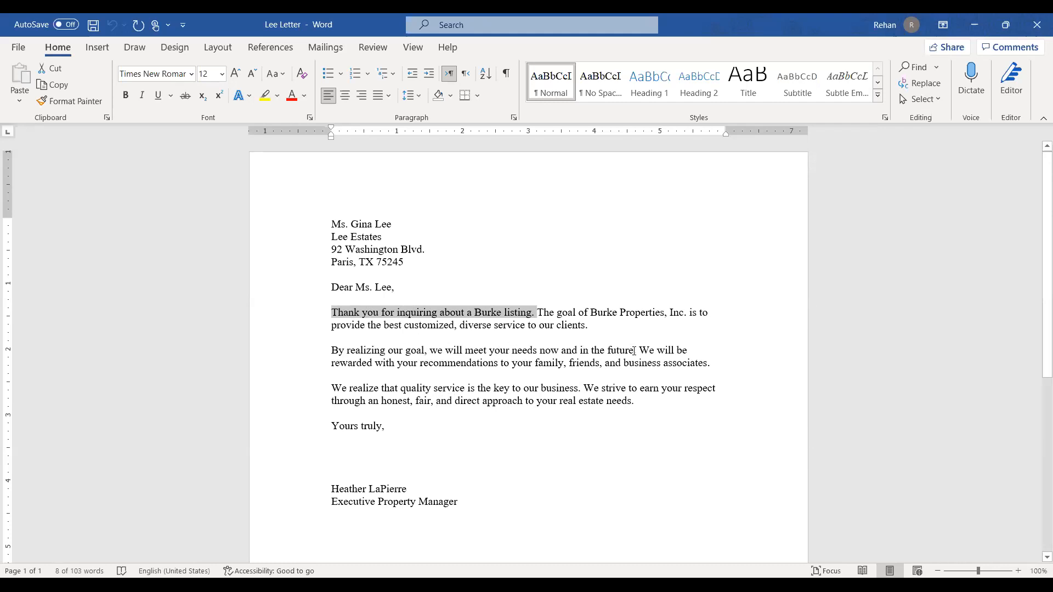
Clear the current selection, select the whole first sentence of the second body paragraph, and clear the selection again.
left_click(502, 340)
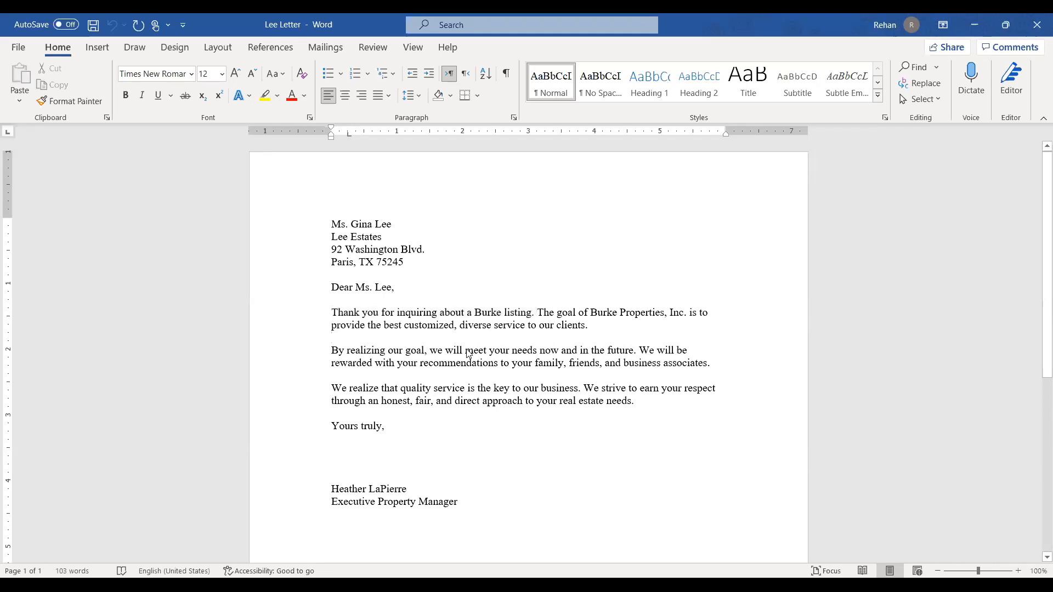
left_click(469, 354, "ctrl")
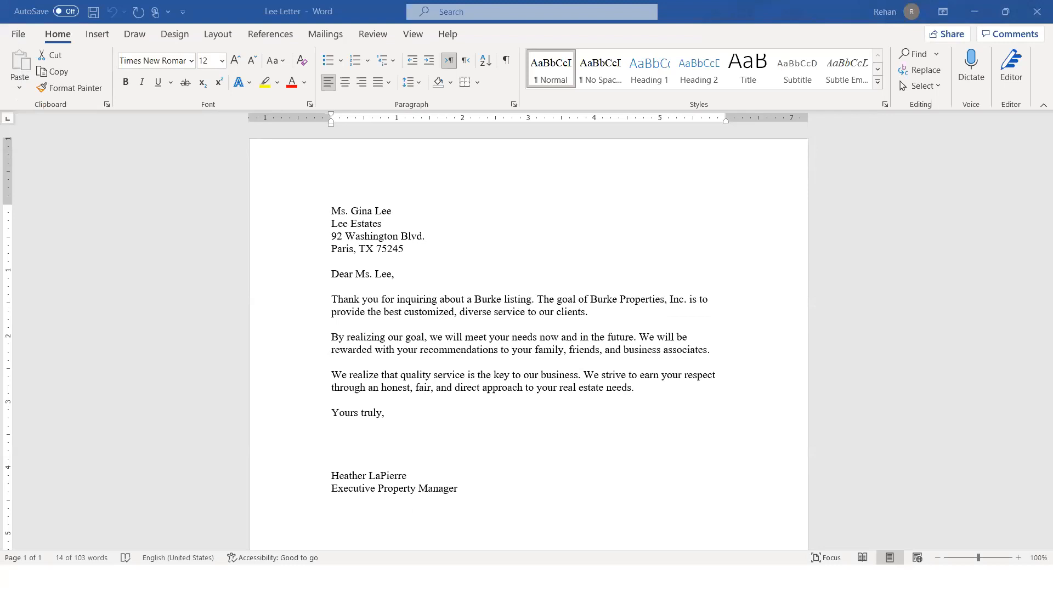
left_click(639, 299)
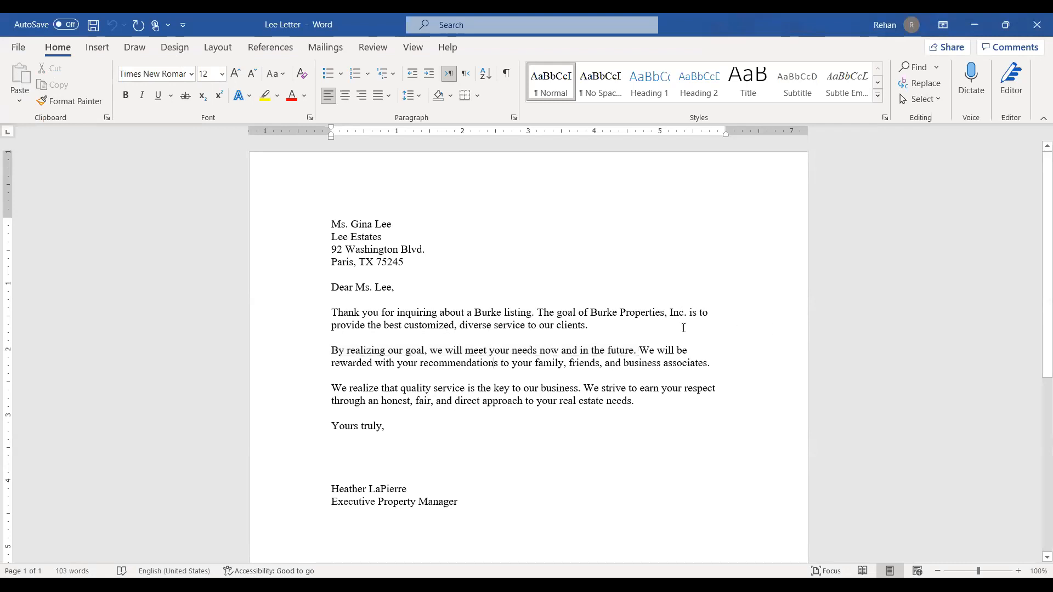
Select the first line of the first body paragraph repeatedly, extend a selection over the whole paragraph and the blank line below, and clear it.
left_click_drag(330, 313, 718, 310)
left_click(495, 256)
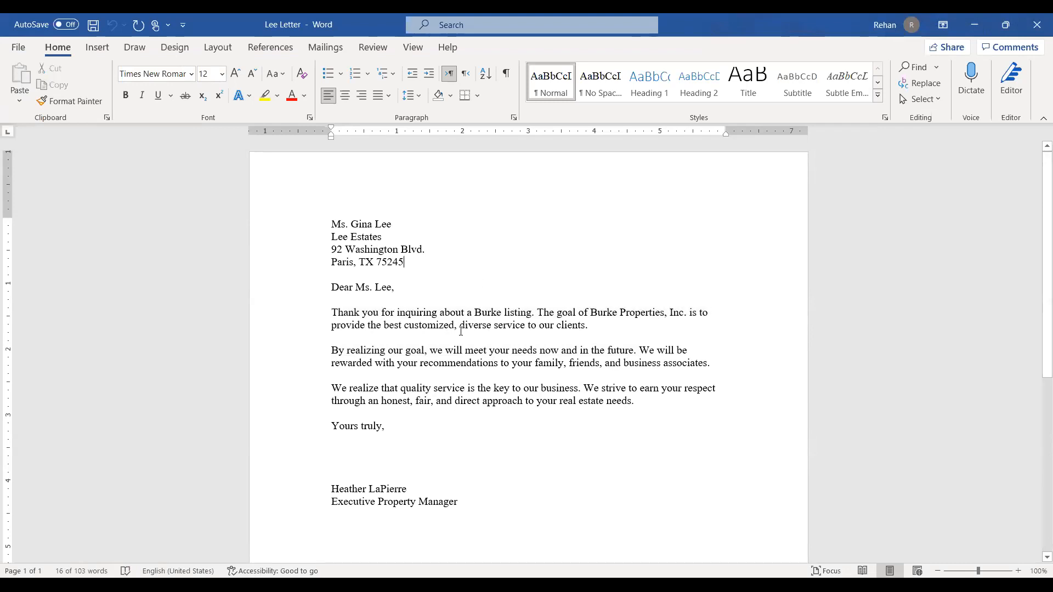
left_click_drag(331, 312, 718, 314)
left_click(570, 337)
left_click_drag(332, 312, 668, 300)
left_click(431, 336)
left_click_drag(336, 313, 662, 332)
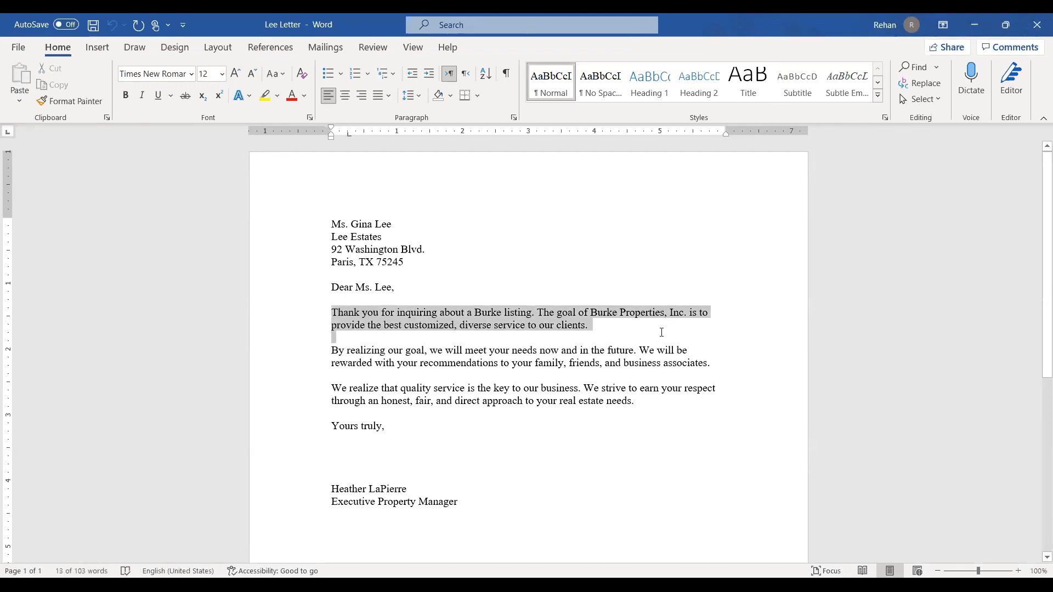
left_click(598, 334)
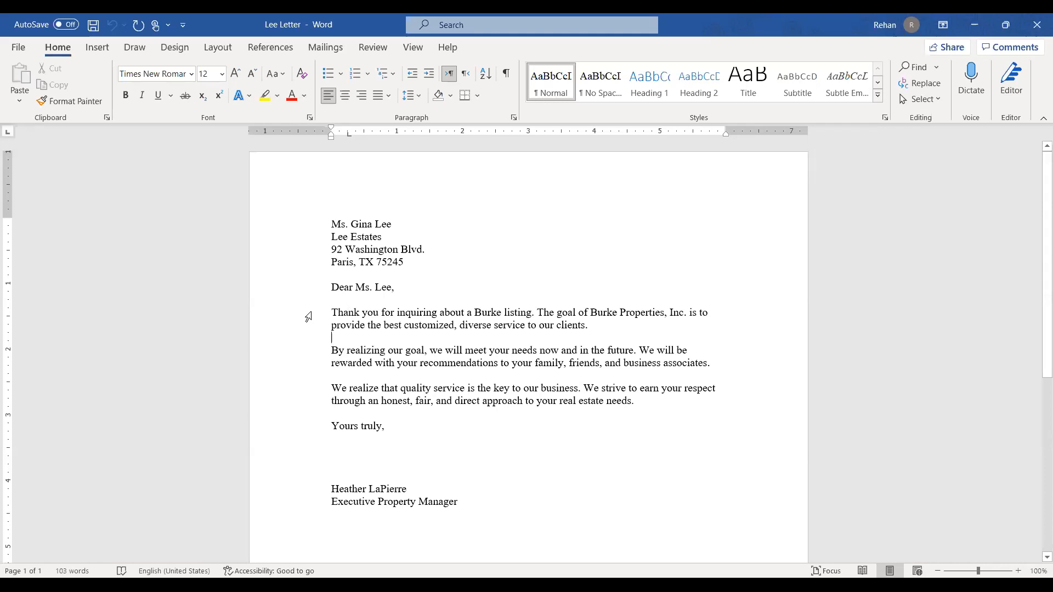
Select the entire first line of the first body paragraph, select all lines of the first two body paragraphs, and clear the selection.
left_click(308, 316)
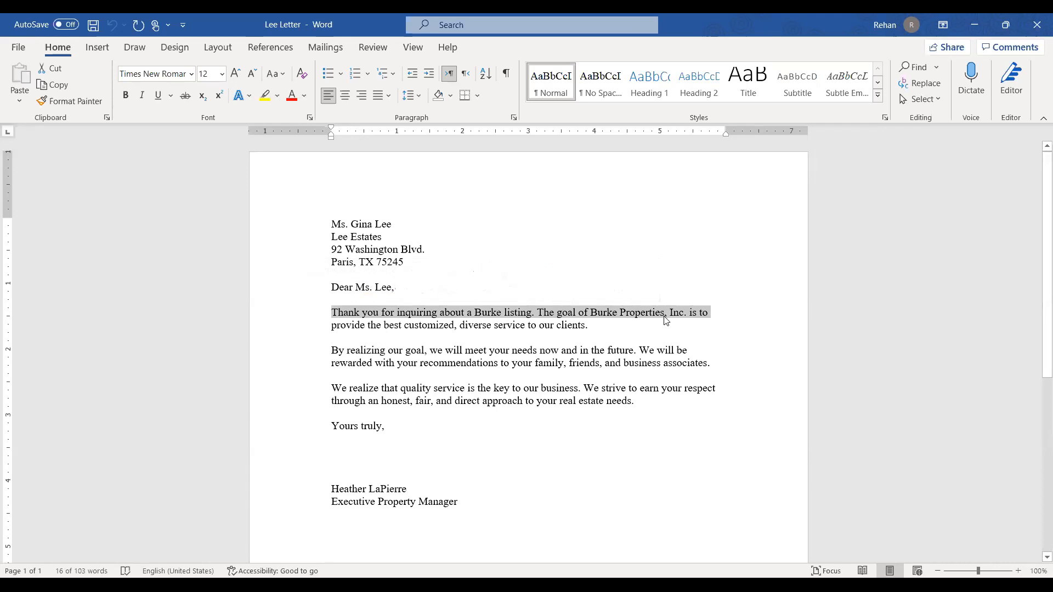
left_click(635, 336)
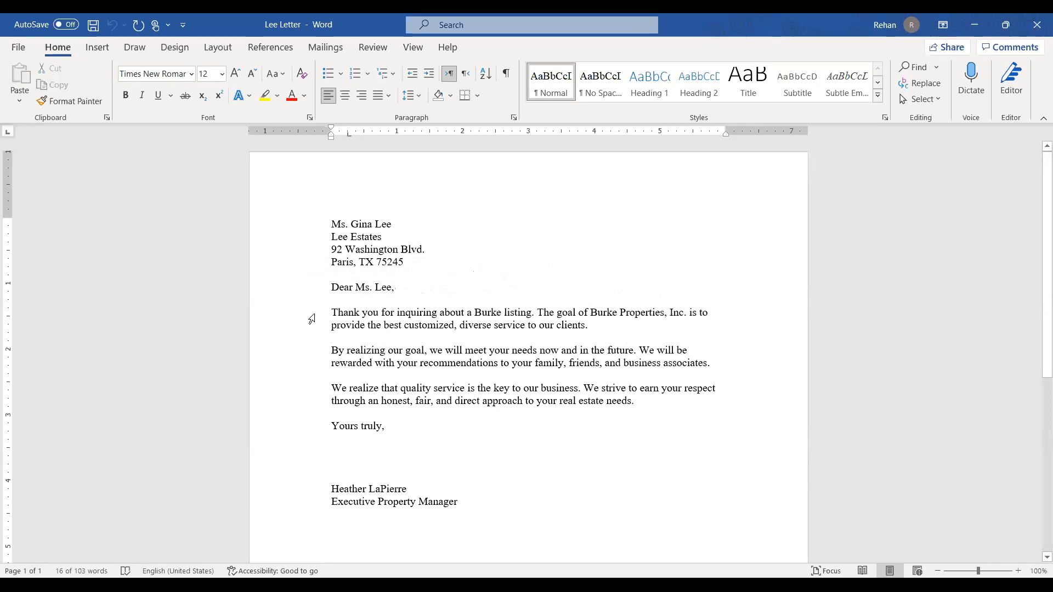
left_click_drag(299, 317, 297, 366)
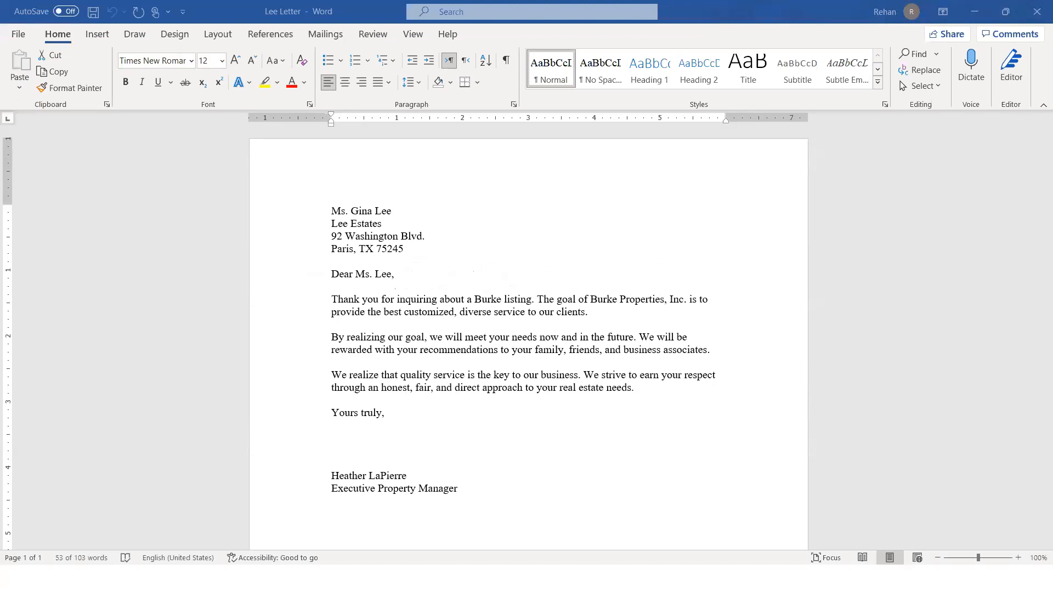
left_click(449, 312)
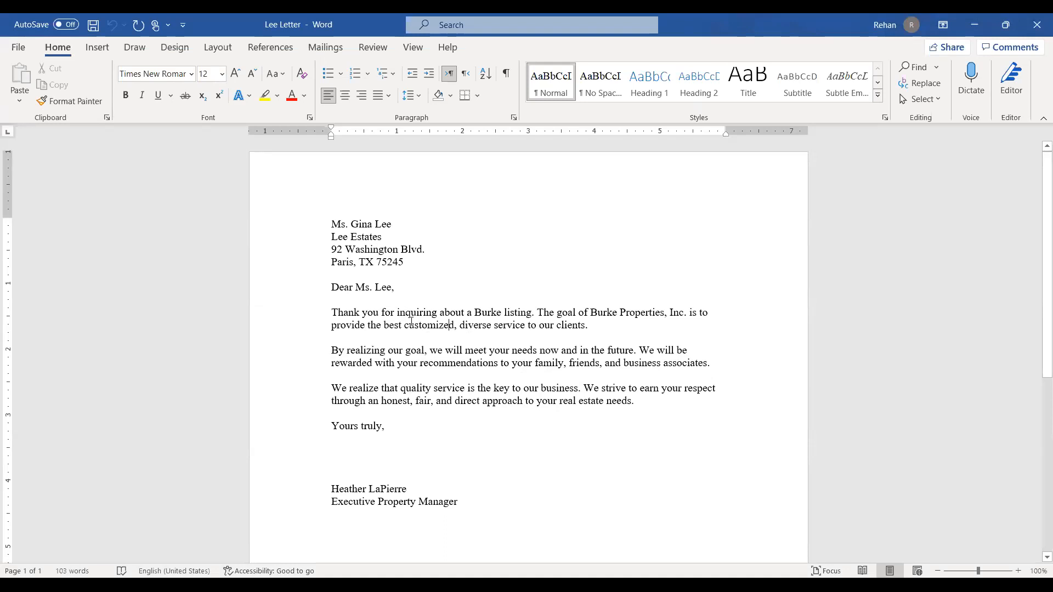
Select the single words "Thank", "goal" and "key" one after another in the three body paragraphs, and clear the selection.
double_click(345, 313)
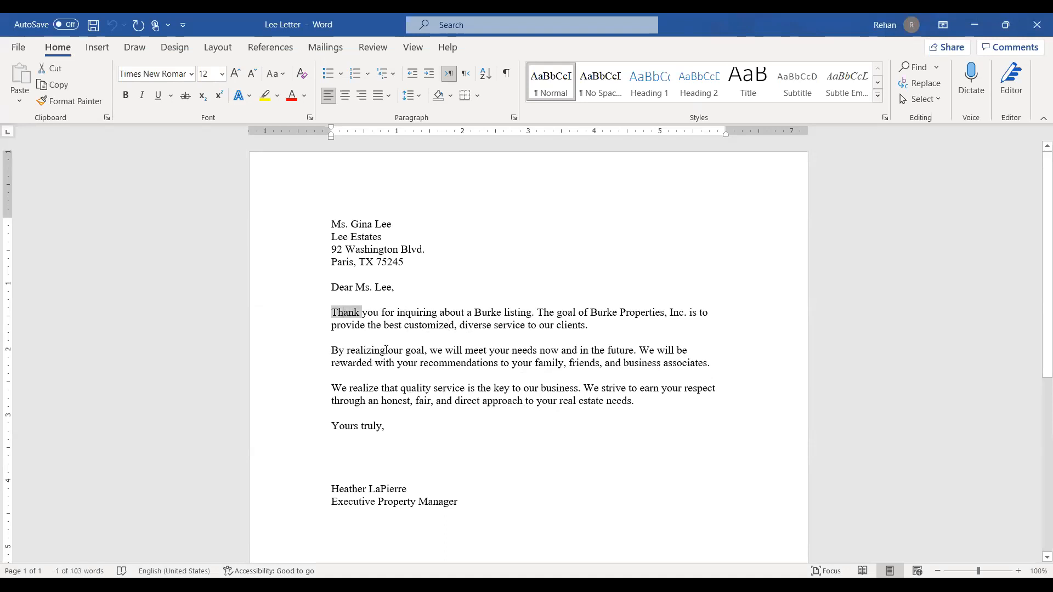
double_click(415, 350)
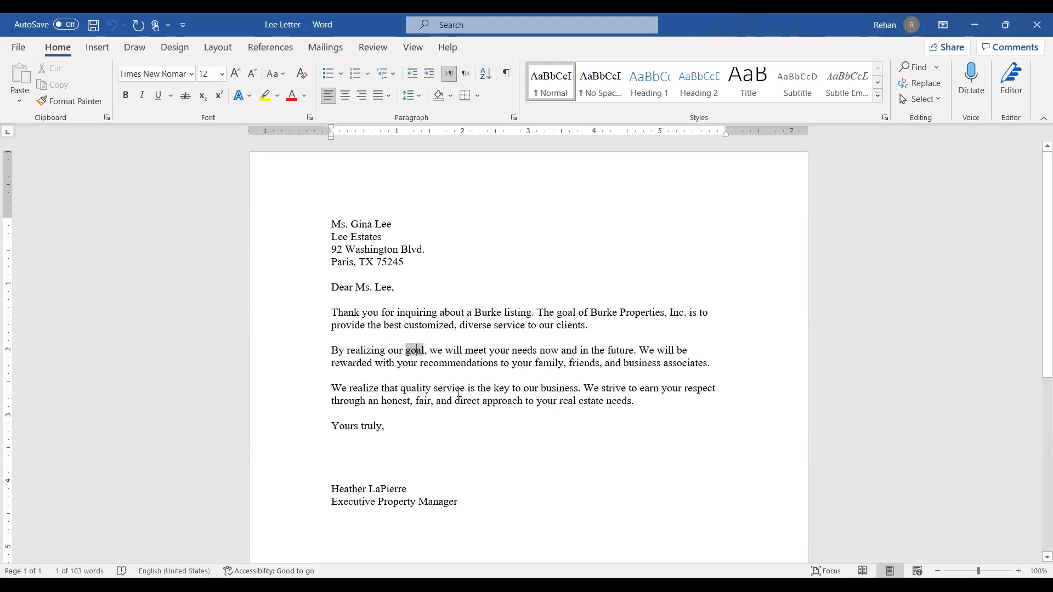
double_click(500, 389)
left_click(450, 325)
Select continuous blocks of text across the body paragraphs, including one from "Thank" through "key", and clear the selection.
left_click_drag(333, 325, 334, 375)
left_click(397, 313)
left_click(473, 373, "shift")
left_click(467, 408)
left_click(333, 312)
left_click_drag(387, 342, 510, 390)
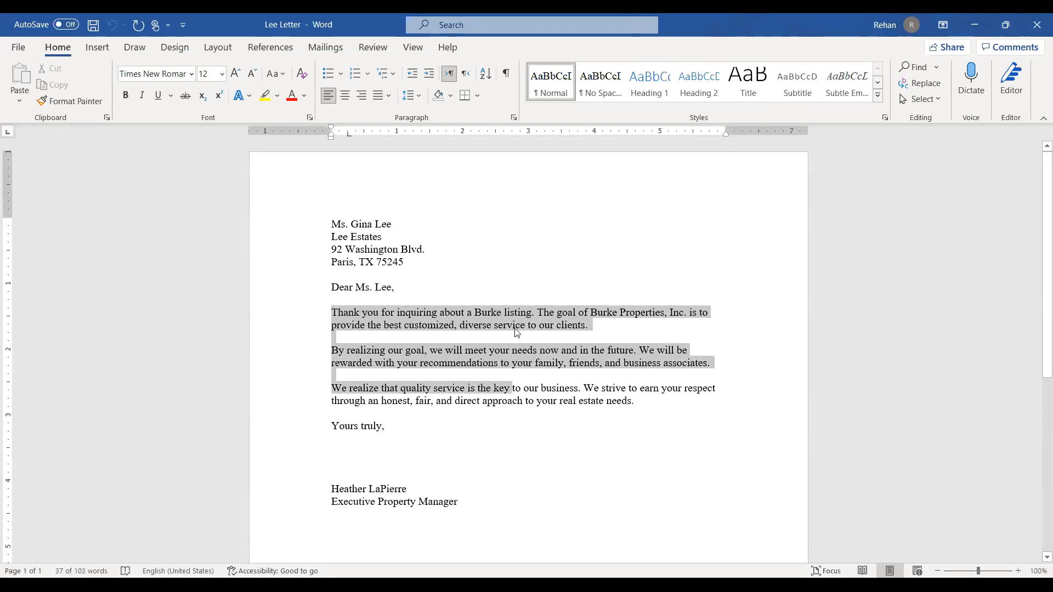
left_click(458, 398)
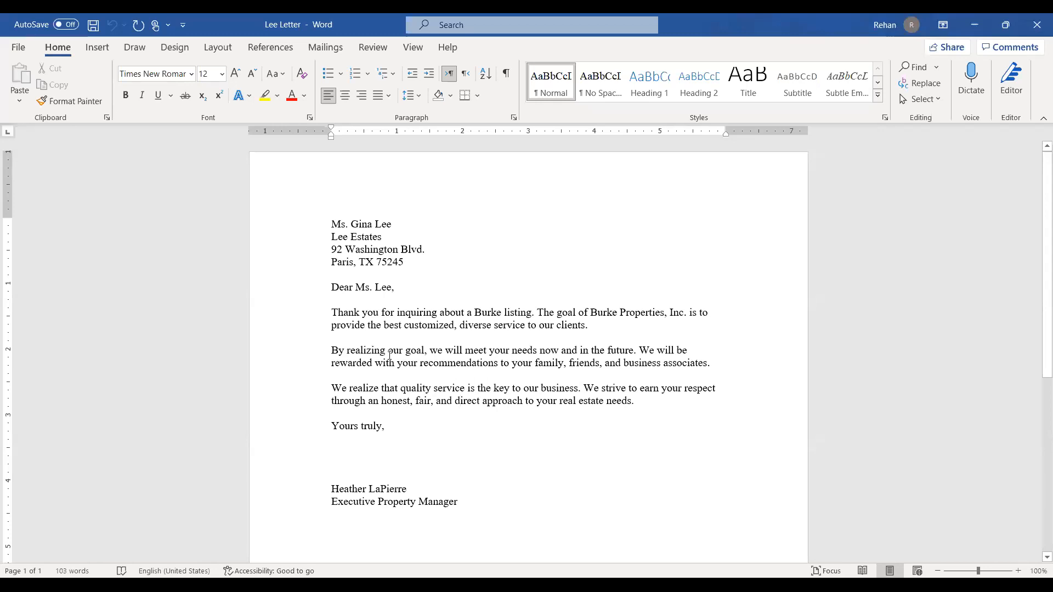
Select the word "Thank" in the first body paragraph, extend the selection through "goal" in the second, and clear it.
left_click(344, 312)
key("F8")
key("F8")
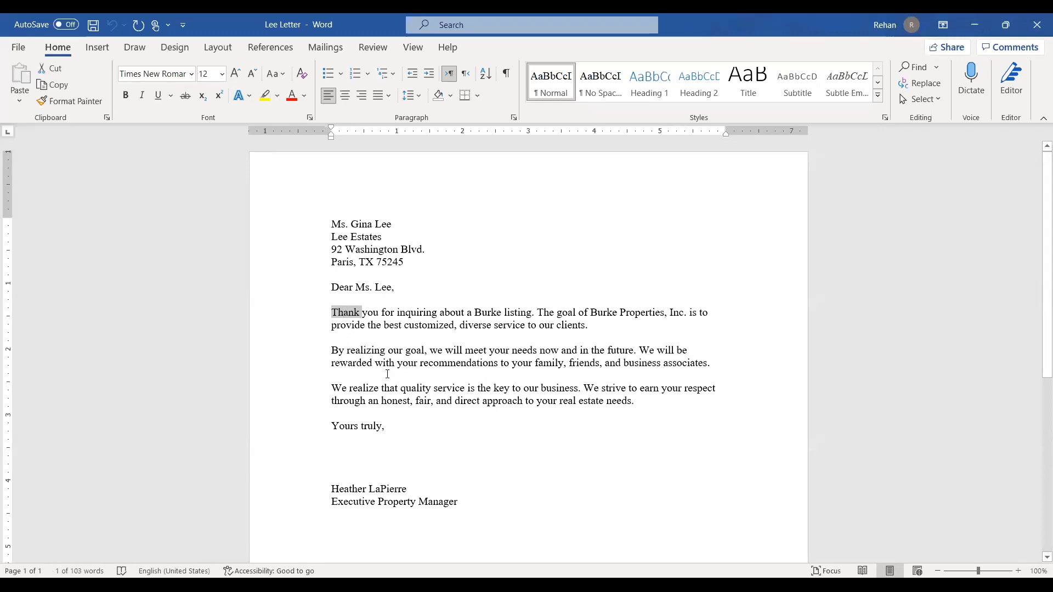
left_click(418, 351, "shift")
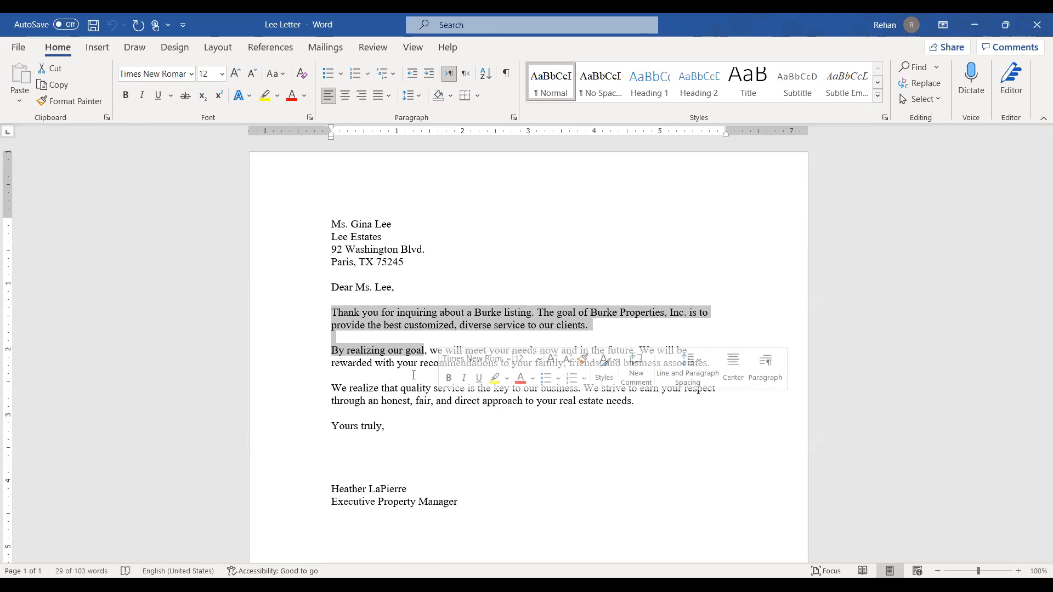
left_click(413, 375)
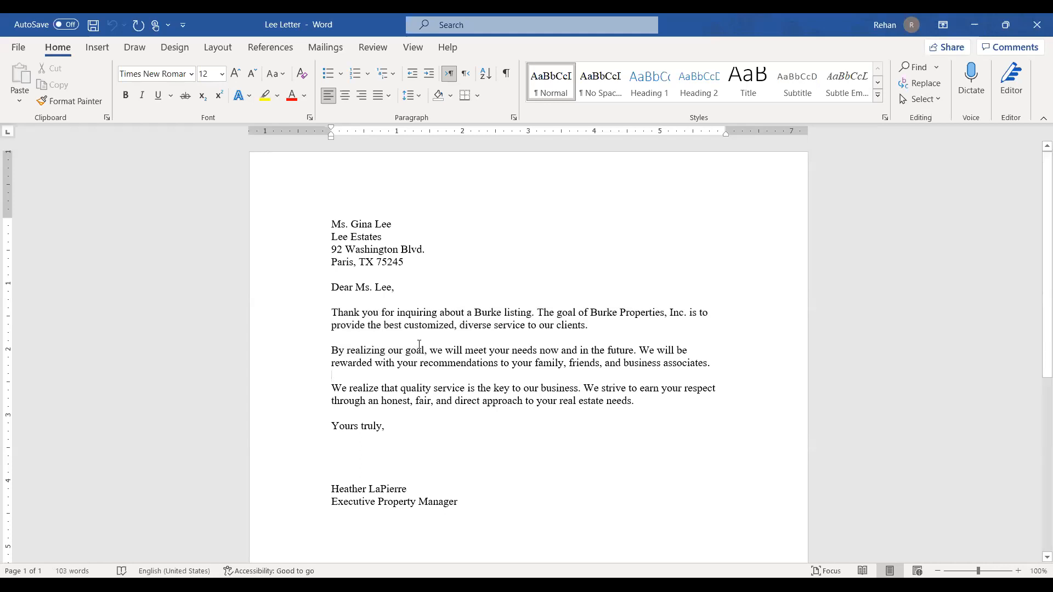
Make the separate words "Thank", "goal" and "key" bold together as one multiple selection, and undo the bold formatting.
double_click(349, 313)
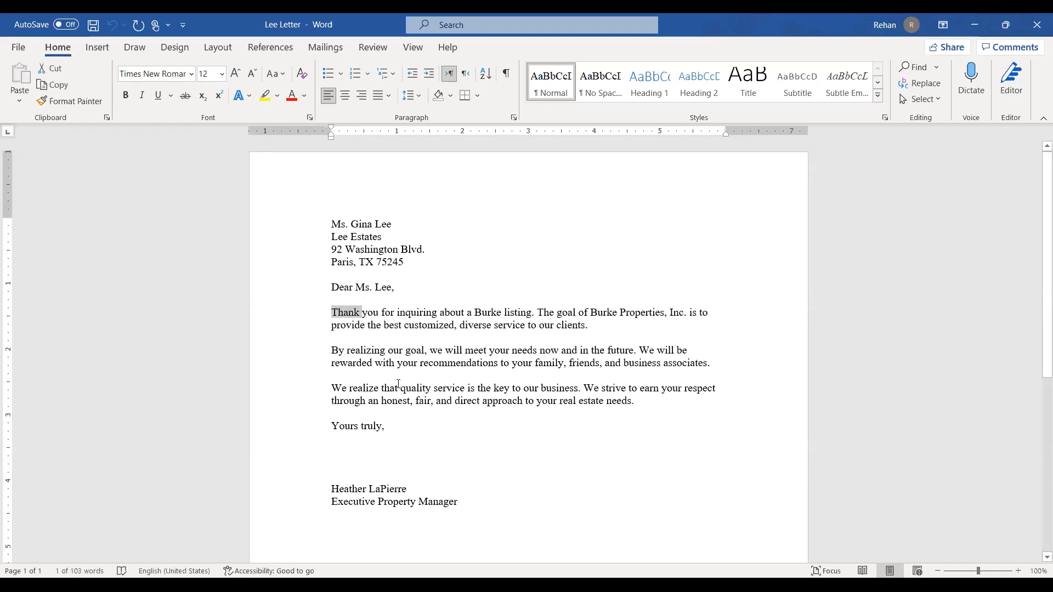
double_click(414, 349, "ctrl")
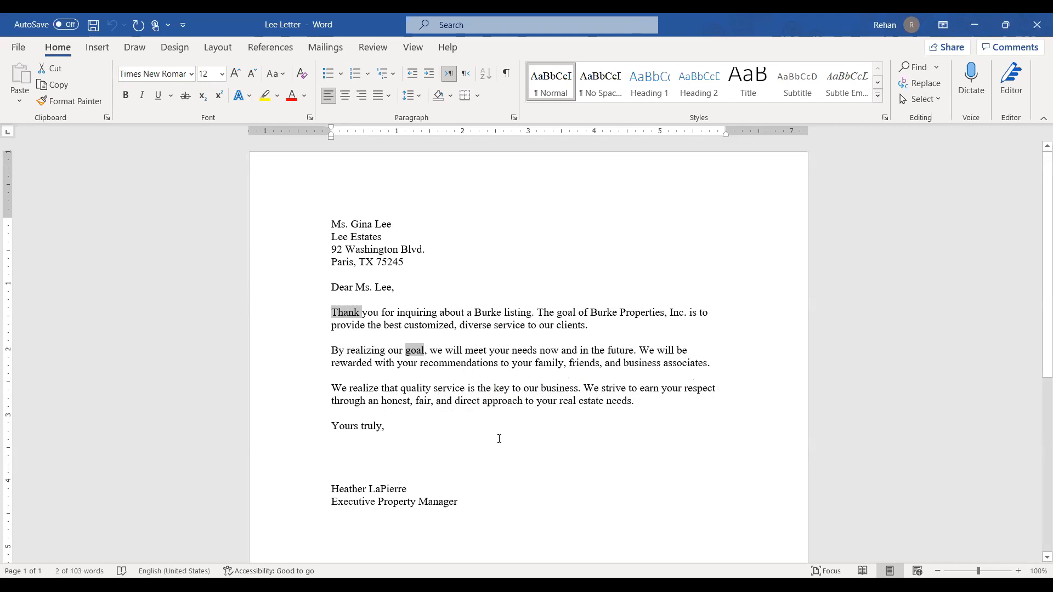
double_click(505, 389, "ctrl")
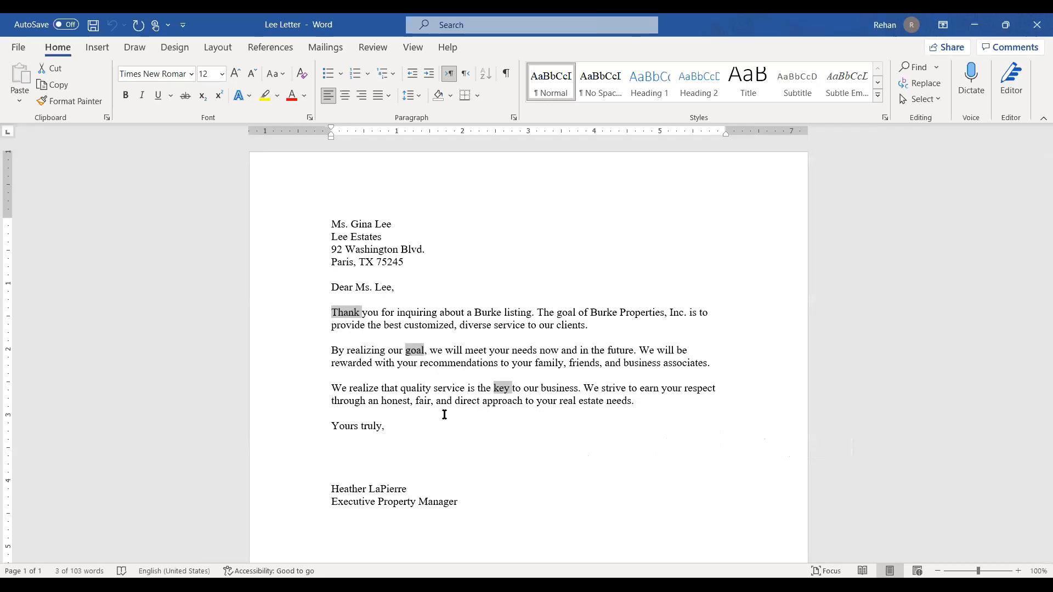
left_click(125, 97)
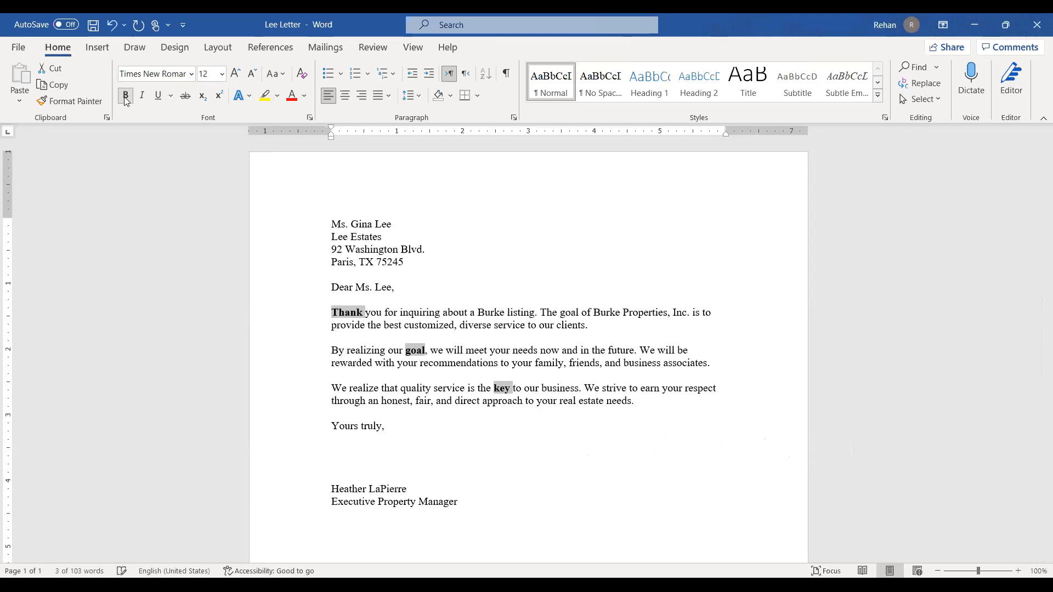
left_click(403, 385)
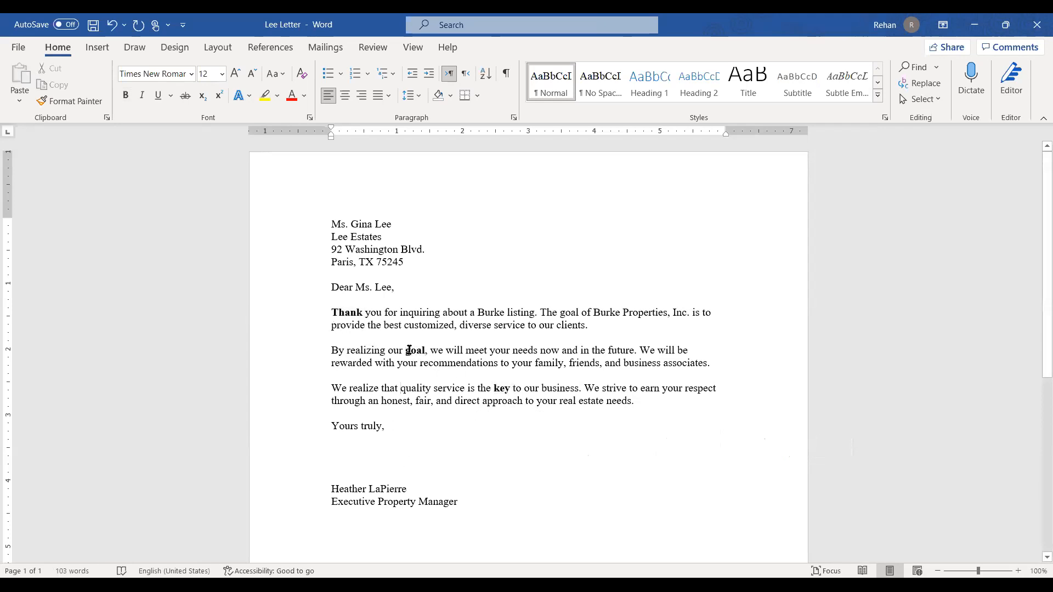
key("ctrl+z")
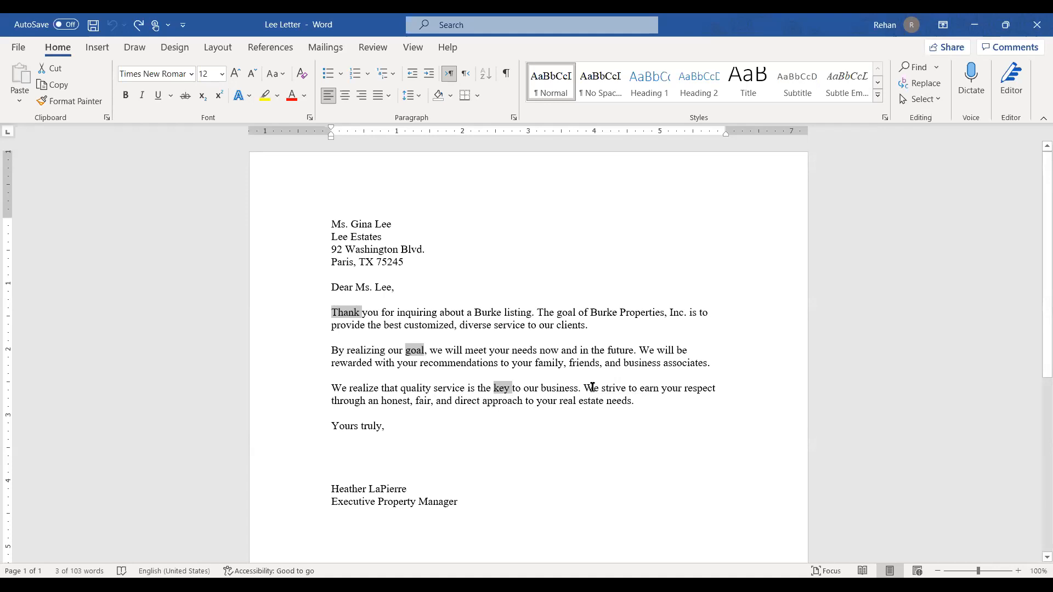
Add "We strive to earn" to the multiple selection, replace it with a selection of the whole document, and clear that selection.
left_click_drag(583, 388, 643, 397)
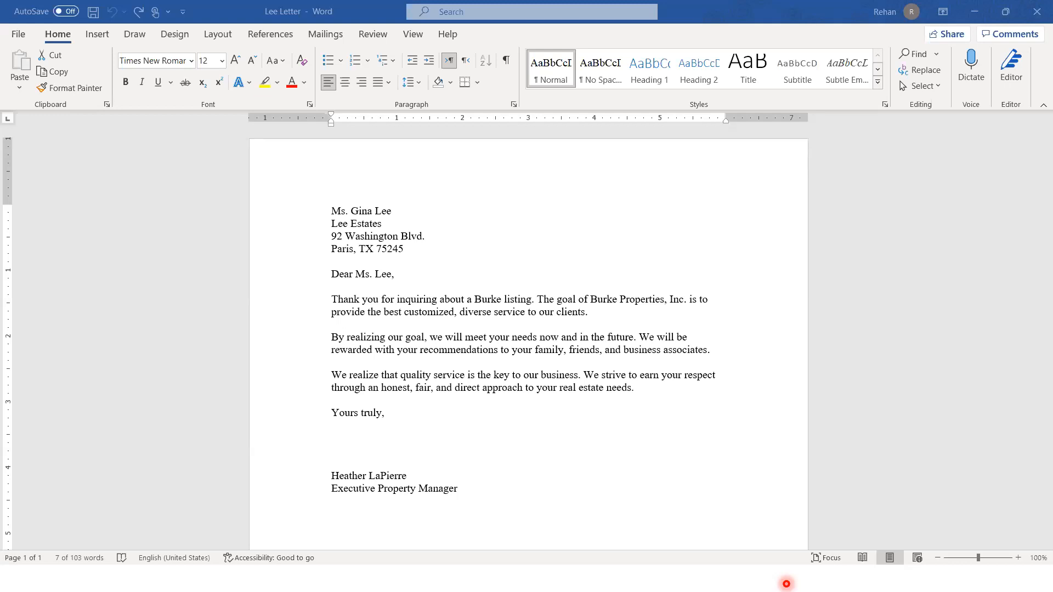
left_click(548, 265)
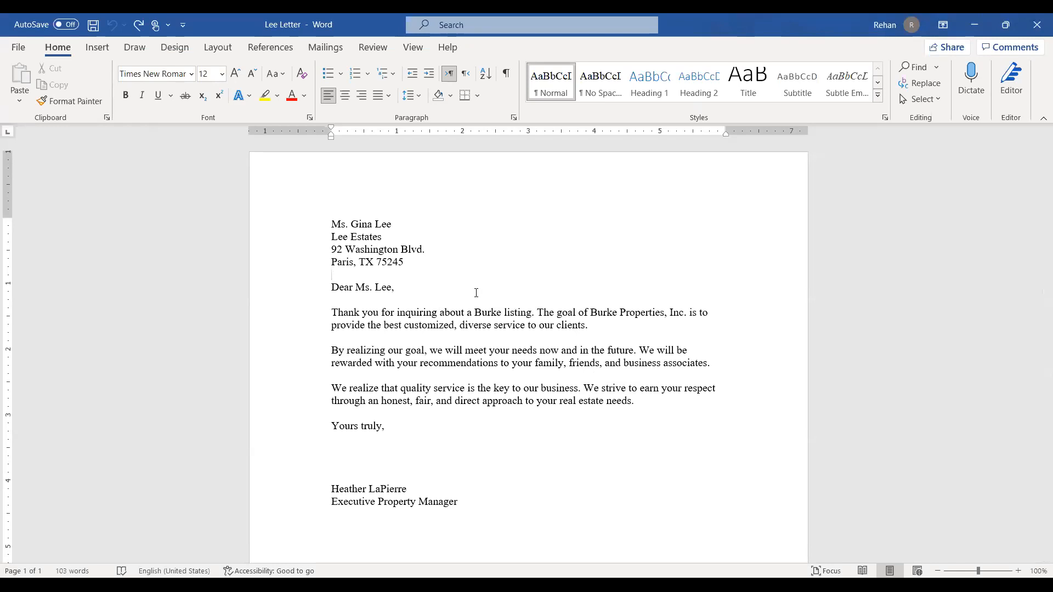
key("ctrl+a")
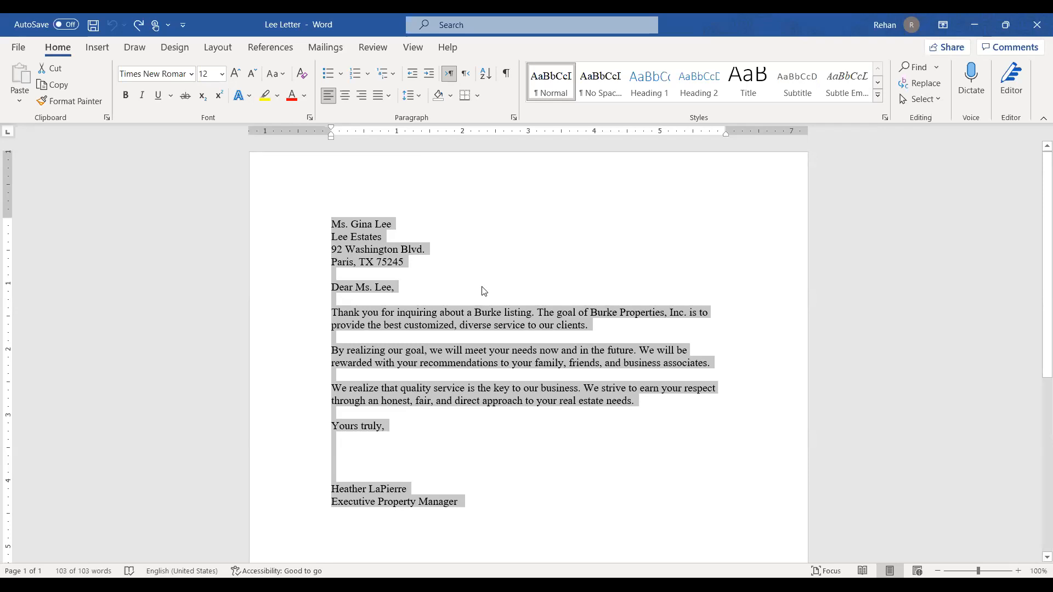
left_click(487, 285)
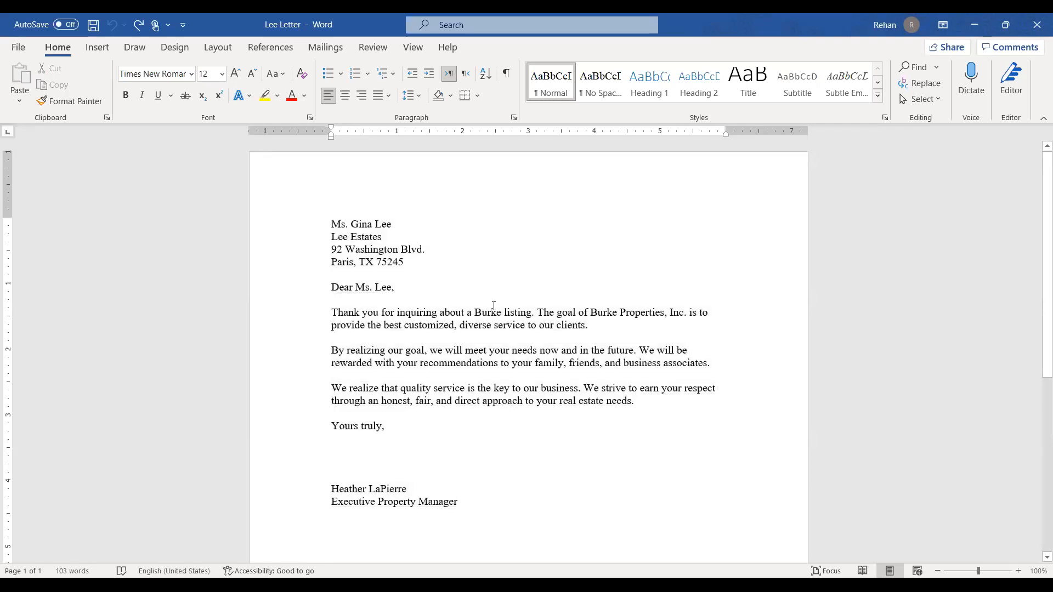
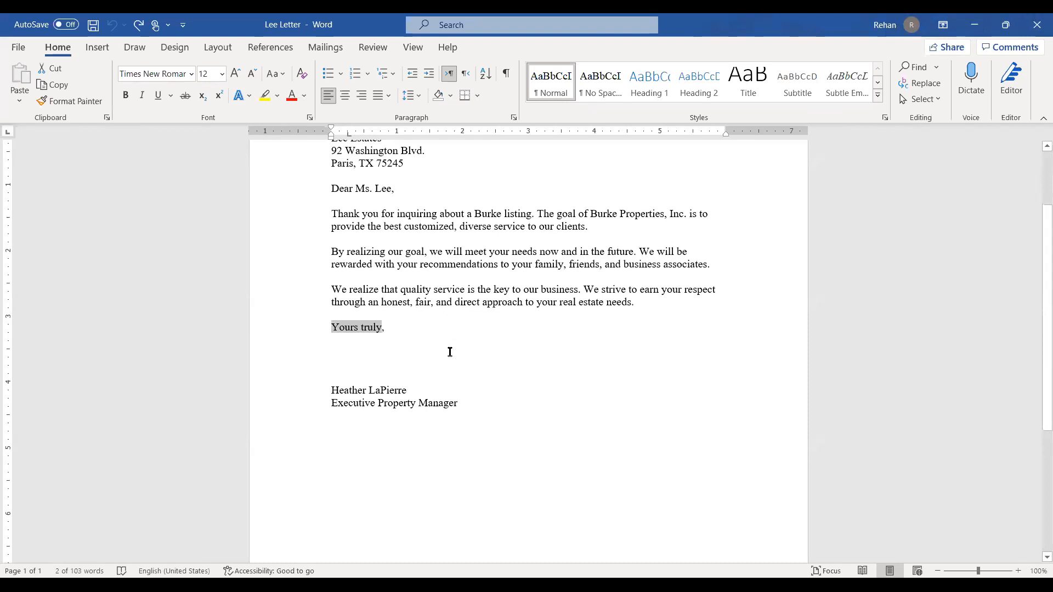
Copy the selected closing words "Yours truly" to the clipboard.
scroll(450, 351, "up", 1)
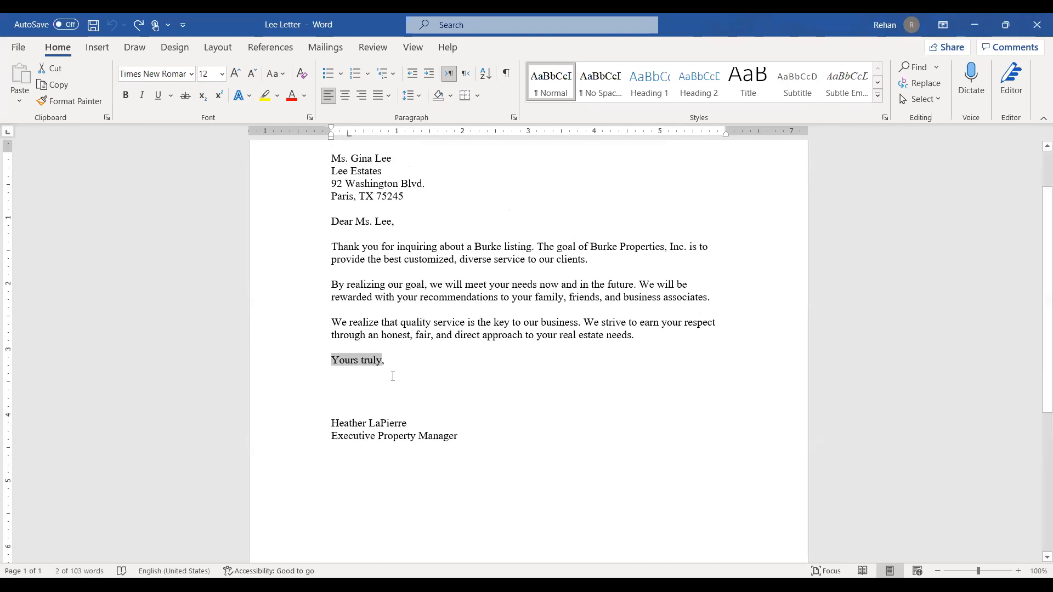
right_click(364, 362)
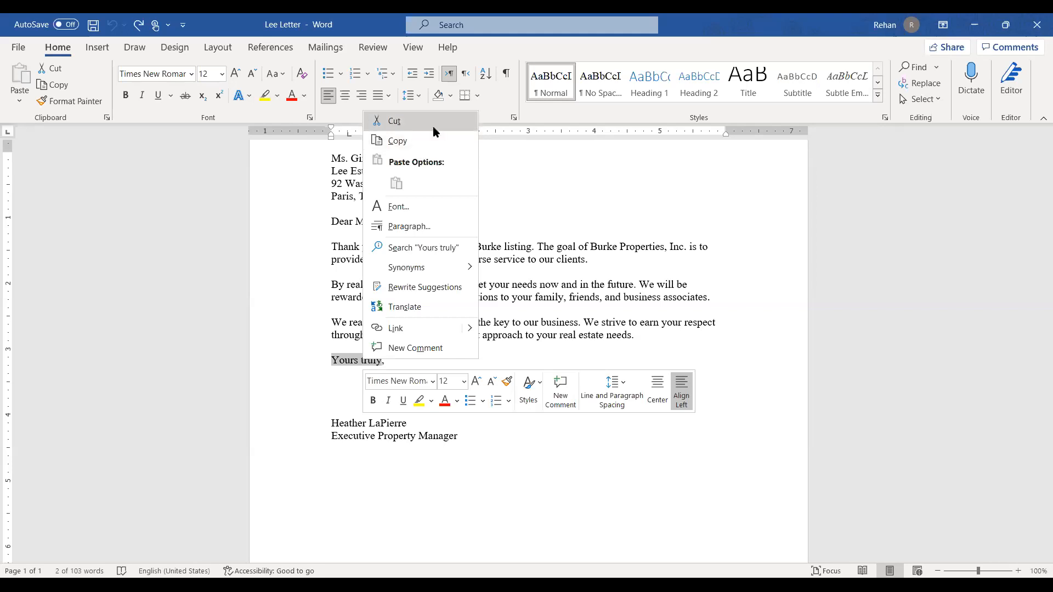
left_click(430, 142)
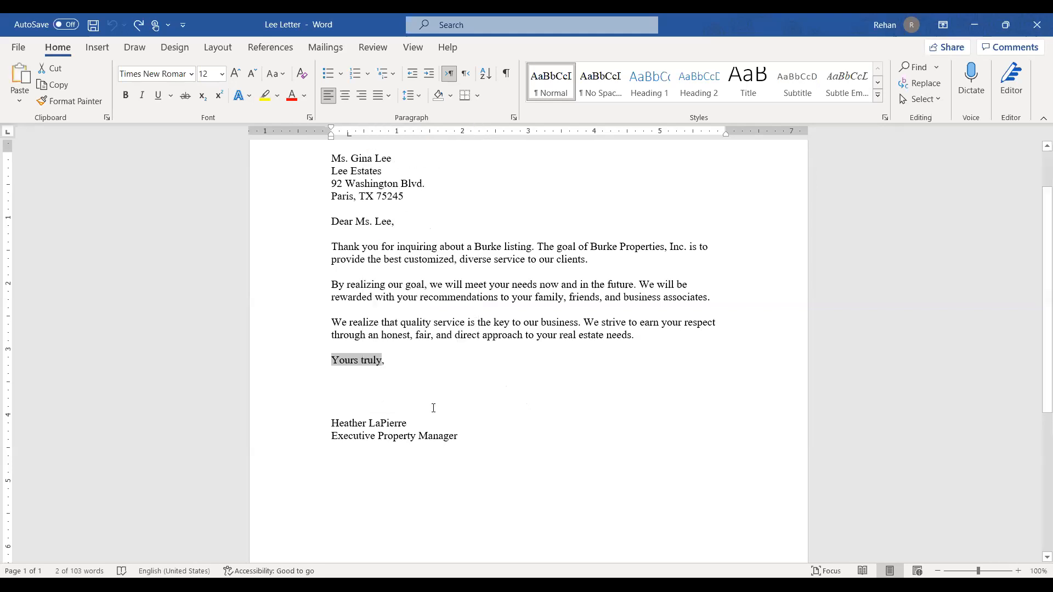
Paste the copied closing words on a new line below "Executive Property Manager", and undo the paste.
scroll(430, 329, "down", 2)
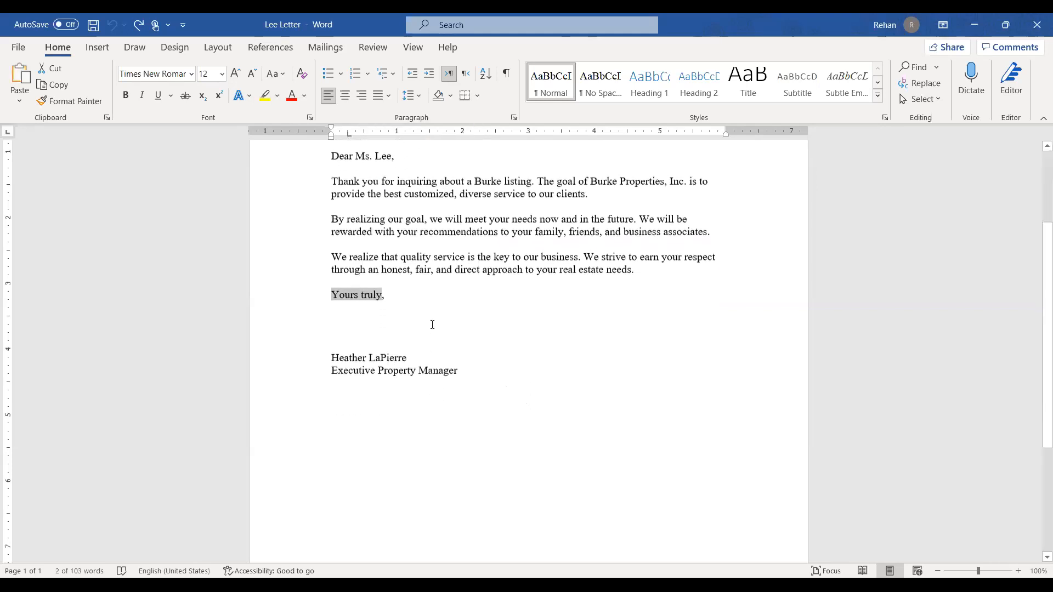
left_click(517, 380)
key("Return")
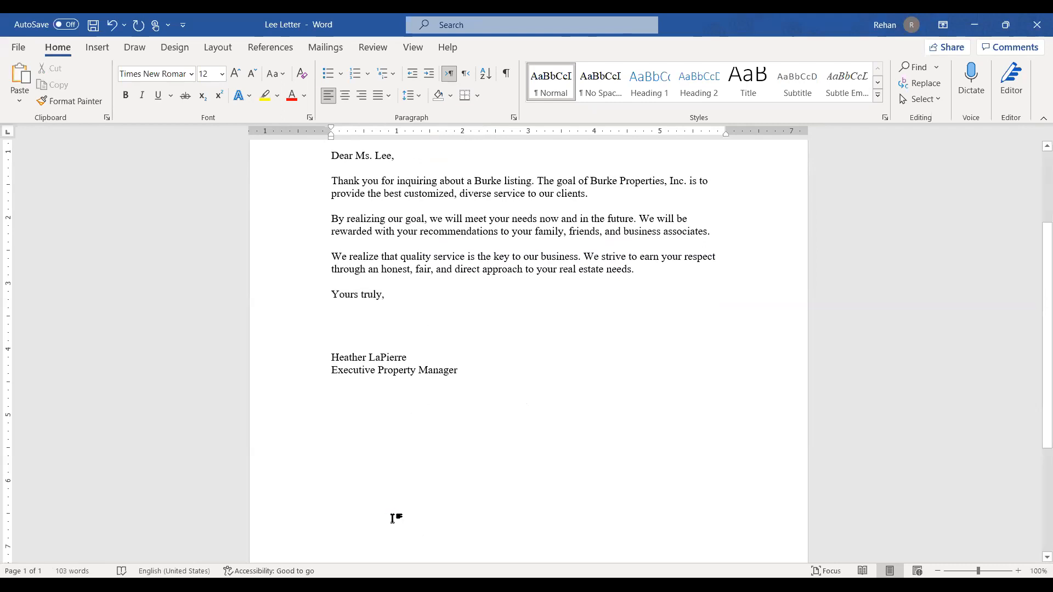
key("ctrl+v")
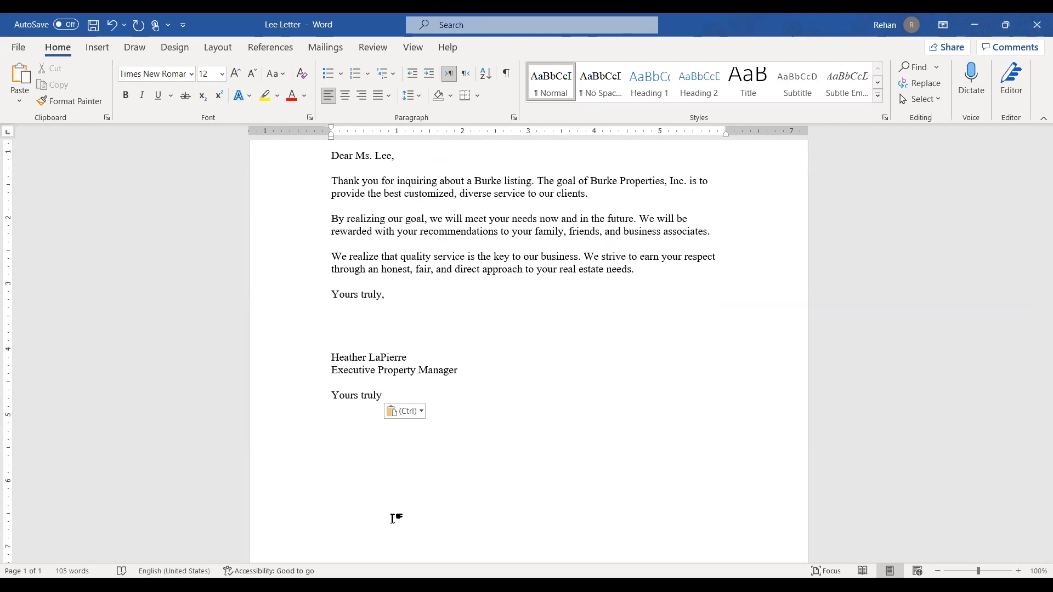
key("ctrl+z")
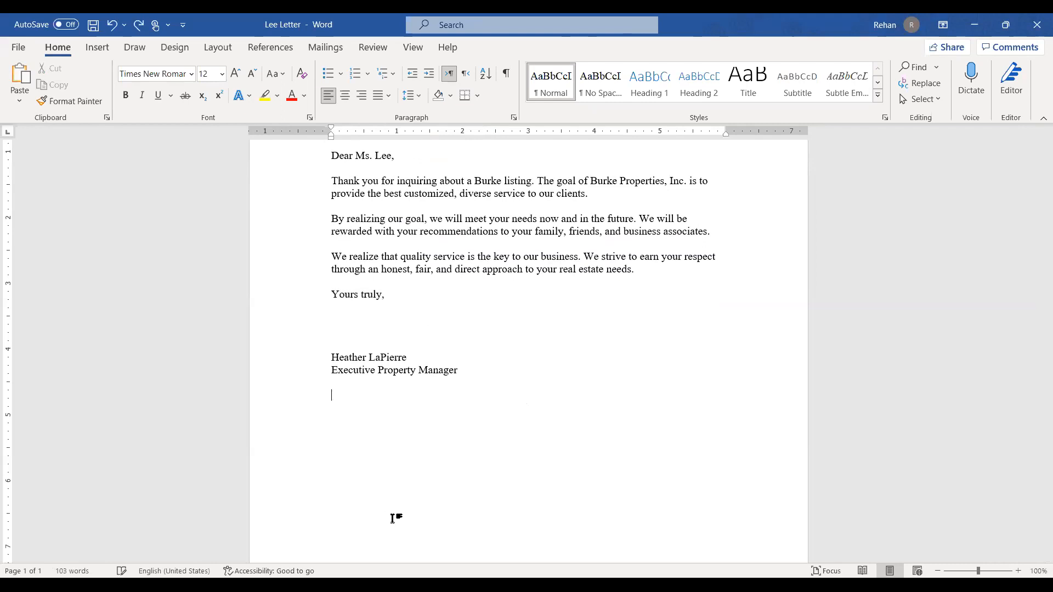
Paste the copied "Yours truly" as text only below "Executive Property Manager", and view the available paste options.
right_click(339, 396)
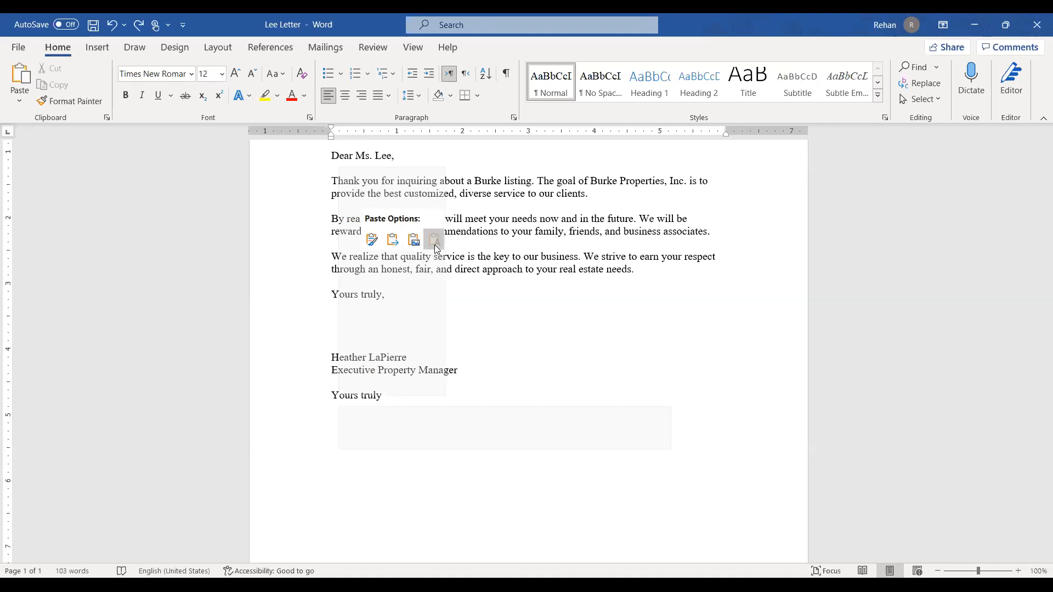
left_click(434, 241)
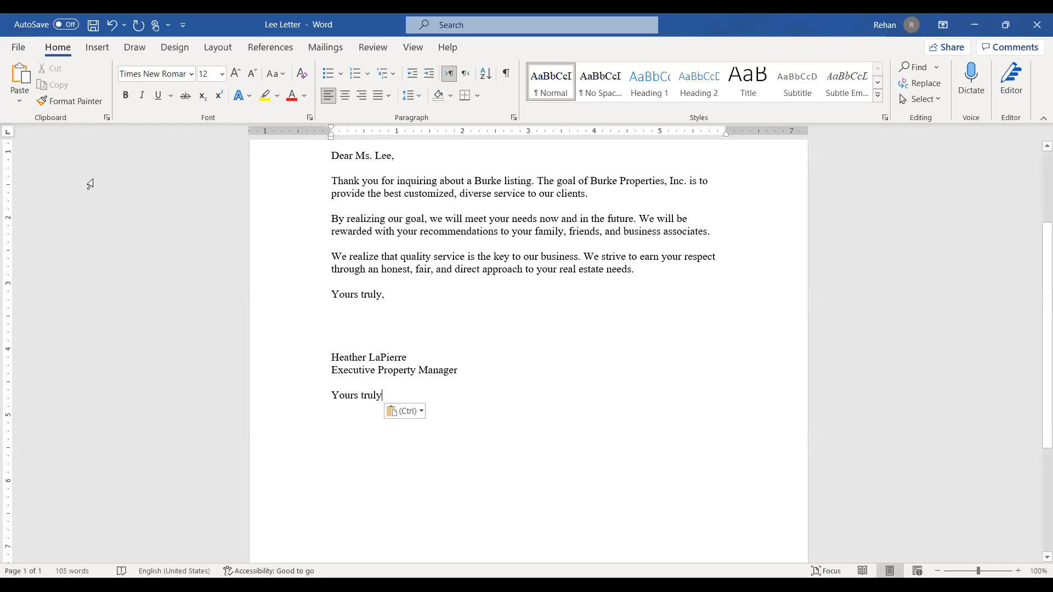
left_click(18, 103)
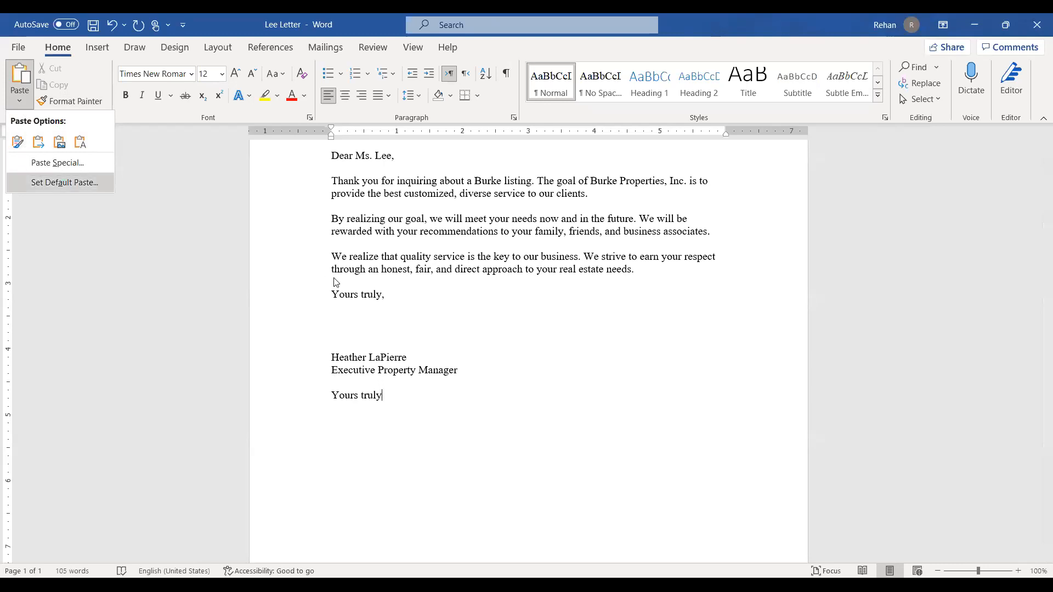
left_click(378, 300)
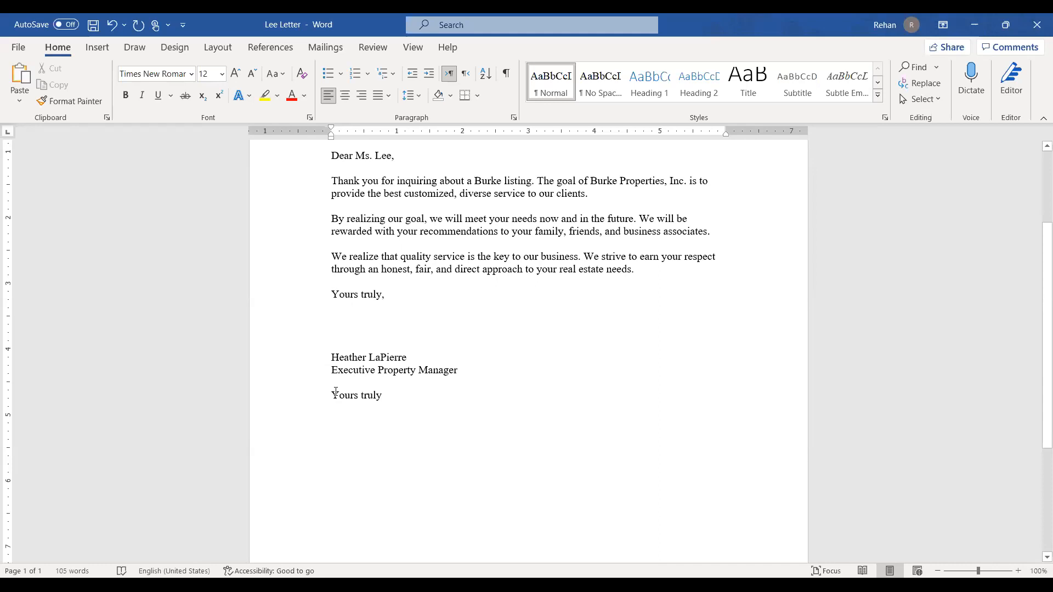
Cut the pasted "Yours truly" from below "Executive Property Manager" and paste it below the original closing line.
left_click_drag(332, 394, 386, 395)
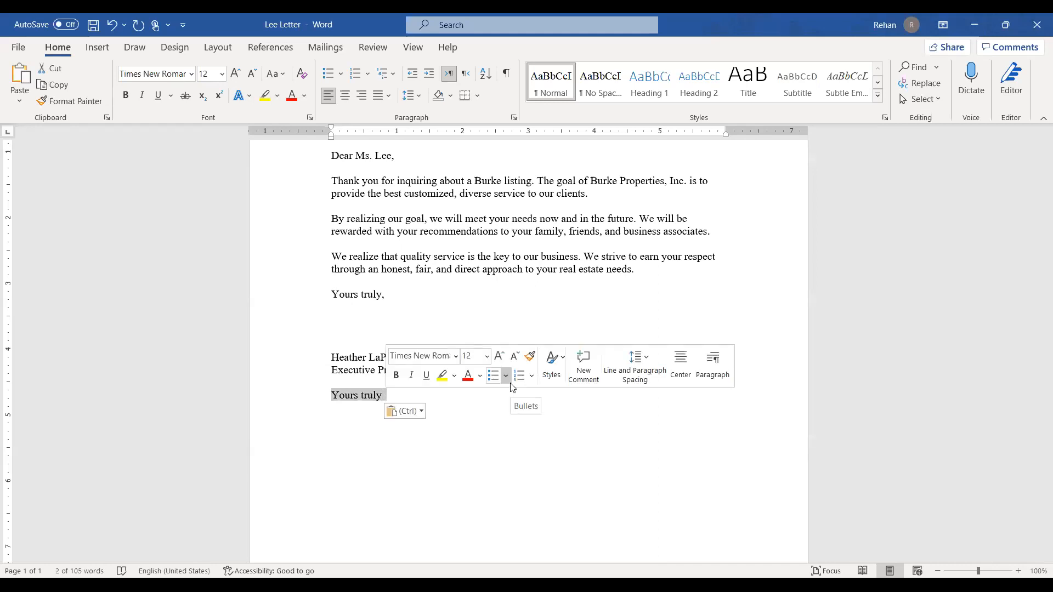
left_click(331, 395)
left_click_drag(331, 396, 382, 395)
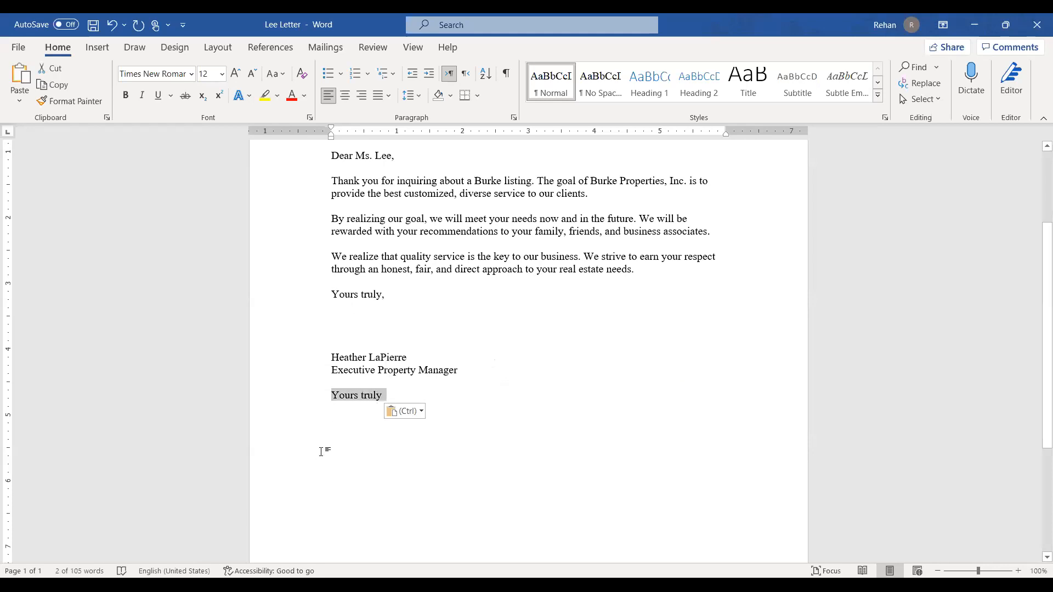
right_click(357, 402)
left_click(422, 164)
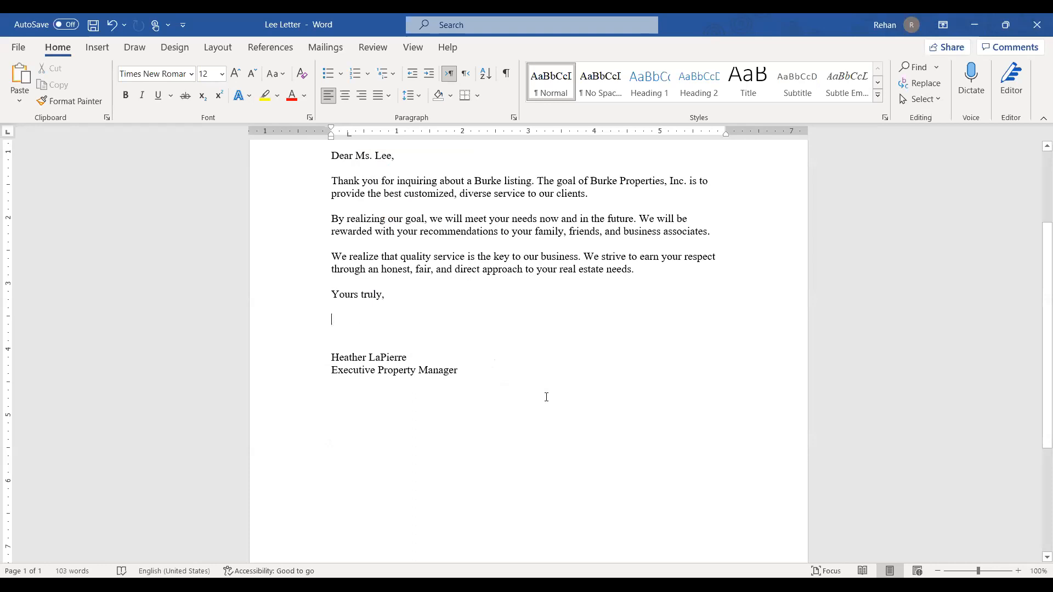
key("ctrl+v")
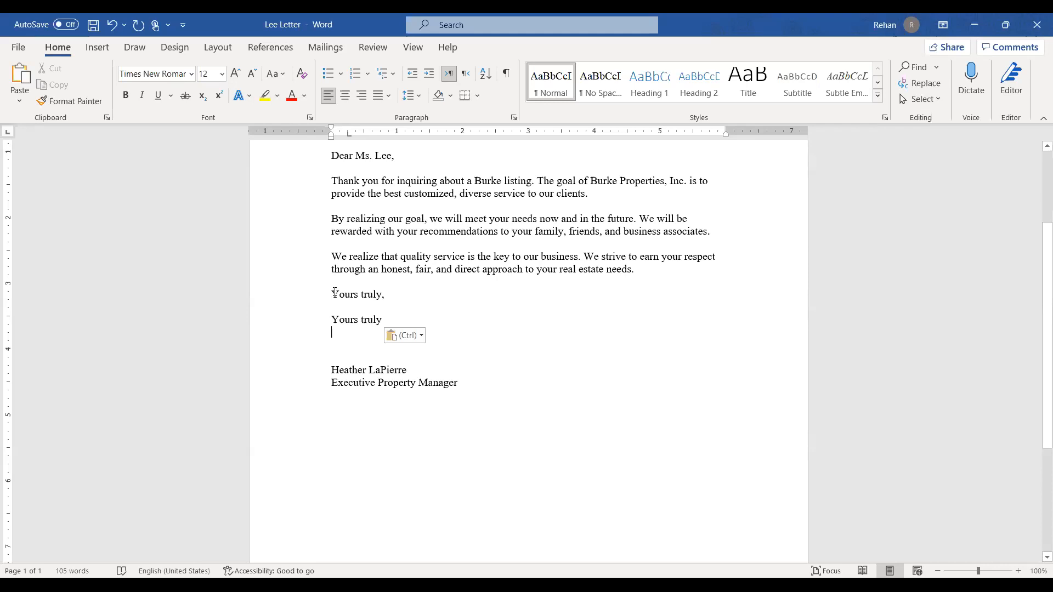
left_click_drag(334, 292, 375, 295)
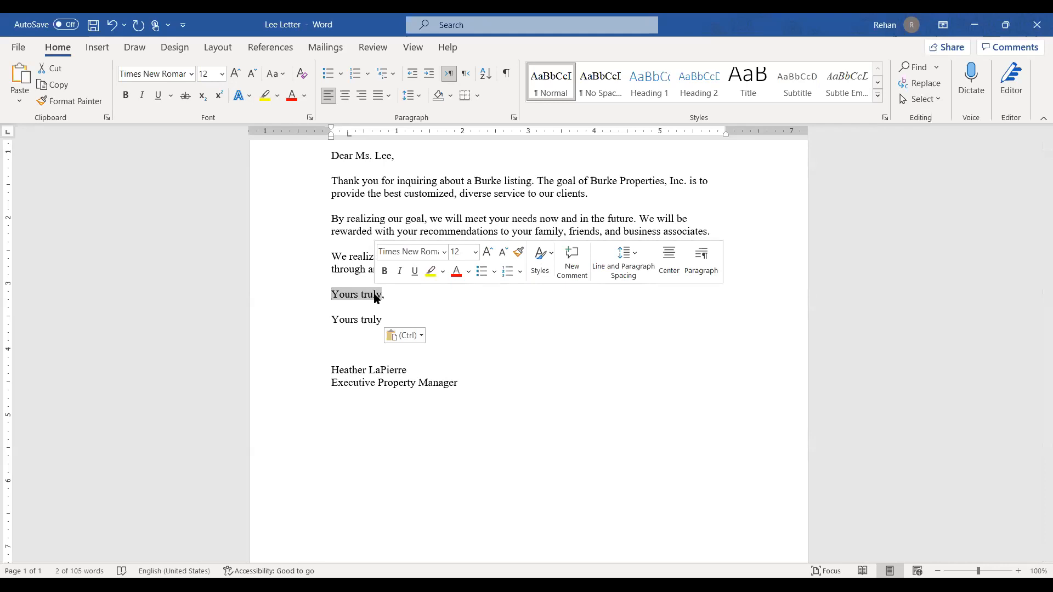
left_click(456, 329)
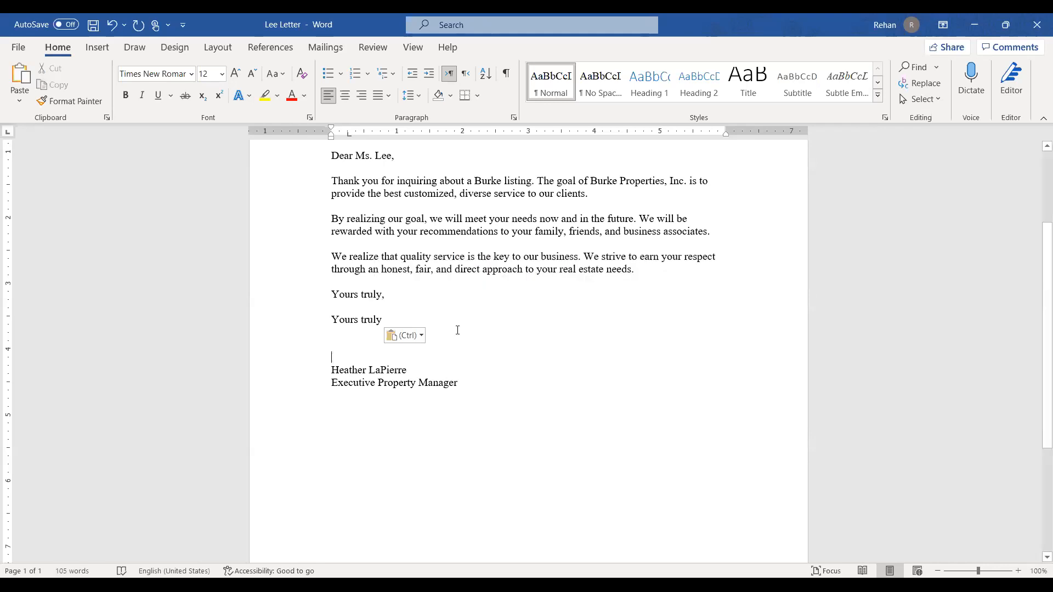
Move the word "By" from the second body paragraph to before the second "Yours truly", and undo the move.
scroll(458, 329, "up", 2)
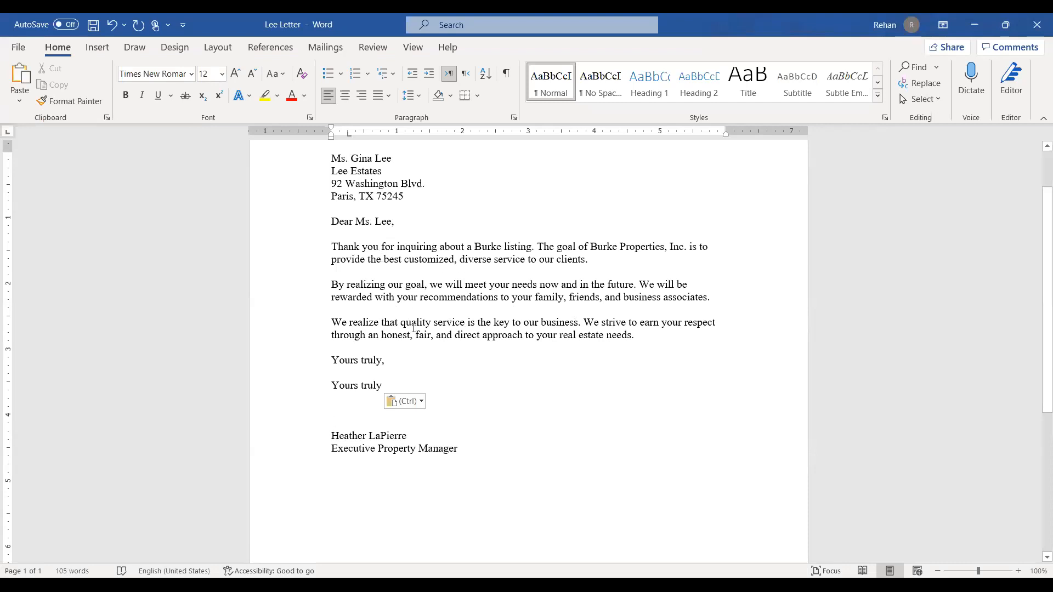
left_click_drag(332, 285, 343, 284)
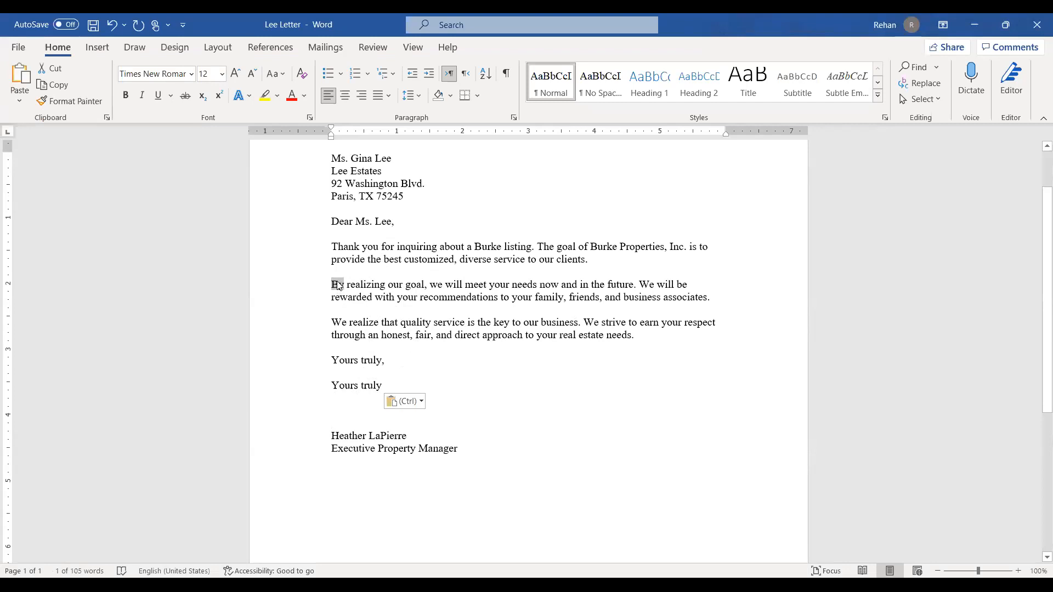
left_click_drag(338, 286, 402, 372)
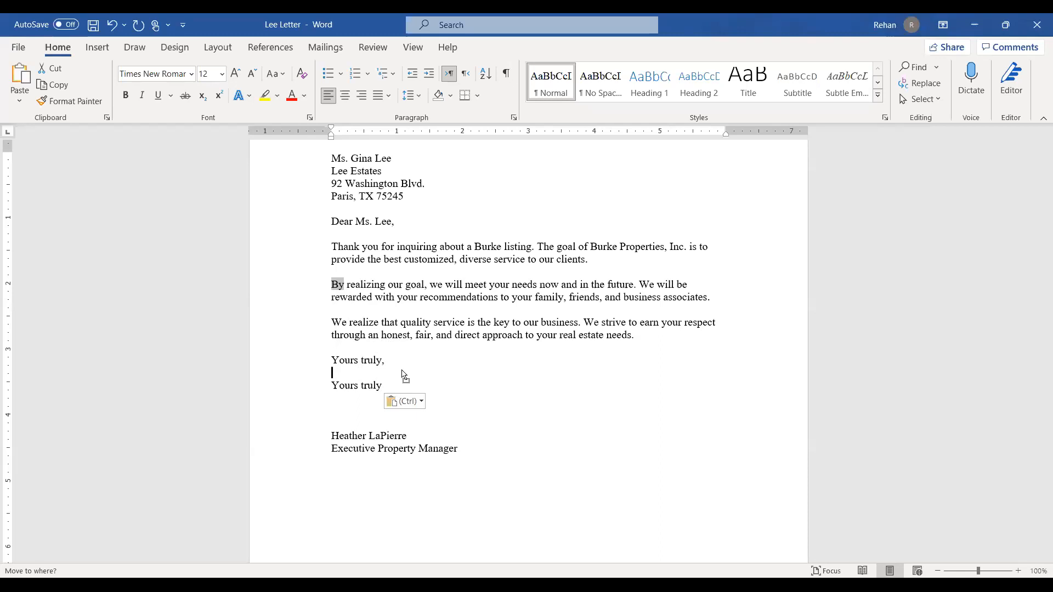
left_click_drag(403, 374, 332, 389)
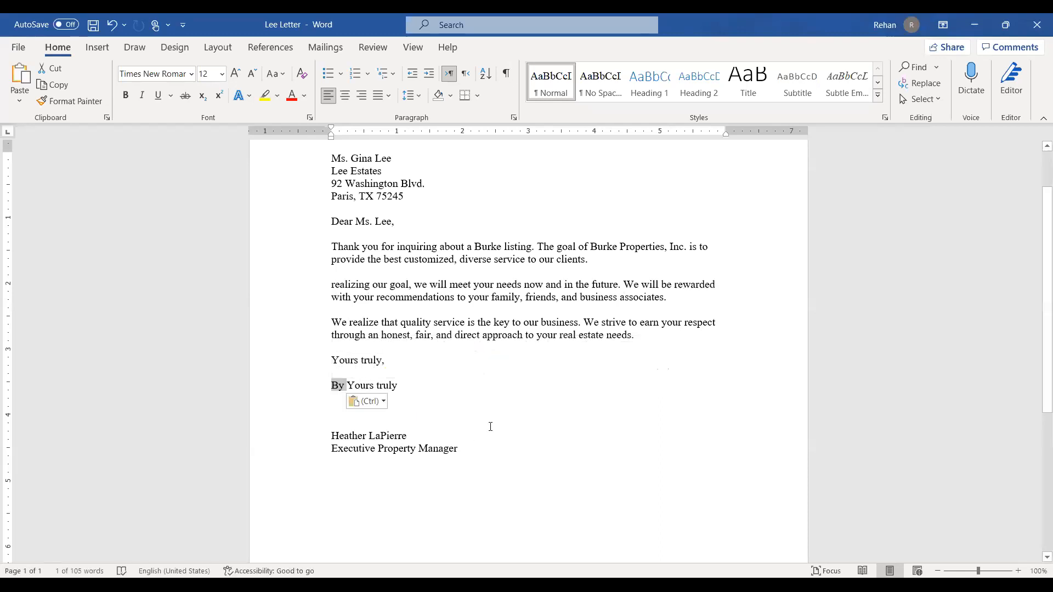
left_click(490, 409)
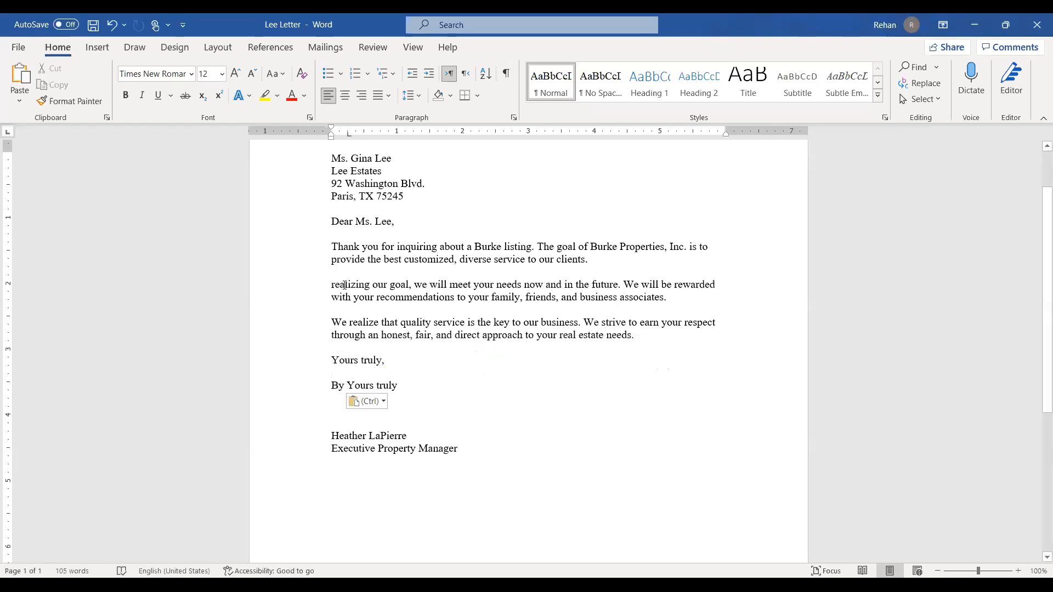
left_click_drag(345, 286, 373, 285)
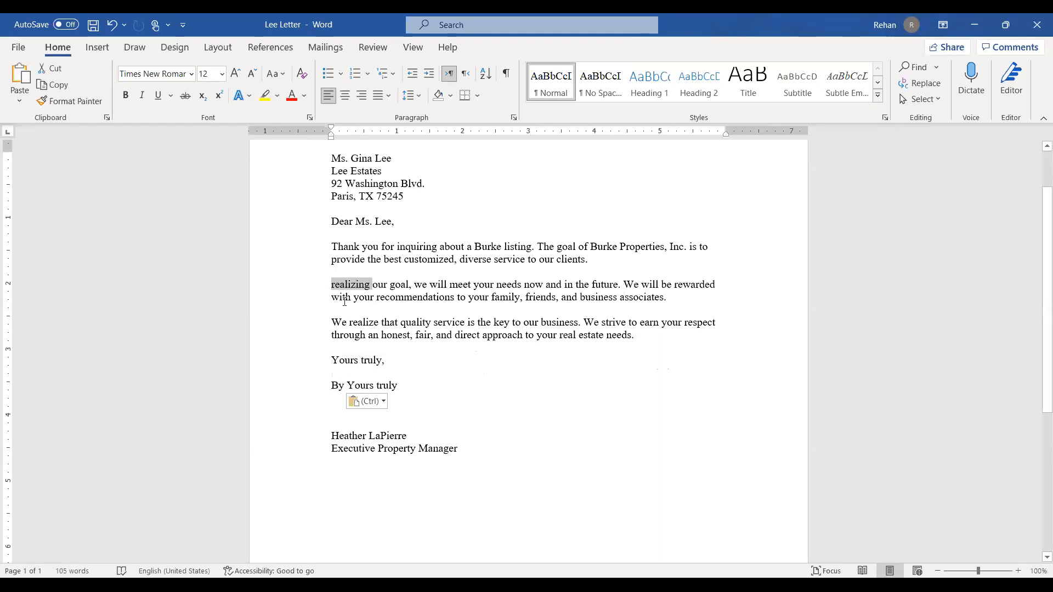
left_click_drag(345, 385, 336, 386)
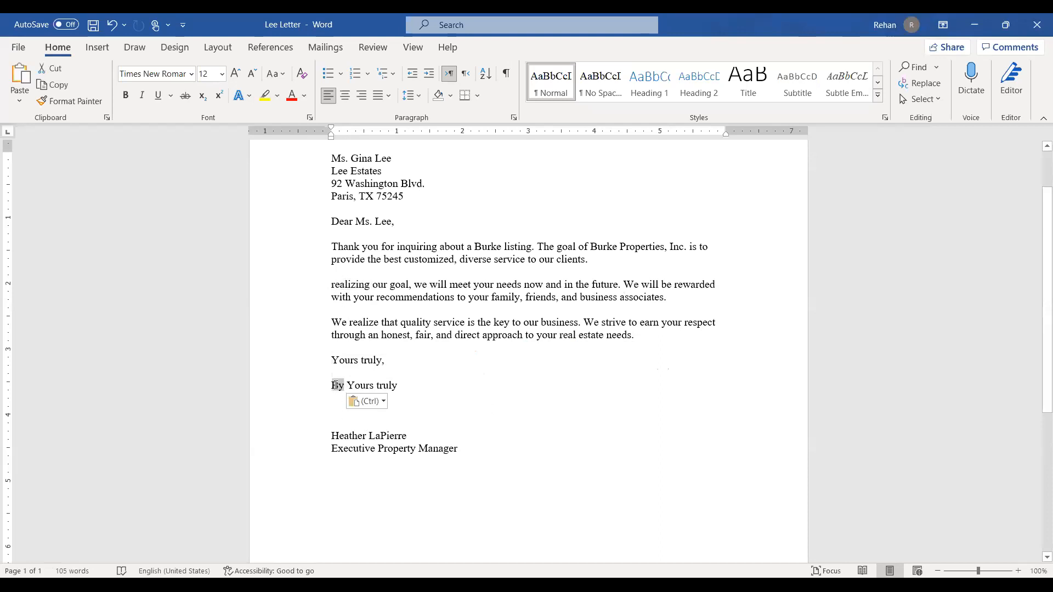
left_click(485, 412)
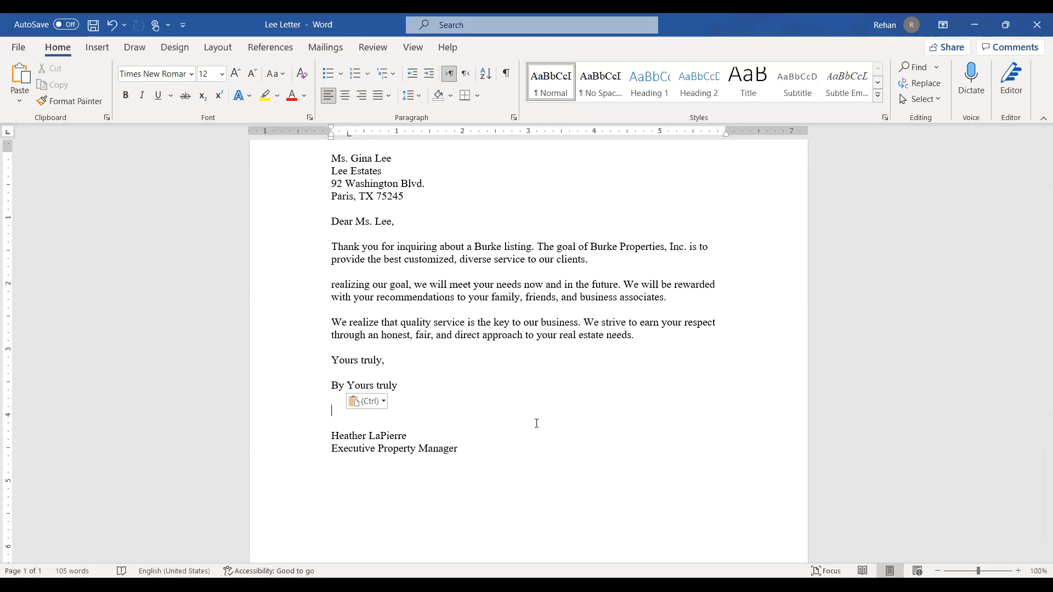
key("ctrl+z")
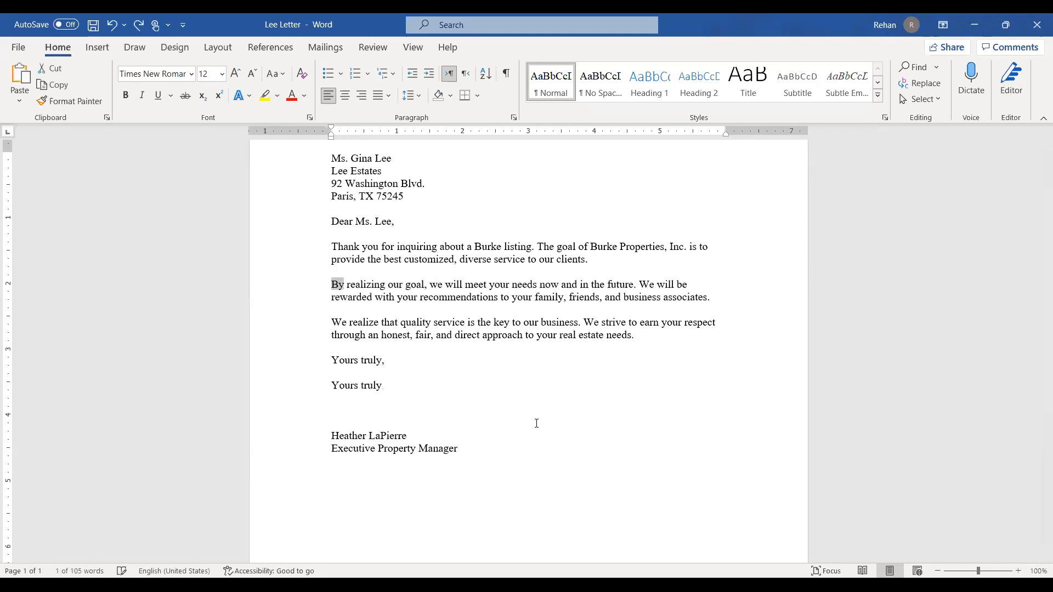
left_click(341, 274)
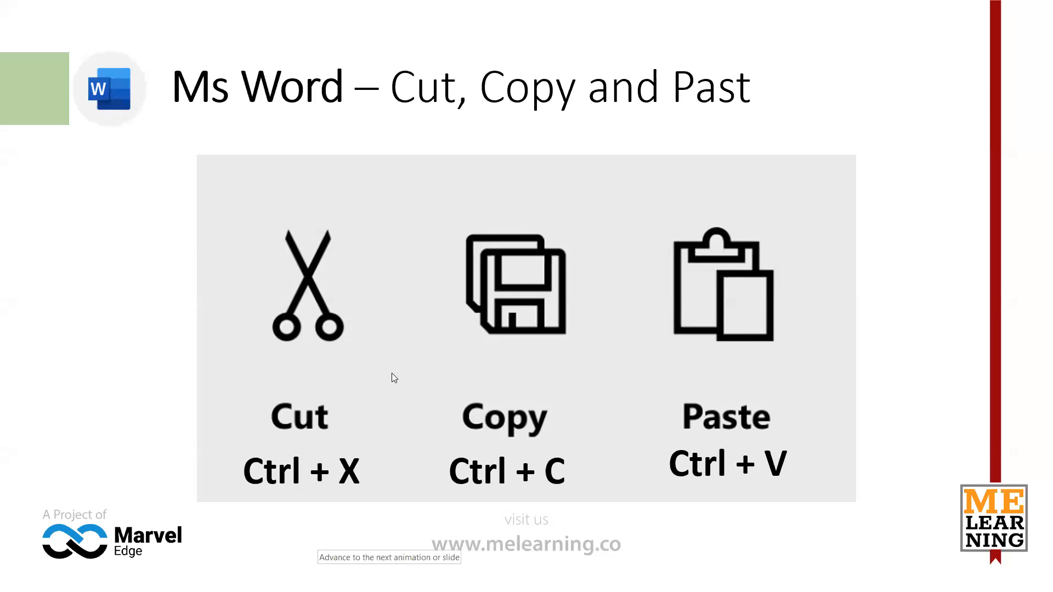
Switch to the open document "Smith Flyer - Unformatted" and maximize its window.
left_click(392, 375)
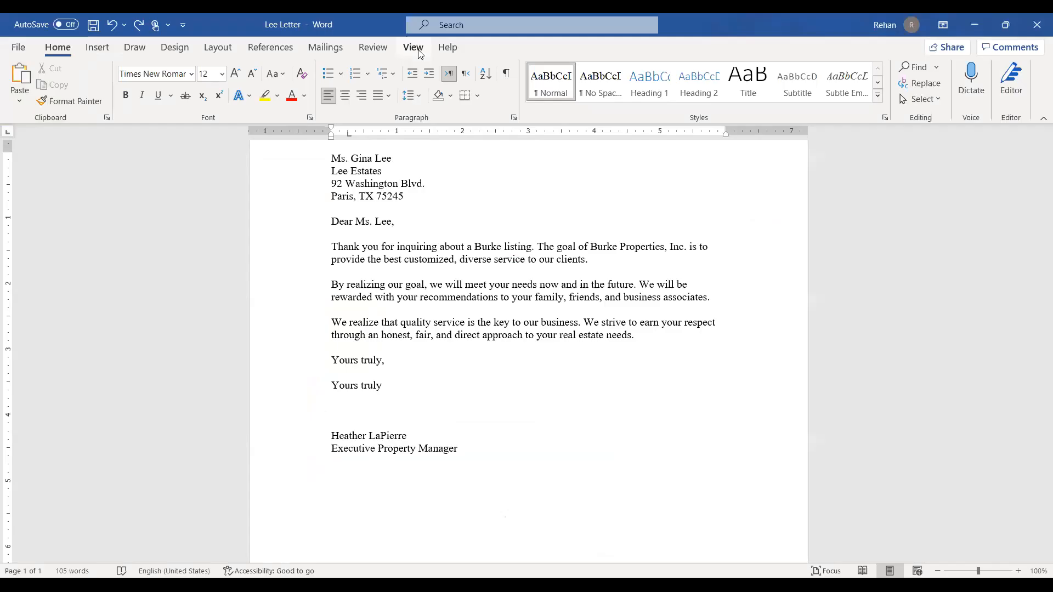
left_click(413, 47)
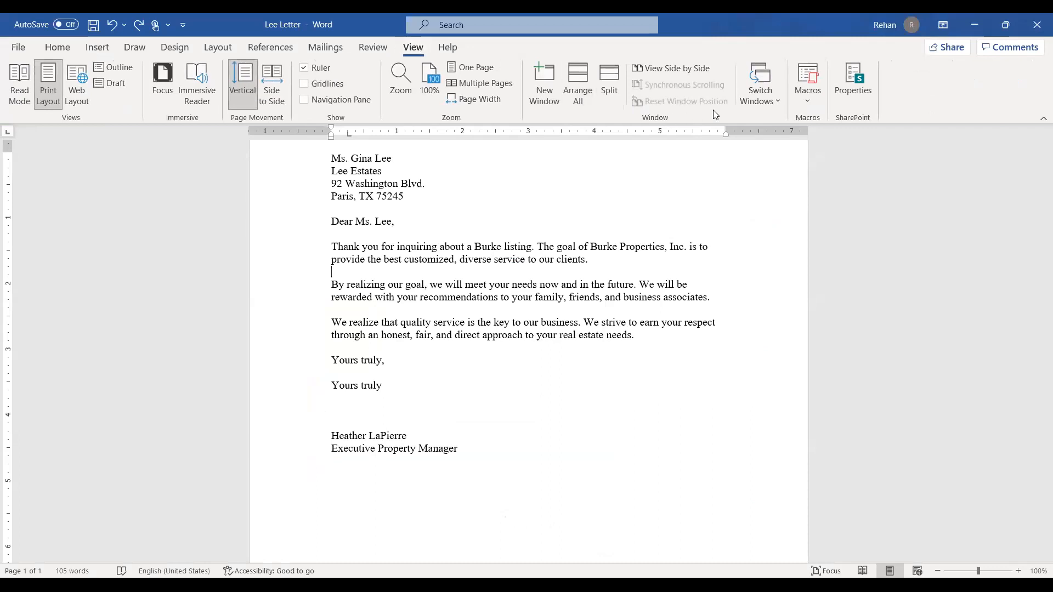
left_click(765, 102)
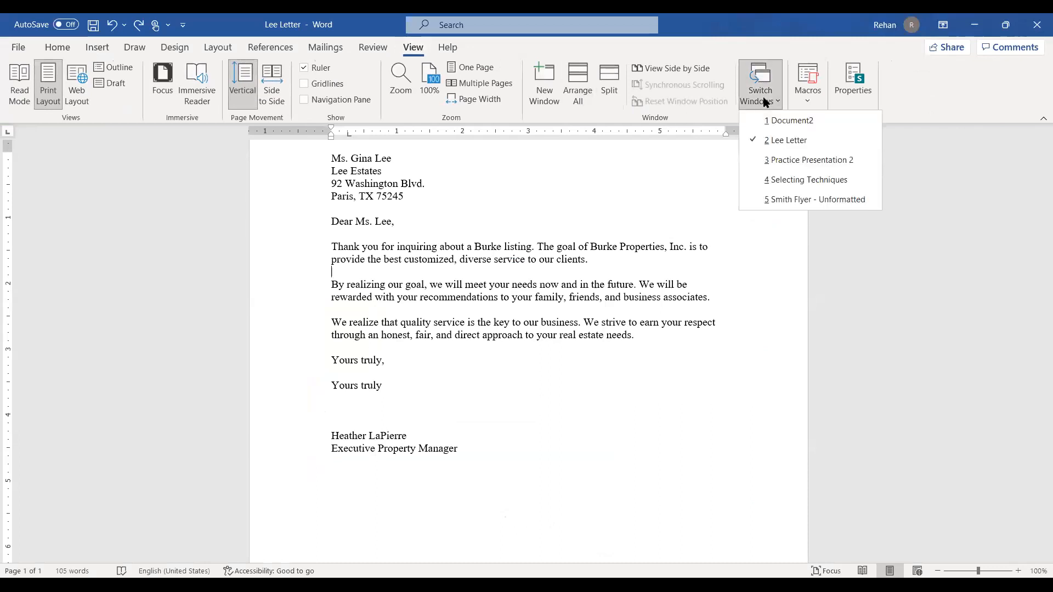
left_click(809, 201)
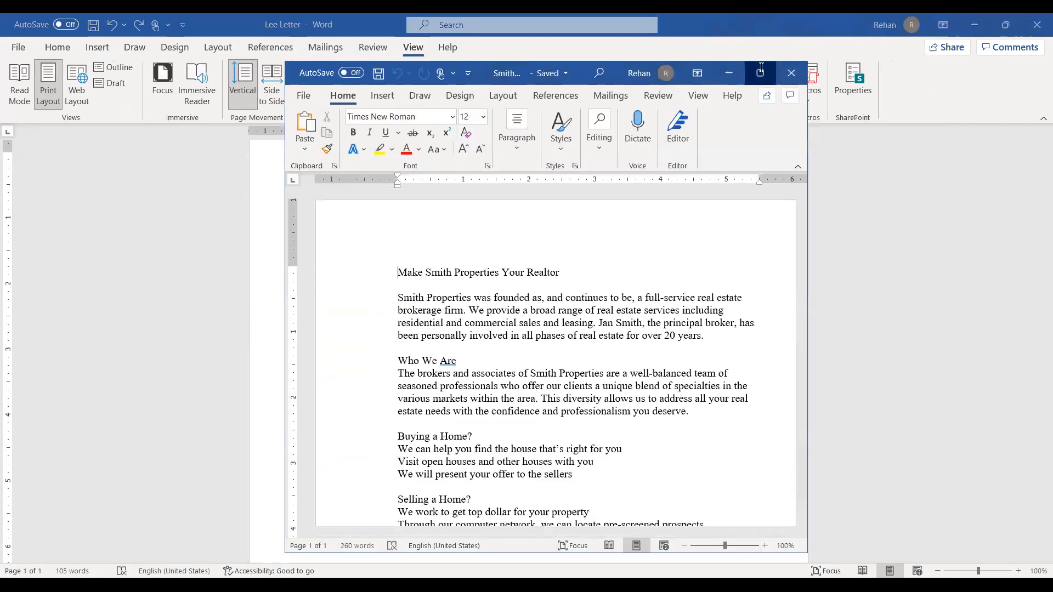
left_click(761, 72)
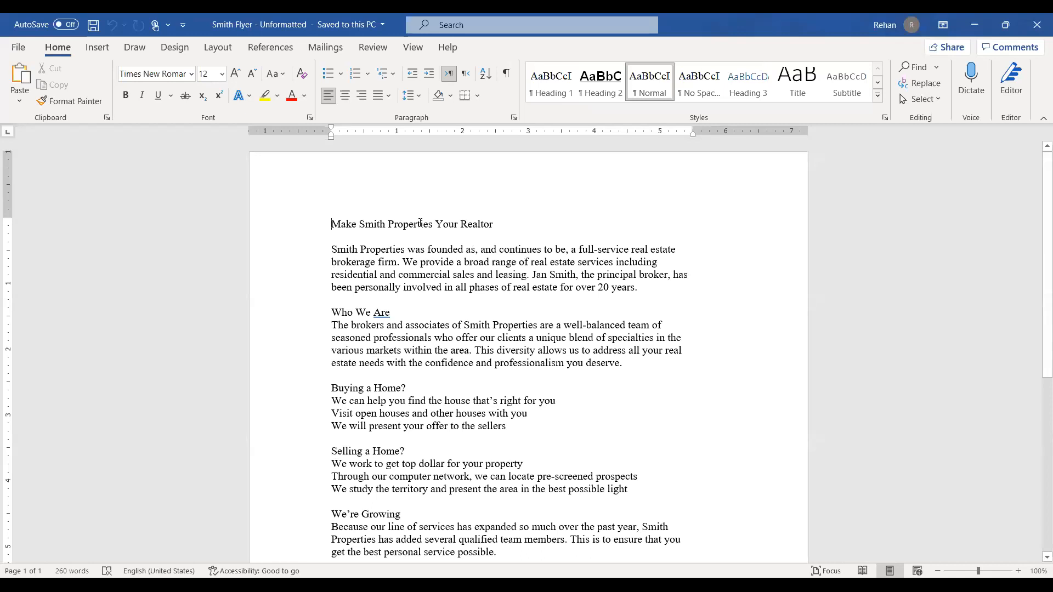
Look through the whole unformatted flyer to examine its title, headings and paragraphs.
scroll(421, 300, "down", 3)
scroll(421, 299, "down", 3)
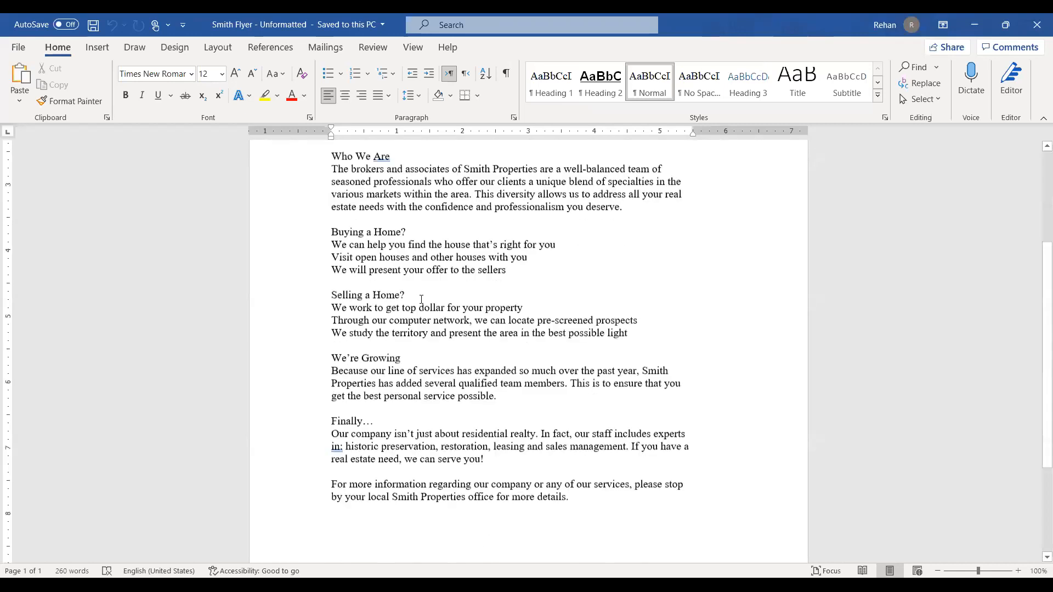
scroll(421, 299, "up", 8)
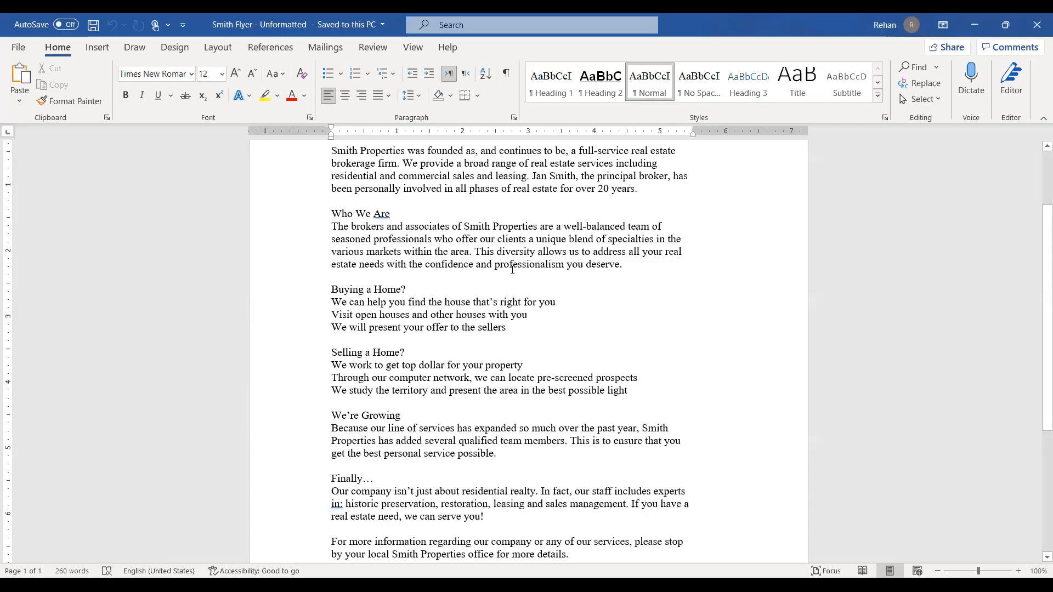
scroll(512, 270, "down", 3)
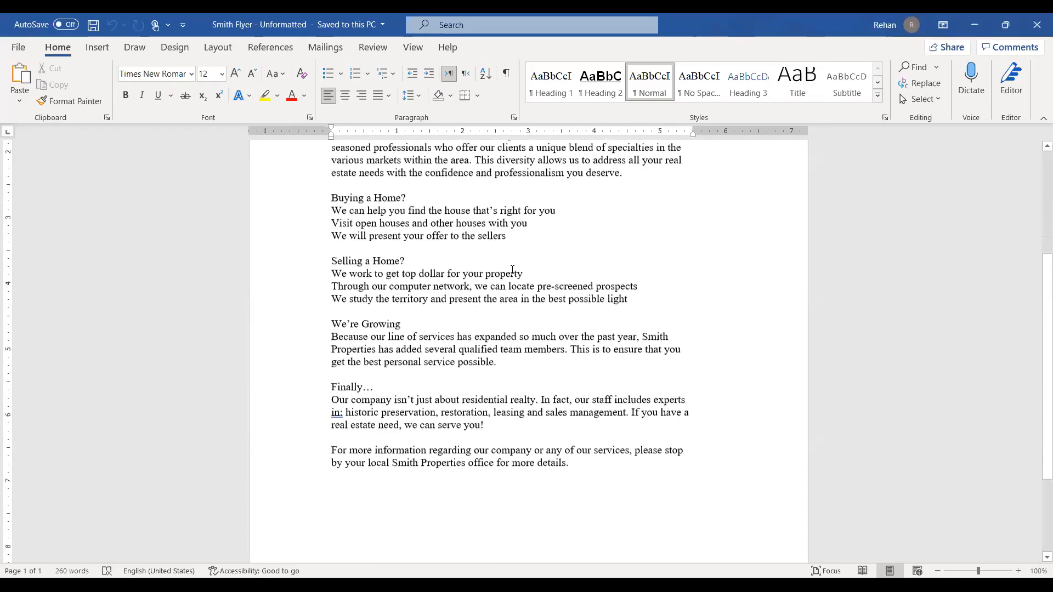
scroll(512, 270, "up", 1)
scroll(512, 270, "up", 5)
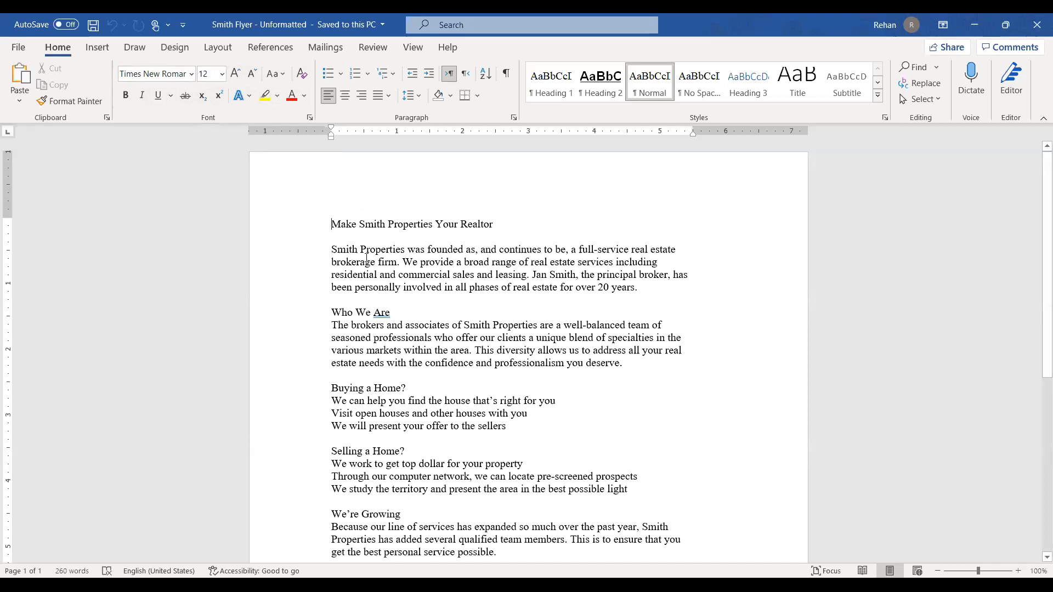
scroll(366, 258, "down", 2)
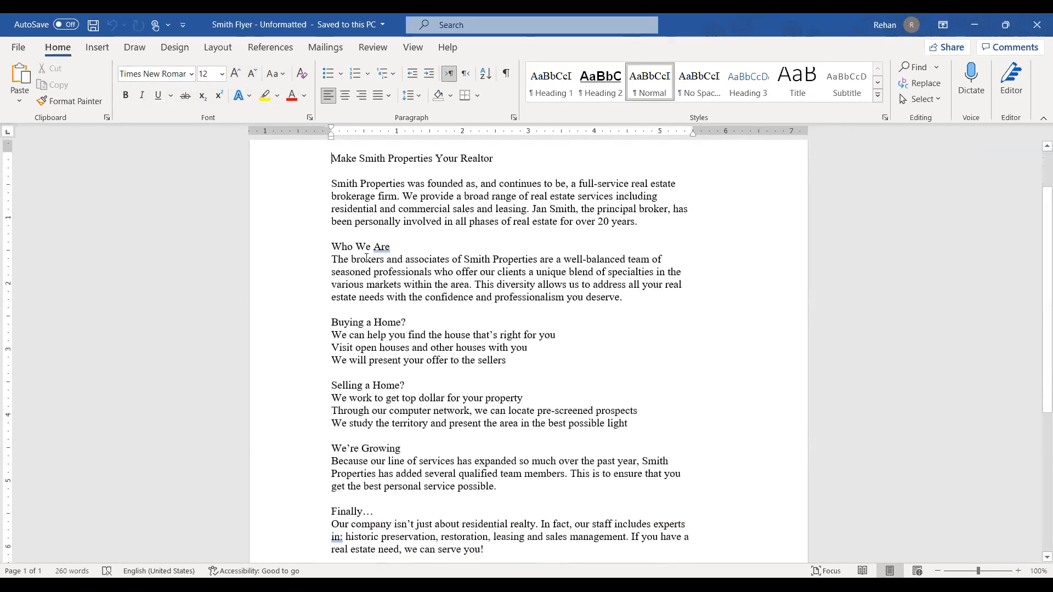
scroll(366, 257, "down", 1)
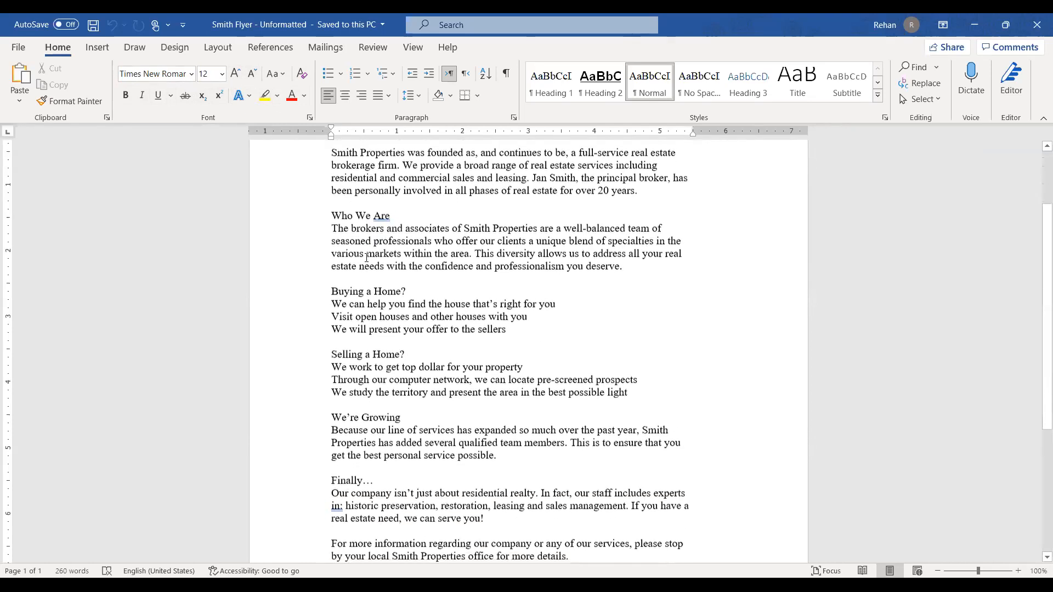
scroll(366, 258, "up", 2)
scroll(366, 258, "up", 1)
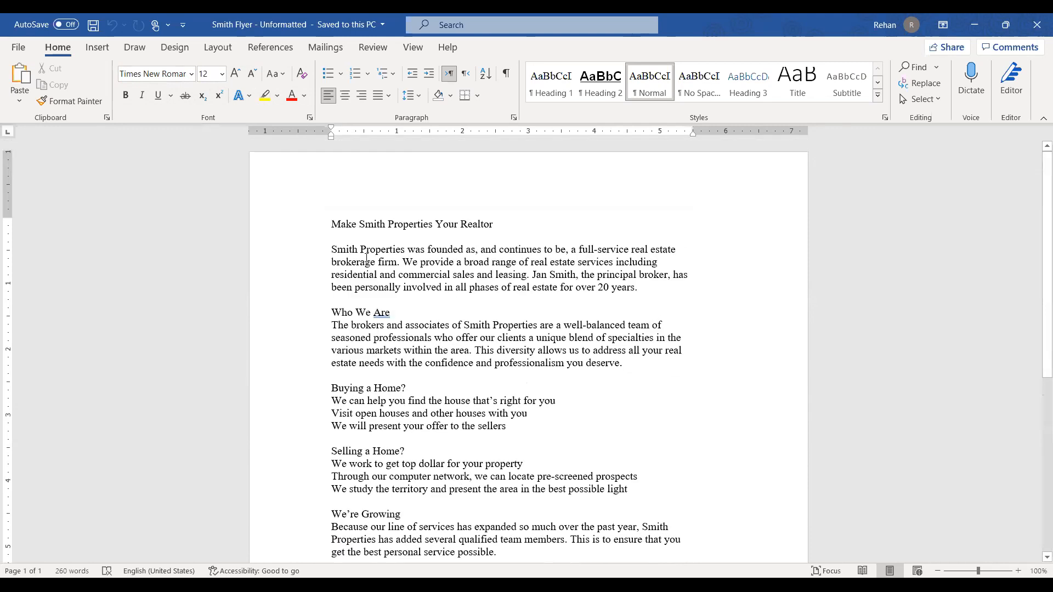
scroll(366, 258, "down", 2)
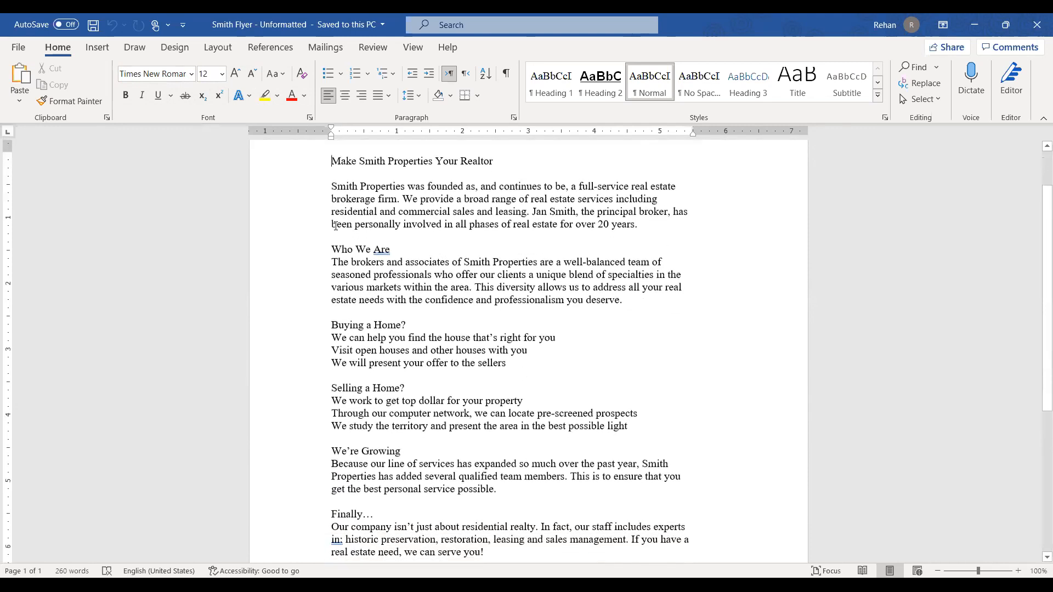
Change the font of the title line "Make Smith Properties Your Realtor" to Aachen-Bold.
scroll(335, 225, "up", 2)
left_click_drag(331, 224, 508, 222)
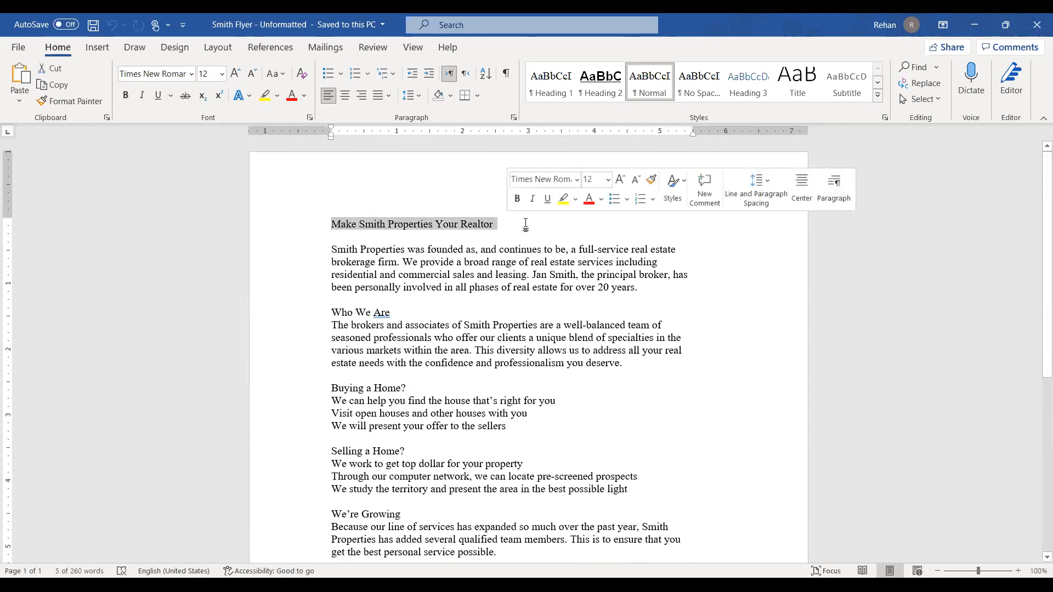
left_click(524, 241)
left_click_drag(331, 223, 508, 225)
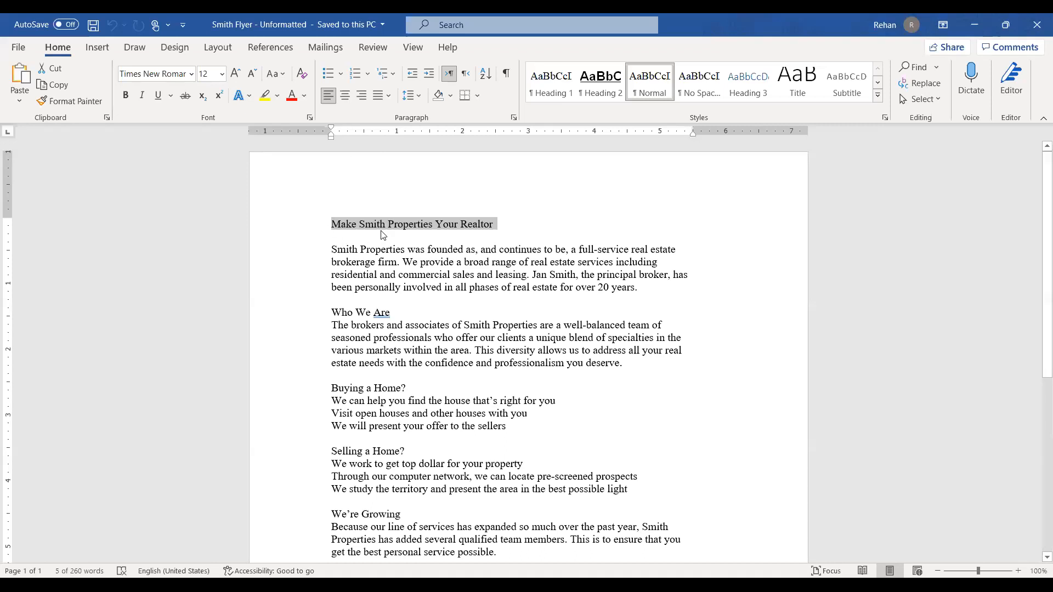
left_click(191, 74)
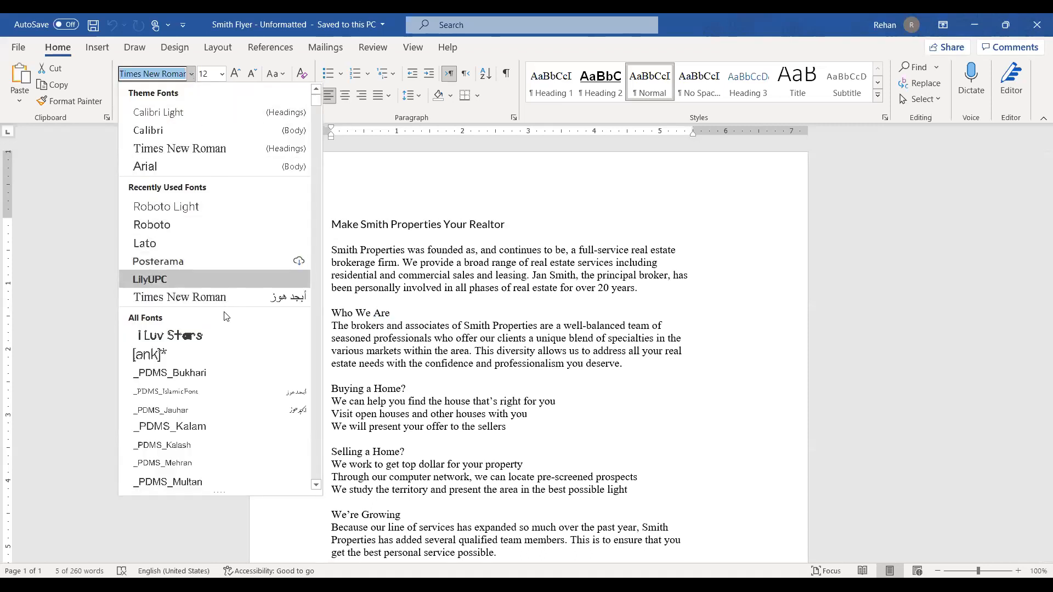
scroll(225, 317, "down", 15)
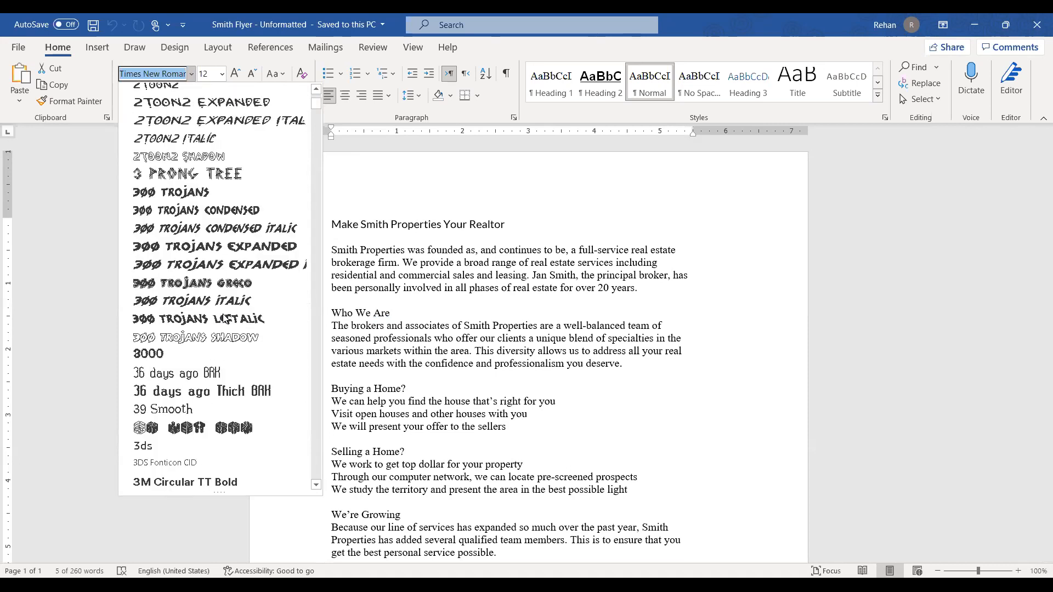
scroll(223, 317, "down", 10)
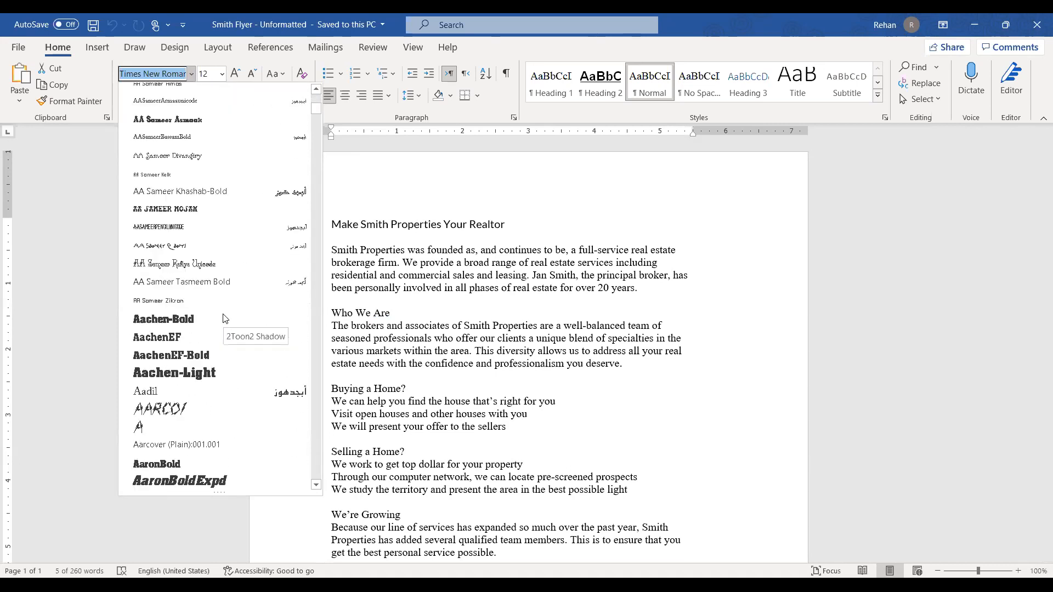
scroll(223, 316, "up", 10)
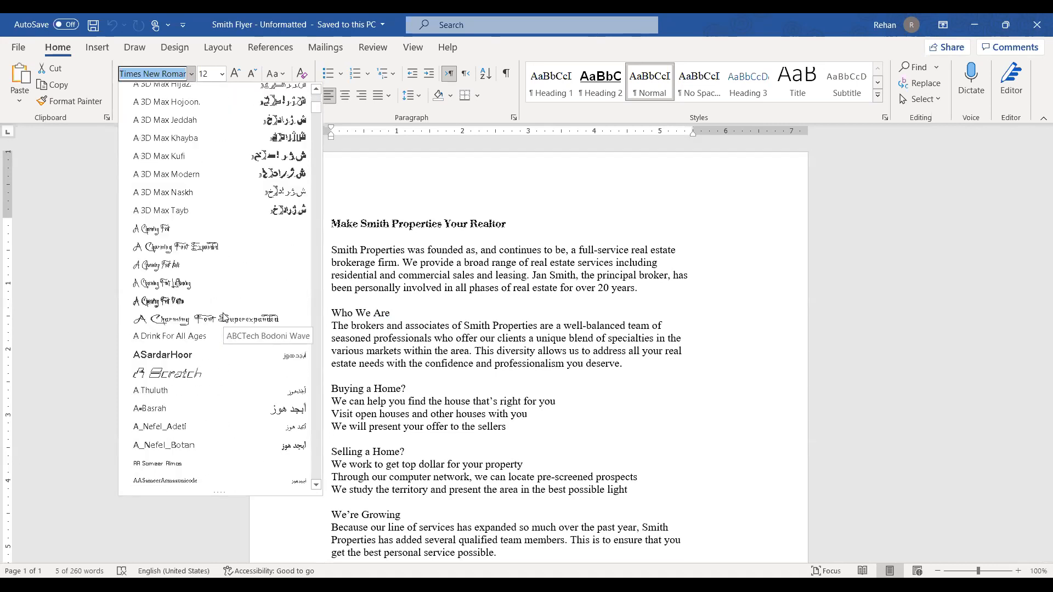
scroll(223, 317, "up", 10)
scroll(223, 317, "down", 12)
scroll(223, 317, "down", 15)
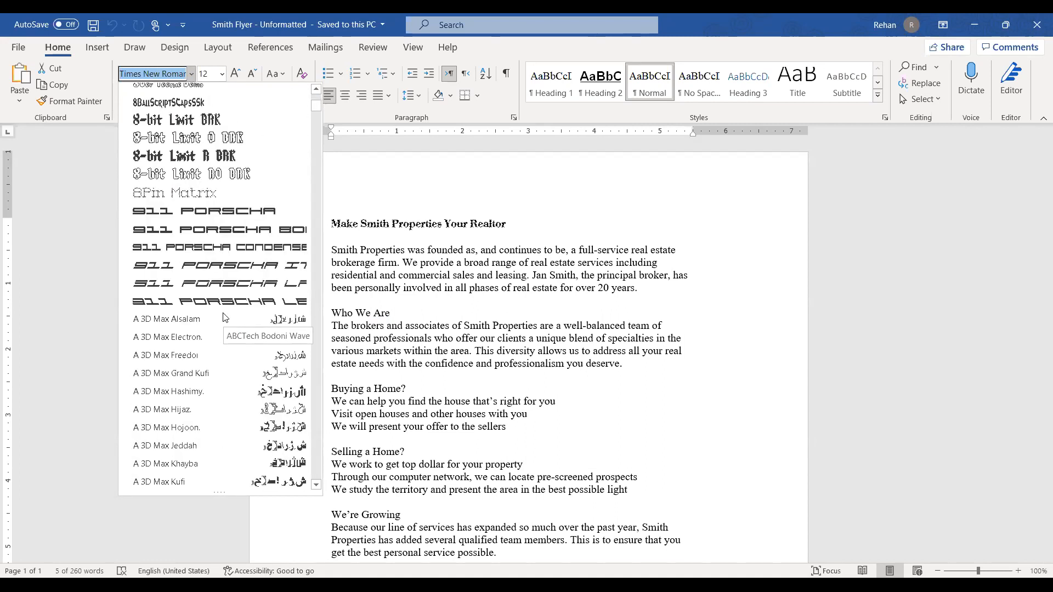
scroll(222, 317, "down", 6)
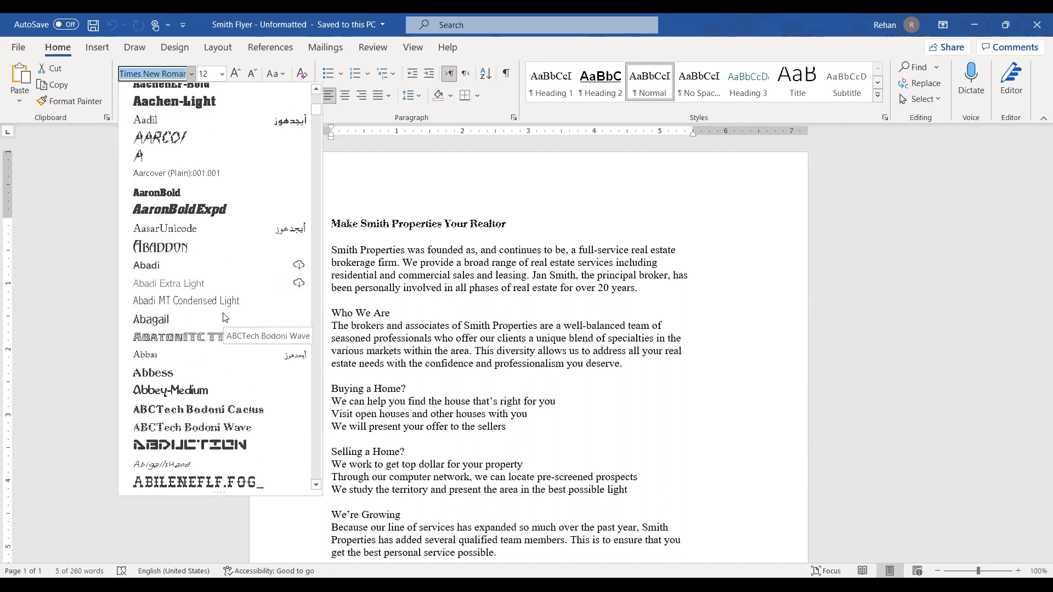
scroll(223, 317, "up", 1)
scroll(223, 317, "up", 2)
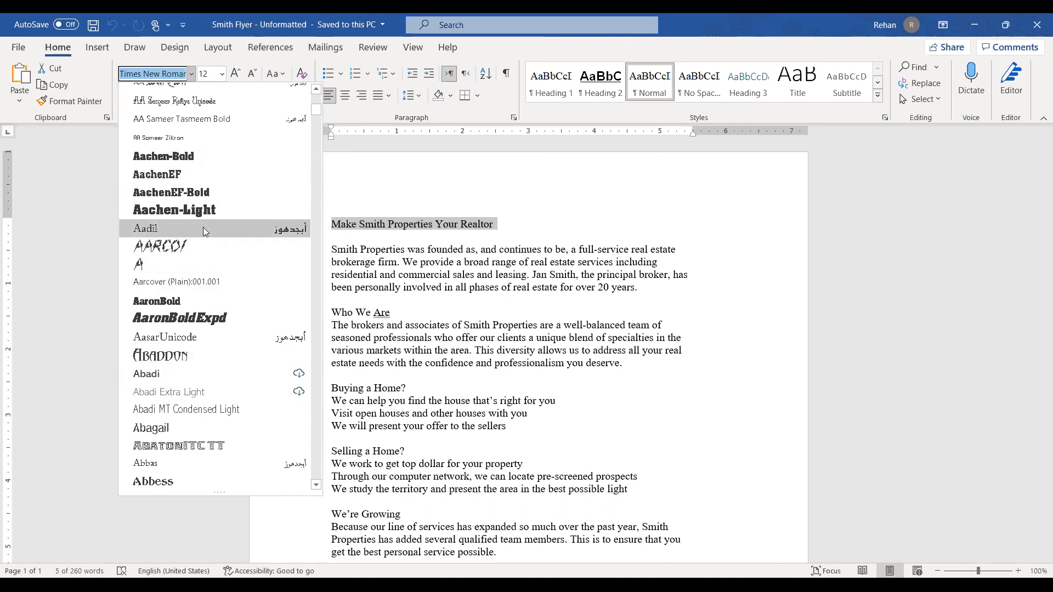
scroll(214, 230, "up", 2)
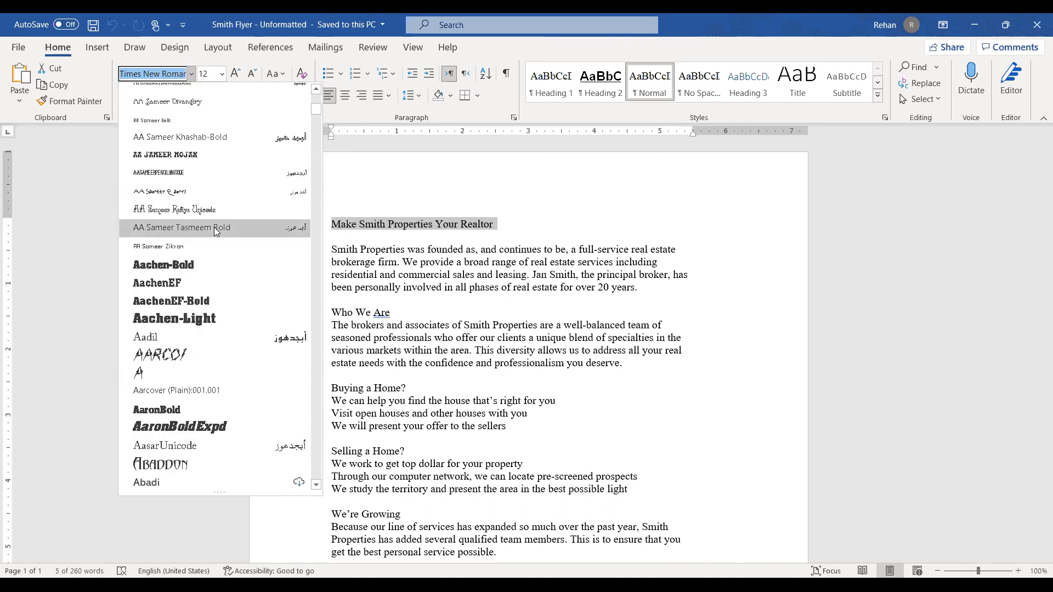
left_click(193, 268)
left_click(616, 282)
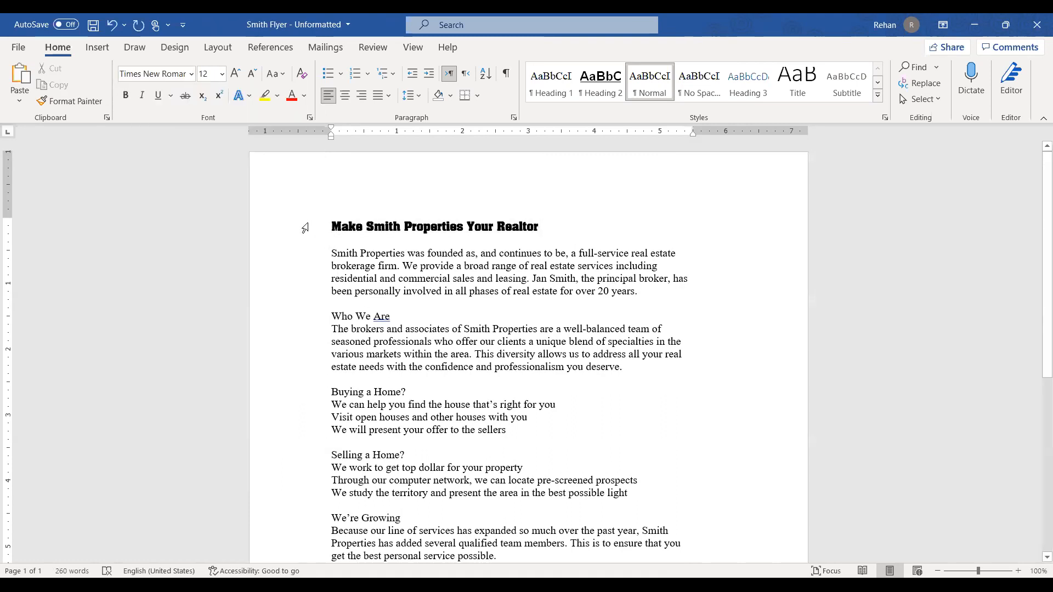
Set the font size of the title "Make Smith Properties Your Realtor" to 20.
left_click_drag(332, 222, 569, 234)
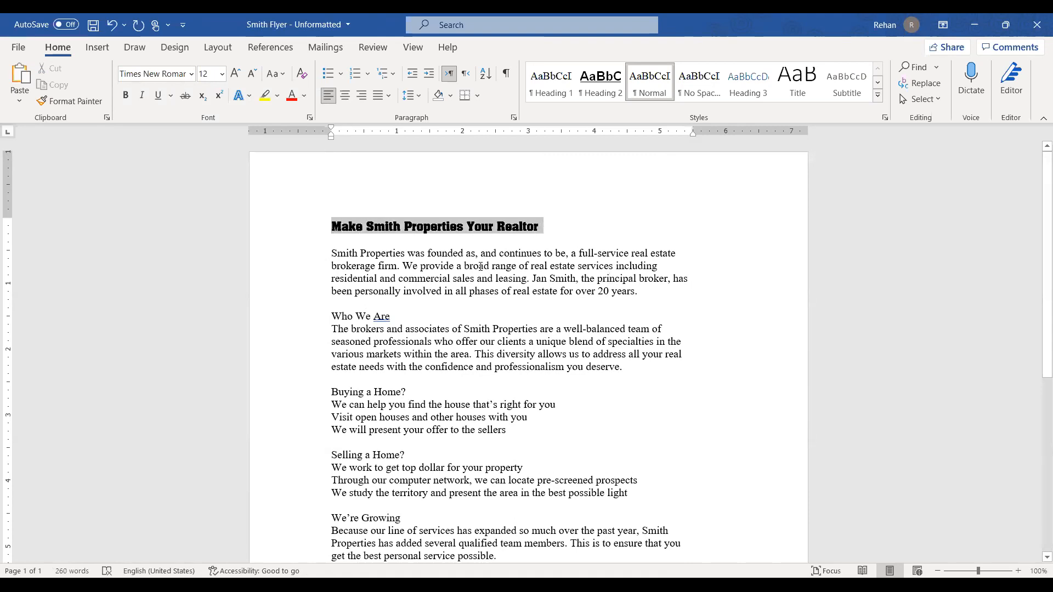
left_click(465, 250)
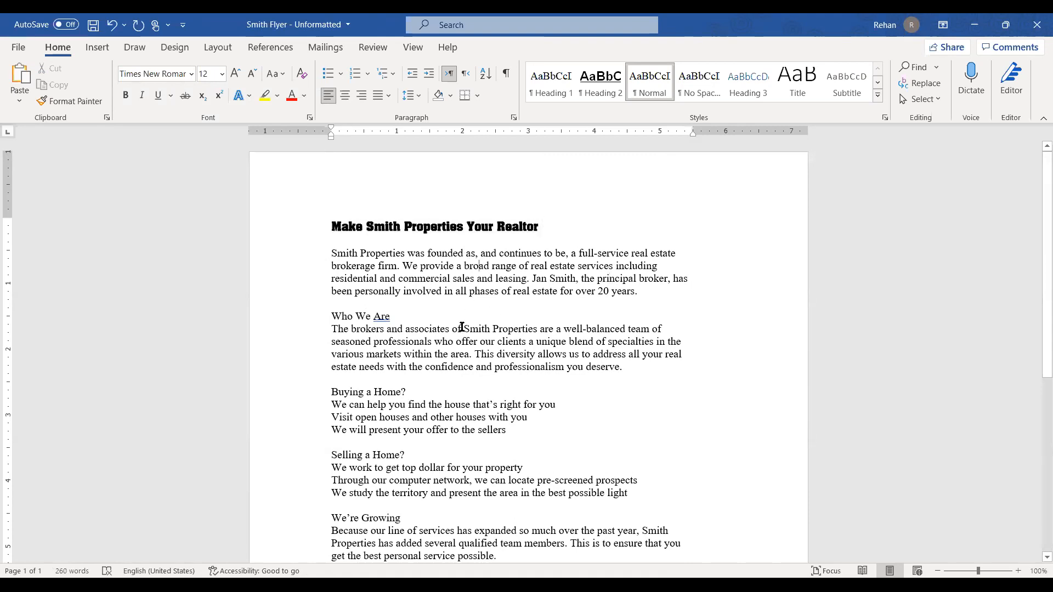
left_click(310, 227)
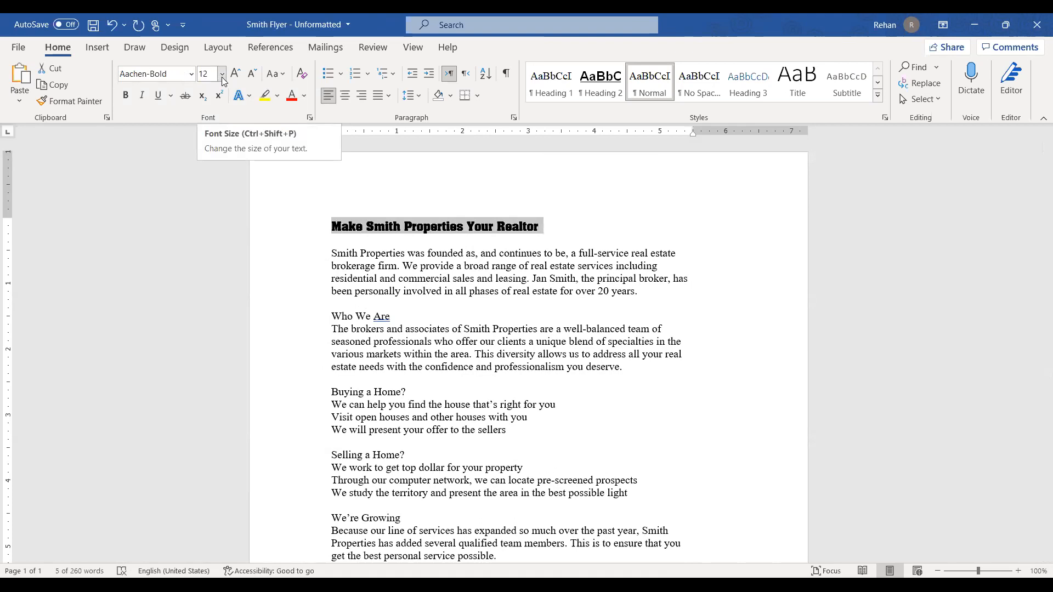
left_click(222, 74)
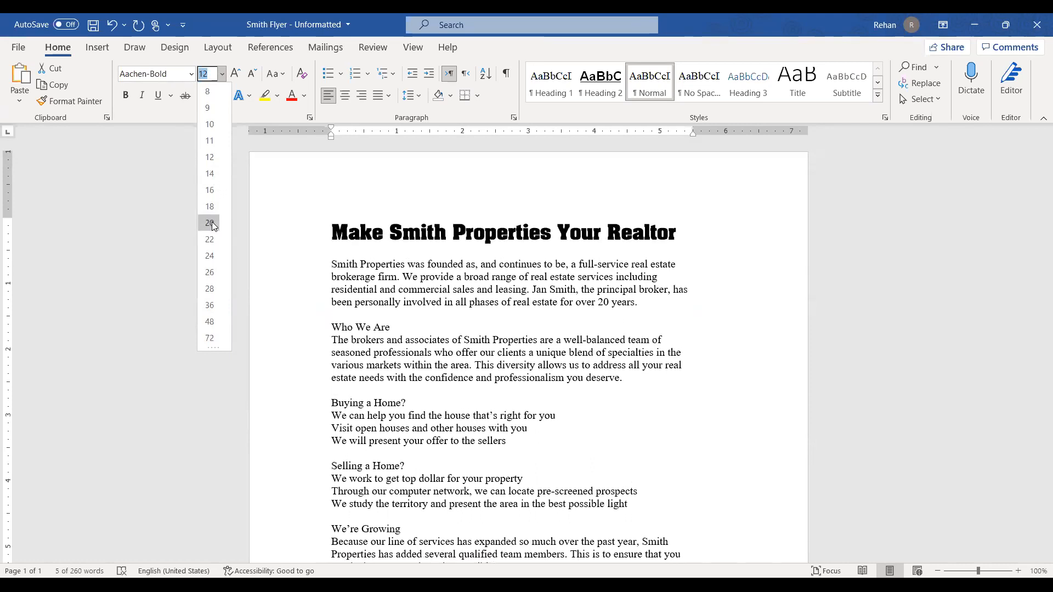
left_click(212, 222)
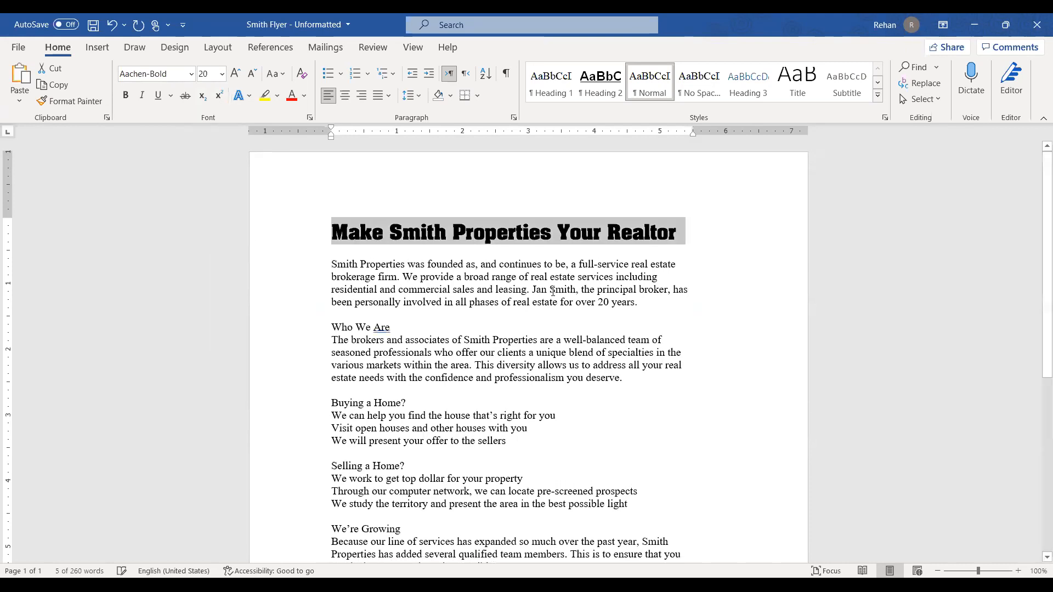
Set the title line's font size to the custom value 19.
left_click(332, 231)
left_click_drag(332, 231, 648, 227)
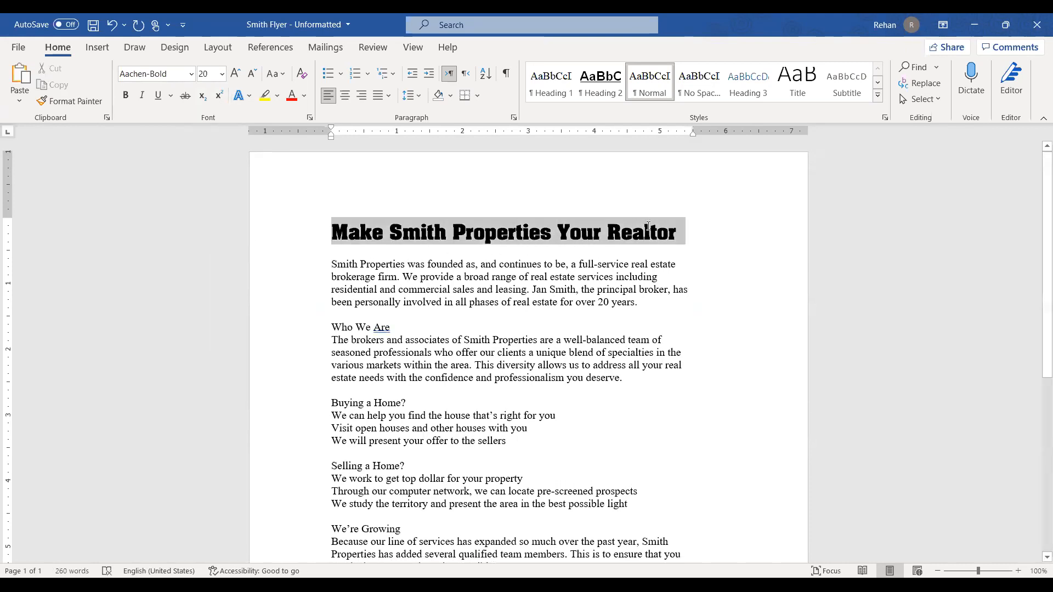
left_click(223, 75)
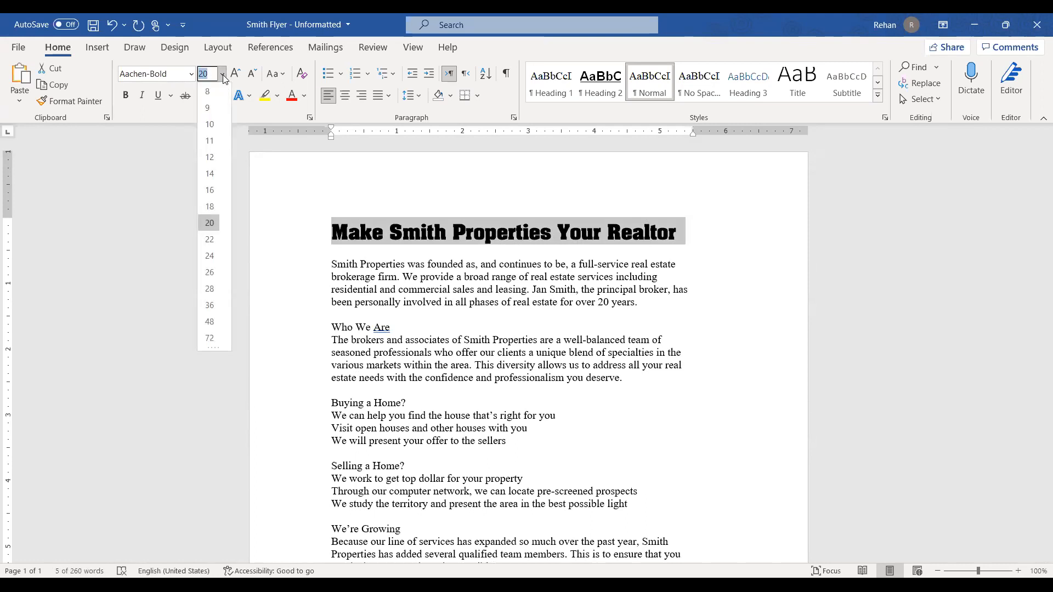
left_click(222, 75)
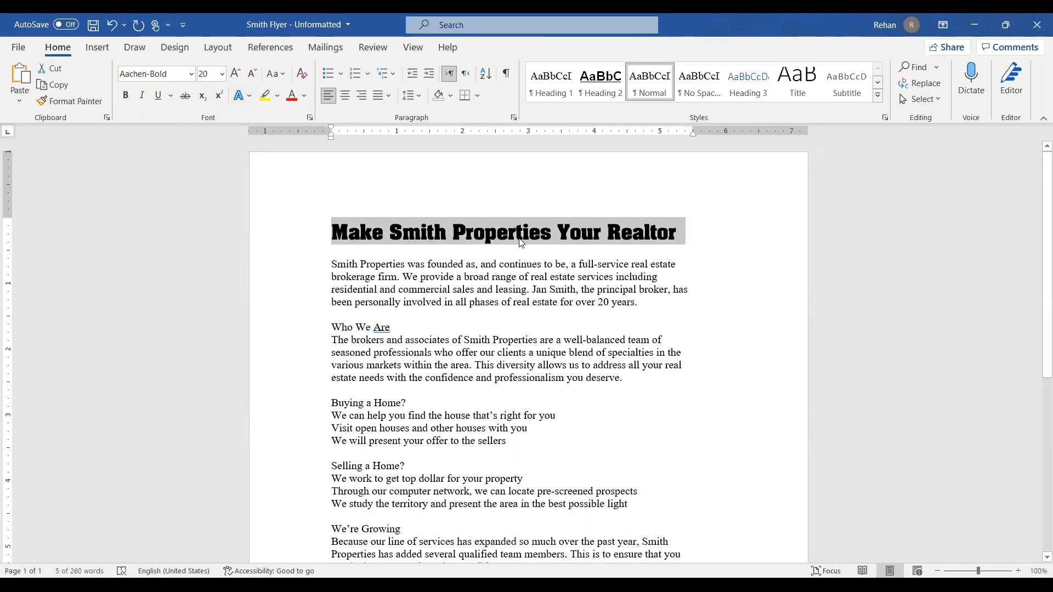
left_click(222, 74)
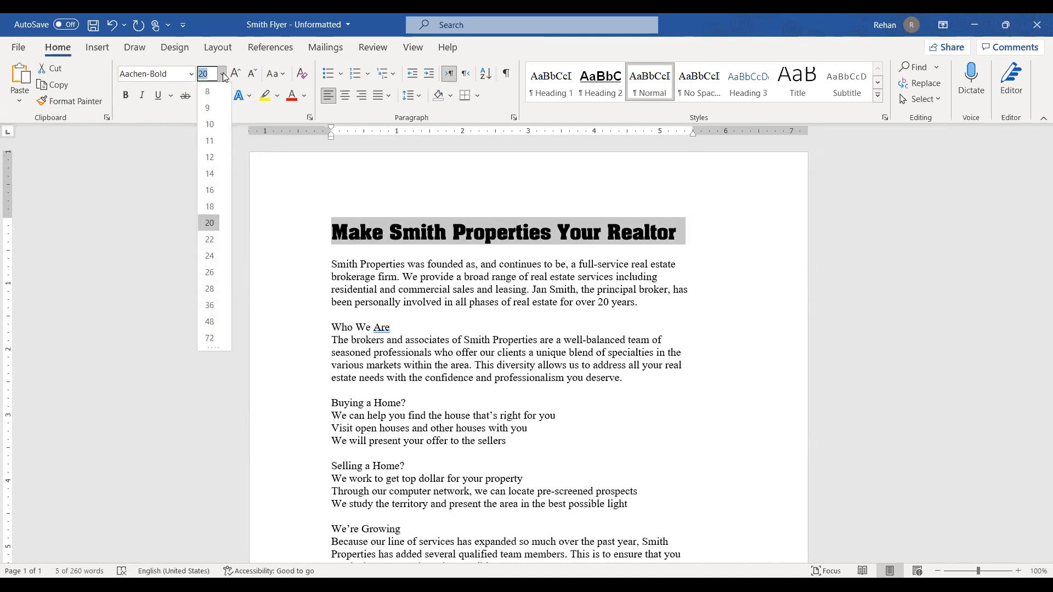
left_click(222, 75)
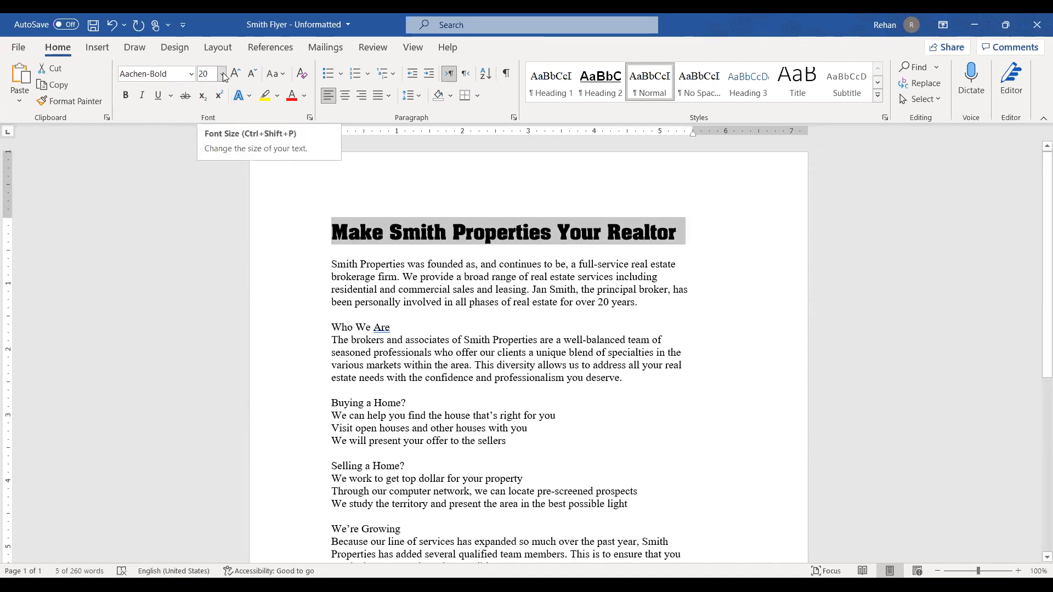
left_click(204, 74)
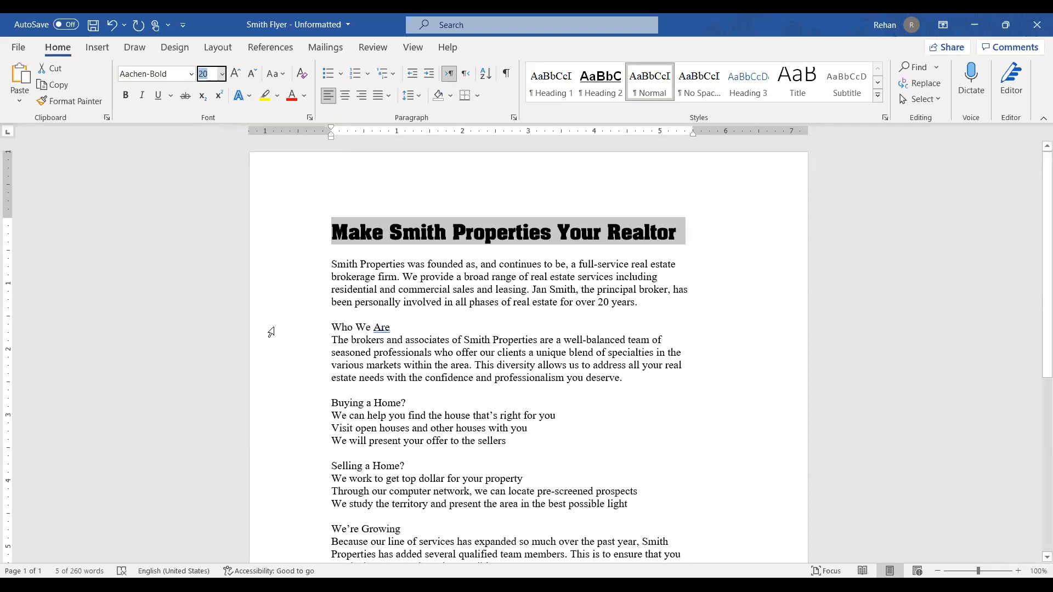
type("19")
key("Return")
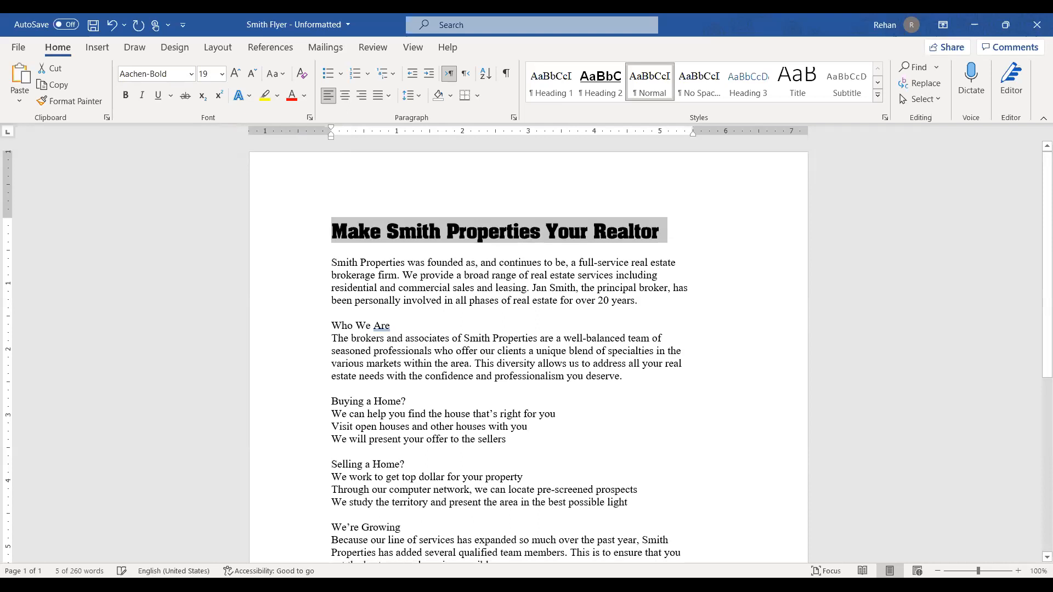
Select the whole title line and increase its font size by one increment to 20.
left_click(669, 276)
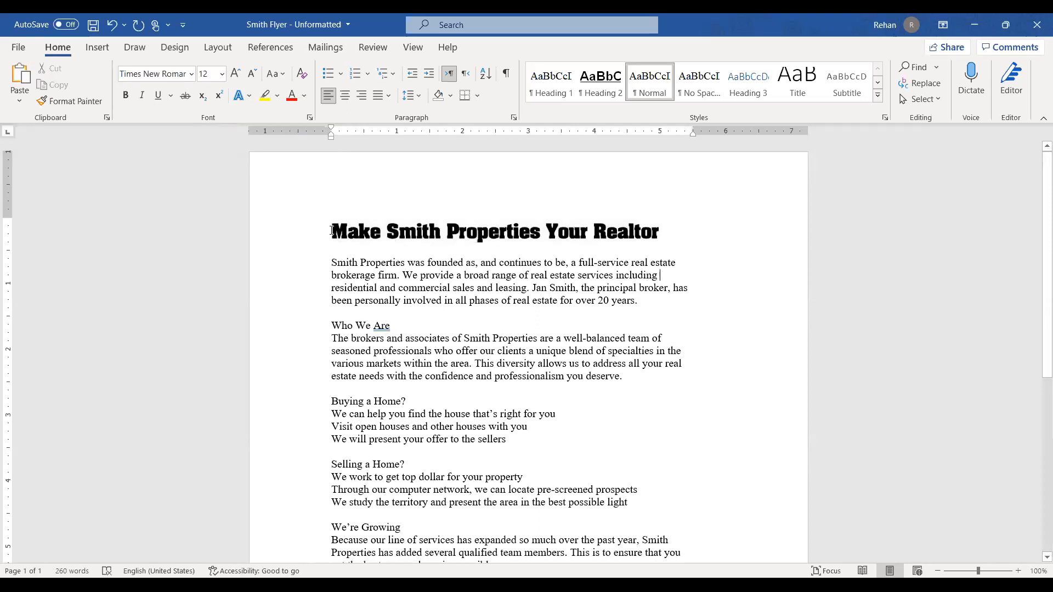
left_click_drag(331, 231, 666, 235)
left_click(525, 255)
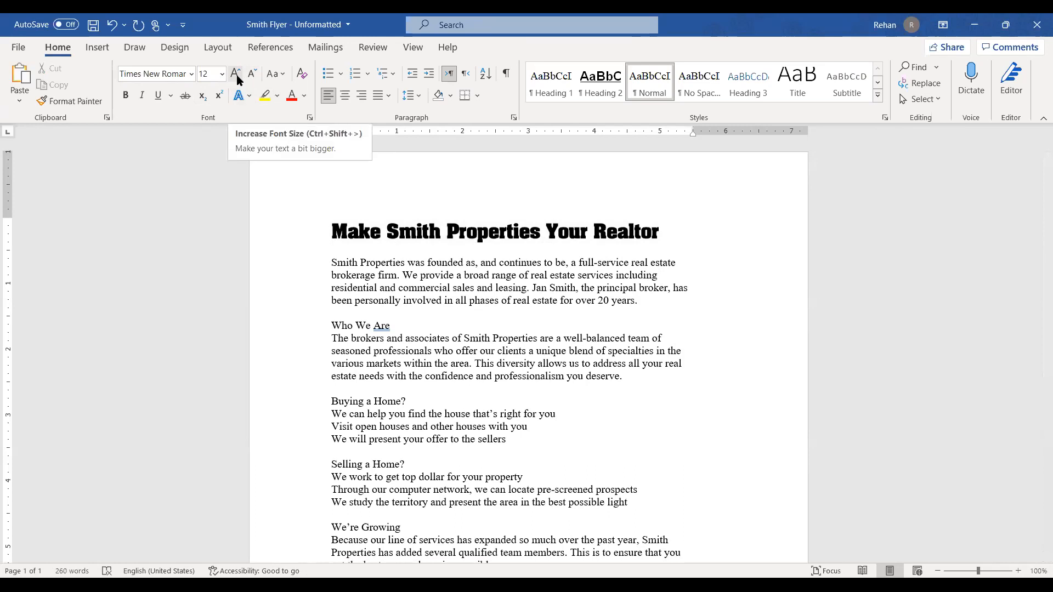
left_click(318, 232)
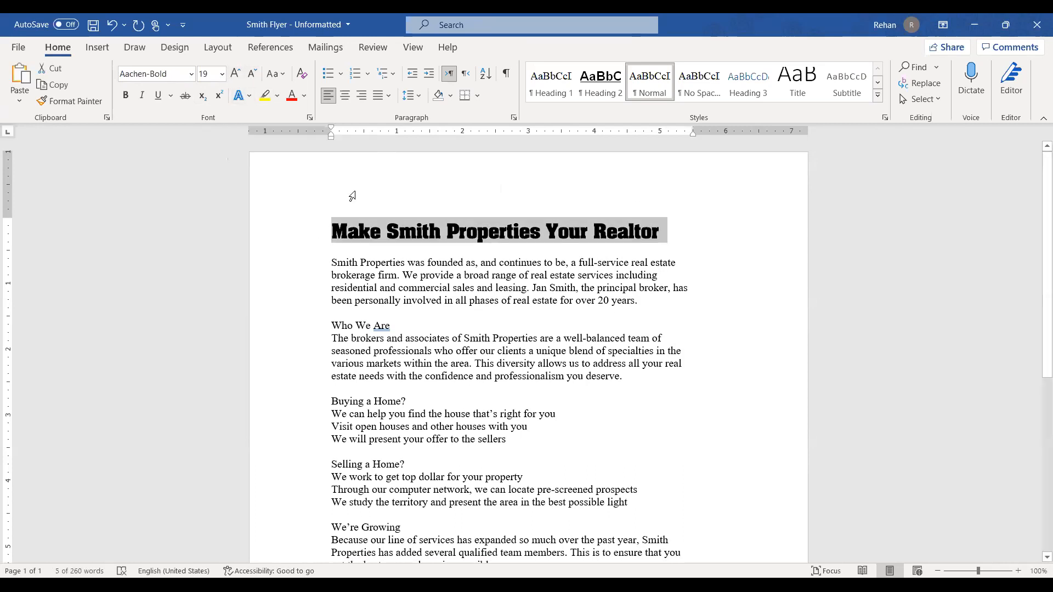
left_click(237, 76)
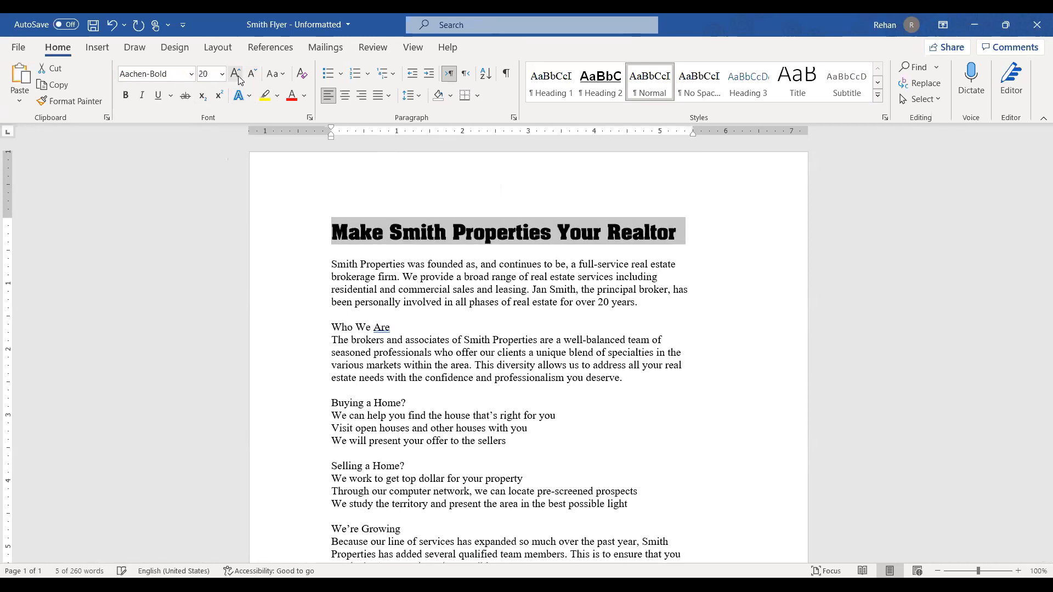
Practise enlarging and shrinking the title's text repeatedly in single font size increments, ending at size 20.
left_click(237, 75)
left_click(252, 75)
left_click(252, 76)
left_click(252, 76)
left_click(236, 77)
left_click(236, 81)
left_click(239, 78)
left_click(250, 76)
left_click(250, 76)
left_click(250, 76)
left_click(239, 74)
left_click(239, 74)
left_click(239, 74)
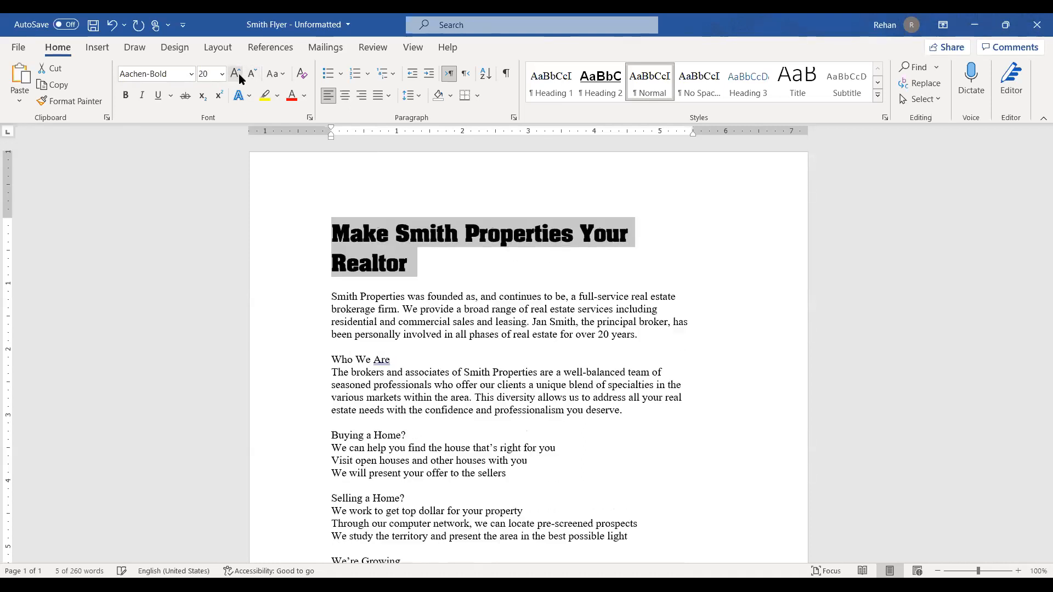
left_click(252, 76)
left_click(252, 76)
left_click(252, 75)
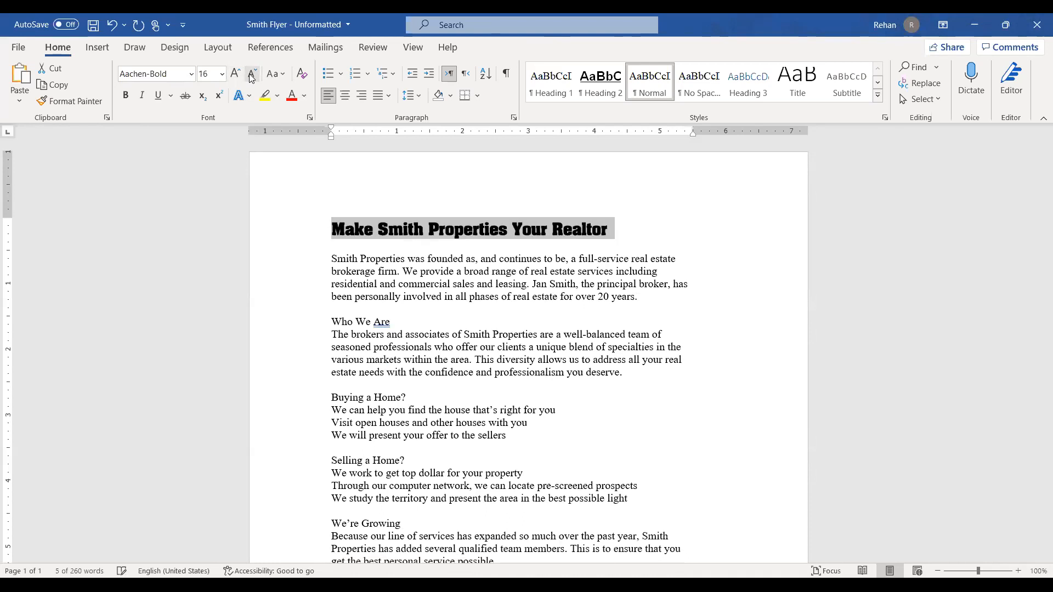
left_click(239, 75)
left_click(239, 74)
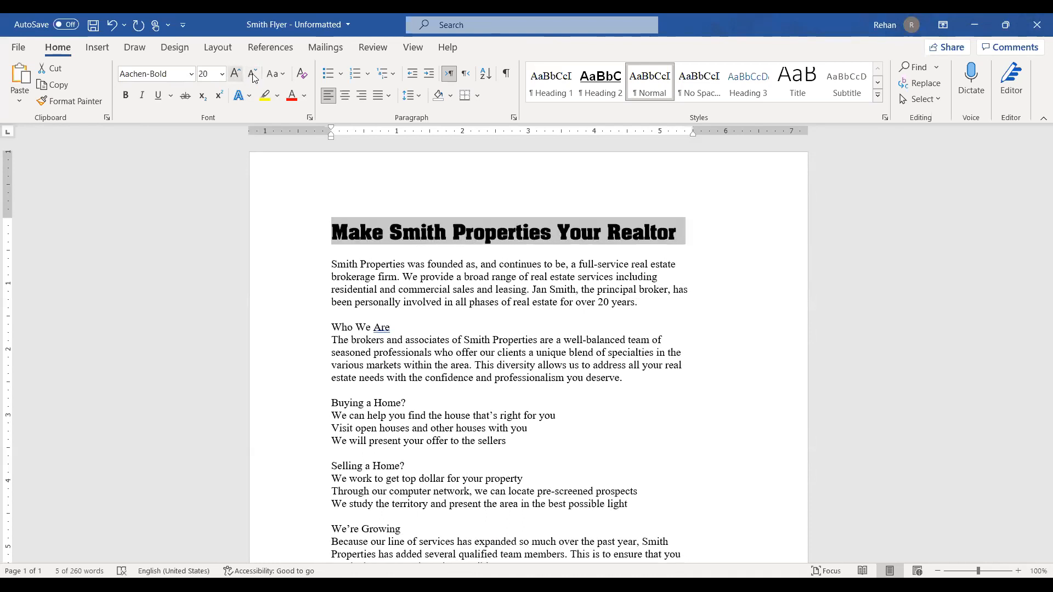
left_click(256, 73)
left_click(236, 74)
left_click(235, 75)
left_click(250, 75)
left_click(636, 340)
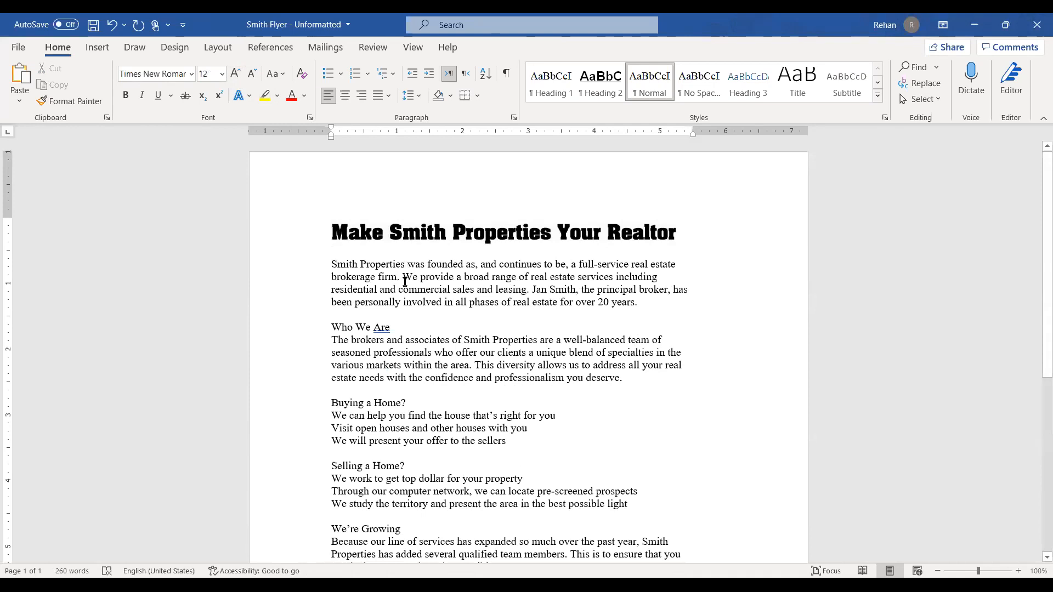
Format the "Who We Are" heading in the Aachen-Bold font and enlarge it two increments to size 16.
scroll(407, 285, "down", 1)
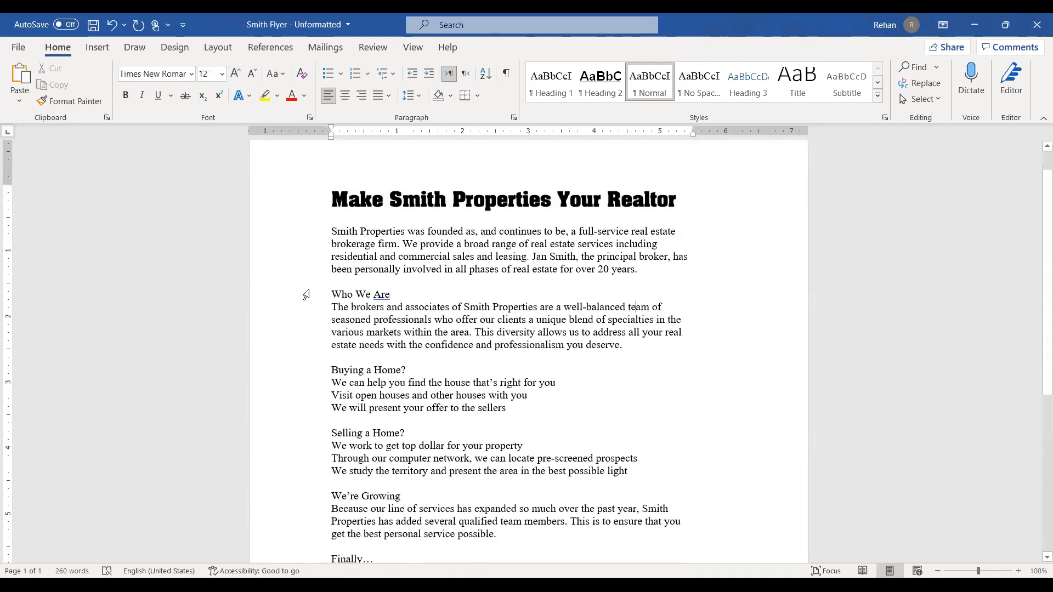
scroll(305, 294, "down", 1)
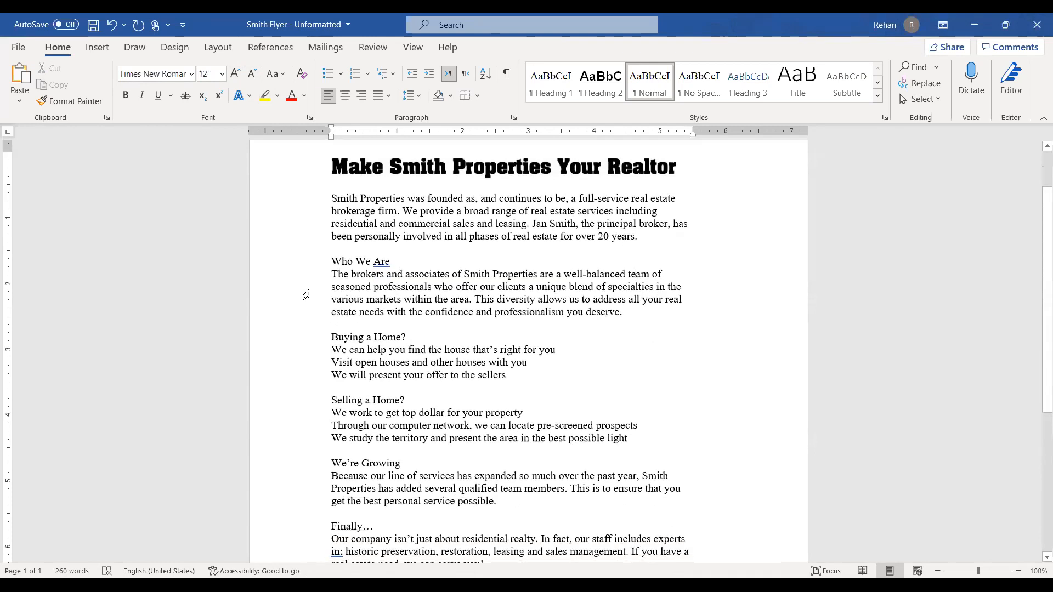
left_click(297, 265)
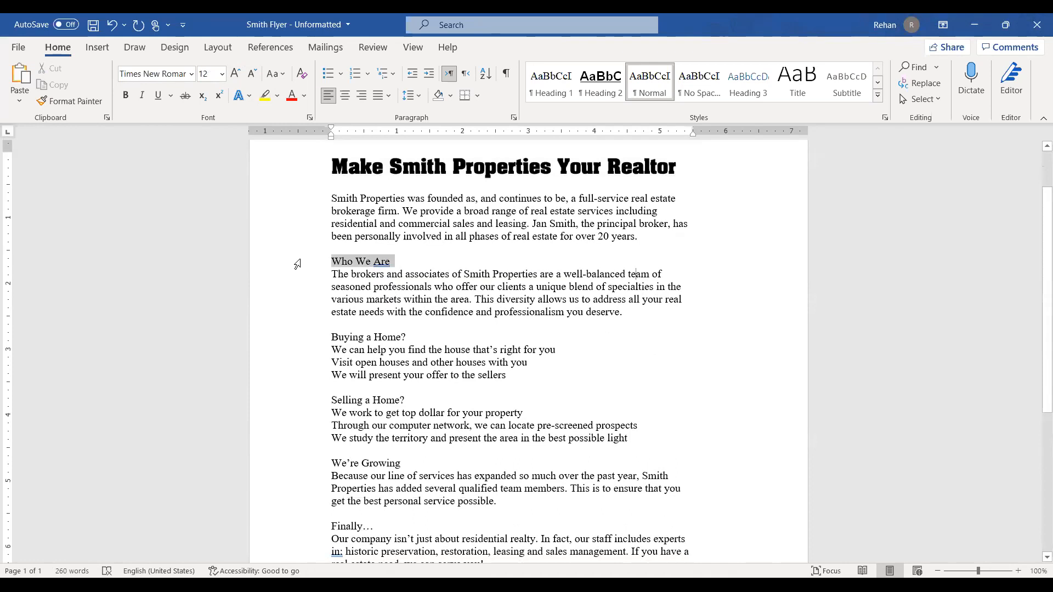
left_click(191, 73)
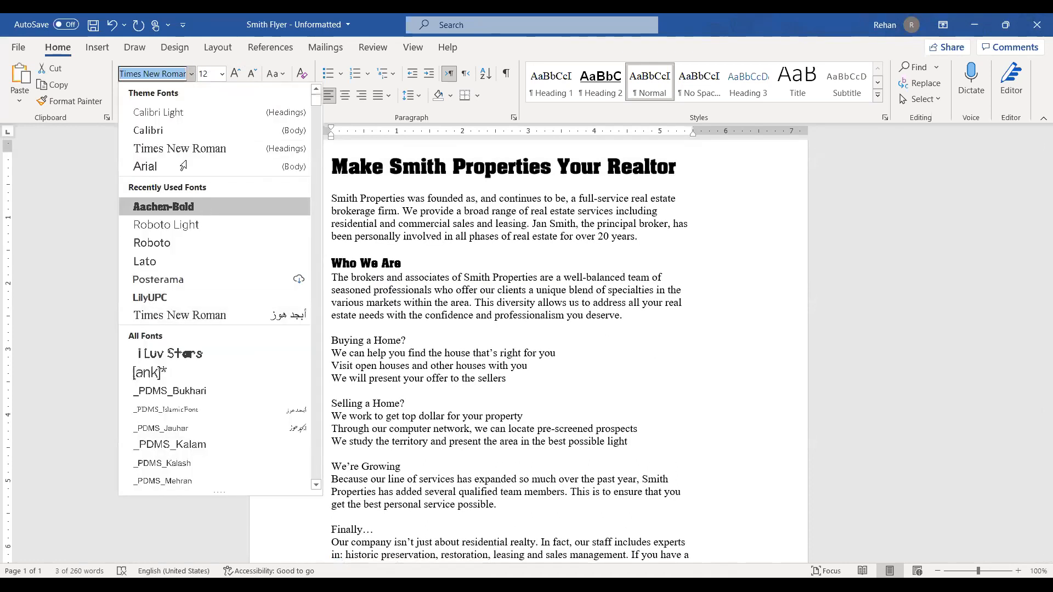
left_click(203, 206)
left_click(234, 75)
left_click(234, 75)
left_click(463, 447)
scroll(482, 363, "up", 1)
scroll(481, 363, "up", 1)
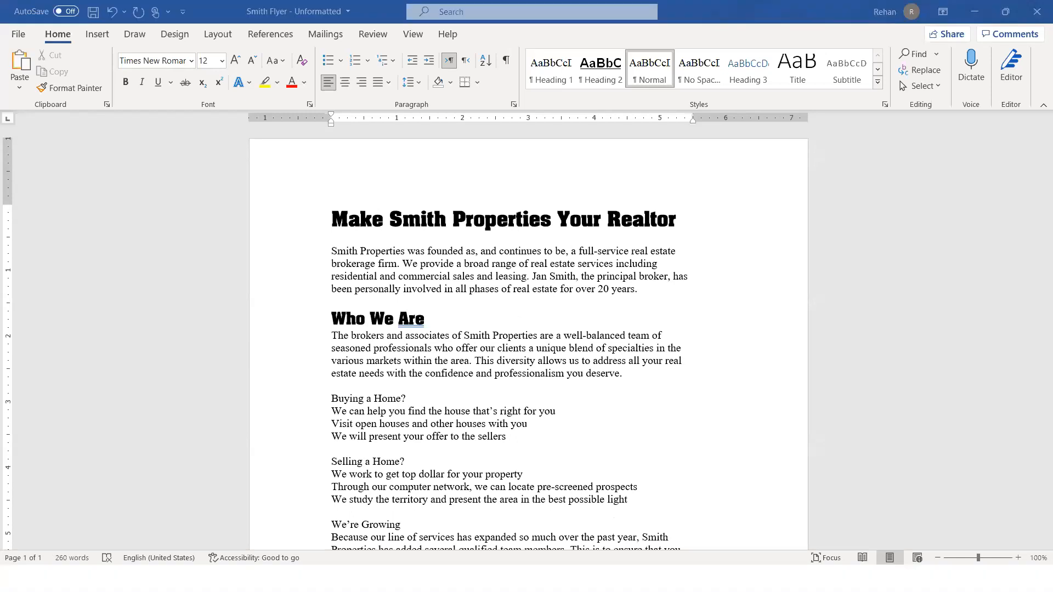
Set the font color of the title "Make Smith Properties Your Realtor" to the standard orange.
left_click(384, 233)
left_click(393, 335)
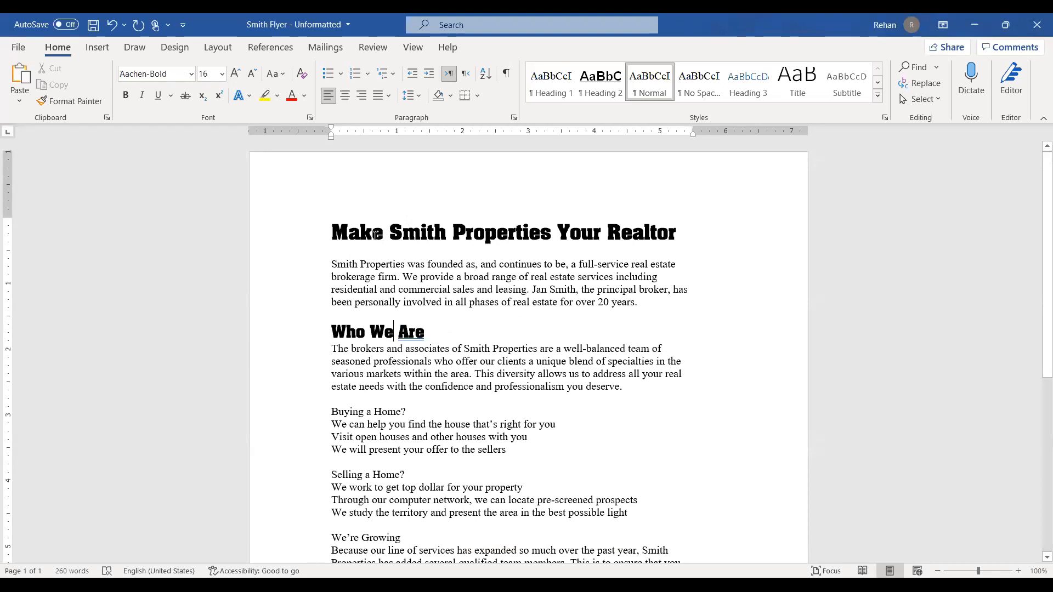
left_click_drag(331, 232, 683, 229)
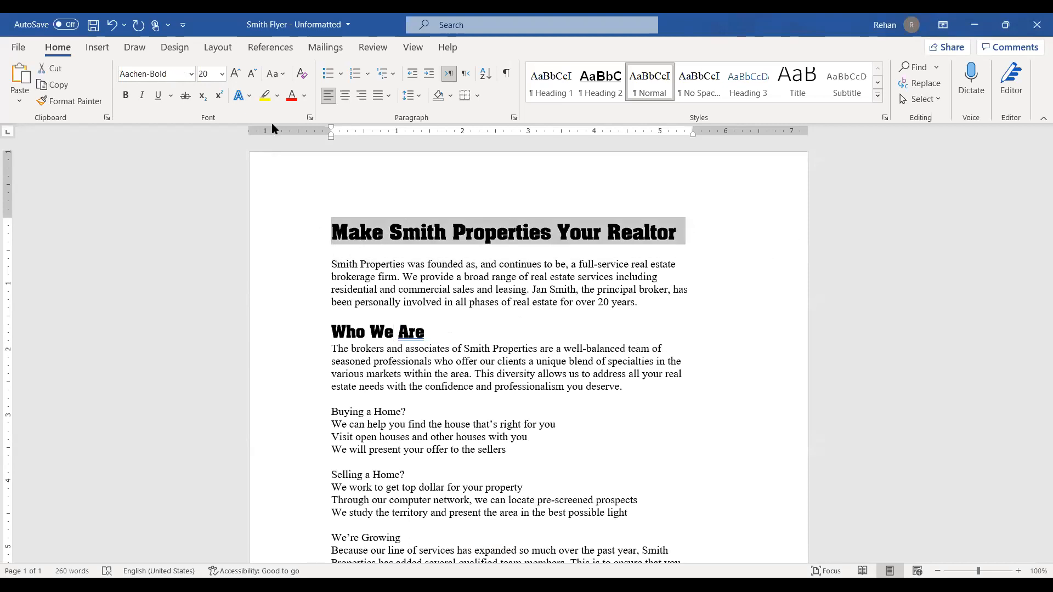
left_click(304, 102)
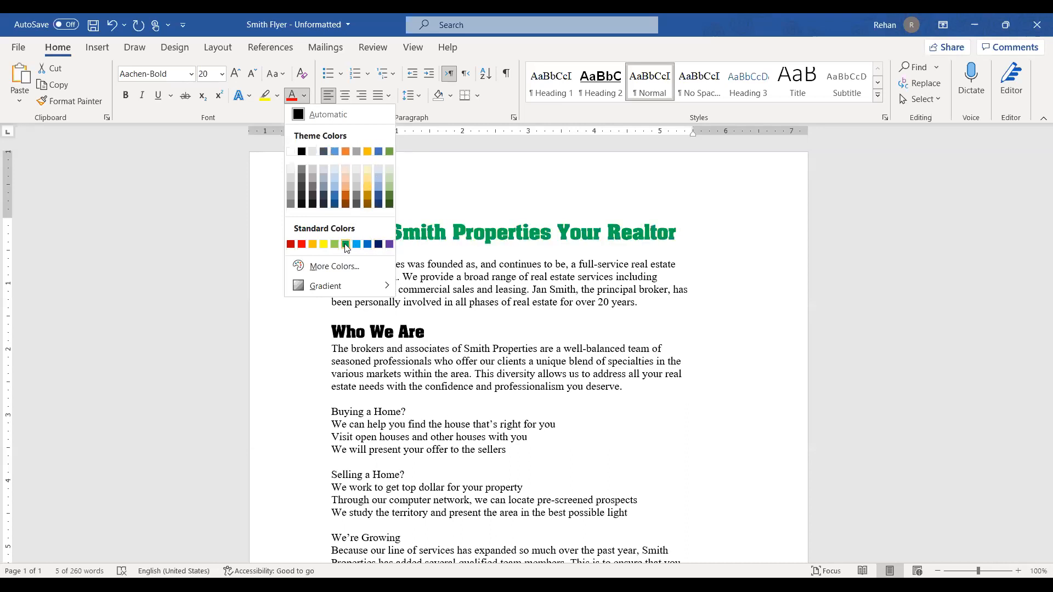
left_click(312, 244)
left_click(481, 302)
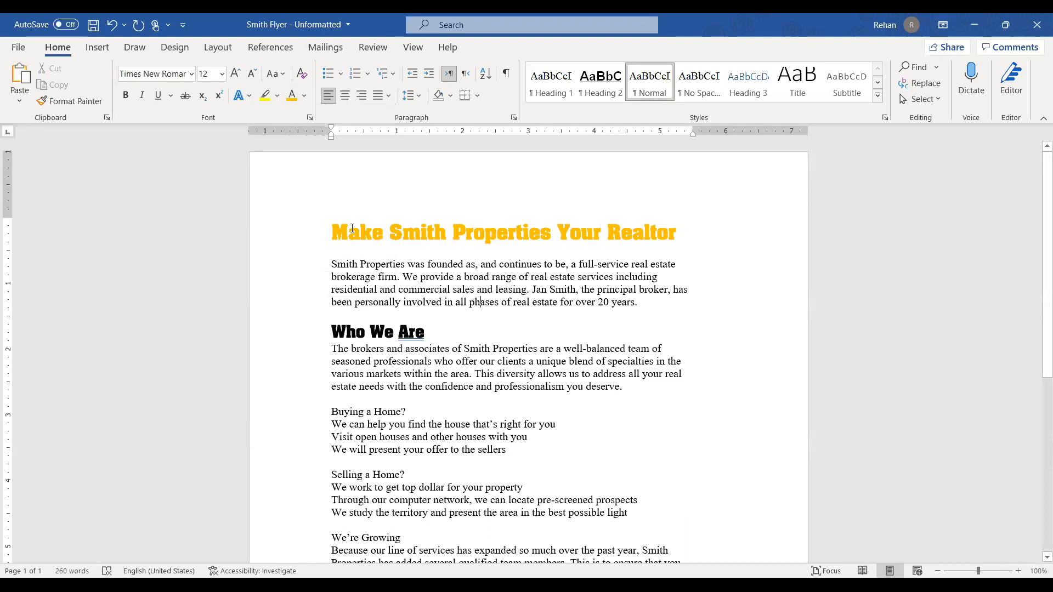
Apply the preset text effect with white fill and orange outline to the "Who We Are" heading.
left_click_drag(333, 228, 662, 233)
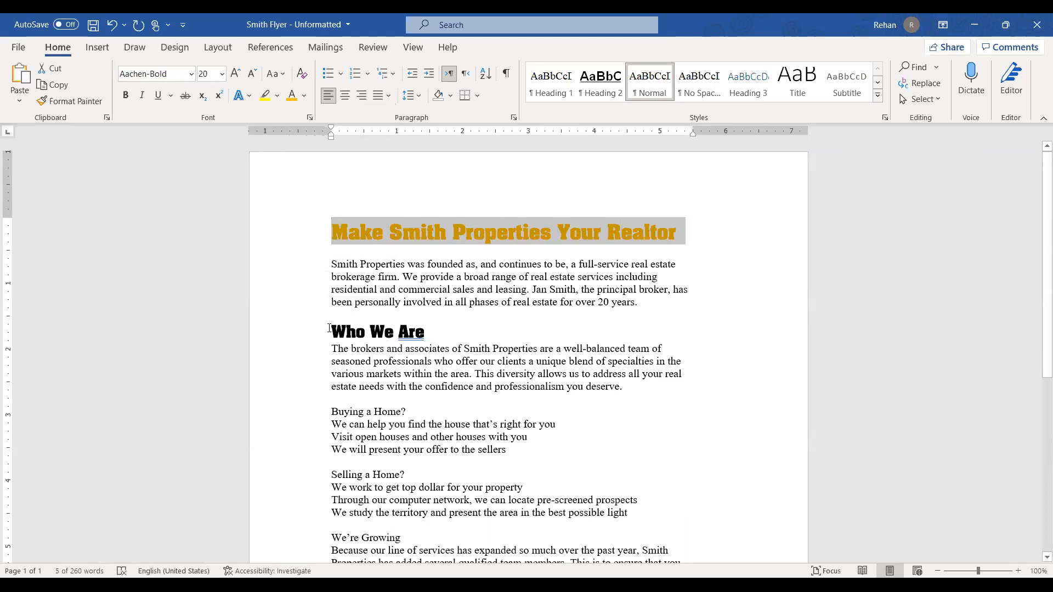
left_click_drag(333, 330, 425, 339)
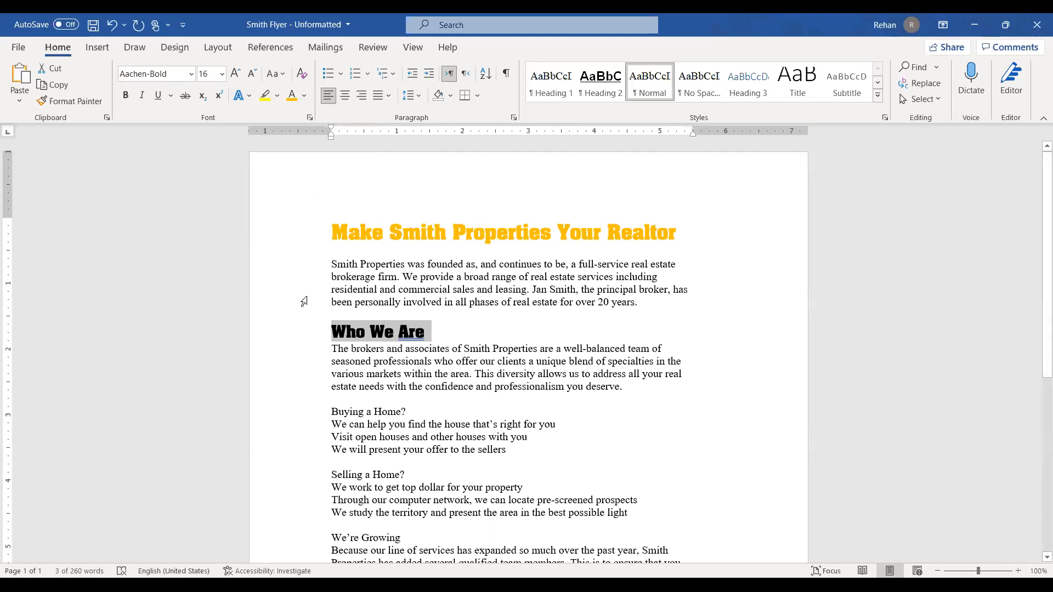
left_click(250, 98)
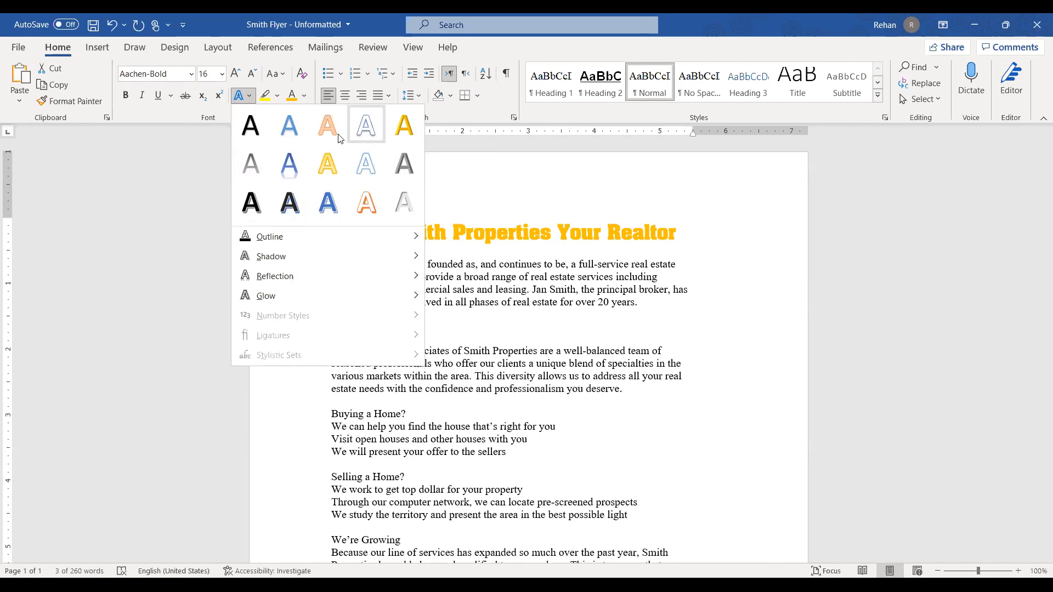
left_click(363, 205)
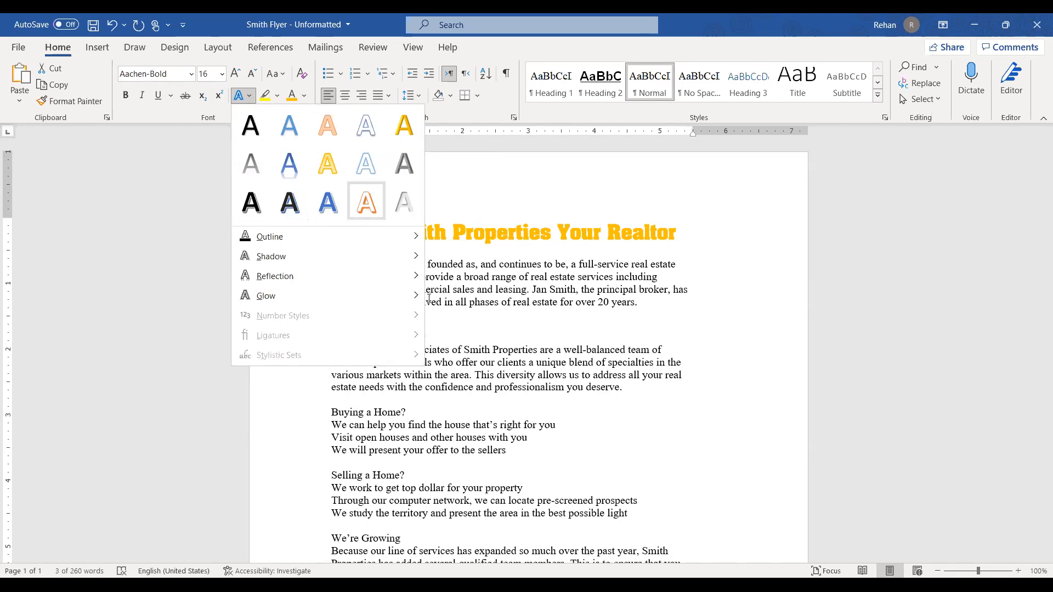
left_click(471, 334)
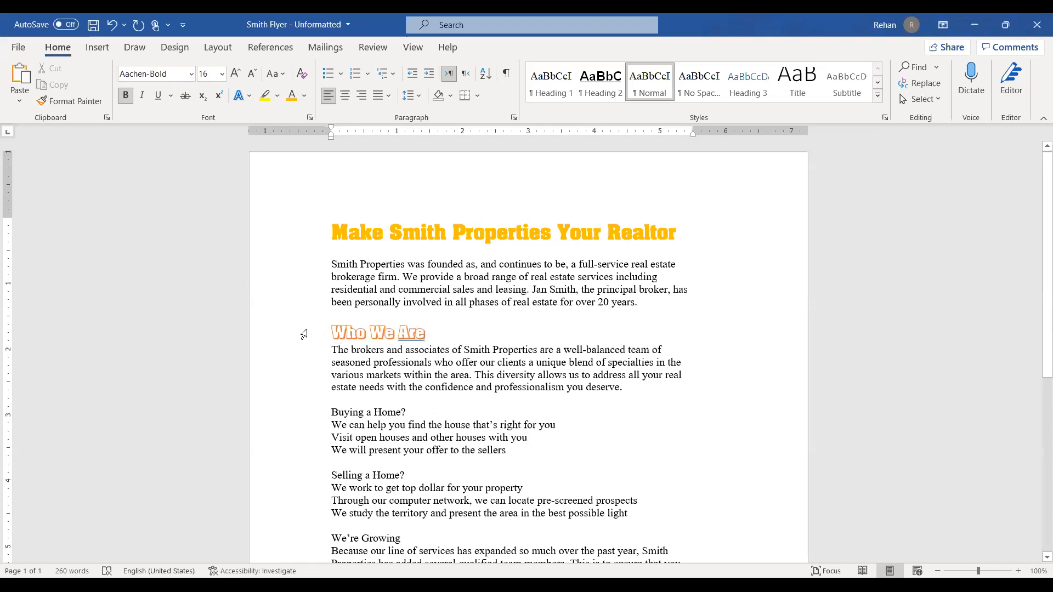
Enlarge the "Who We Are" heading to font size 20 using single size increments.
left_click(304, 335)
left_click(236, 74)
left_click(249, 75)
left_click(236, 74)
left_click(392, 367)
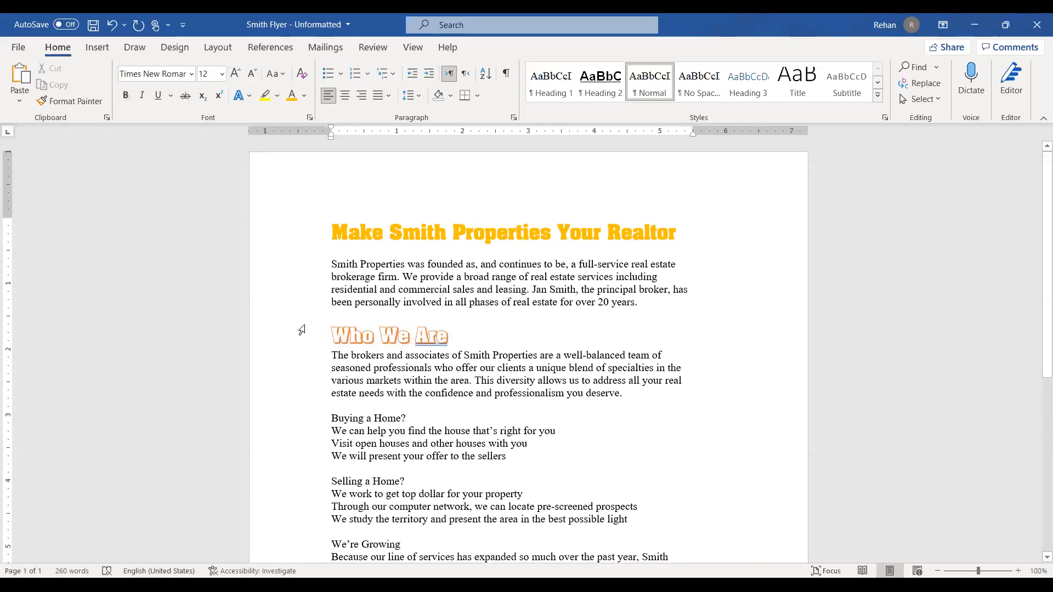
Look through the text effect options for the "Who We Are" heading, including the outline colors, without applying any.
triple_click(428, 340)
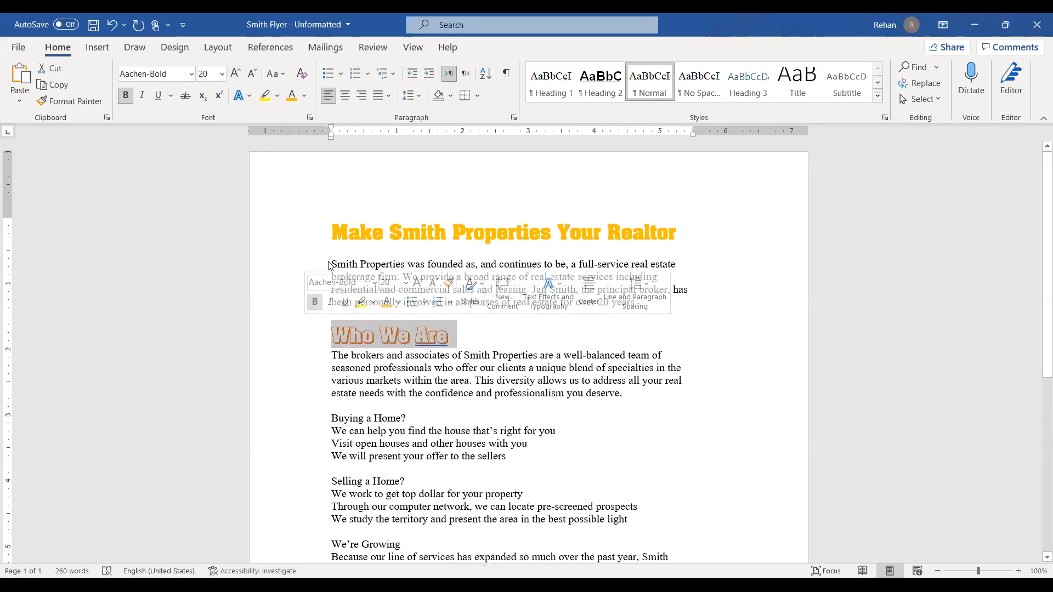
left_click(252, 97)
left_click(252, 97)
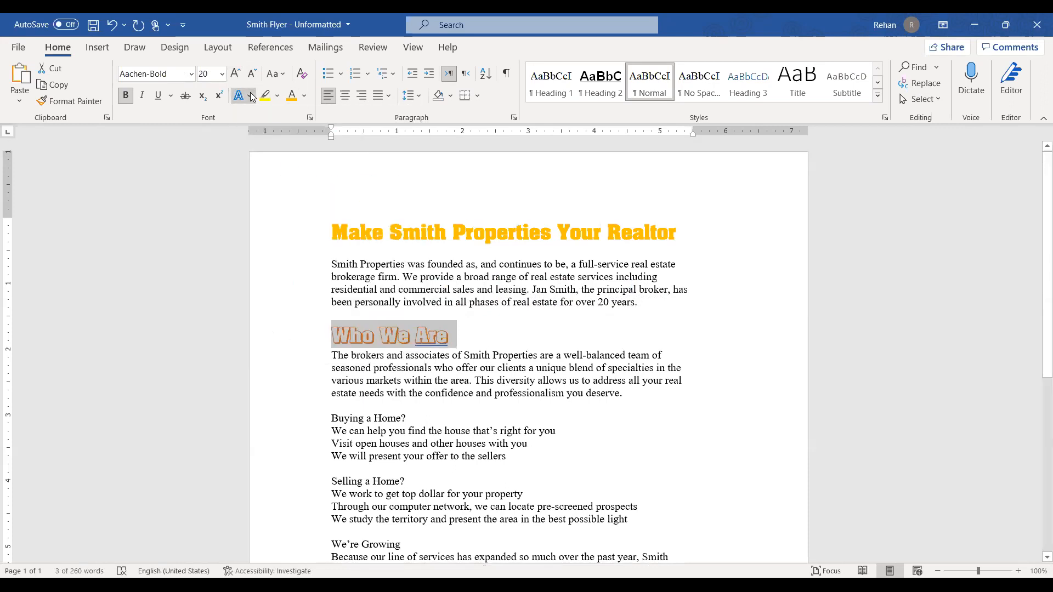
left_click(252, 97)
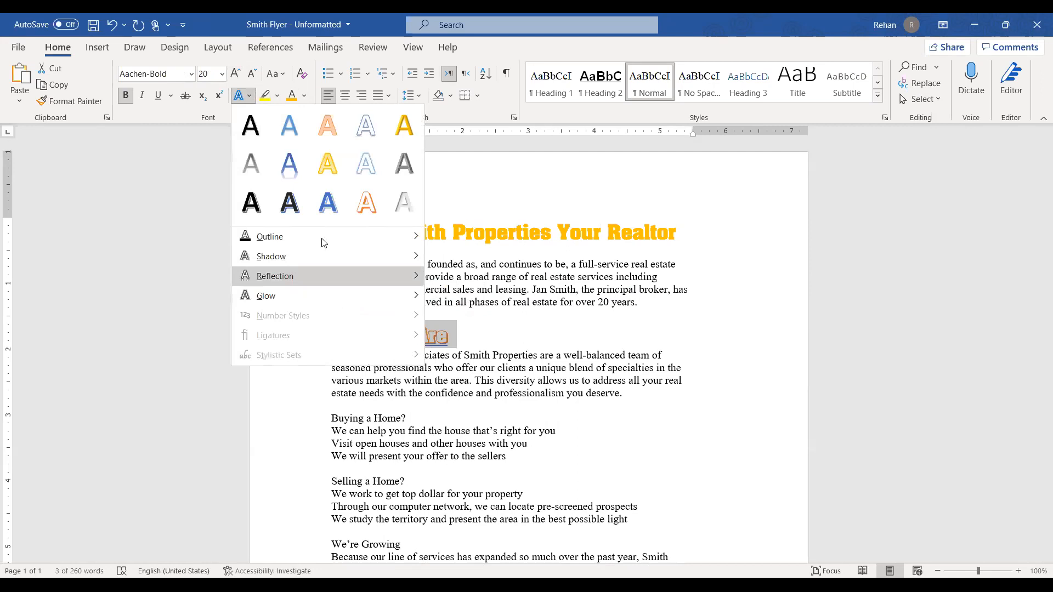
mouse_move(323, 242)
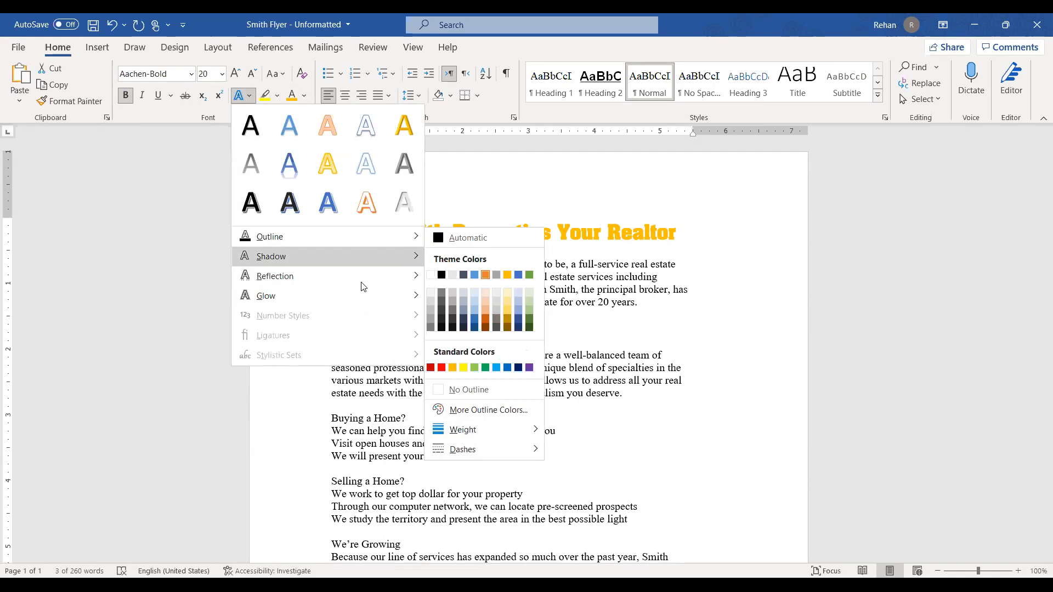
left_click(648, 334)
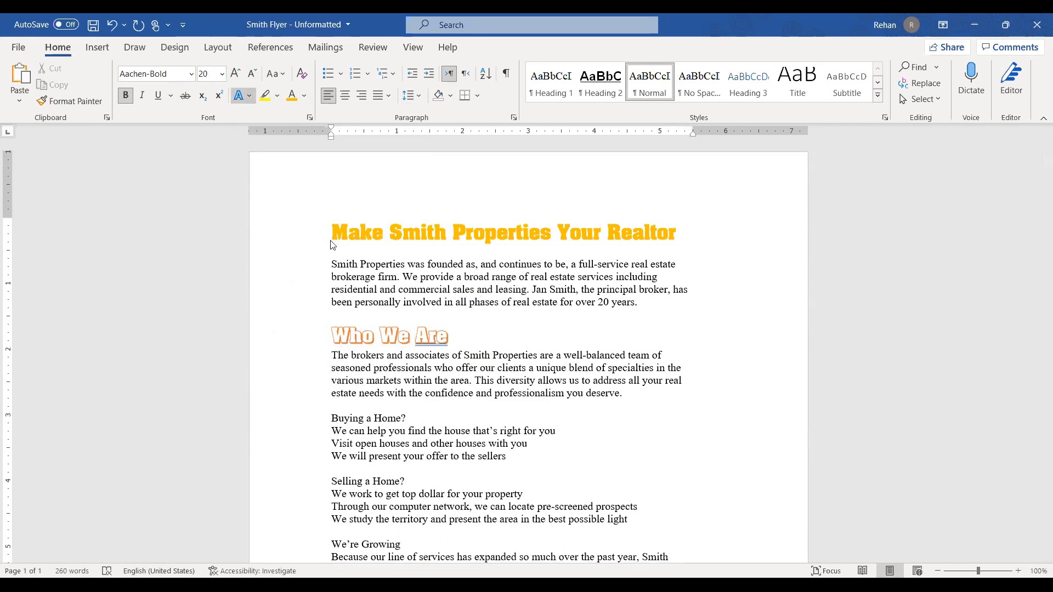
mouse_move(332, 239)
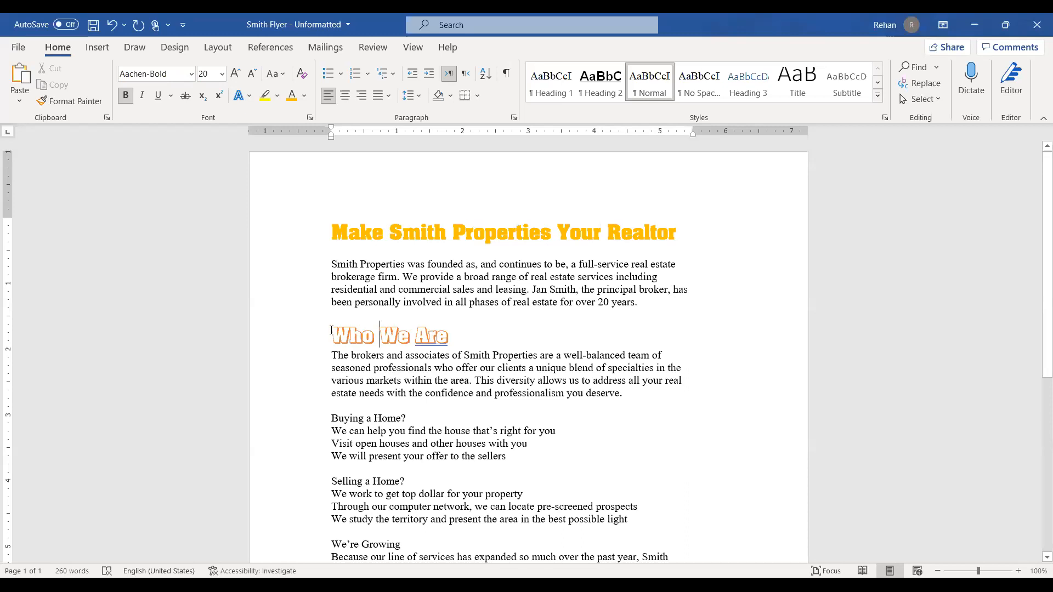
Change the case of the "Who We Are" heading to lowercase.
triple_click(439, 341)
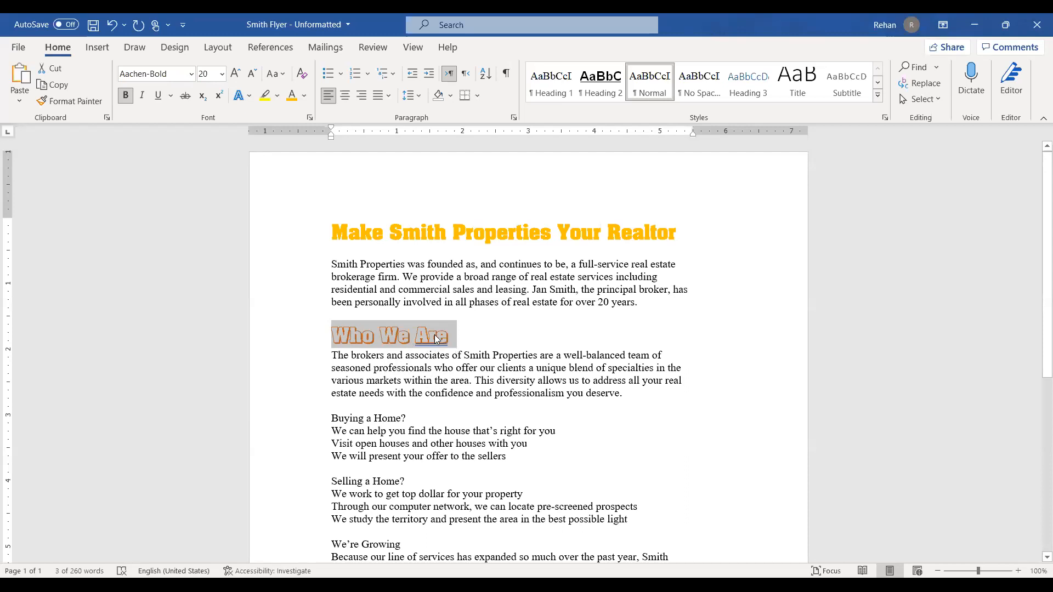
left_click(283, 78)
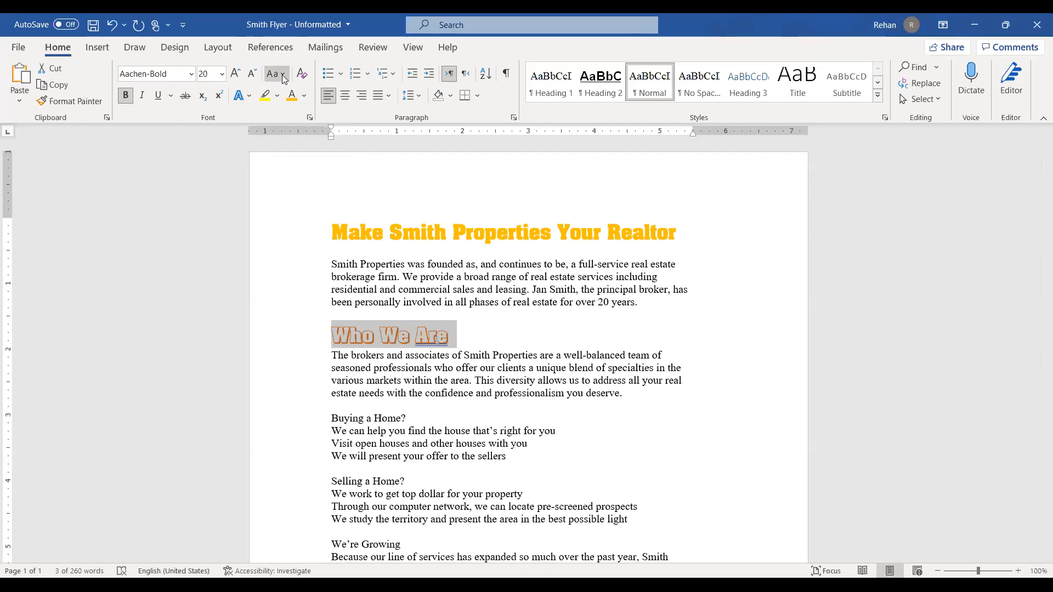
left_click(283, 79)
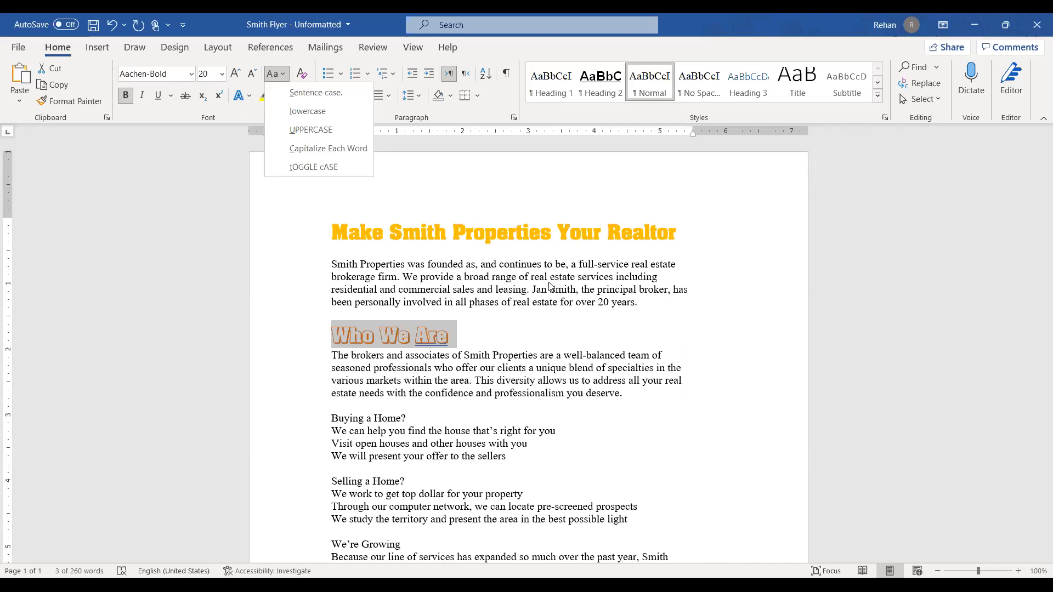
left_click(315, 112)
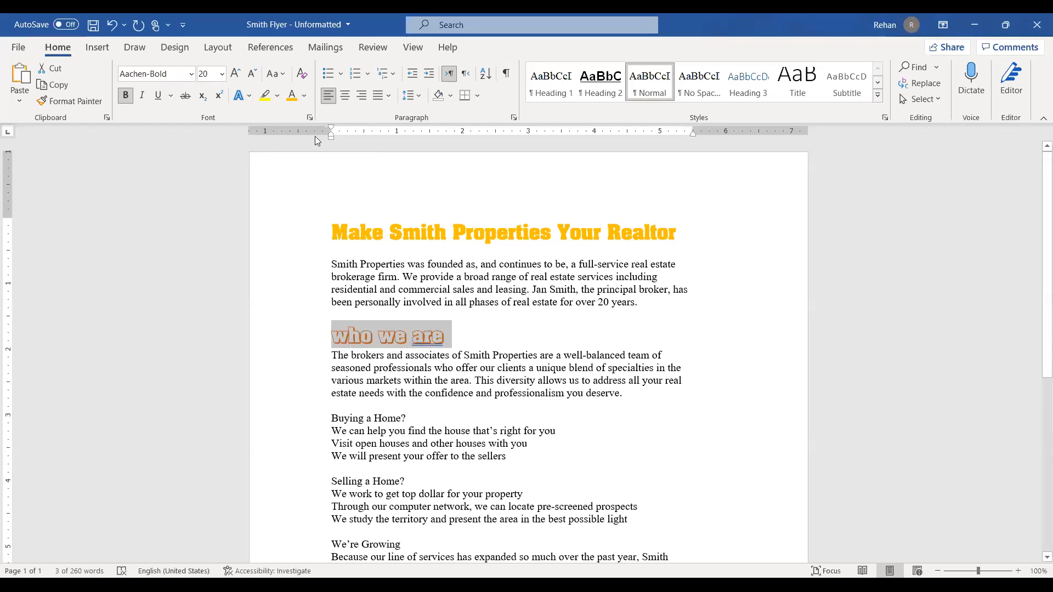
Try the heading in UPPERCASE, and switch it to Capitalize Each Word.
left_click(283, 77)
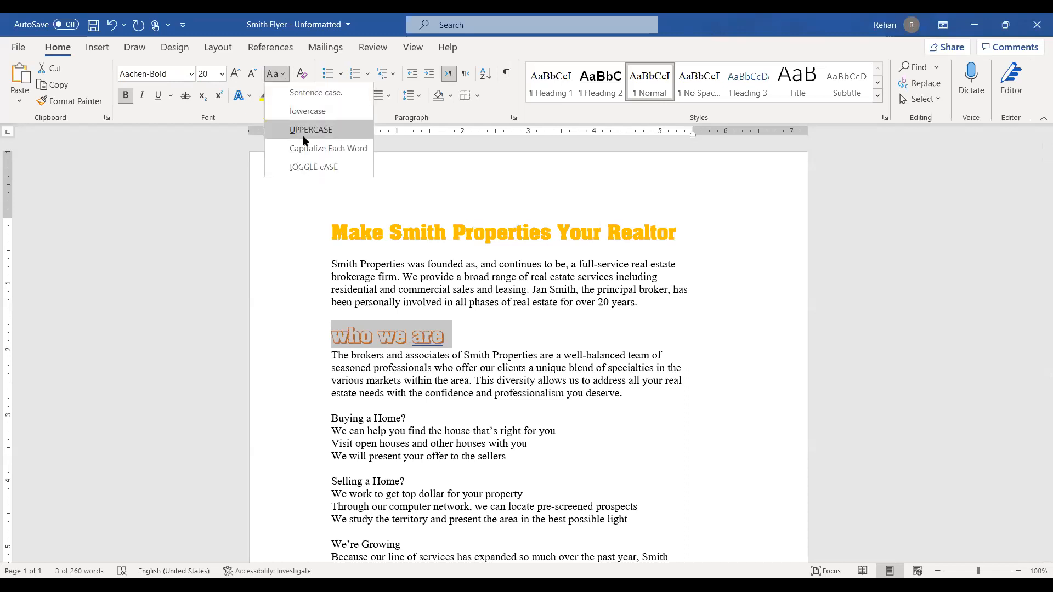
left_click(302, 137)
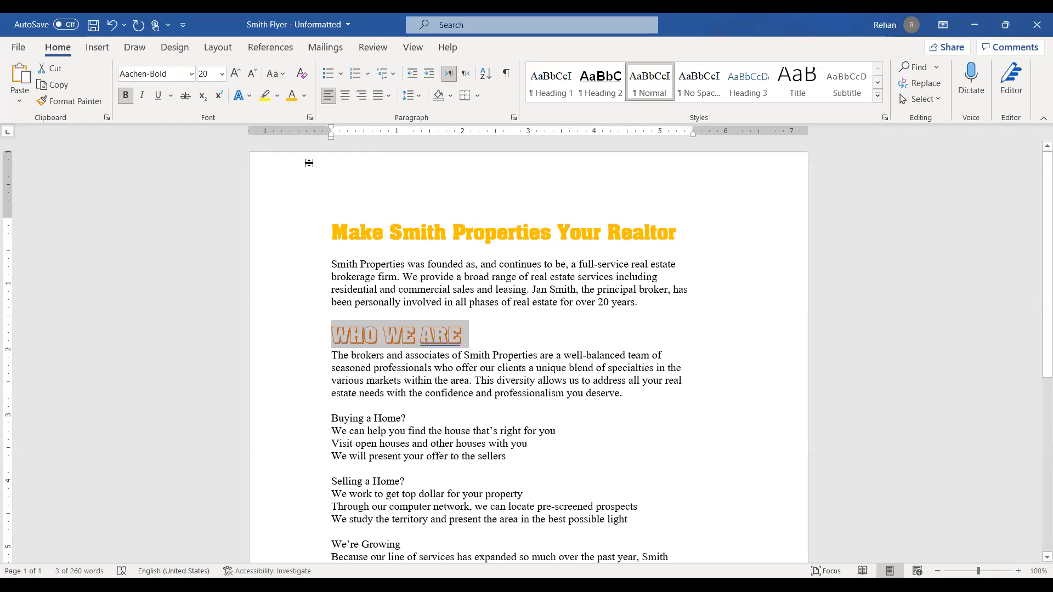
left_click(282, 77)
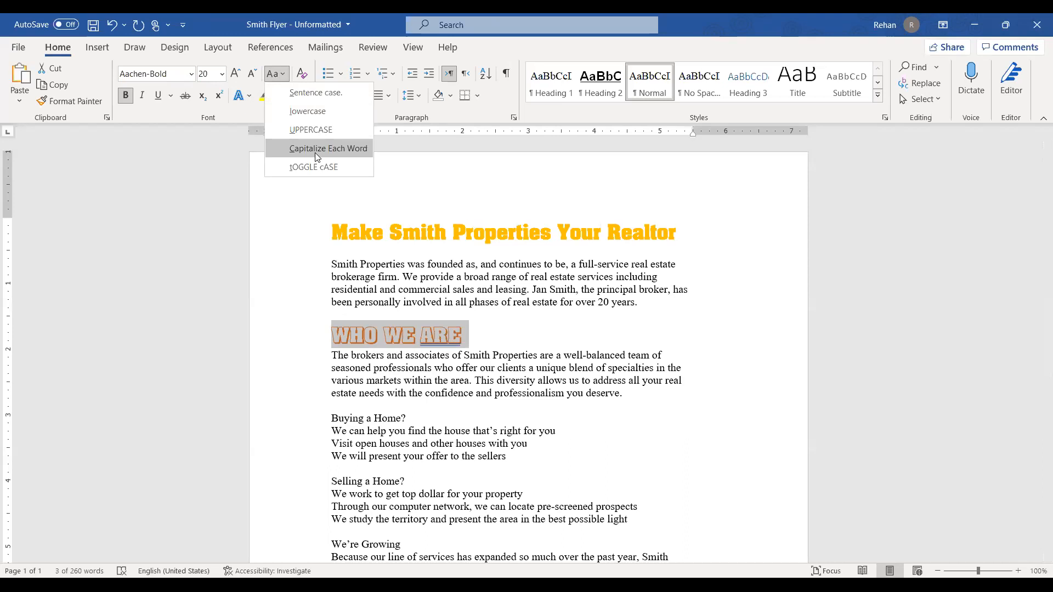
left_click(315, 150)
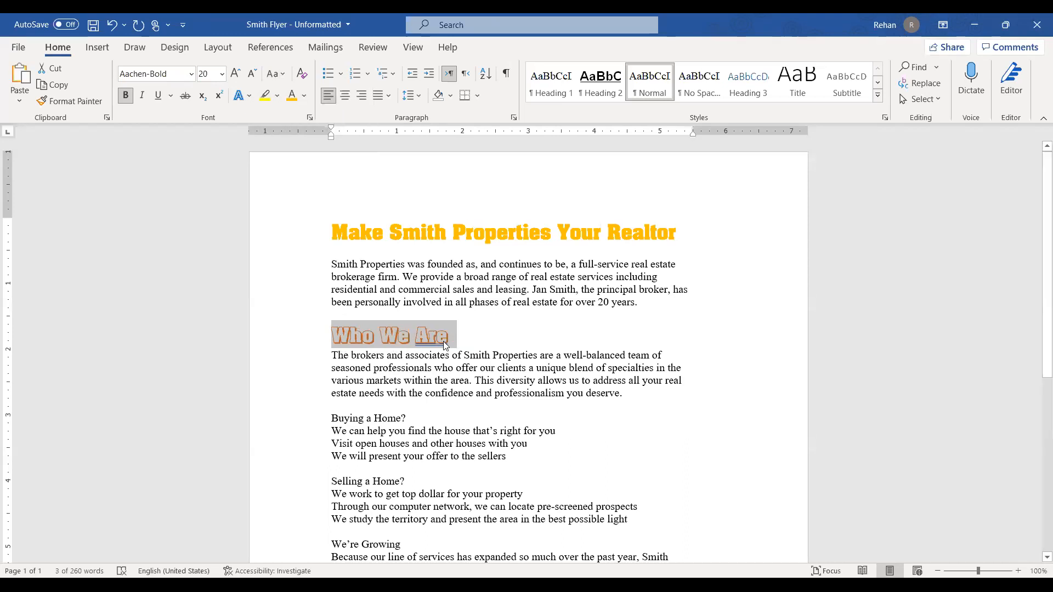
Try tOGGLE cASE on the heading, and set its case to Sentence case.
left_click(282, 79)
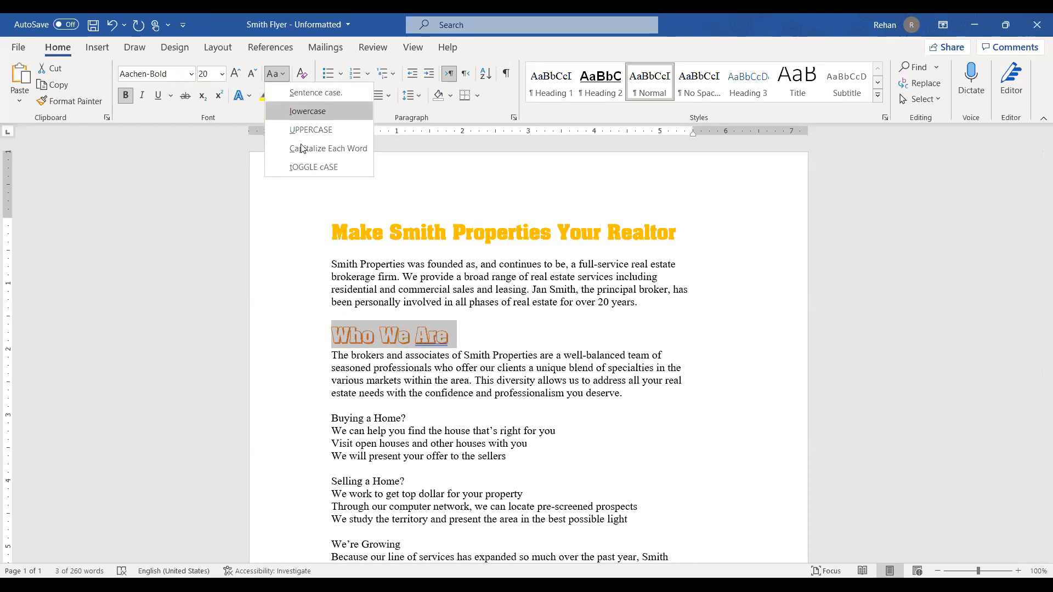
left_click(313, 167)
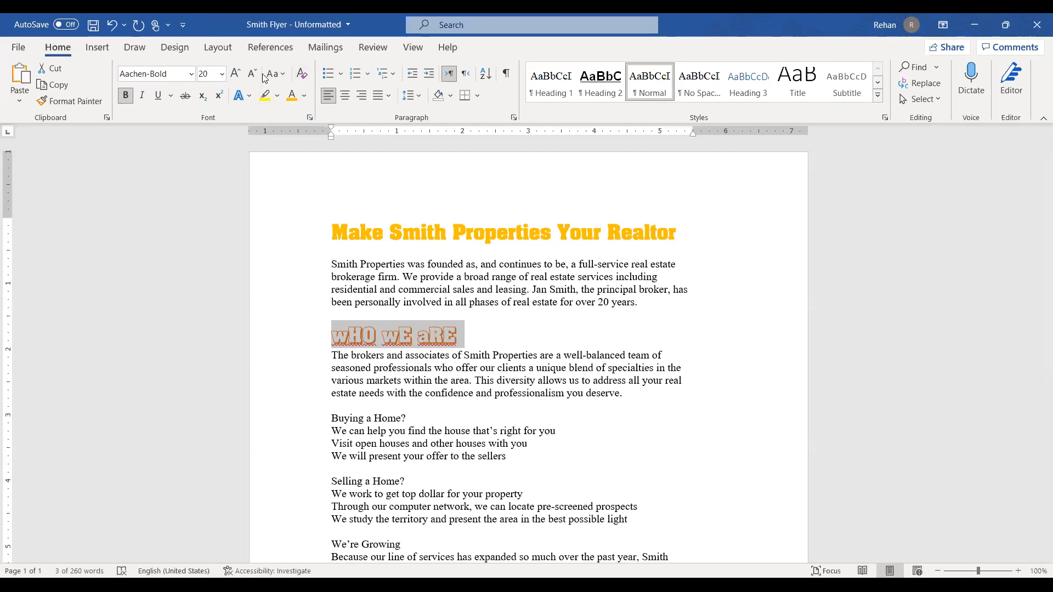
left_click(295, 97)
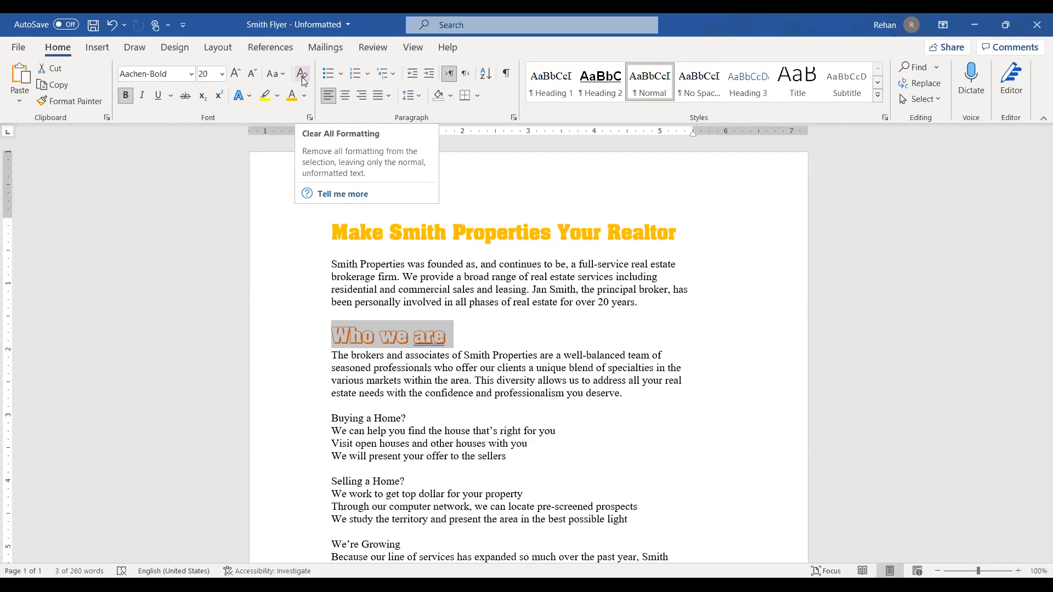
Clear all formatting from the "Who we are" heading and undo the clearing.
left_click(302, 77)
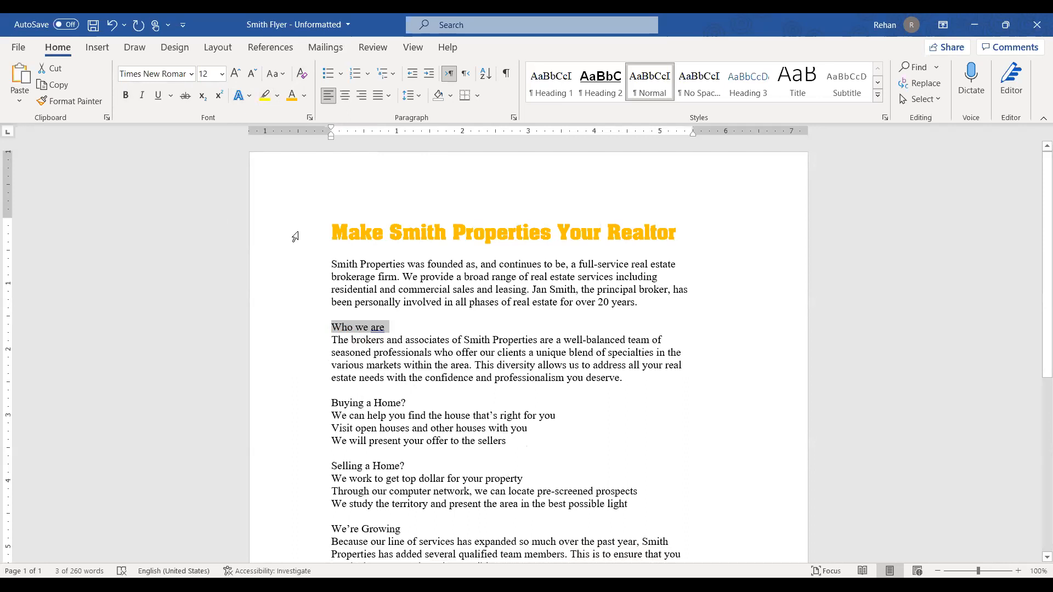
key("ctrl+z")
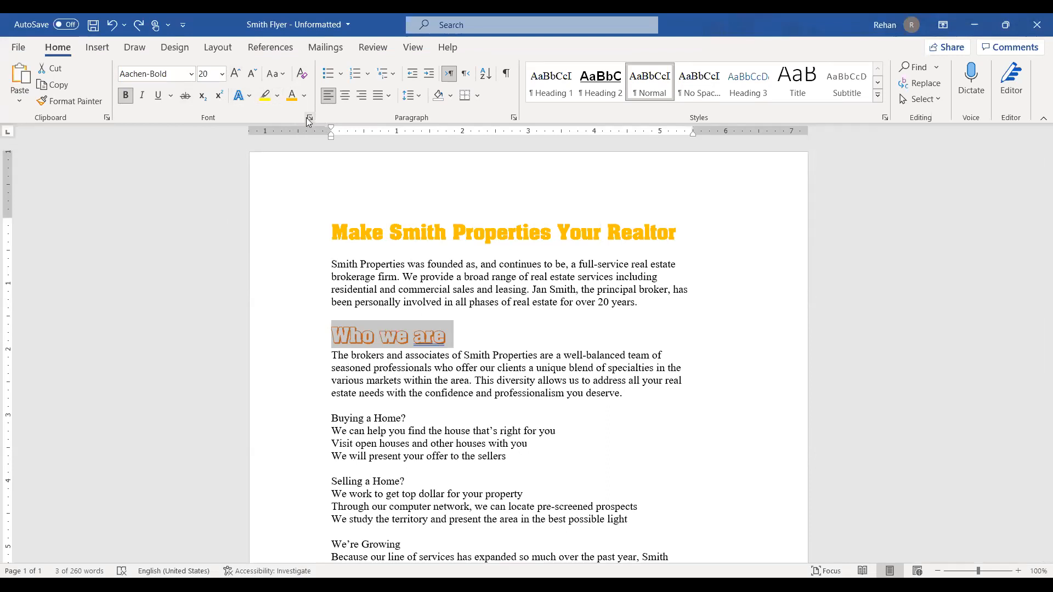
Review the detailed font settings of the "Who we are" heading and close them without changes.
left_click(307, 118)
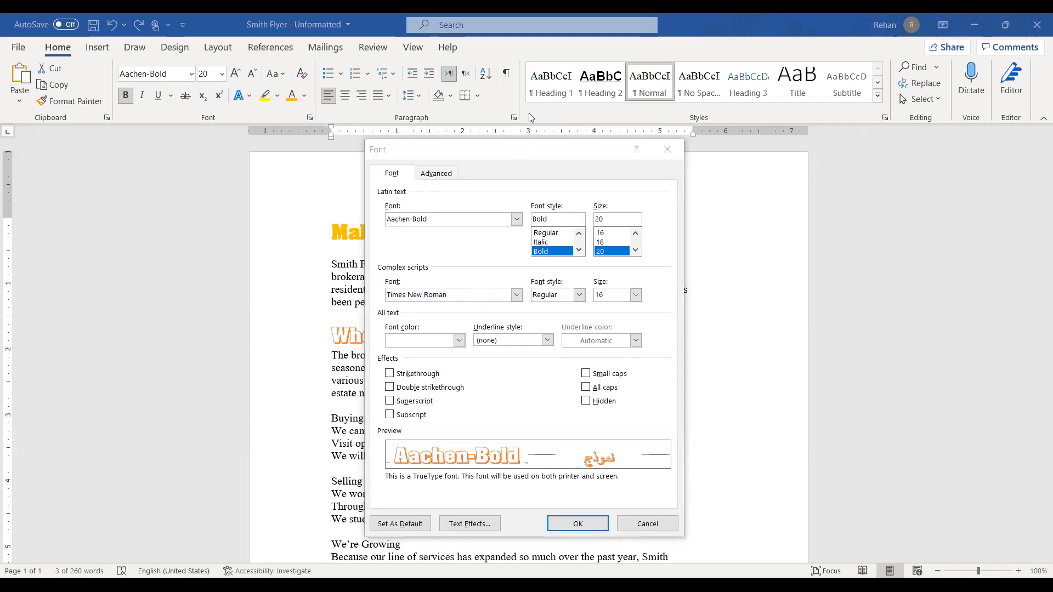
left_click_drag(434, 154, 434, 68)
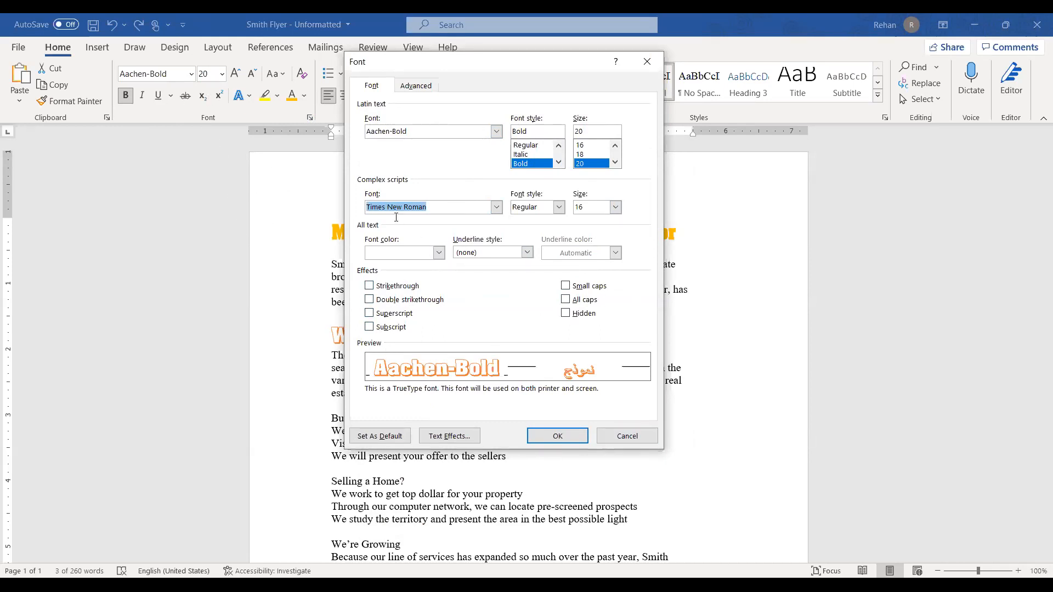
left_click(641, 430)
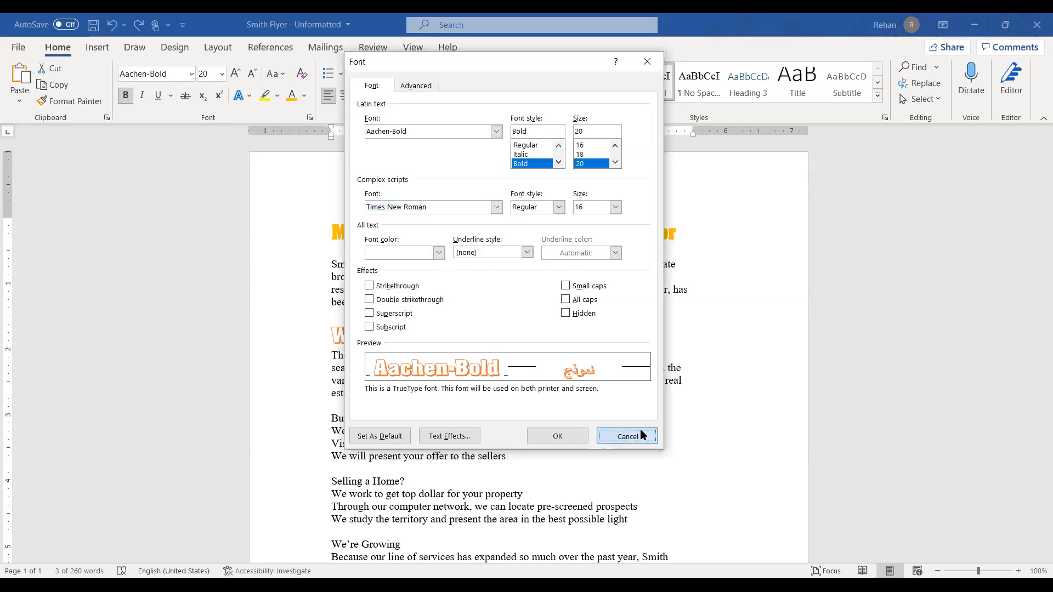
Enter H2O on the empty line below the flyer's last paragraph.
scroll(532, 321, "down", 3)
scroll(532, 321, "down", 6)
left_click(663, 398)
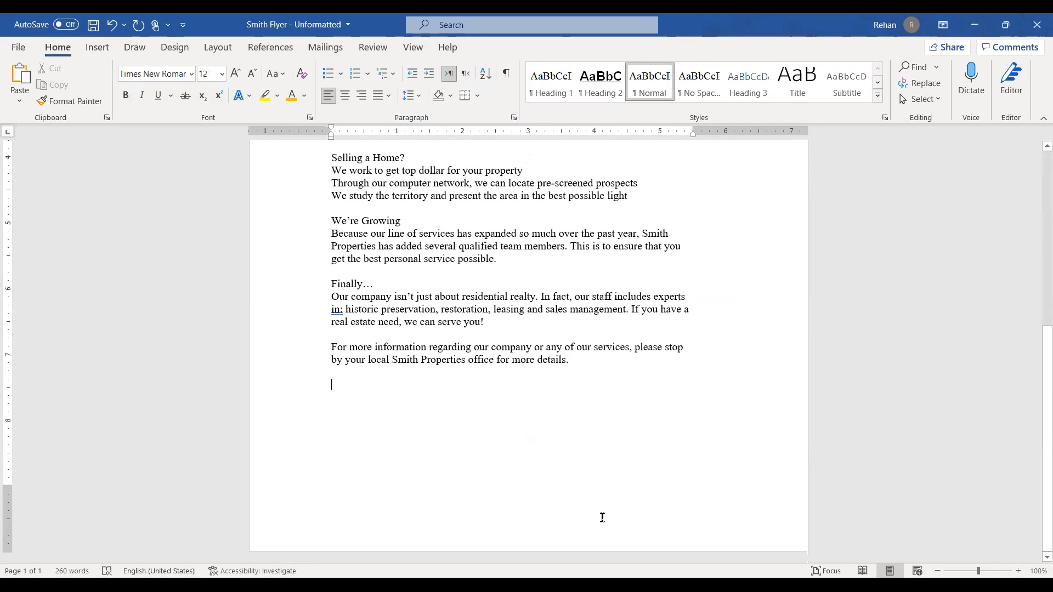
type("H2)")
key("BackSpace")
type("o")
key("BackSpace")
type(")")
key("BackSpace")
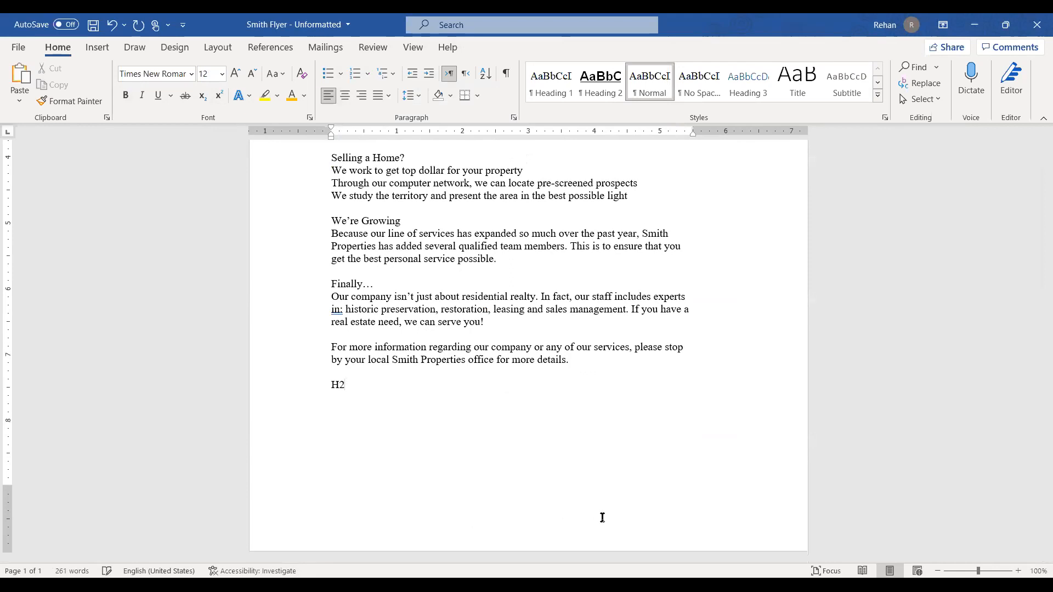
type("O")
Format the 2 in H2O as superscript.
left_click_drag(343, 383, 339, 383)
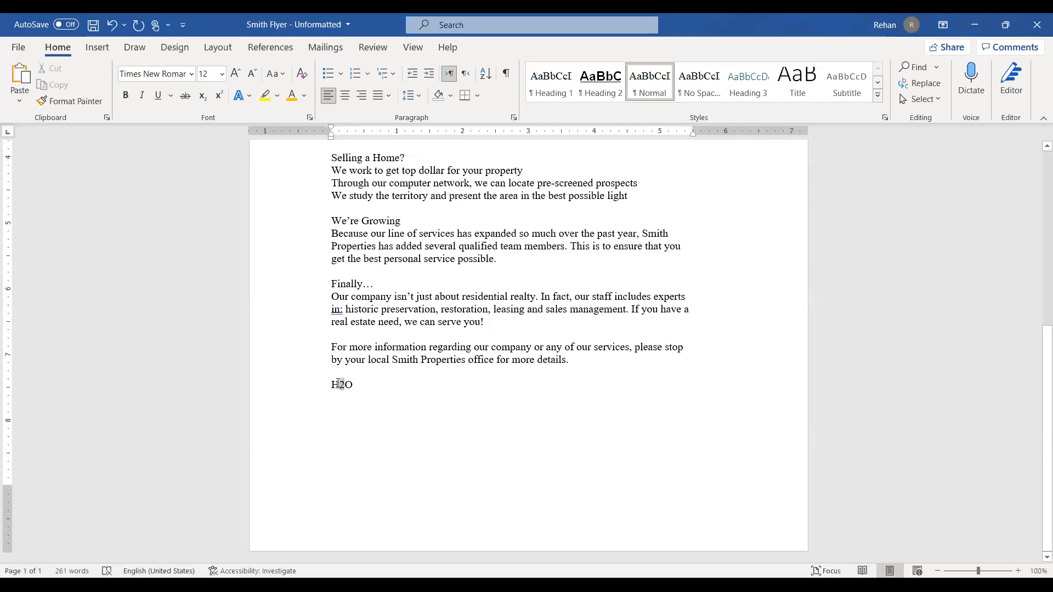
left_click(218, 94)
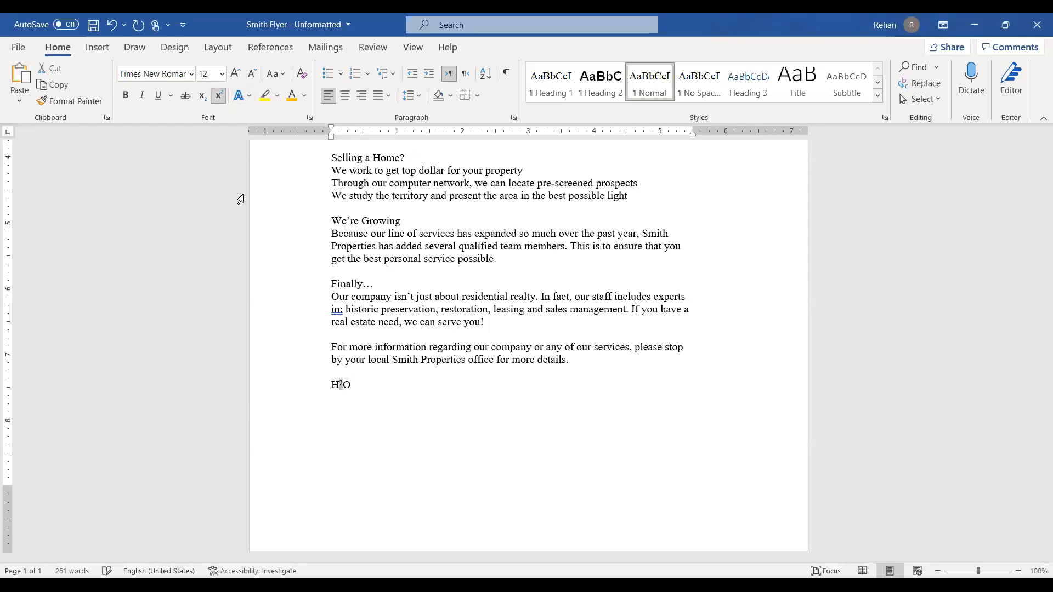
left_click(448, 386)
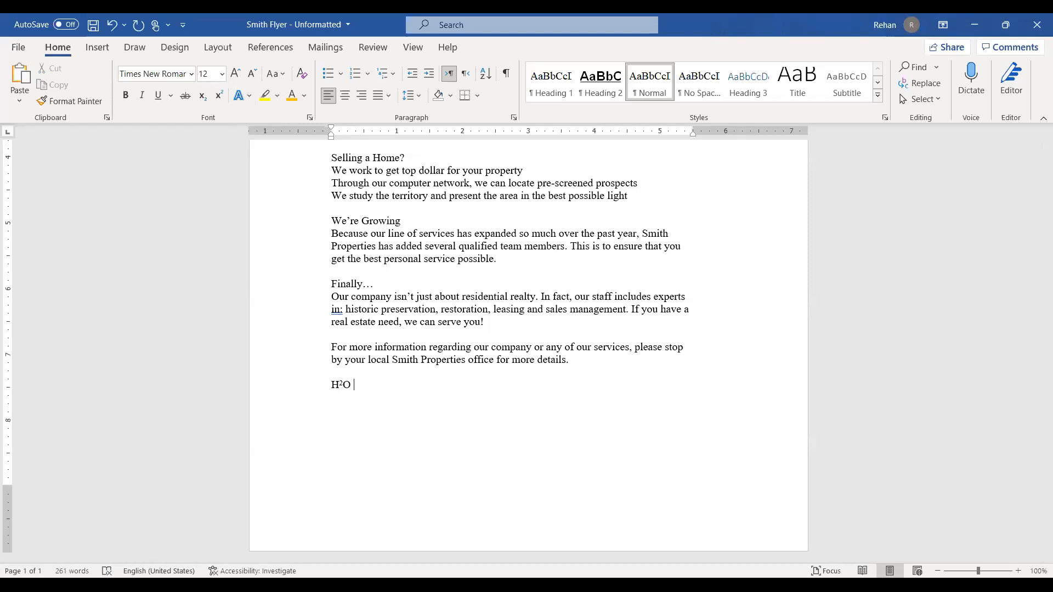
Add CO2 after H2O and format its 2 as superscript.
type("CO2")
key("shift+Left")
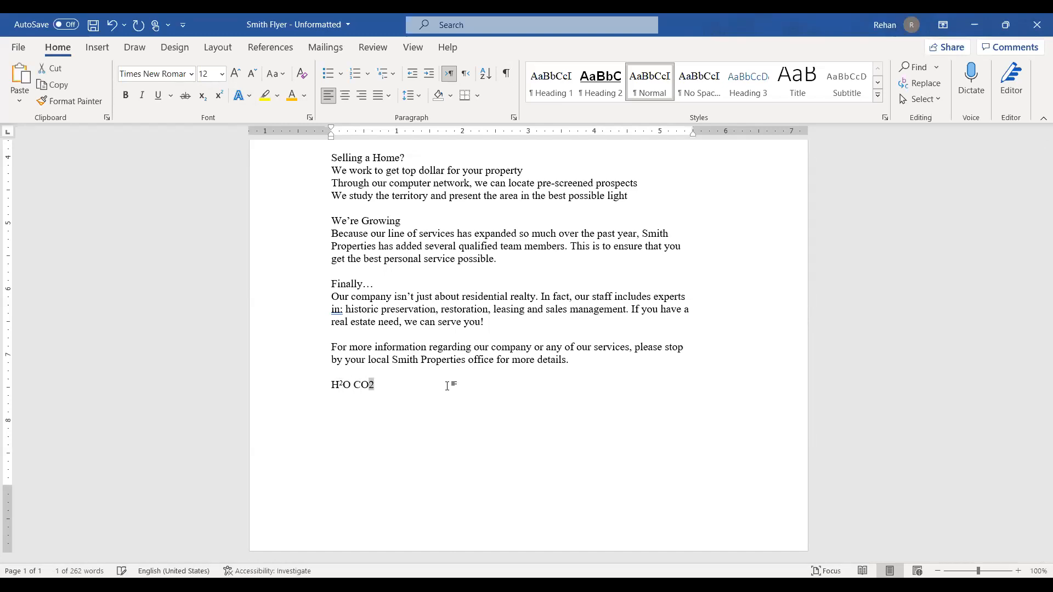
left_click(219, 95)
left_click(467, 374)
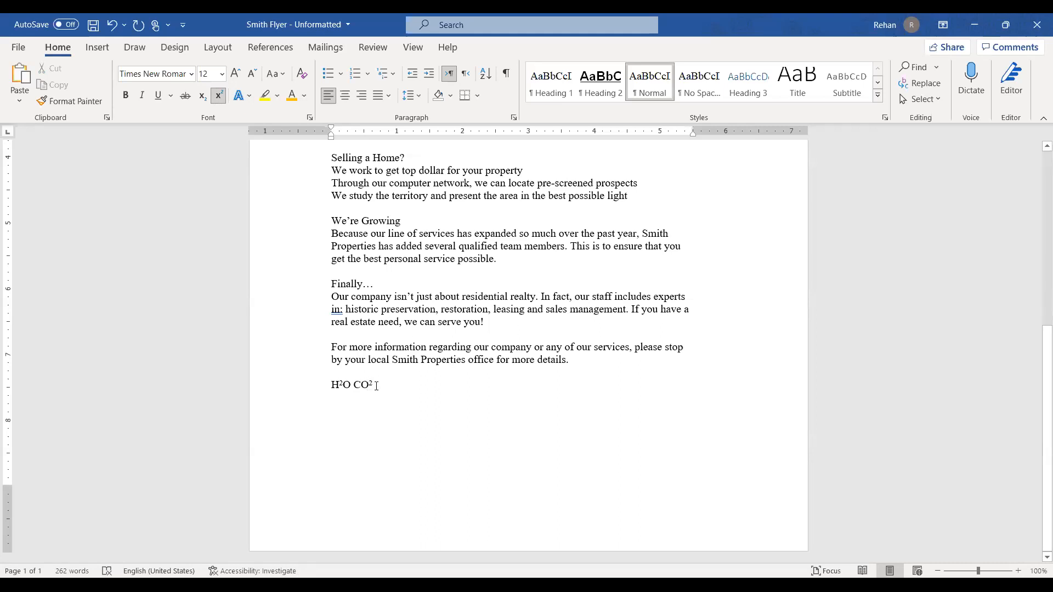
Turn off superscript and enter a person's full name in lowercase after CO2.
left_click(218, 97)
type("rehan ")
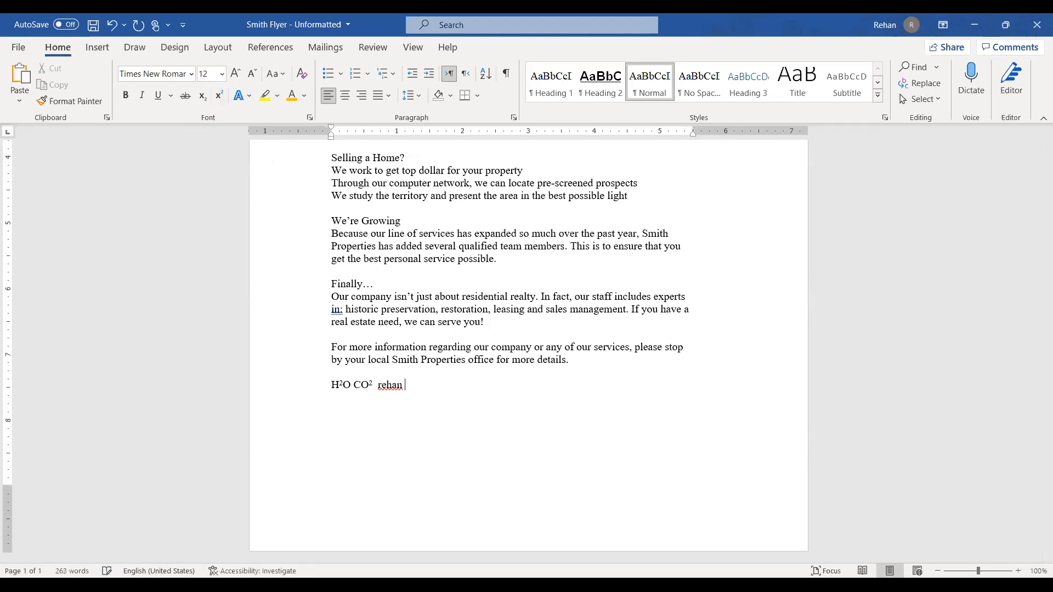
type("tahir butt")
Capitalize the first letter of each of the three words in the name.
key("ctrl+Left")
key("ctrl+Left")
key("ctrl+Left")
key("ctrl+Left")
key("ctrl+Right")
key("shift+Right")
type("R")
key("ctrl+Right")
key("ctrl+Right")
key("shift+Right")
type("T")
key("ctrl+Right")
key("ctrl+Right")
key("ctrl+Left")
key("shift+Right")
type("B")
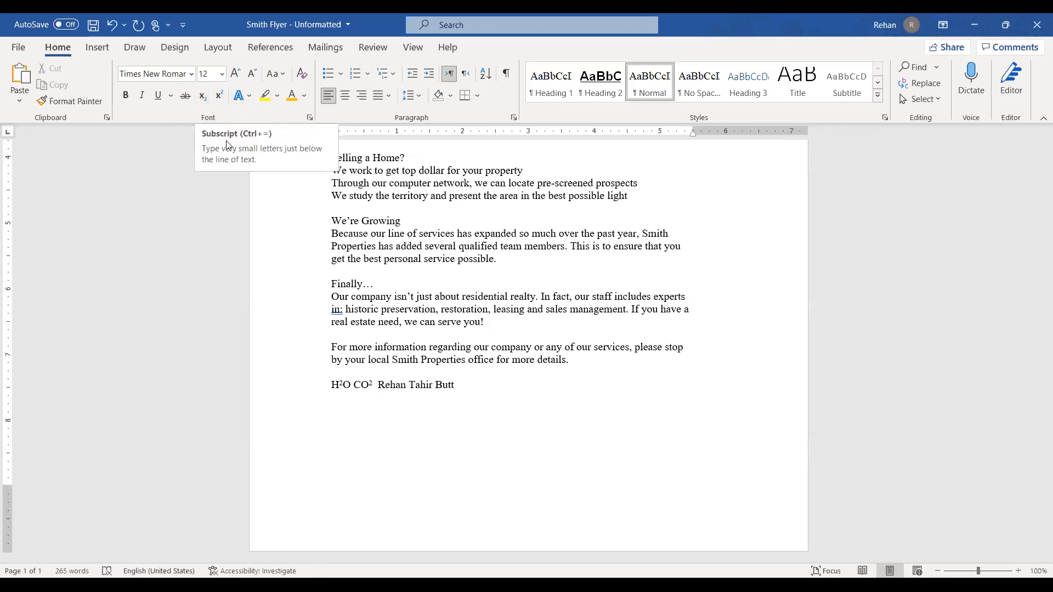
Format the last two words of the name as subscript.
left_click(411, 383)
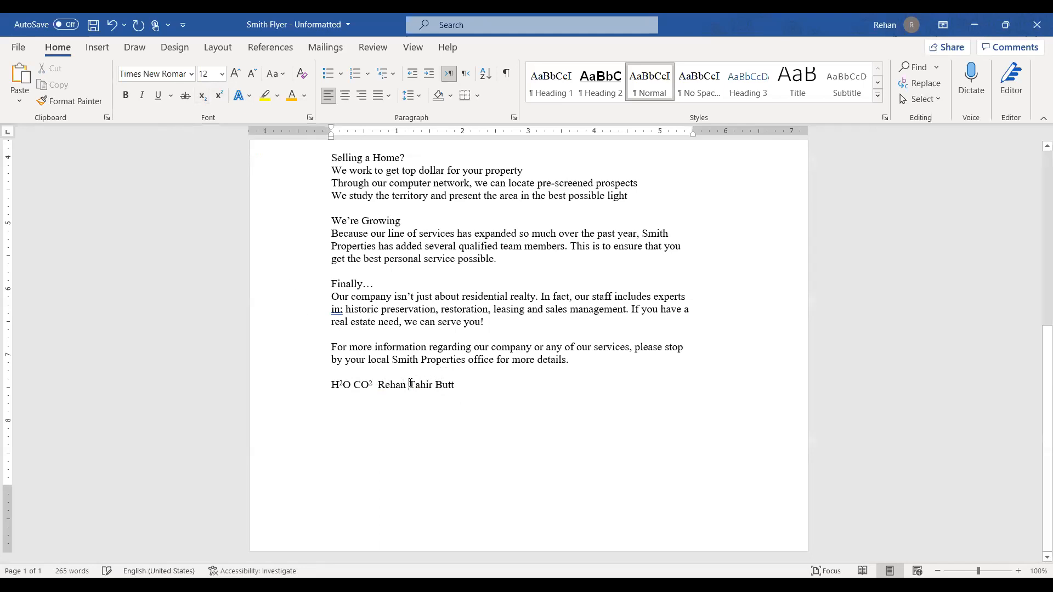
left_click_drag(437, 382, 450, 382)
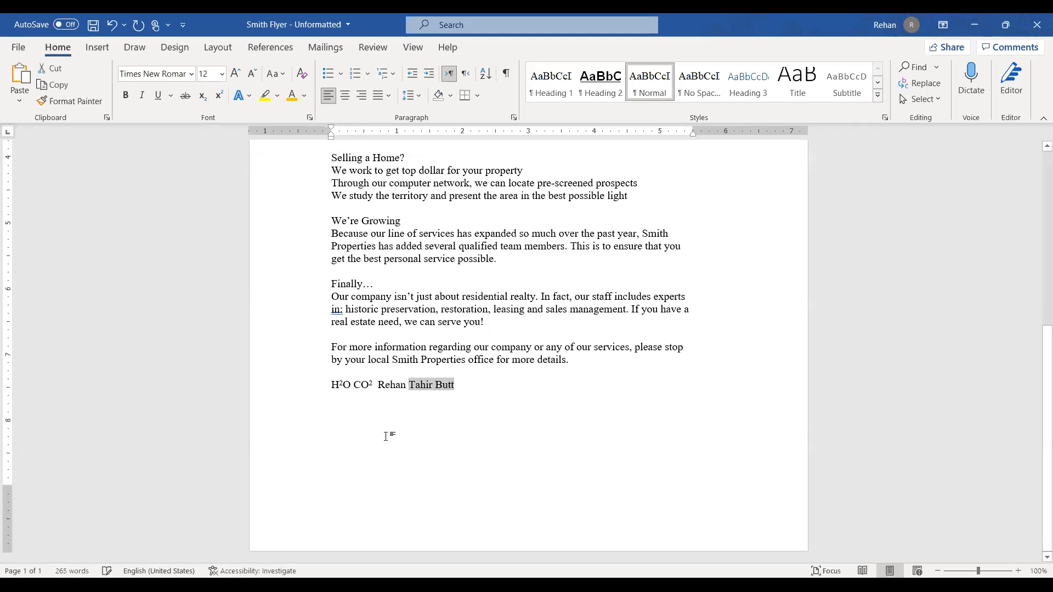
left_click(205, 102)
left_click(482, 400)
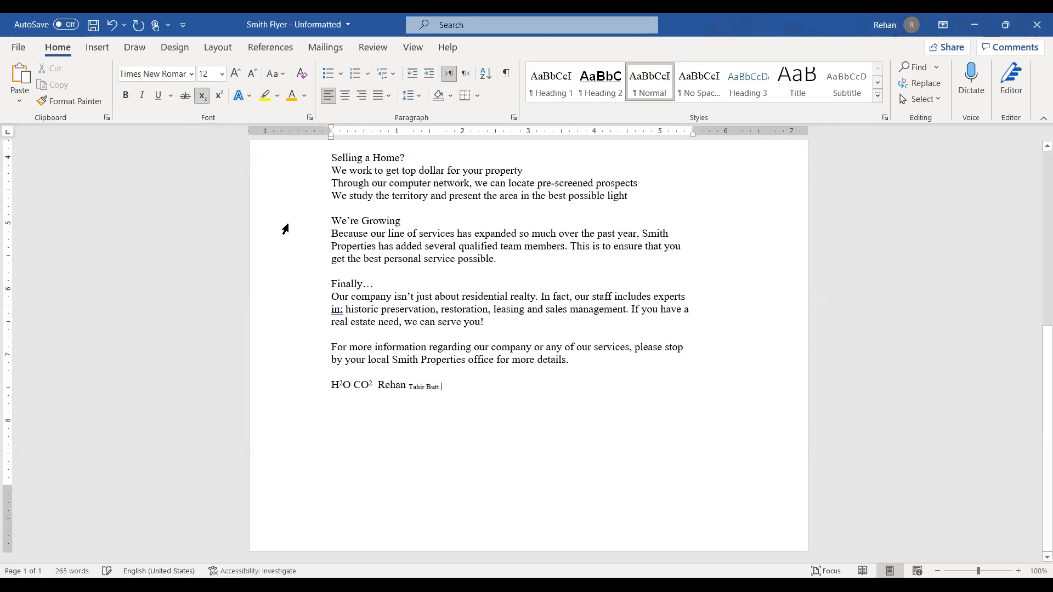
Turn off subscript, add "WS WORD" after the name and underline it.
left_click(203, 100)
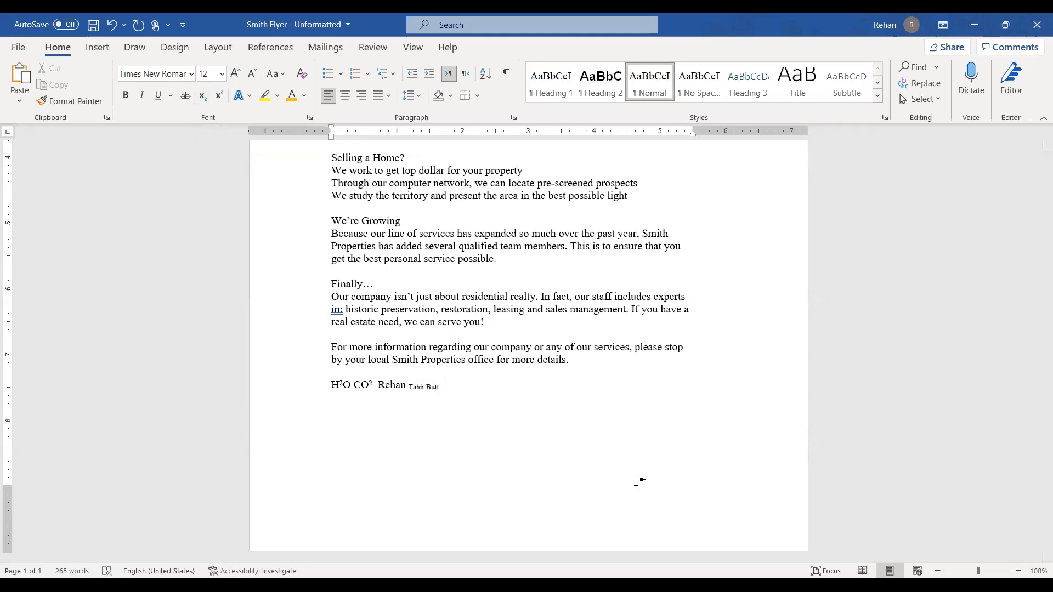
type("WS WORD")
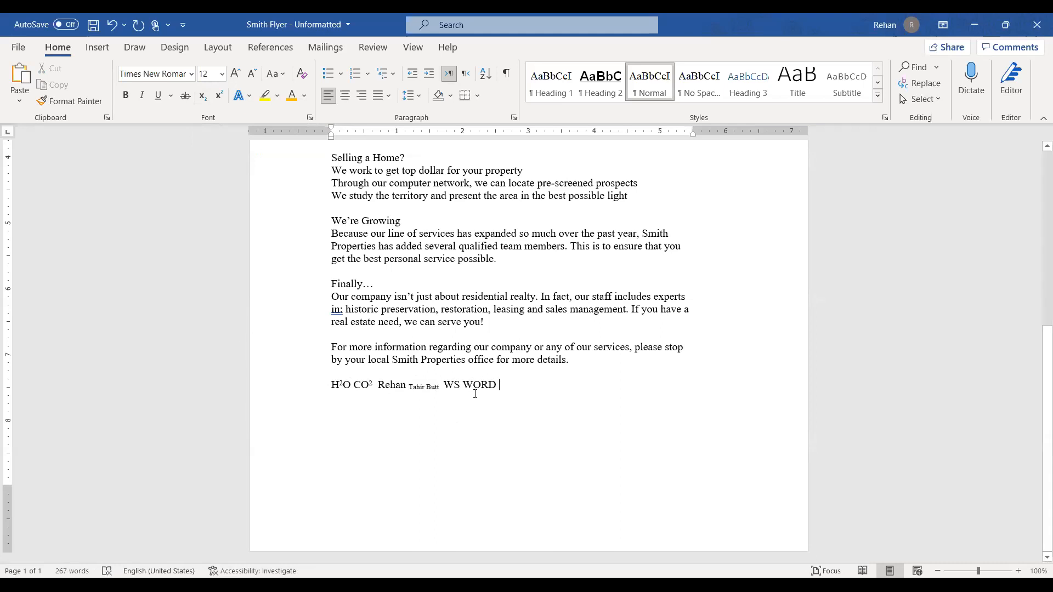
left_click(448, 384)
left_click(480, 388, "shift")
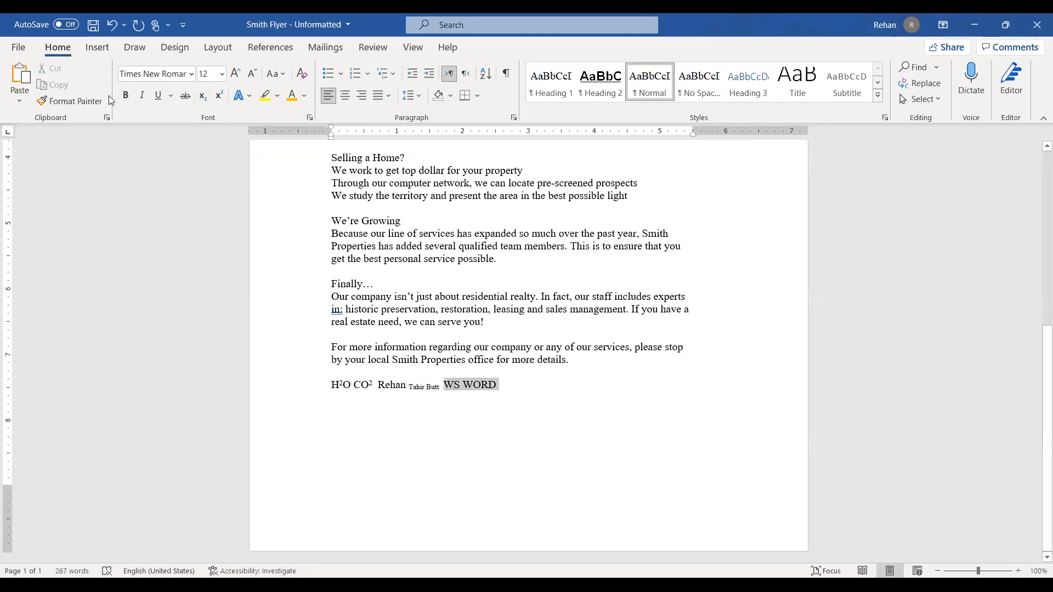
left_click(158, 97)
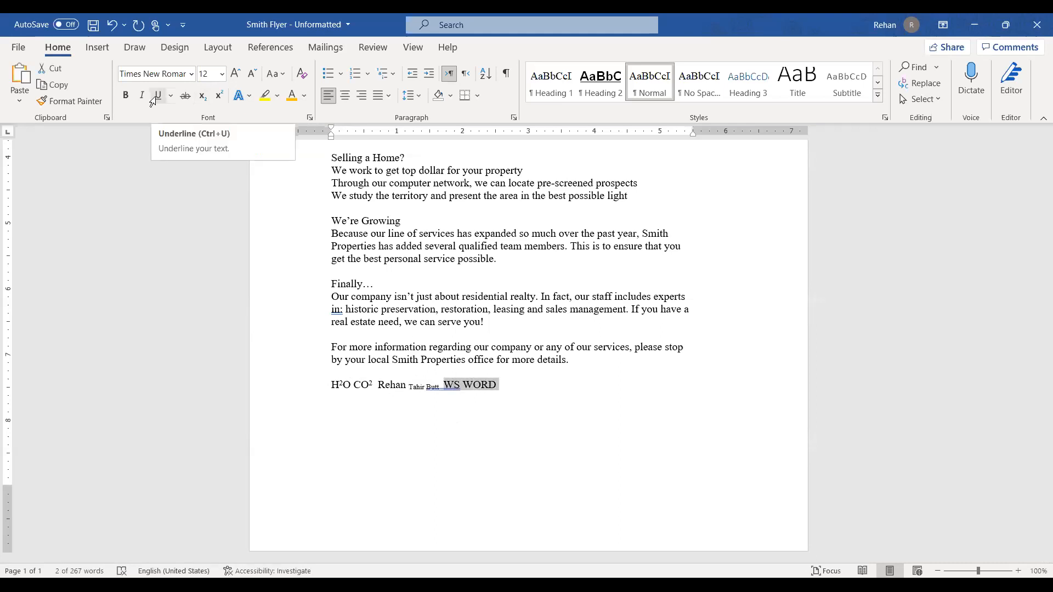
left_click(461, 386)
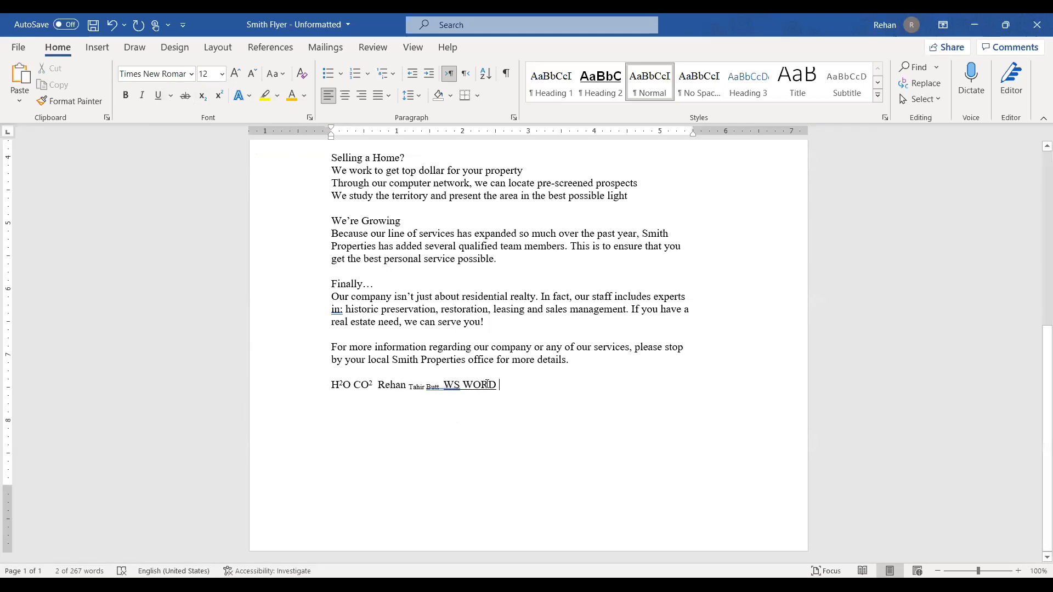
Delete the underlined "WS WORD" text from the end of the last line.
left_click_drag(498, 385, 428, 387)
left_click(441, 387)
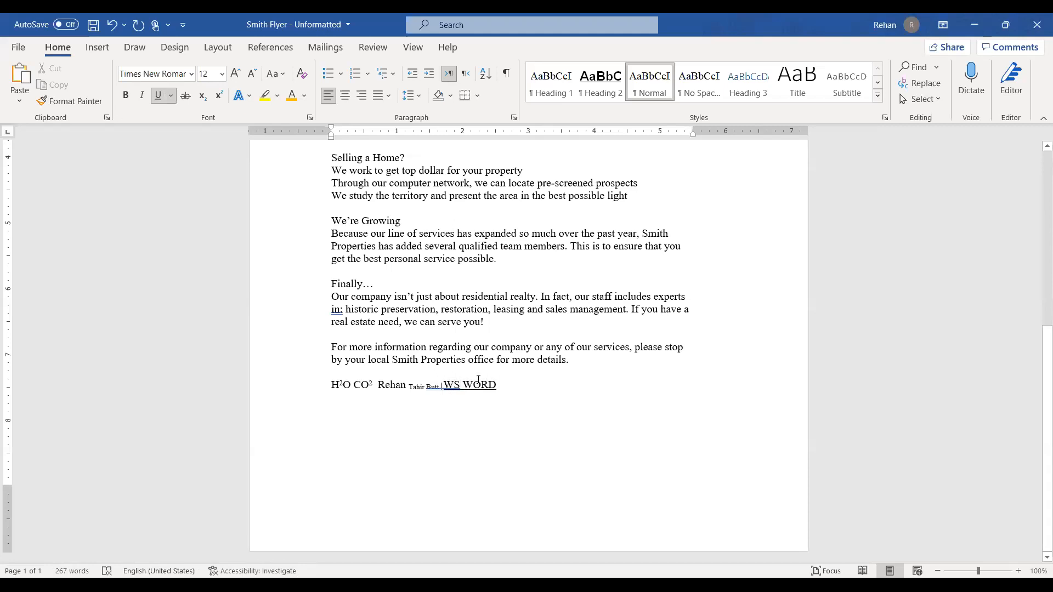
left_click_drag(511, 382, 447, 390)
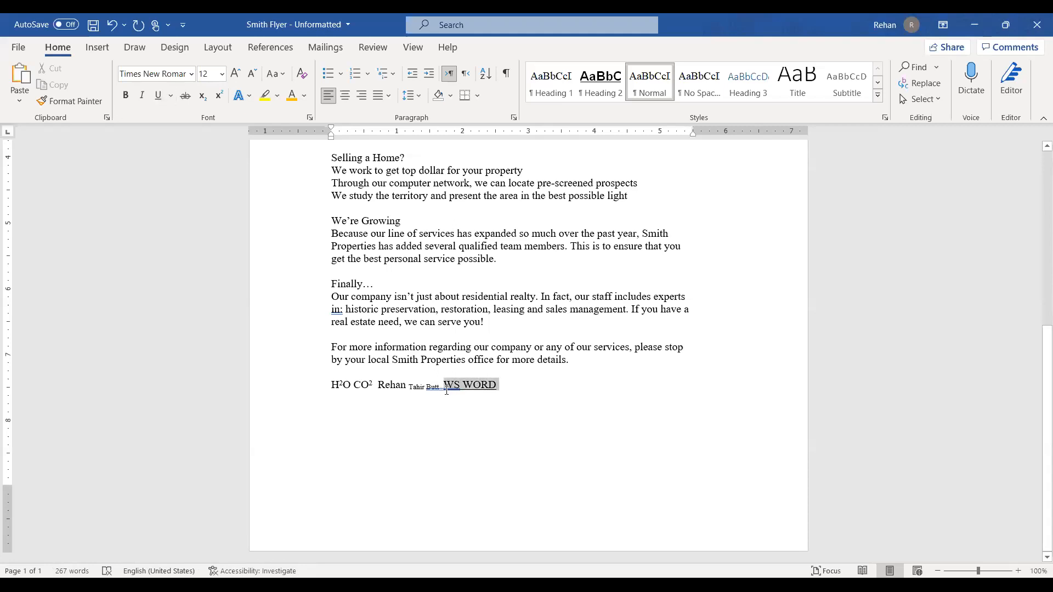
key("Delete")
Underline the flyer title "Make Smith Properties Your Realtor".
scroll(446, 391, "up", 3)
scroll(447, 390, "up", 5)
left_click_drag(333, 233, 647, 227)
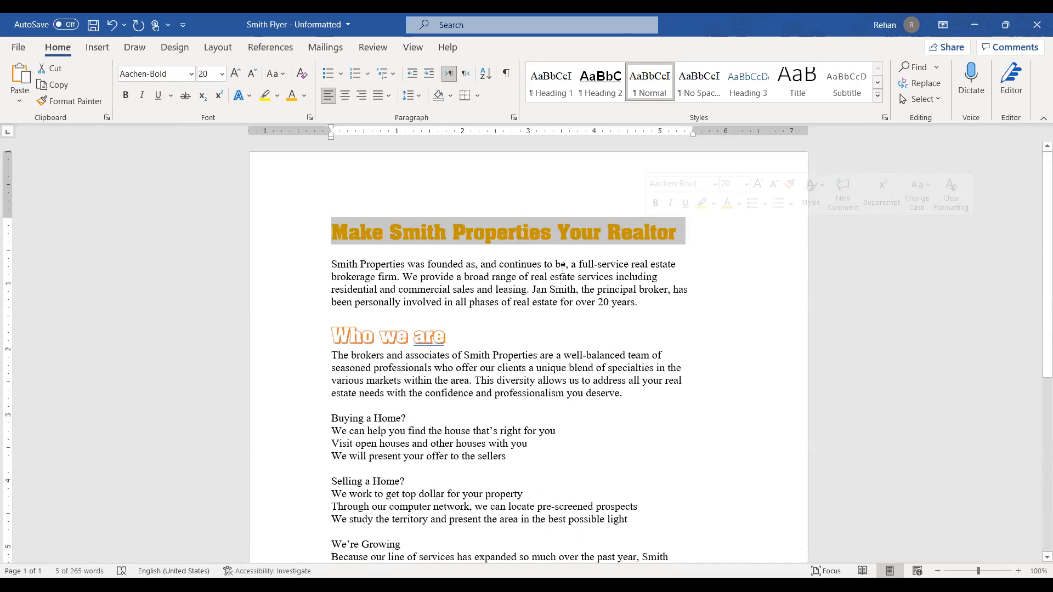
left_click(161, 98)
left_click(357, 245)
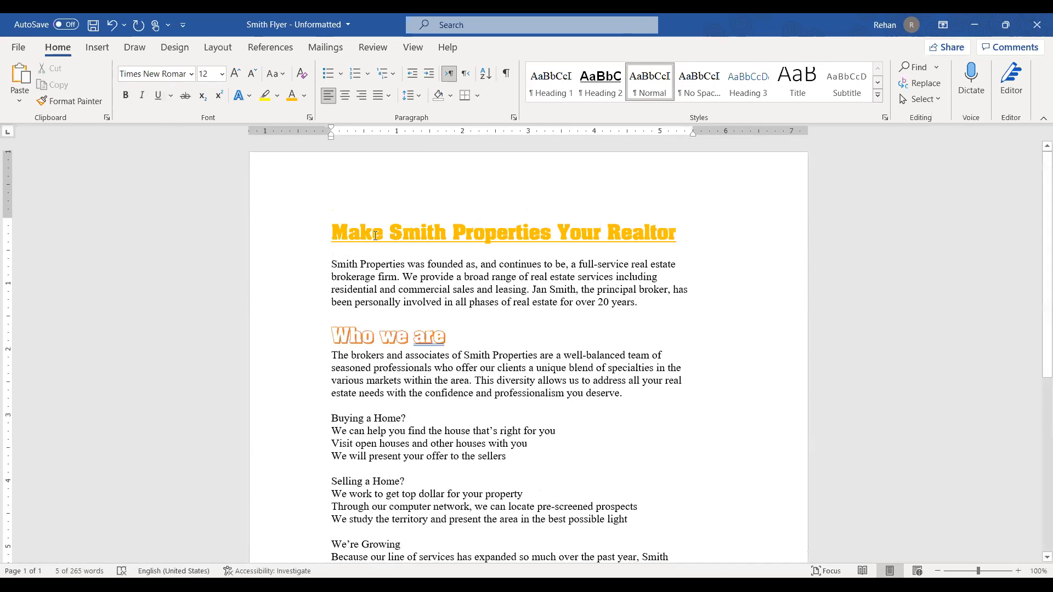
Apply strikethrough to the title "Make Smith Properties Your Realtor".
left_click_drag(332, 230, 675, 222)
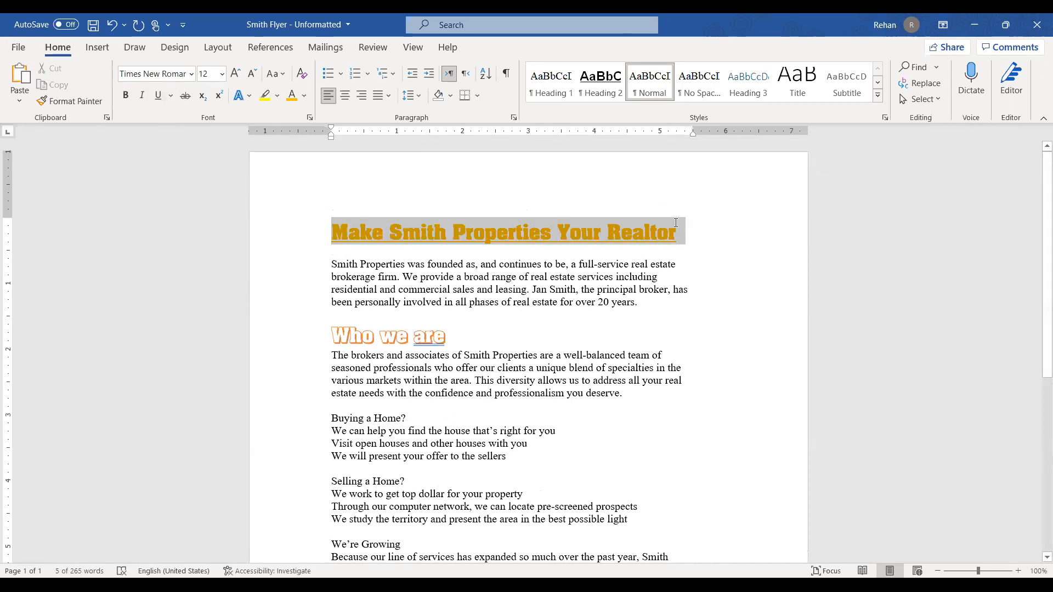
left_click(186, 96)
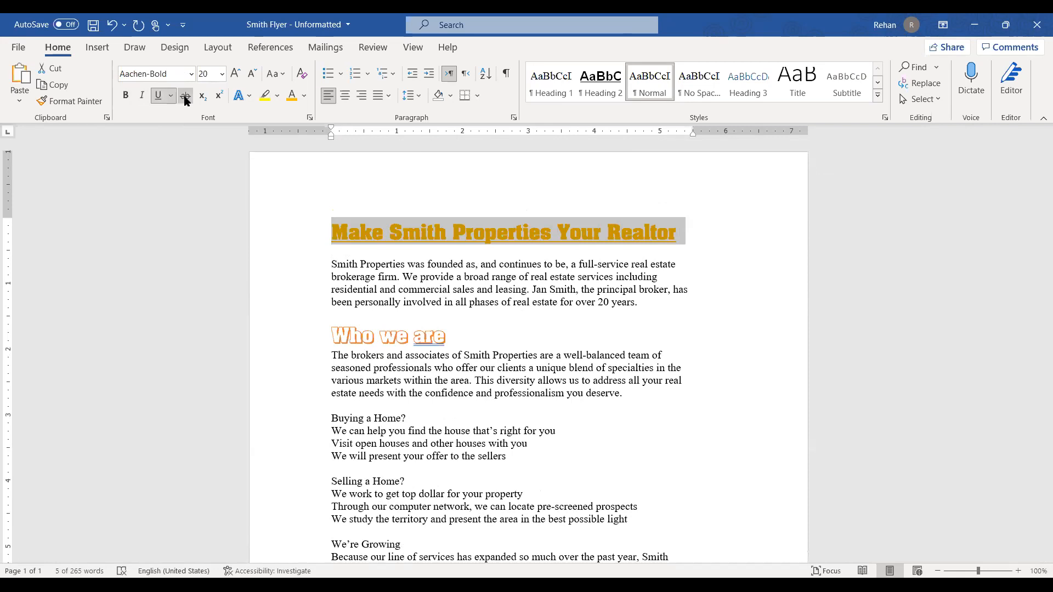
left_click(549, 301)
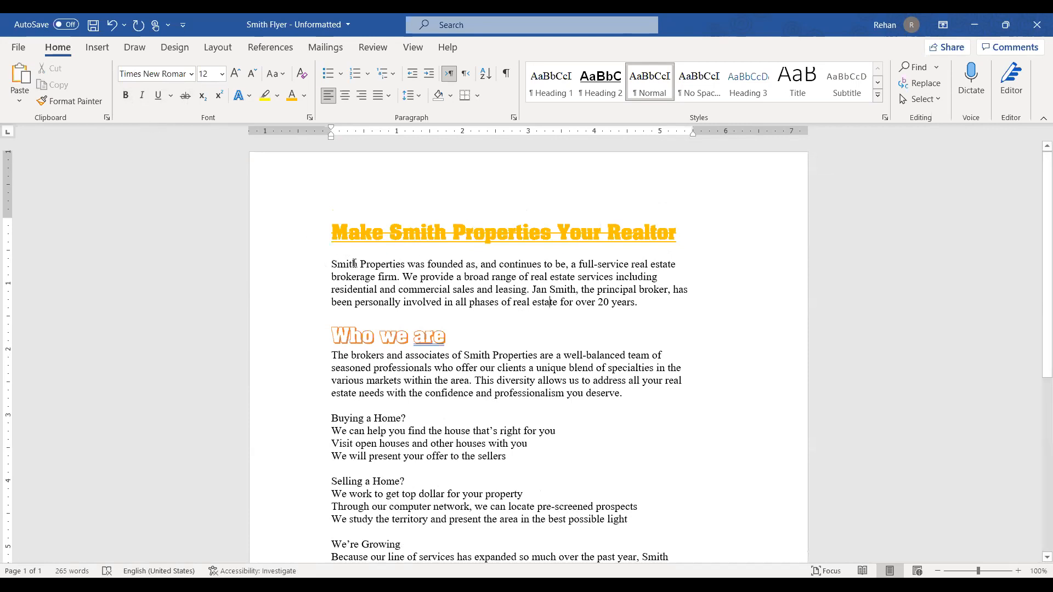
Make "Smith Properties" at the start of the first paragraph bold and italic.
left_click_drag(331, 263, 407, 263)
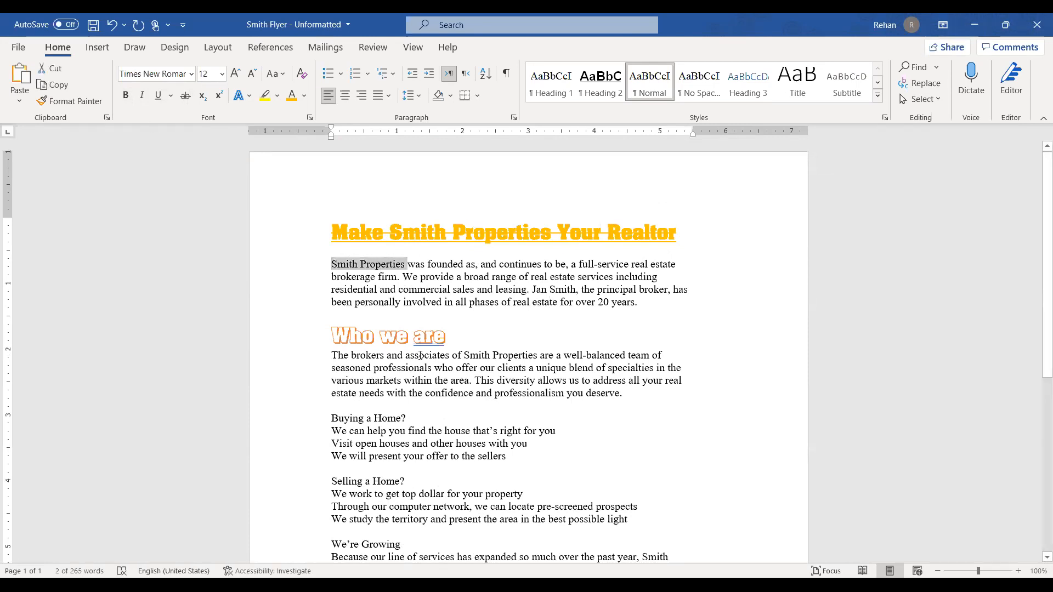
key("ctrl+b")
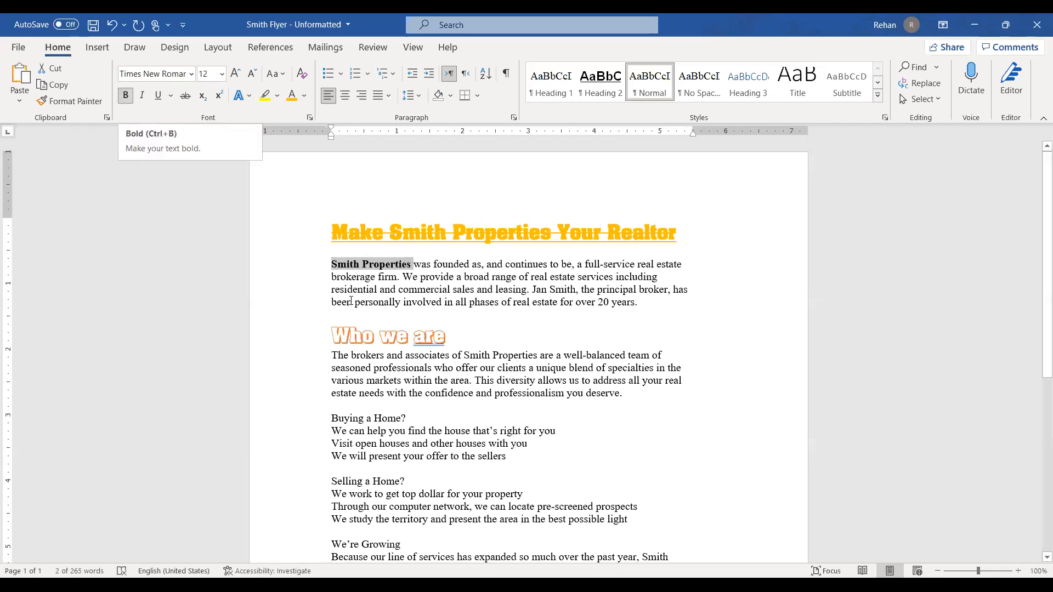
right_click(393, 268)
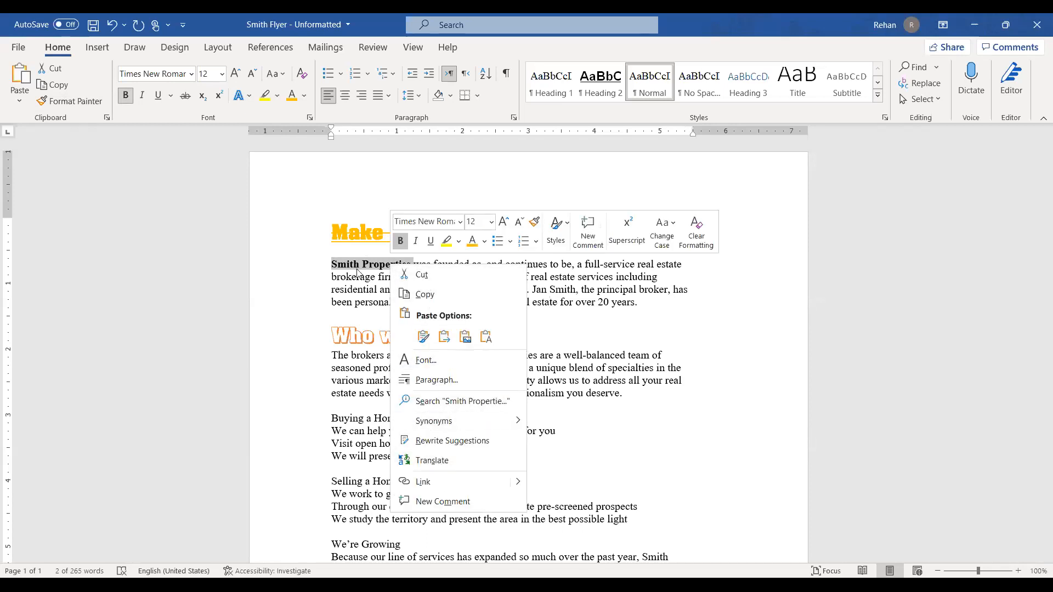
key("Escape")
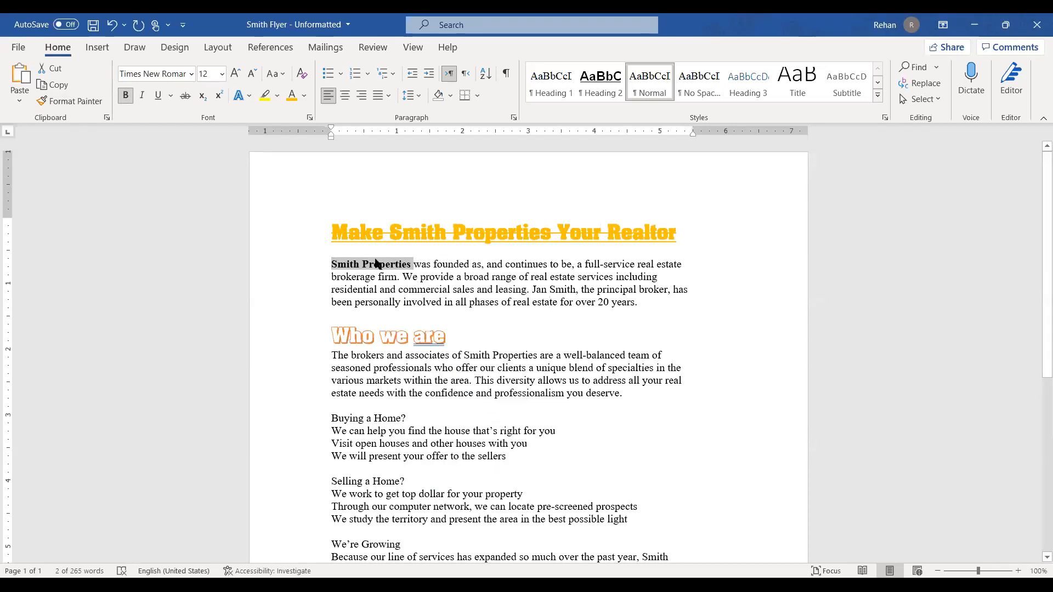
right_click(375, 264)
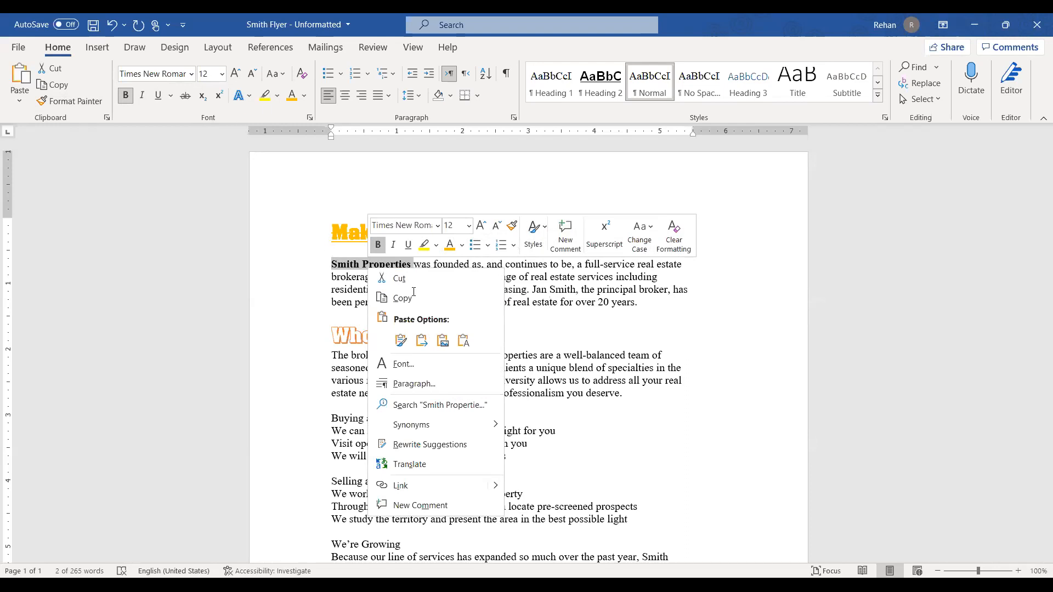
key("Escape")
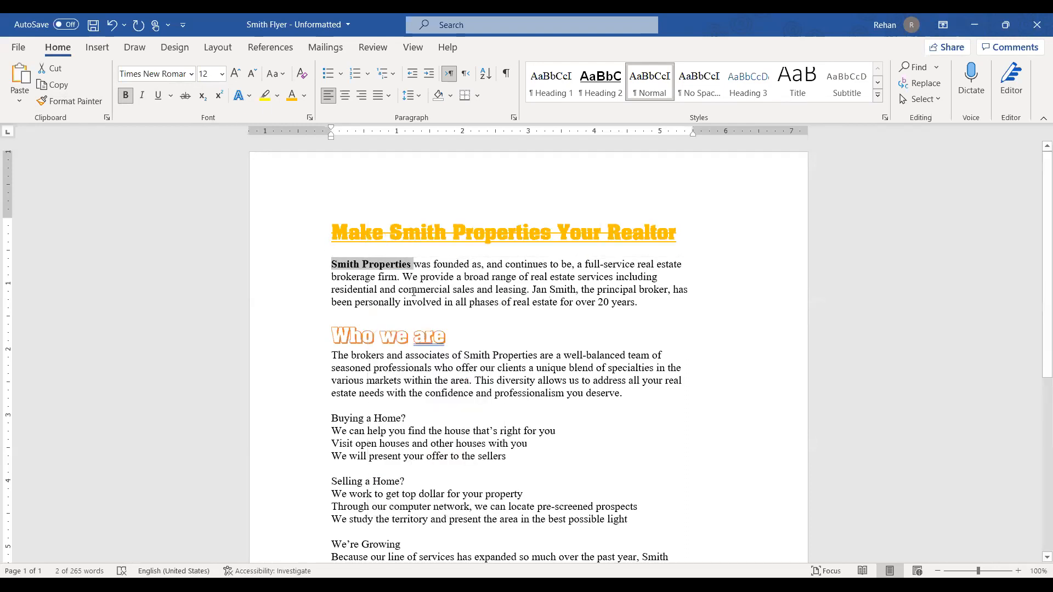
left_click(141, 98)
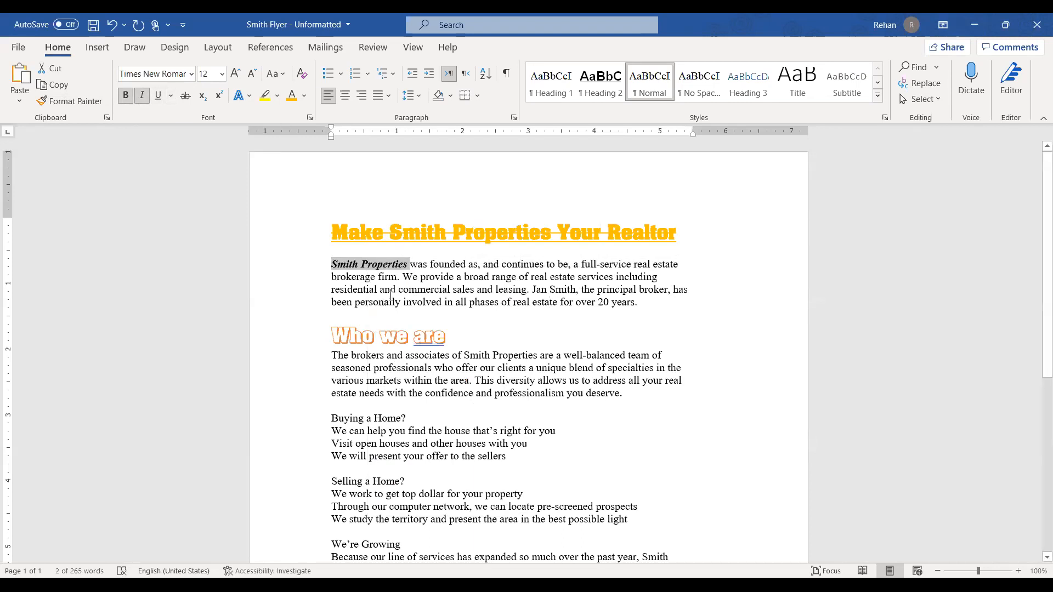
left_click(404, 269)
left_click_drag(395, 264, 359, 273)
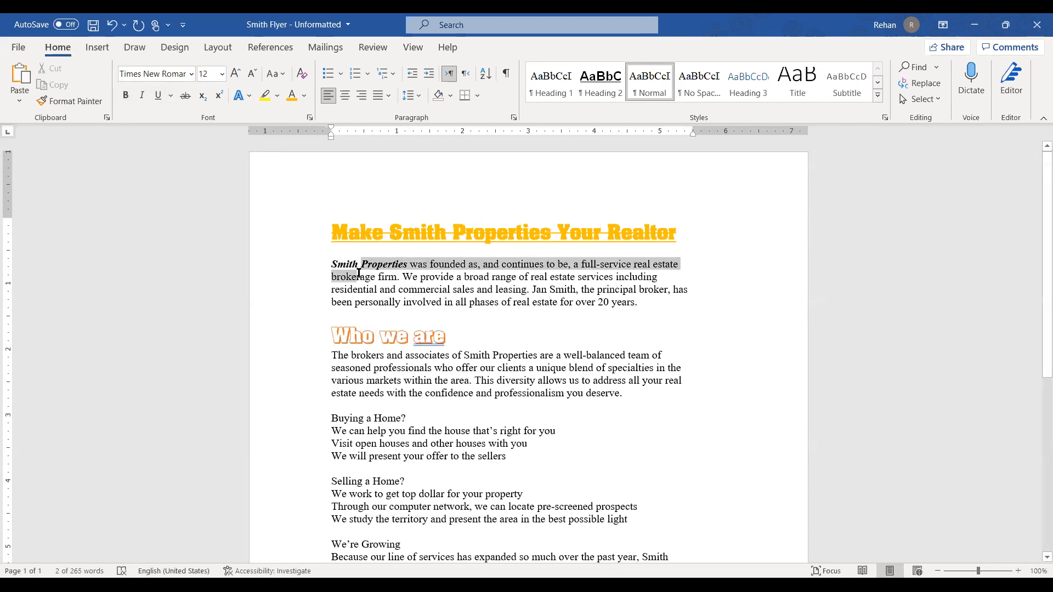
left_click(401, 291)
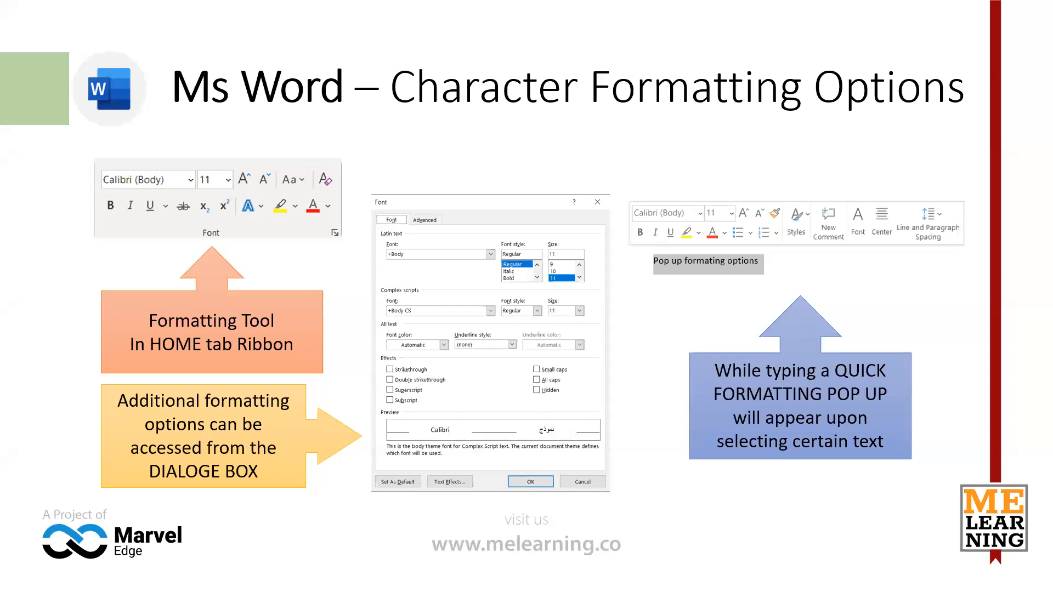
key("Right")
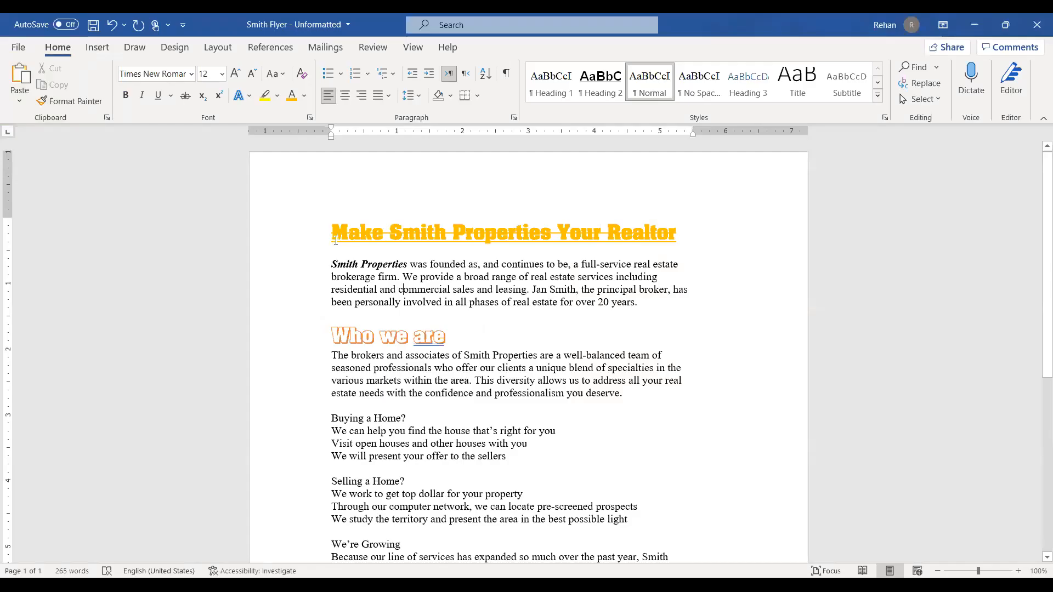
left_click_drag(332, 235, 686, 233)
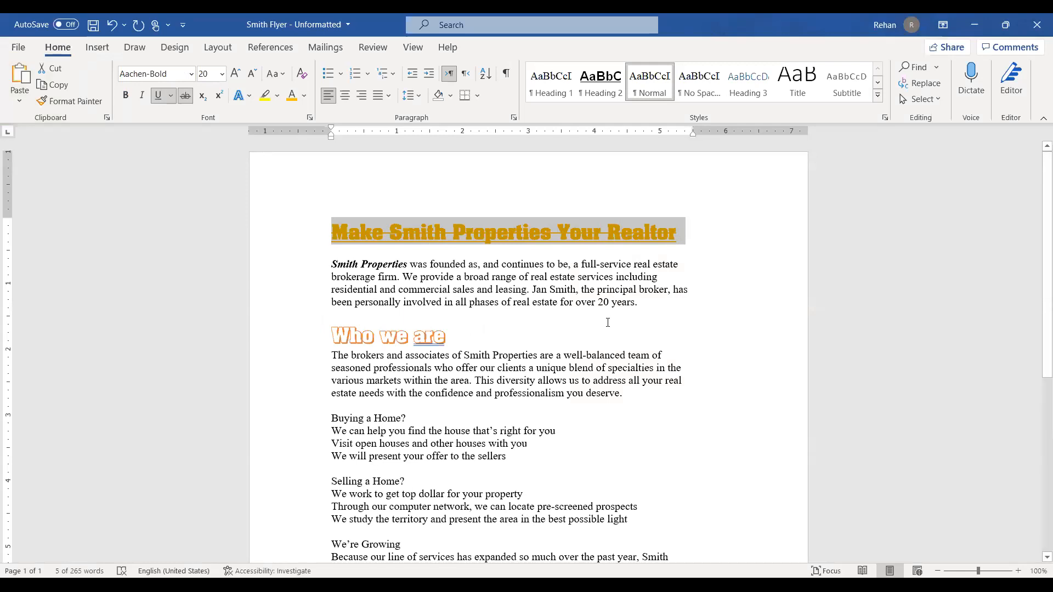
left_click(516, 302)
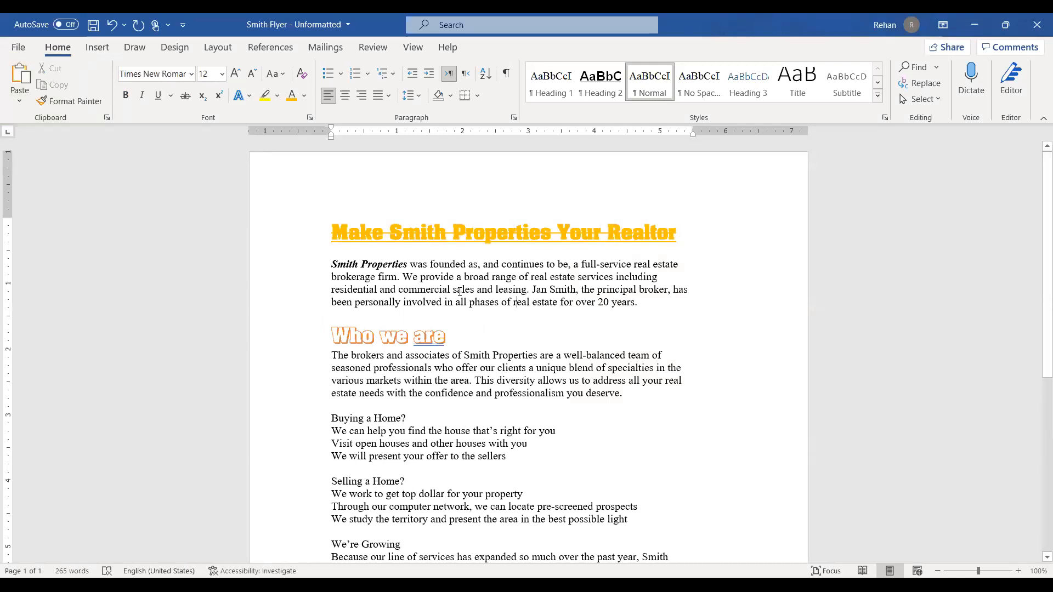
left_click_drag(331, 231, 631, 231)
left_click(495, 263)
Copy the formatting of the title "Make Smith Properties Your Realtor" onto the heading "Who we are" with Format Painter.
left_click_drag(328, 228, 644, 221)
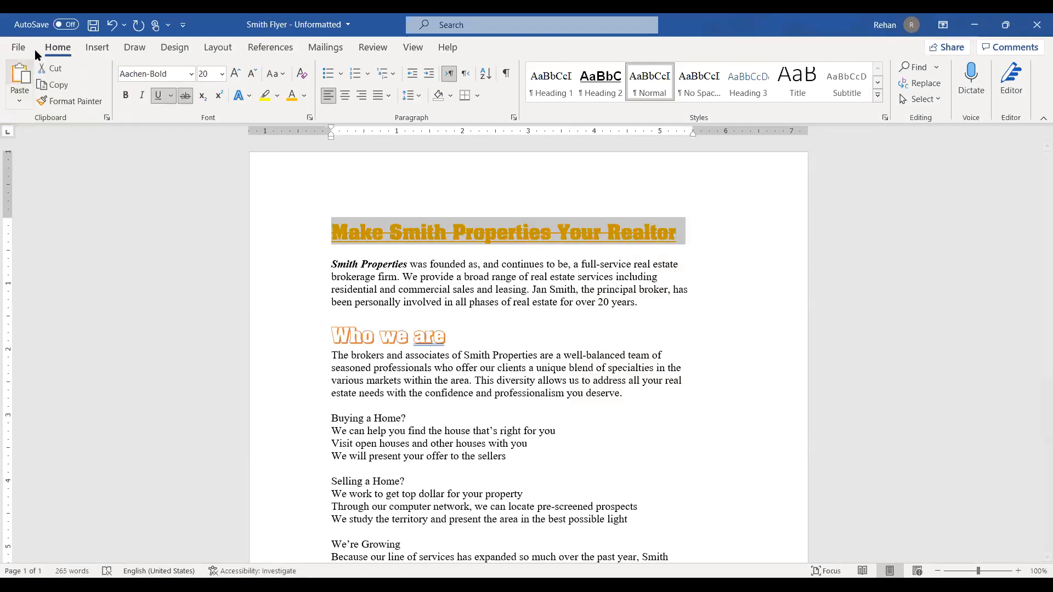
left_click(62, 102)
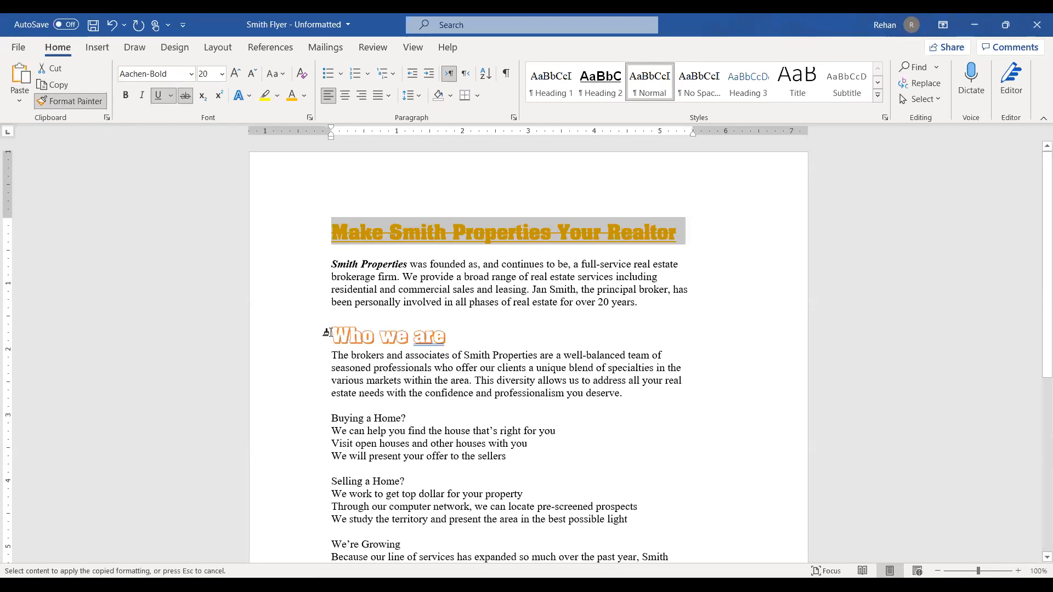
left_click_drag(344, 332, 440, 332)
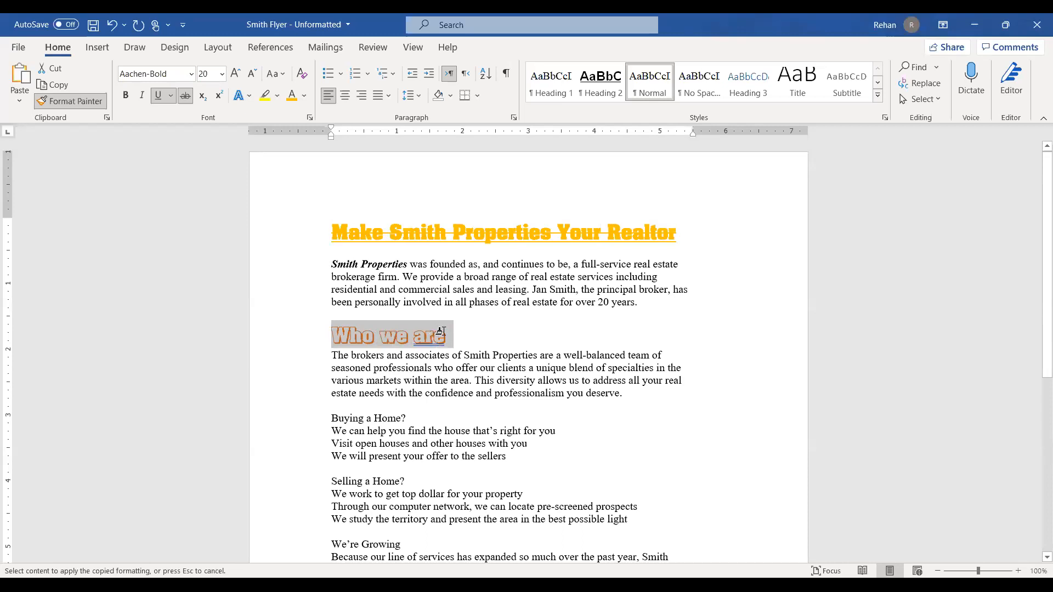
mouse_move(440, 331)
left_mouse_down()
mouse_move(366, 334)
mouse_move(476, 330)
mouse_move(339, 336)
mouse_move(457, 330)
left_mouse_up()
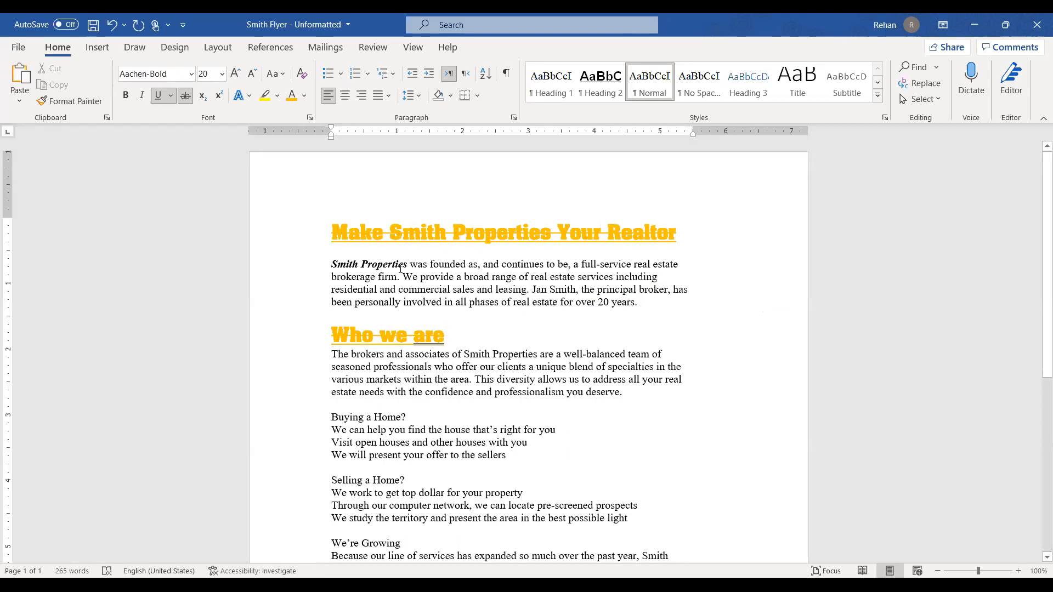
Undo the title formatting copied onto the "Who we are" heading.
scroll(408, 308, "down", 3)
scroll(400, 268, "up", 3)
key("shift+Home")
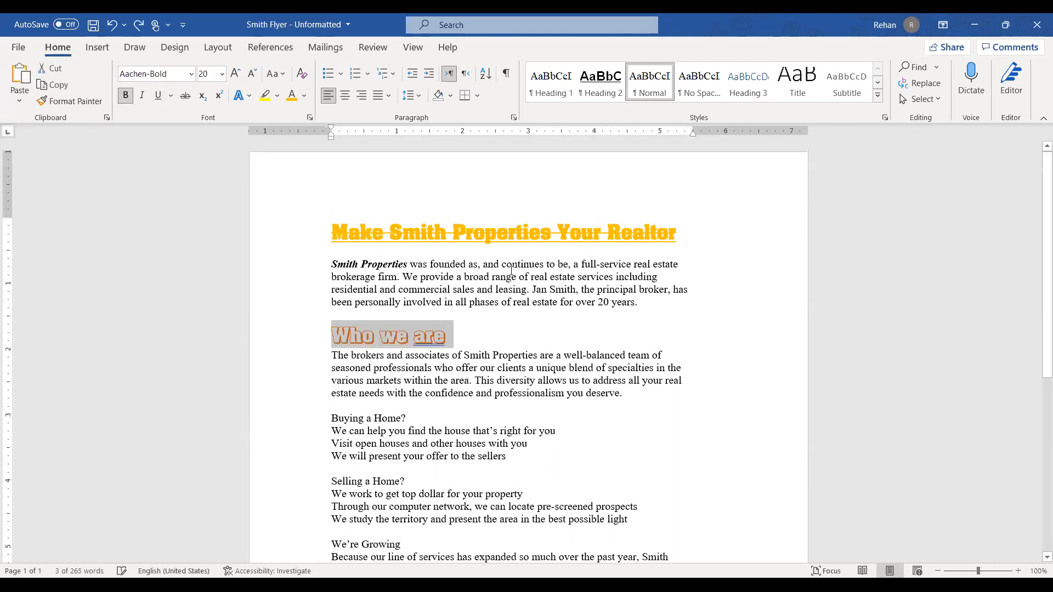
left_click(397, 334)
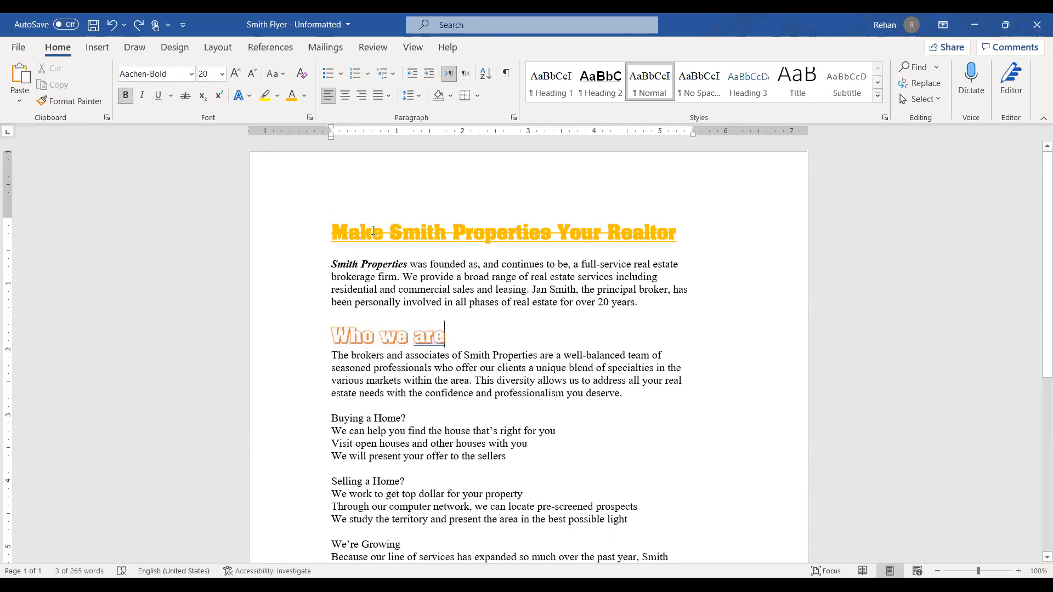
scroll(424, 302, "down", 1)
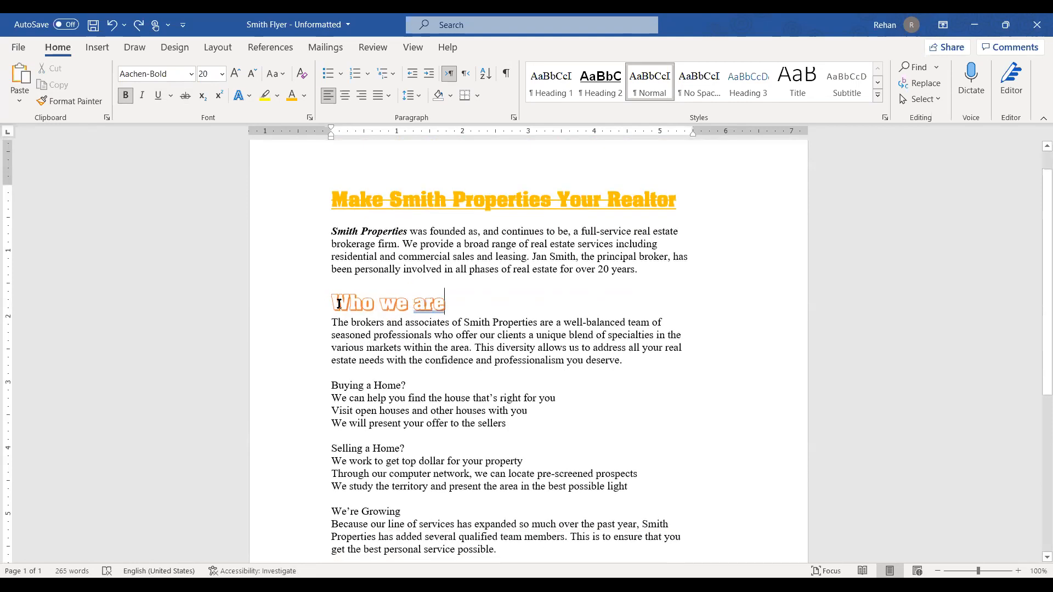
left_click_drag(331, 303, 453, 308)
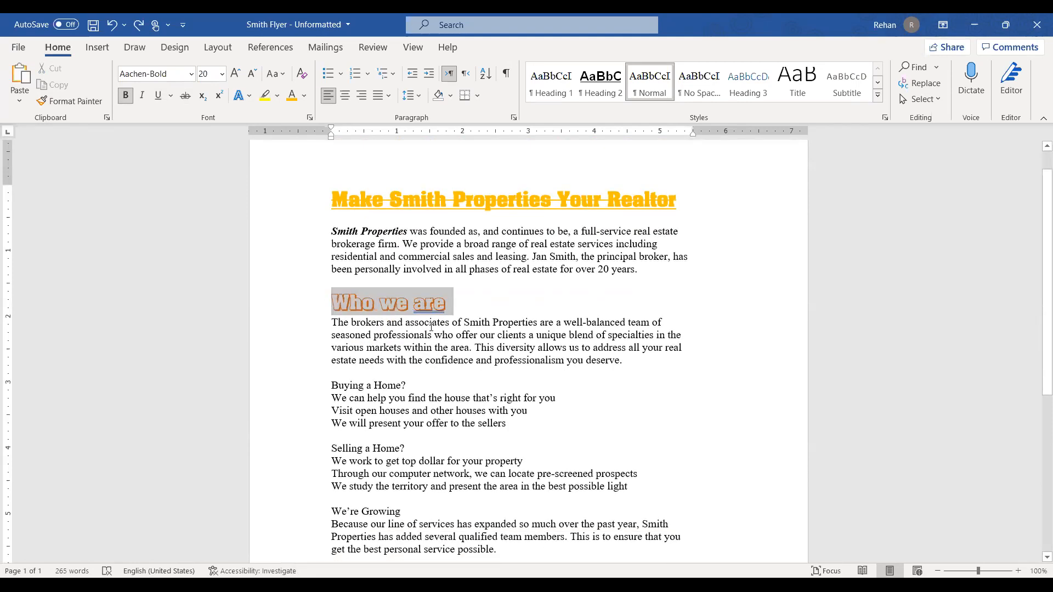
scroll(407, 286, "down", 2)
scroll(407, 287, "down", 3)
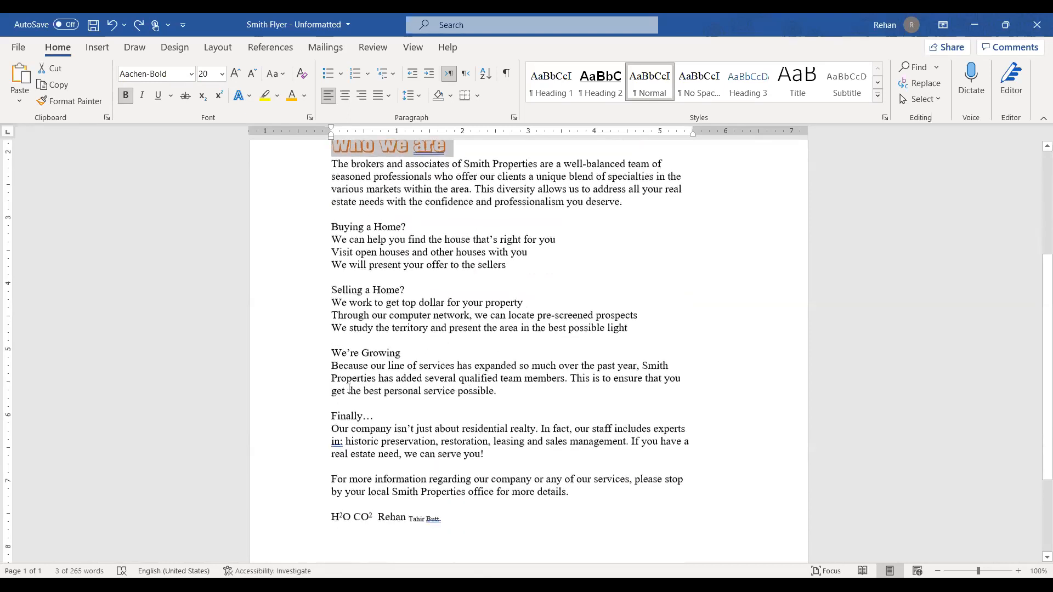
scroll(349, 388, "up", 1)
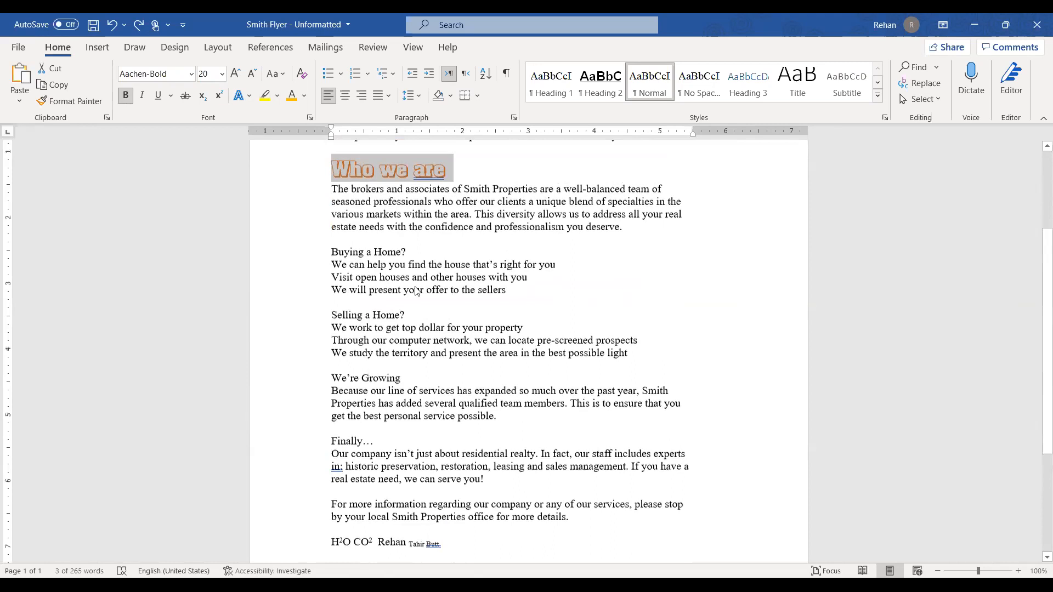
scroll(416, 291, "up", 4)
left_click(352, 164)
left_click(535, 263)
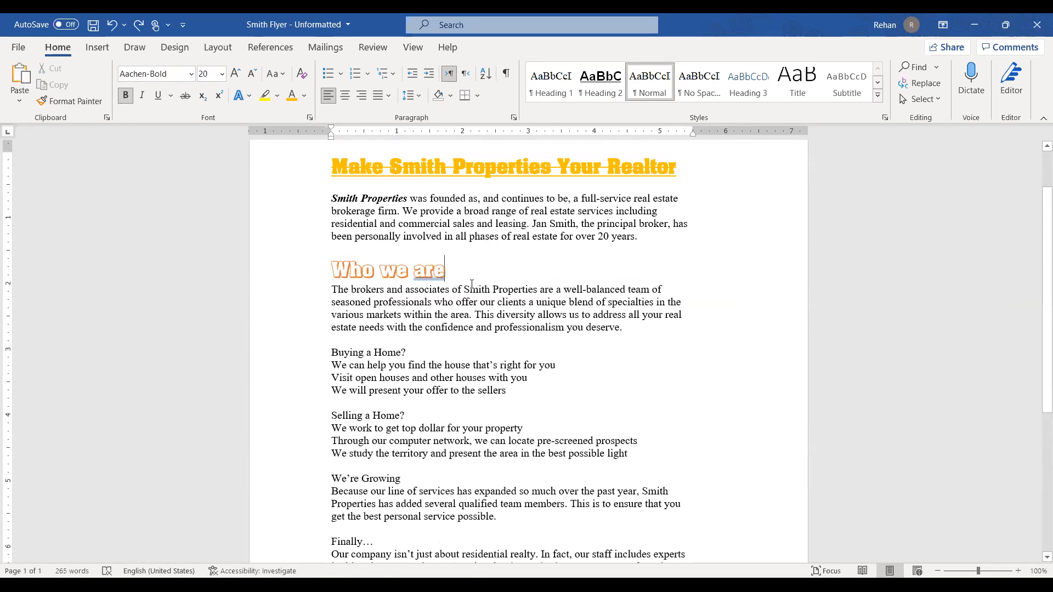
scroll(469, 284, "up", 1)
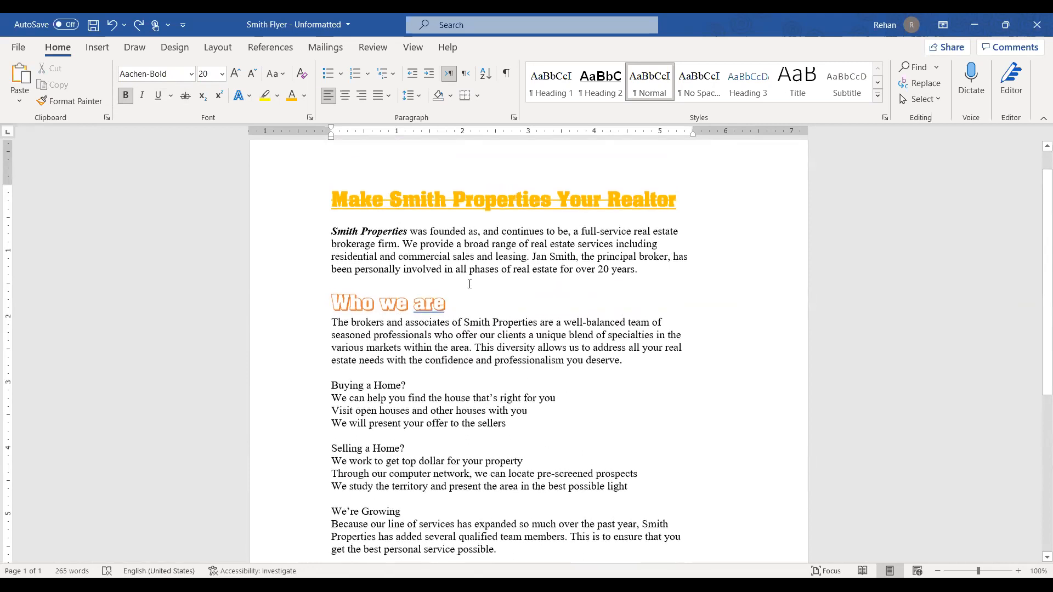
scroll(469, 283, "down", 1)
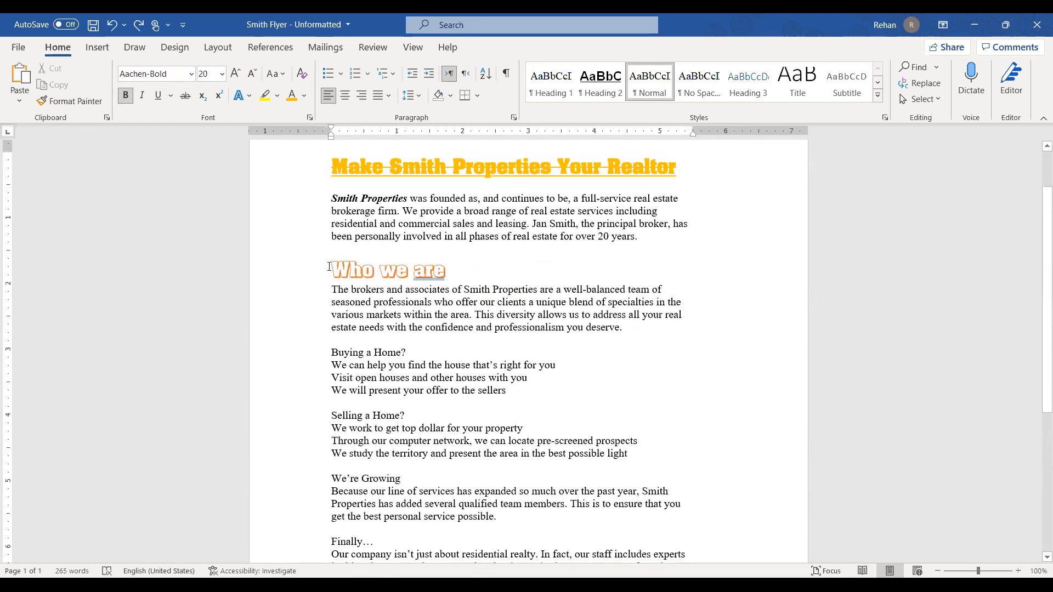
Pick up the "Who we are" heading's formatting with Format Painter for repeated use and apply it to "Buying a Home?".
left_click_drag(332, 268, 439, 269)
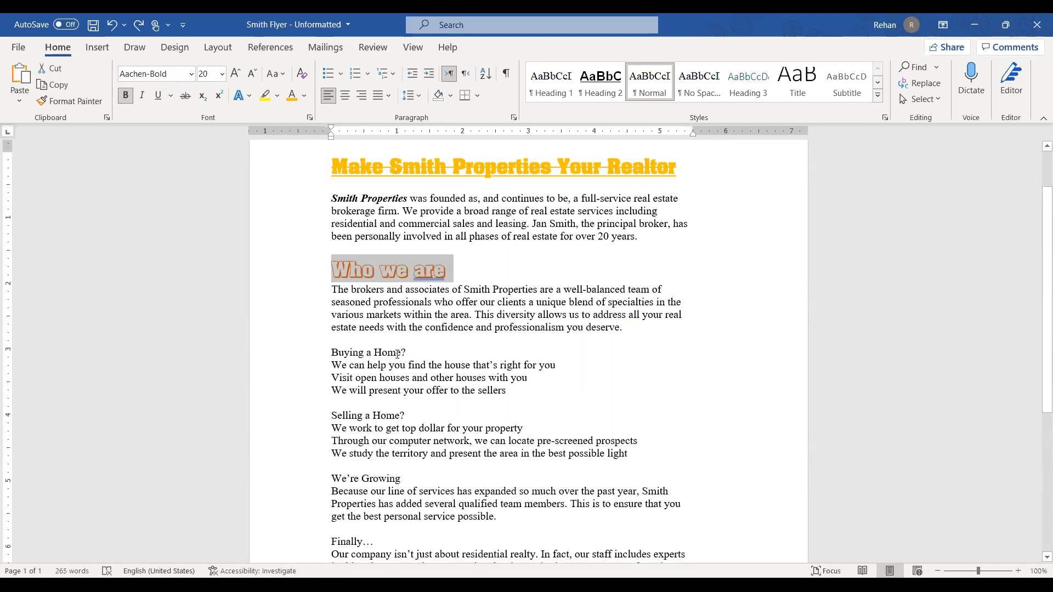
left_click(71, 102)
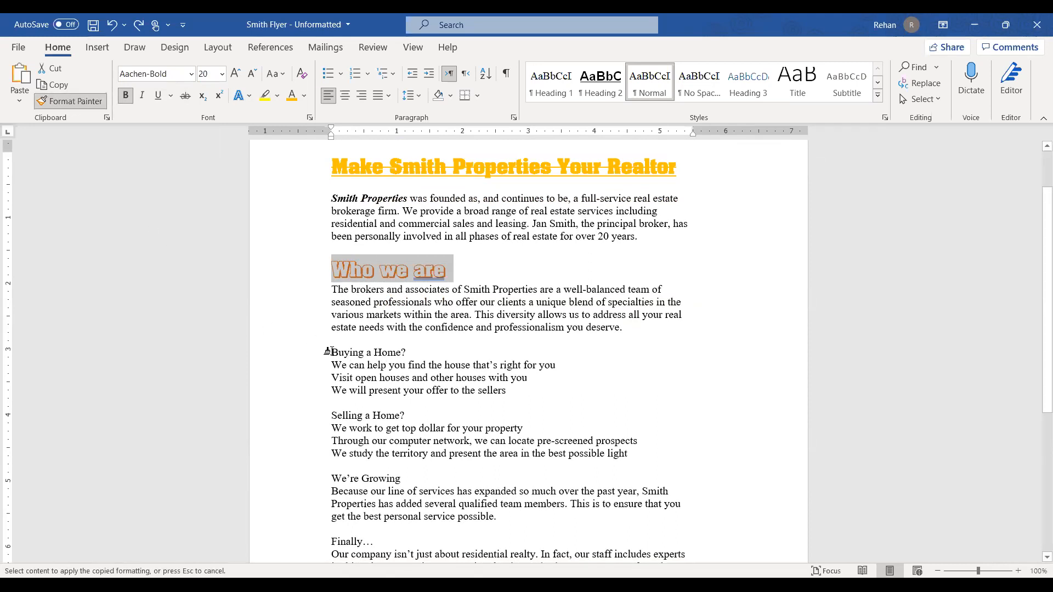
left_click_drag(407, 354, 332, 358)
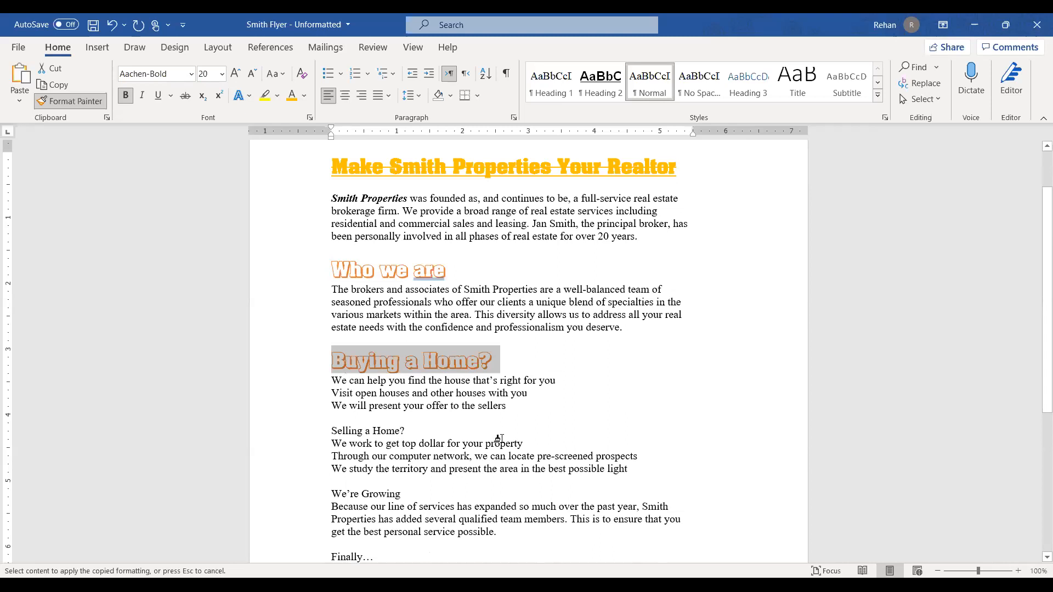
Apply the "Who we are" formatting to the headings "Selling a Home?" and "We're Growing", and turn Format Painter off.
scroll(423, 356, "down", 1)
scroll(413, 360, "down", 2)
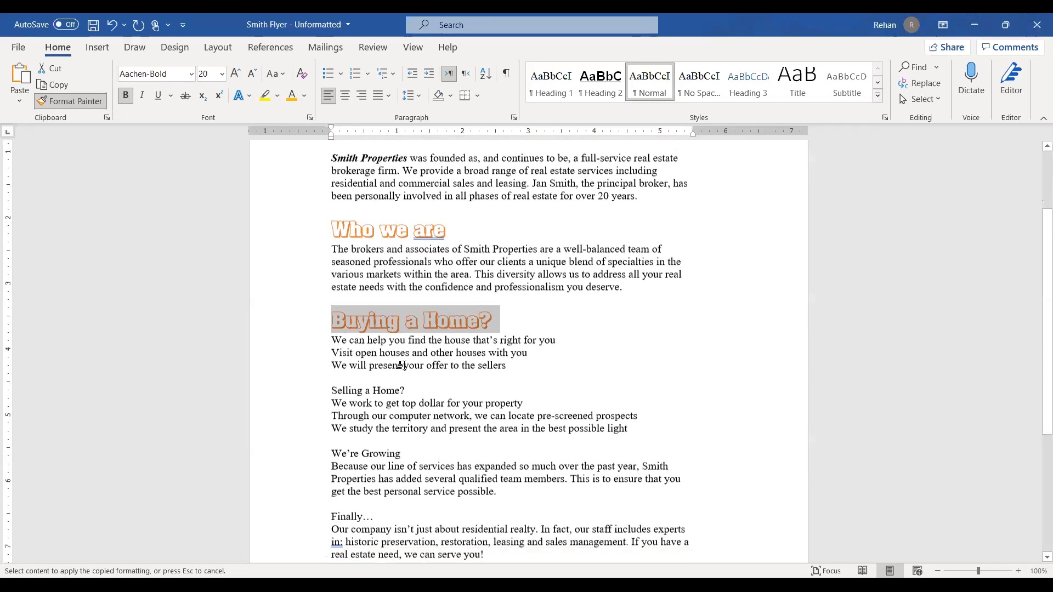
left_click_drag(406, 367, 332, 368)
left_click_drag(403, 445, 330, 444)
scroll(545, 322, "up", 1)
scroll(544, 322, "up", 1)
scroll(544, 321, "down", 2)
scroll(544, 322, "down", 3)
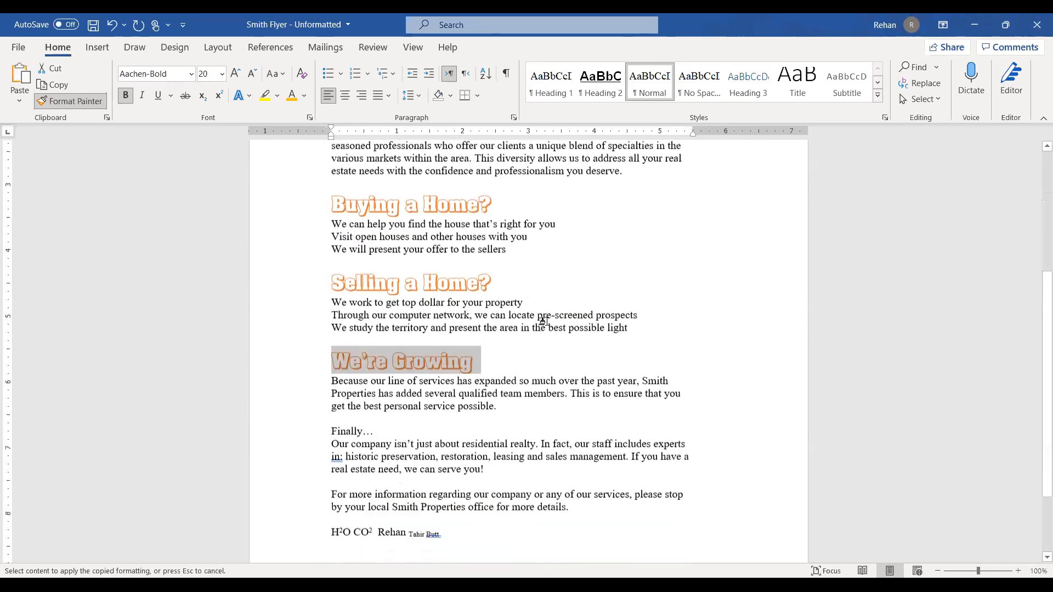
scroll(543, 321, "up", 4)
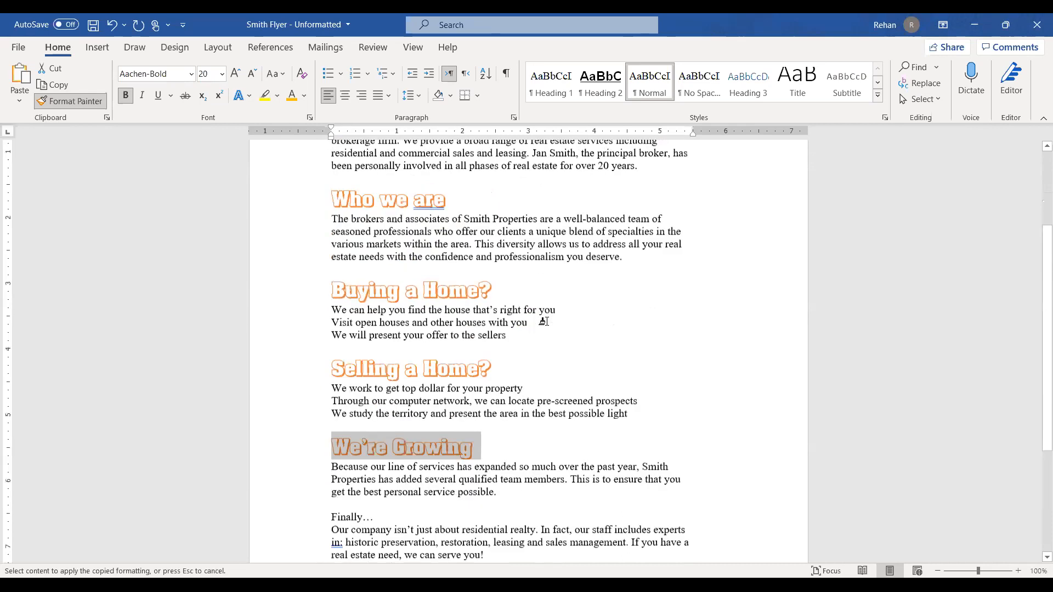
scroll(543, 322, "up", 2)
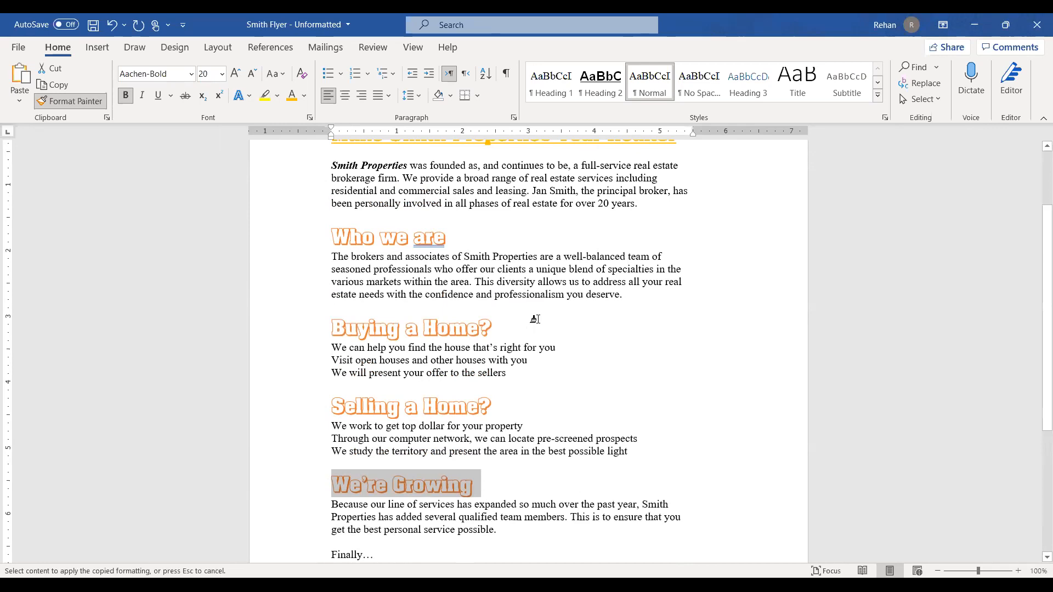
key("Escape")
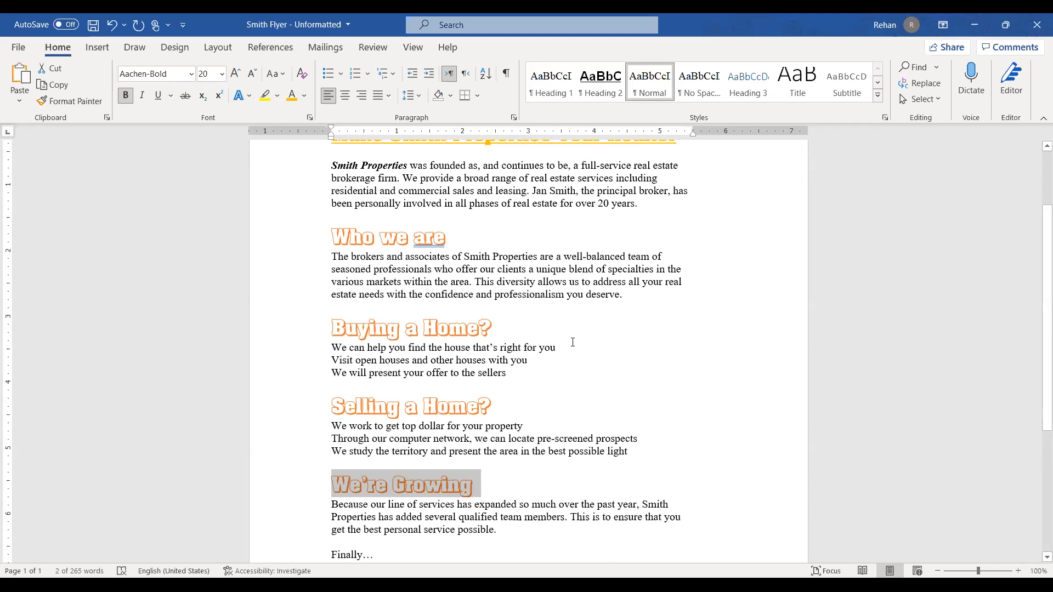
left_click_drag(561, 203, 599, 191)
left_click(546, 305)
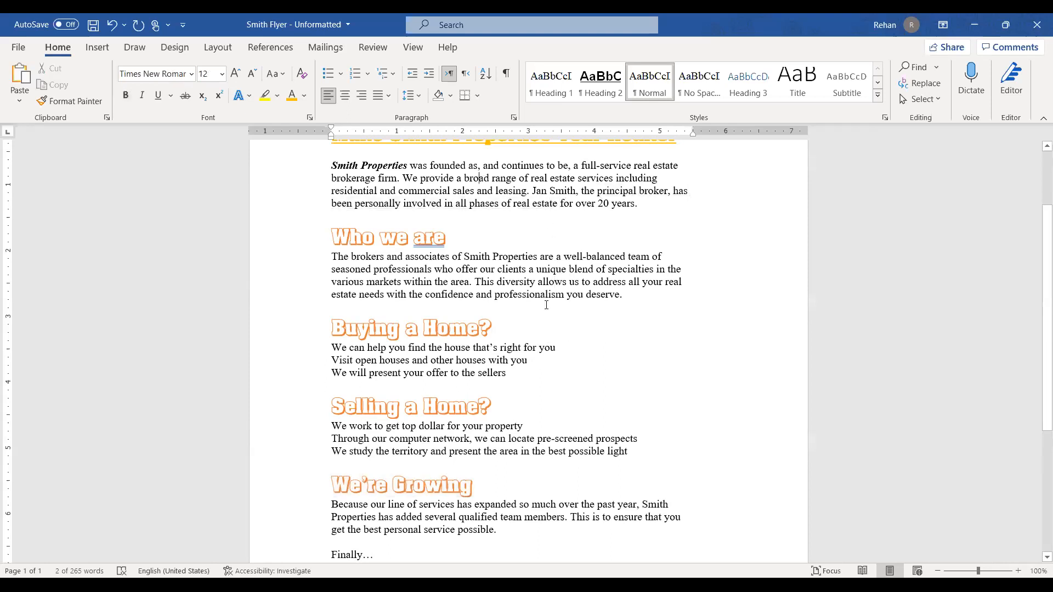
left_click_drag(456, 360, 543, 361)
left_click(378, 360)
left_click_drag(378, 348, 358, 335)
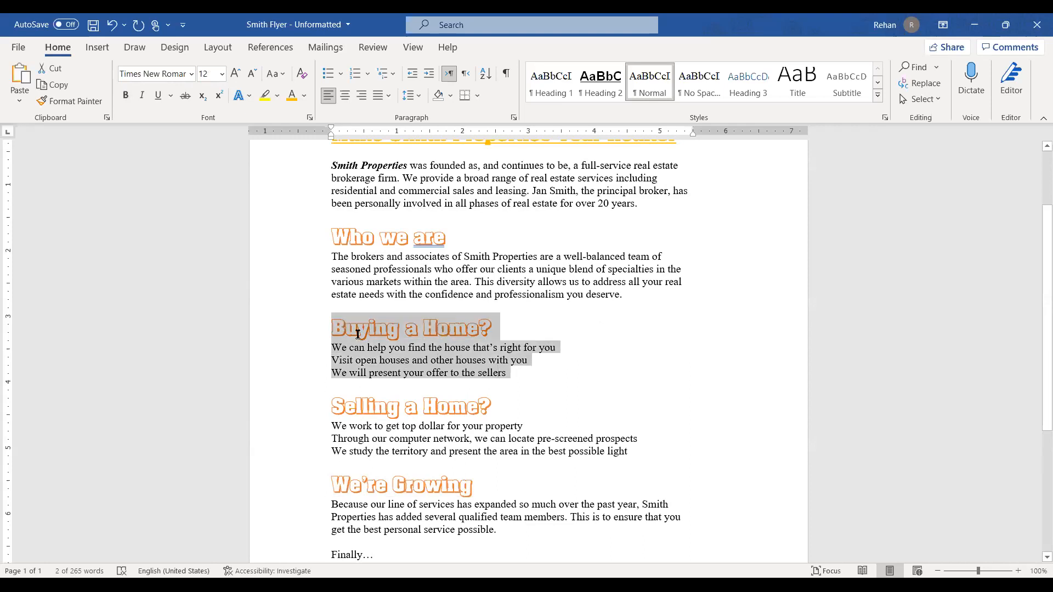
left_click_drag(360, 239, 532, 270)
left_click(630, 345)
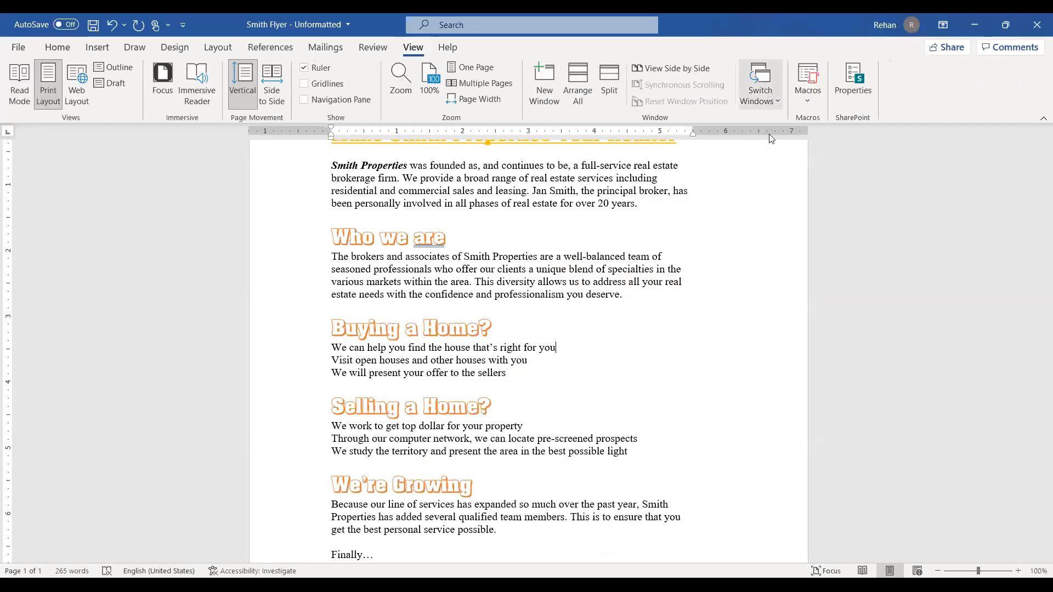
Switch to the Document2 window and delete all of its content.
left_click(789, 131)
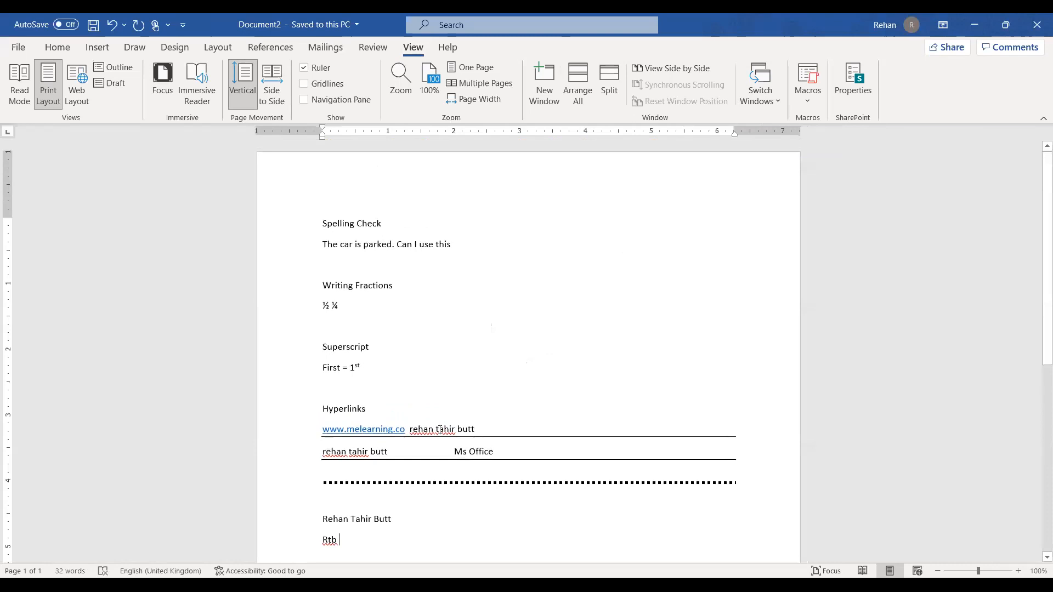
left_click(518, 316)
key("ctrl+a")
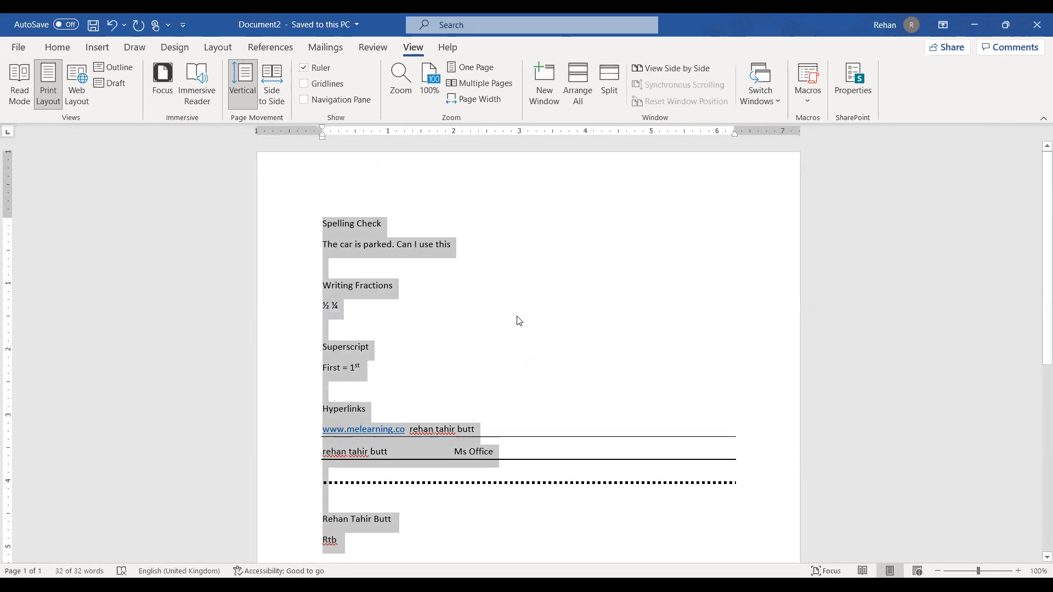
key("Delete")
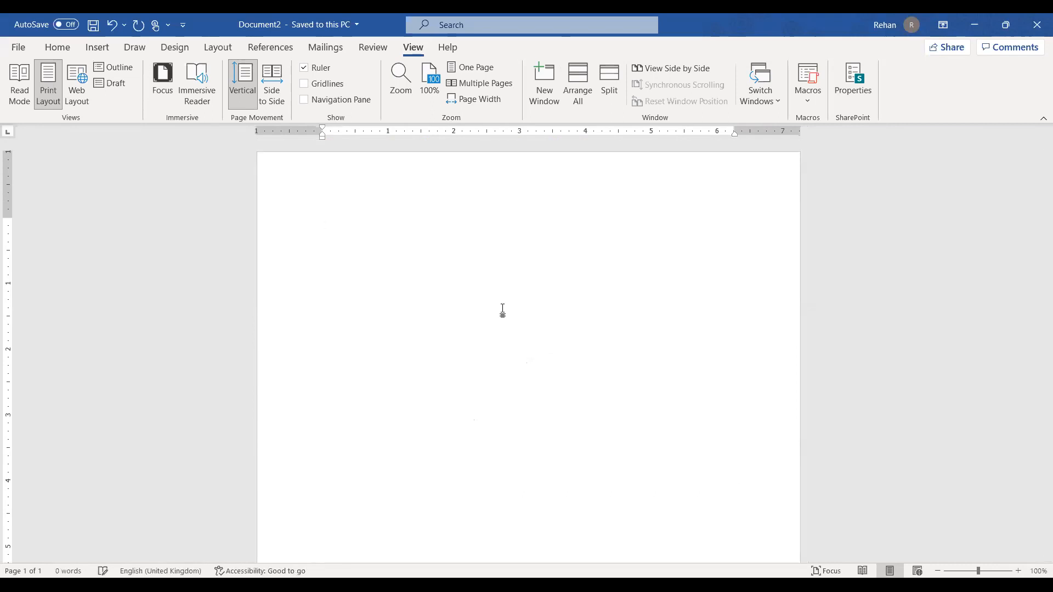
left_click(69, 49)
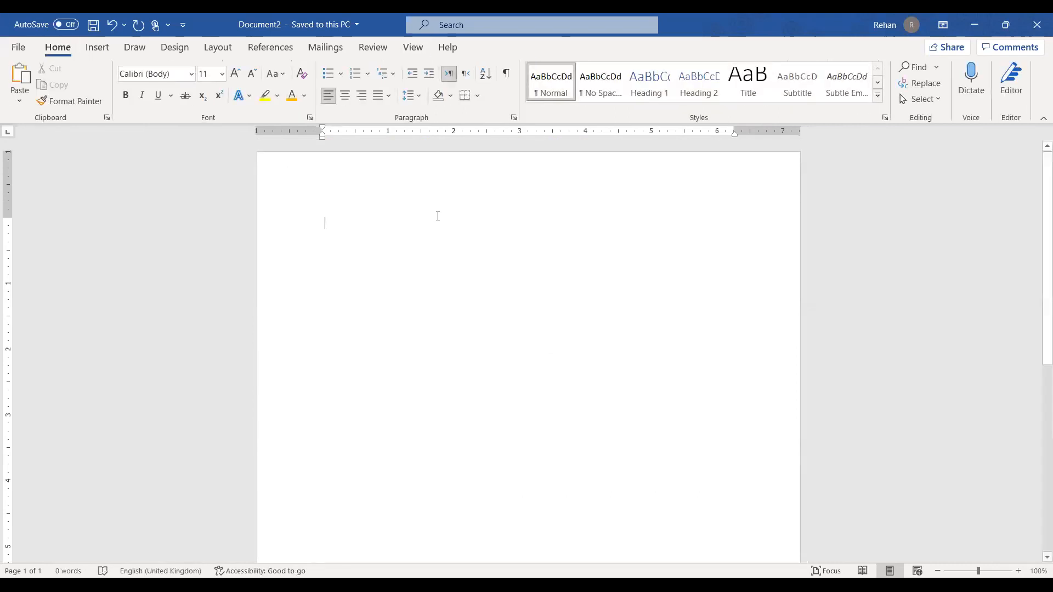
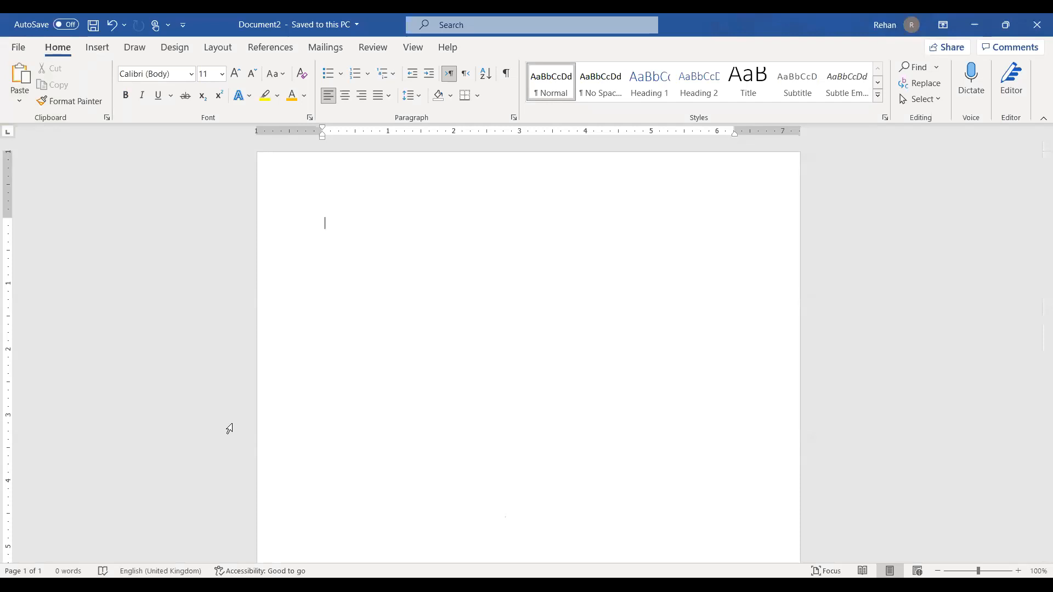
Enter a list of five first names in the blank document, each on its own line.
type("Rehan")
key("Return")
type("Ihsan")
key("Return")
type("Hadi")
key("Return")
type("Hoori")
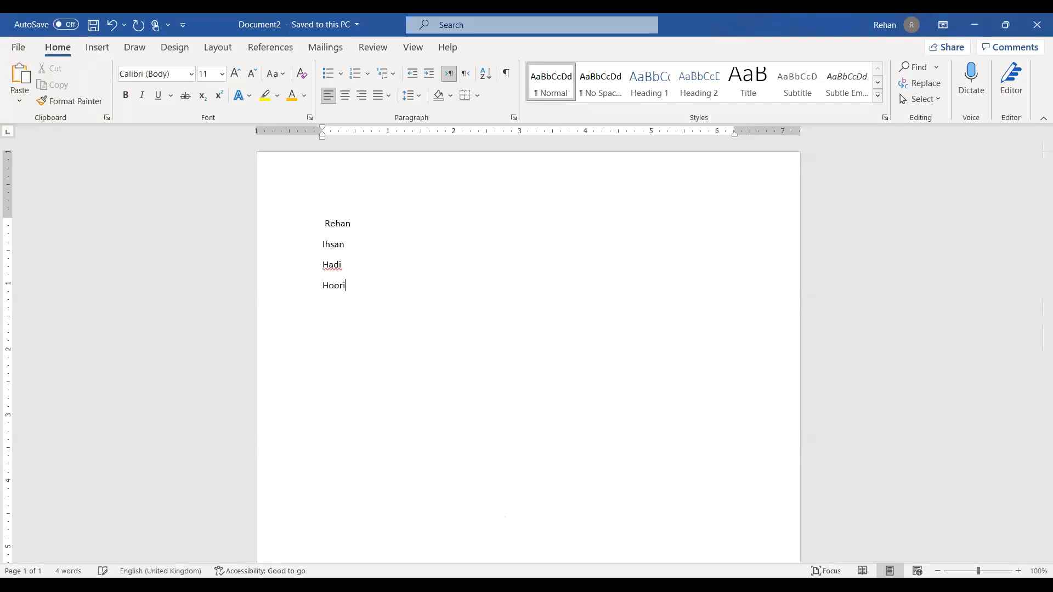
type("y")
key("BackSpace")
type("ya")
key("Return")
type("Mannal")
key("Return")
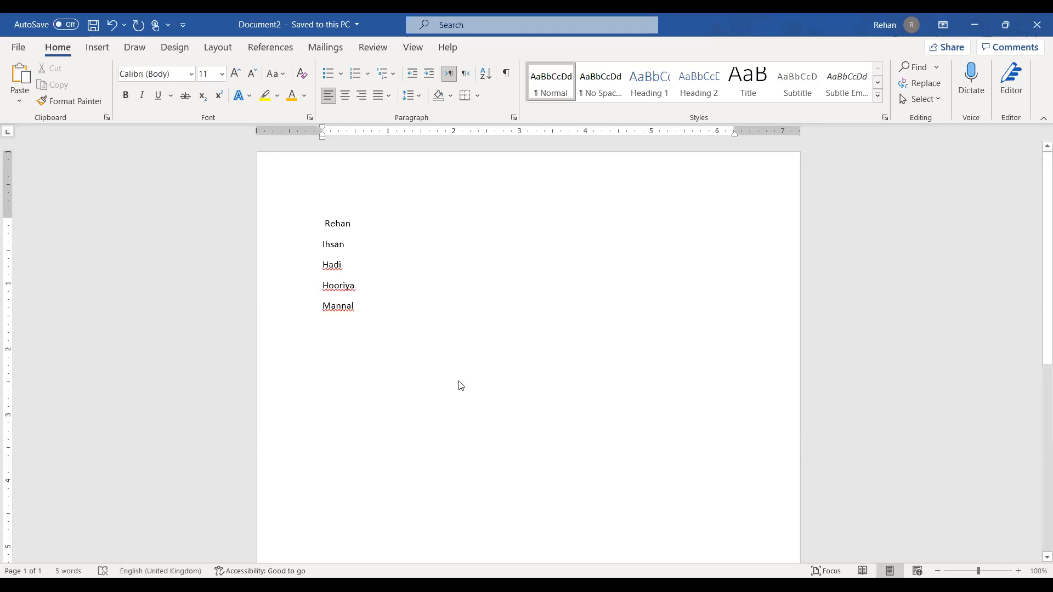
Ignore all spelling flags for the third name in the list.
key("shift+F10")
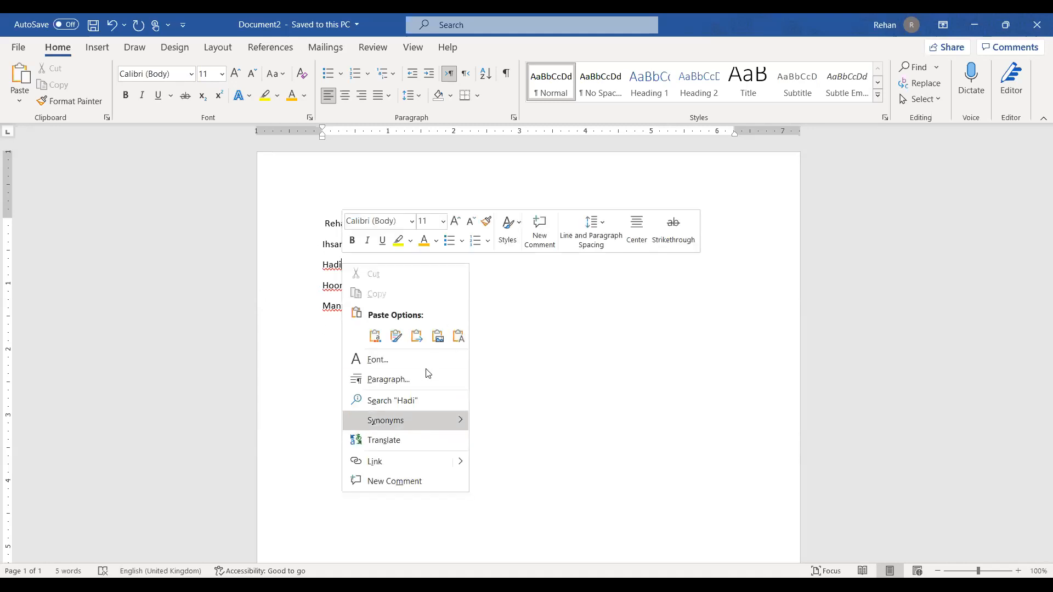
left_click(336, 266)
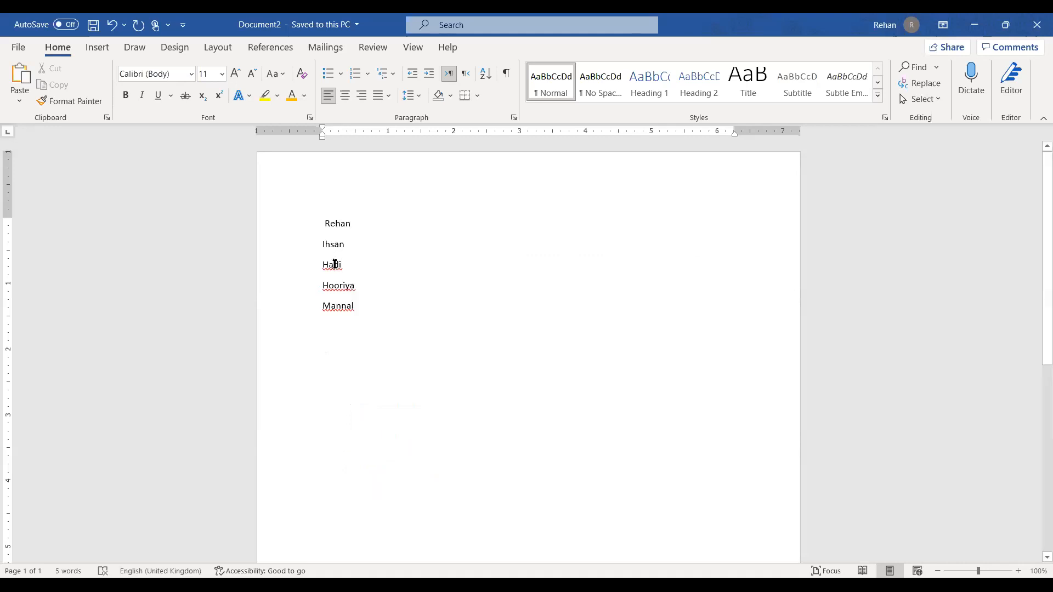
key("shift+F10")
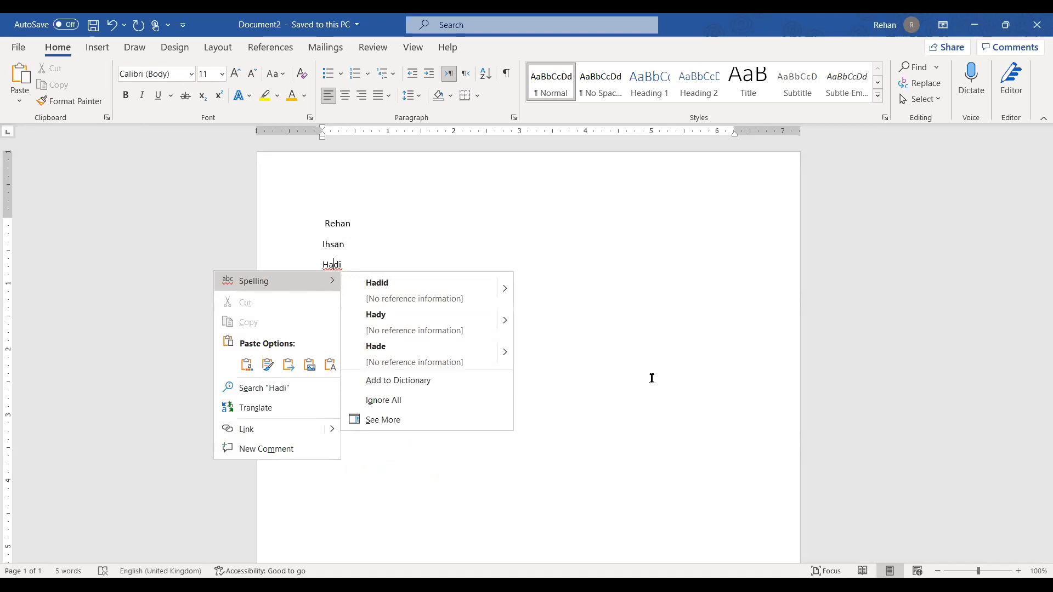
left_click(410, 404)
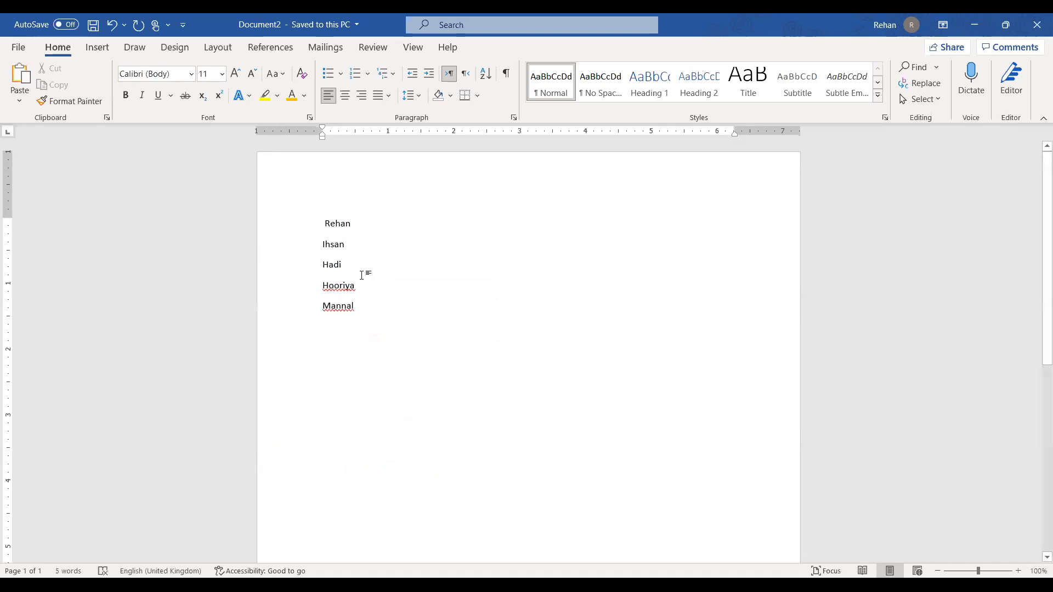
left_click(371, 275)
key("shift+Return")
type("hadi")
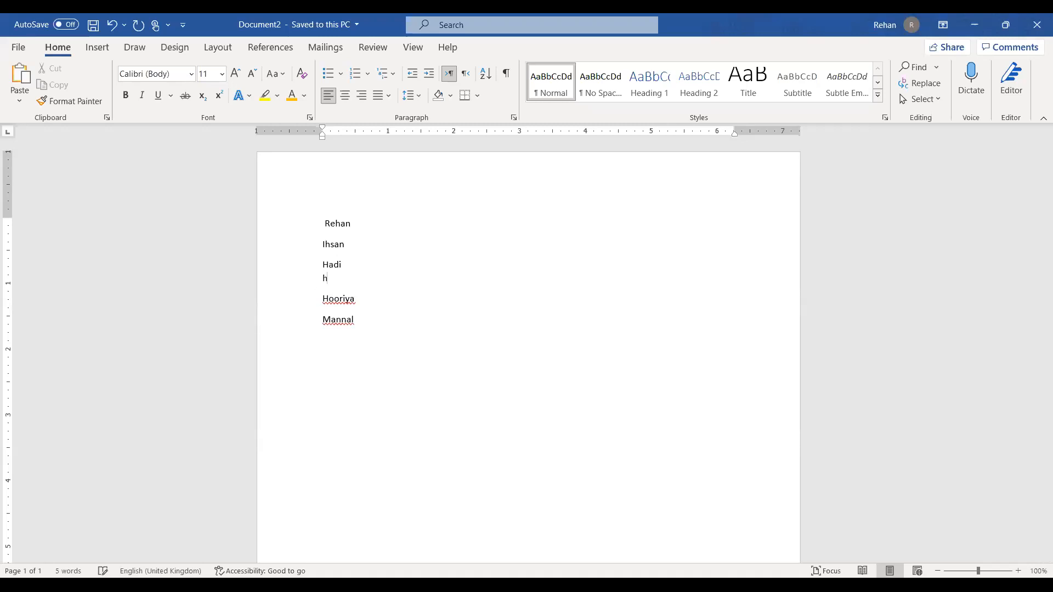
key("Return")
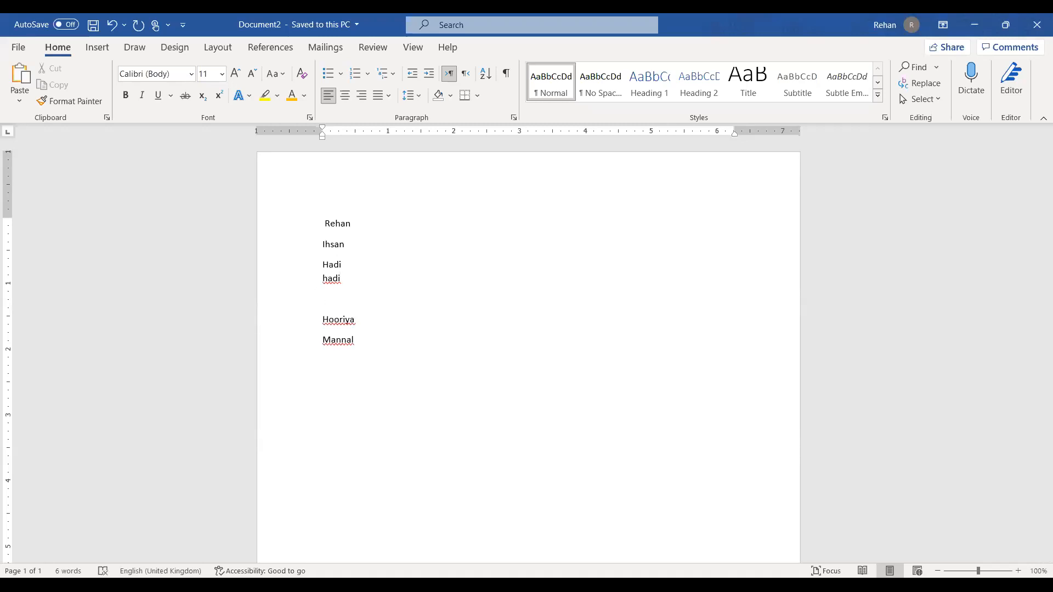
key("BackSpace")
key("BackSpace")
key("BackSpace")
key("BackSpace")
key("BackSpace")
key("BackSpace")
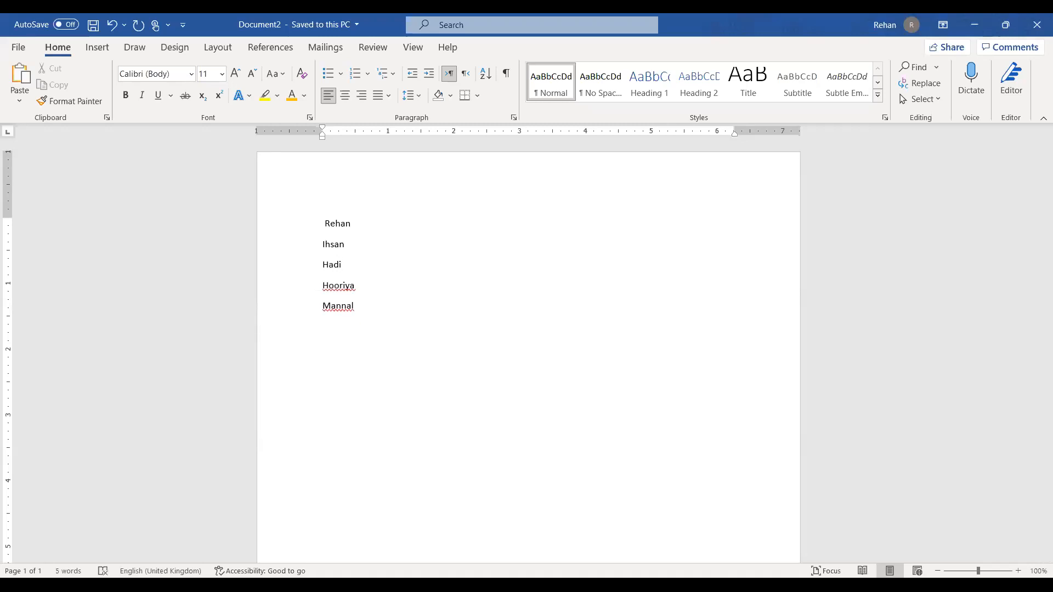
Remove the space before the first name and apply the 1), 2), 3) numbering format to all five names.
left_click(324, 223)
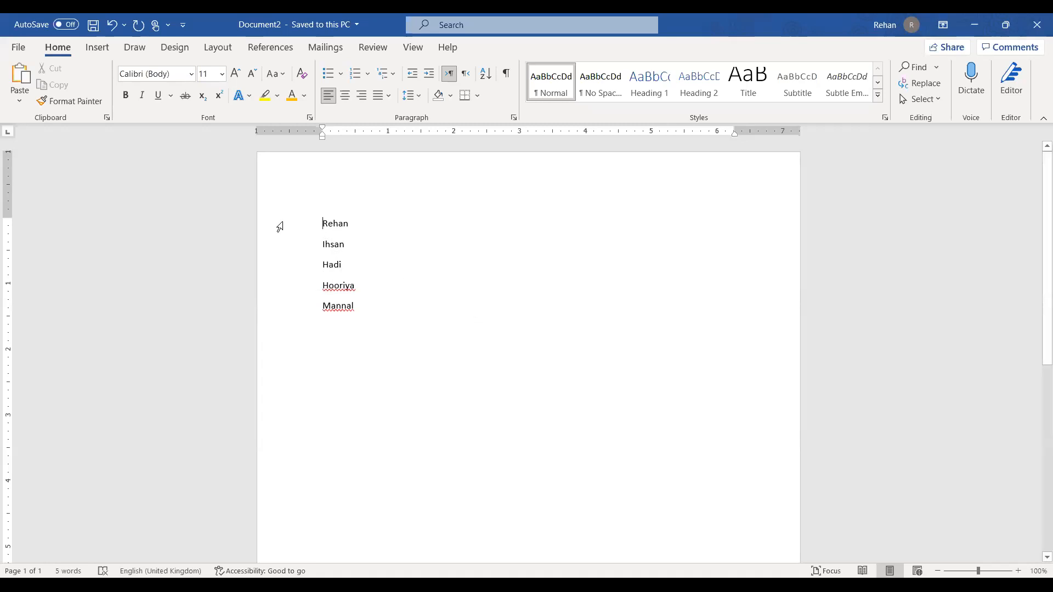
left_click_drag(322, 221, 380, 311)
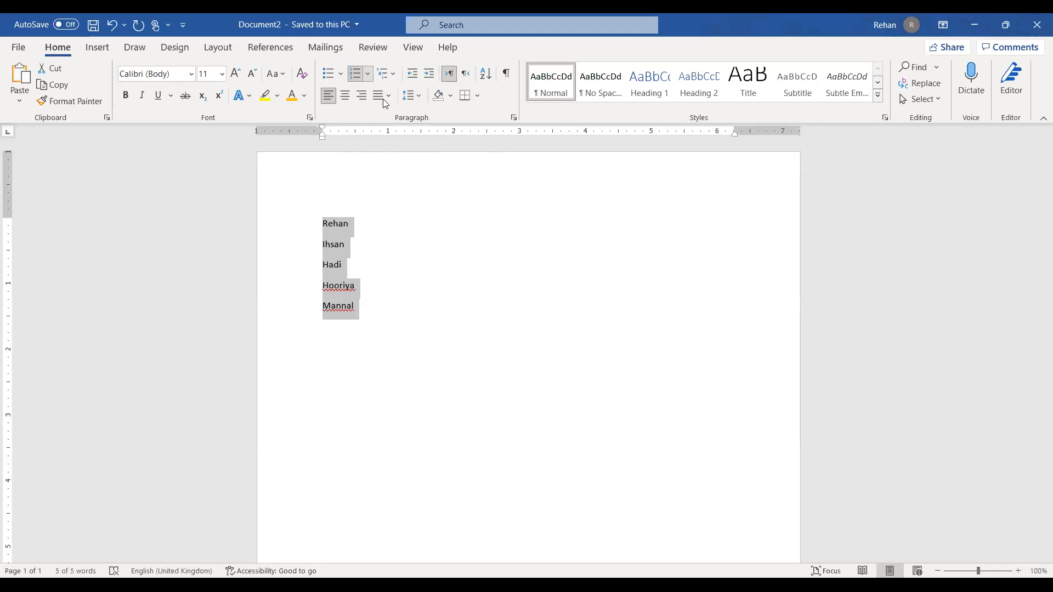
left_click(368, 73)
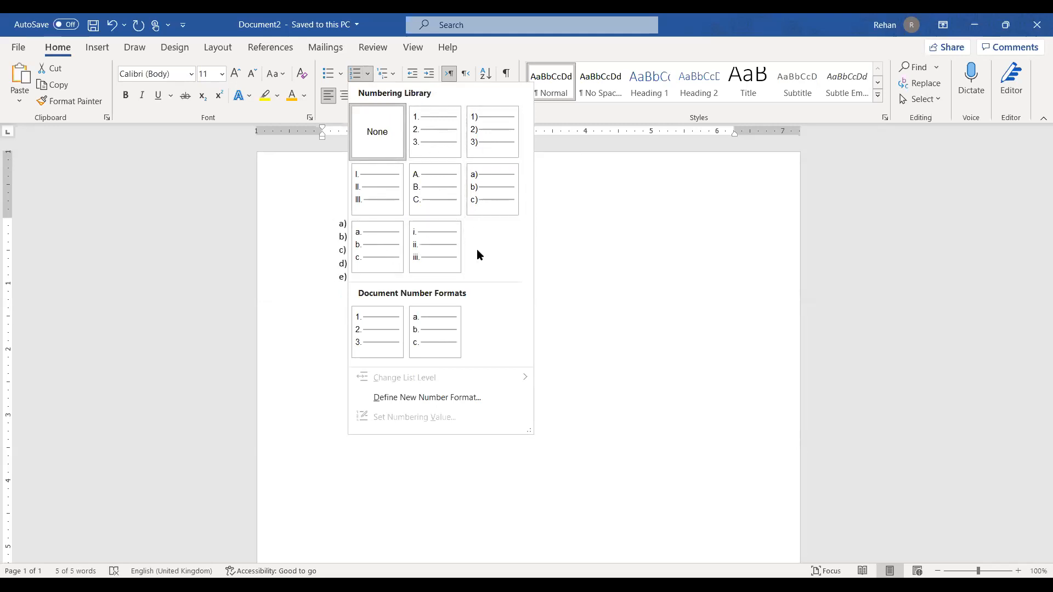
left_click(486, 143)
Add two more first names as items 6 and 7 of the numbered list and end the list.
left_click(447, 281)
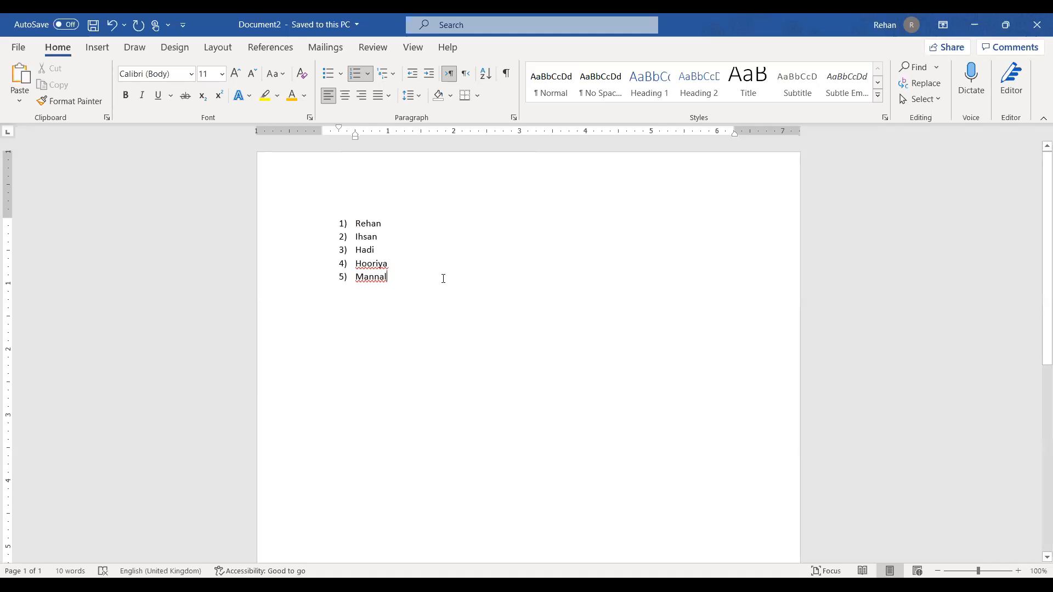
key("Return")
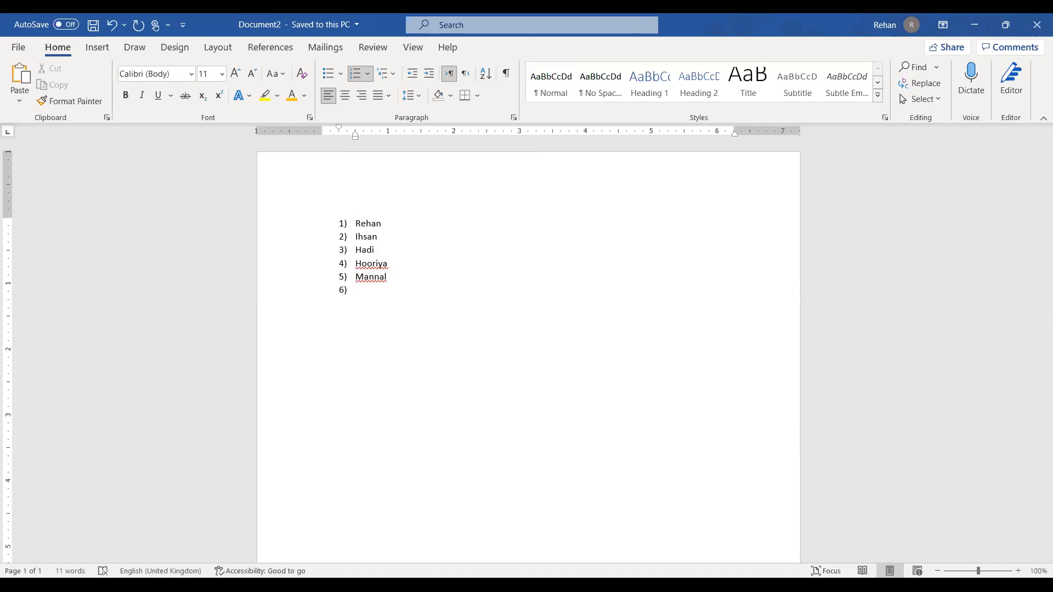
type("Adnan")
key("Return")
type("Younes")
key("Return")
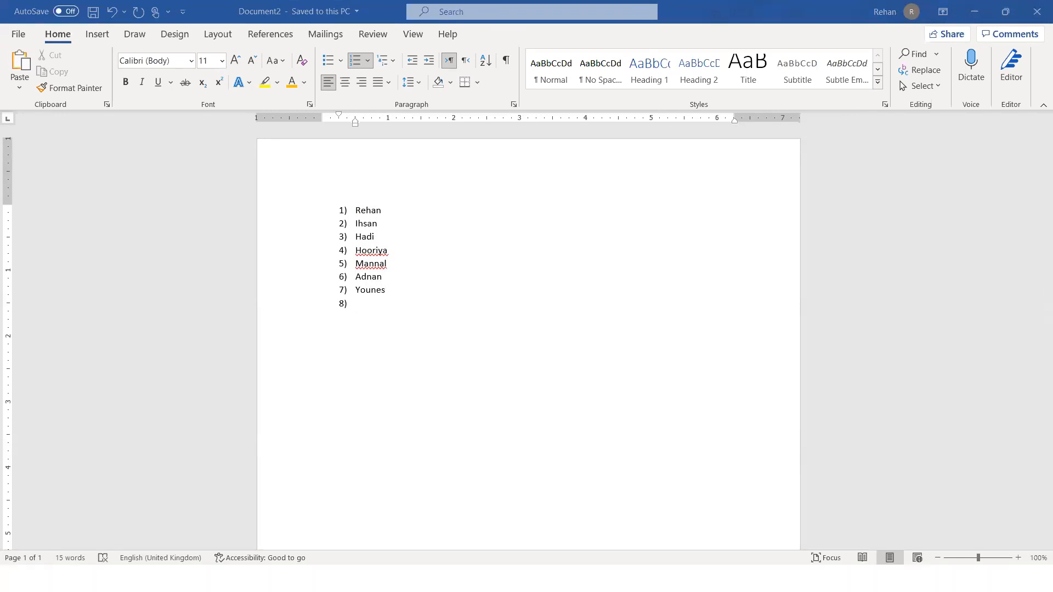
key("Return")
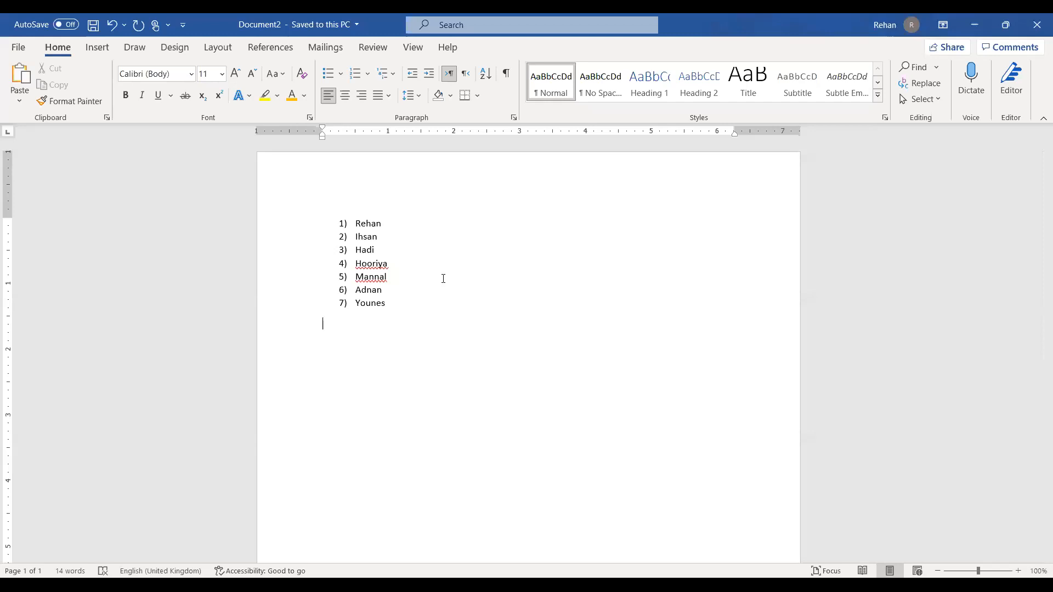
Below the list, enter the lines "We are all learning Ms Office" and "Ms Office contains the following application".
type("We are all learning Ms Office")
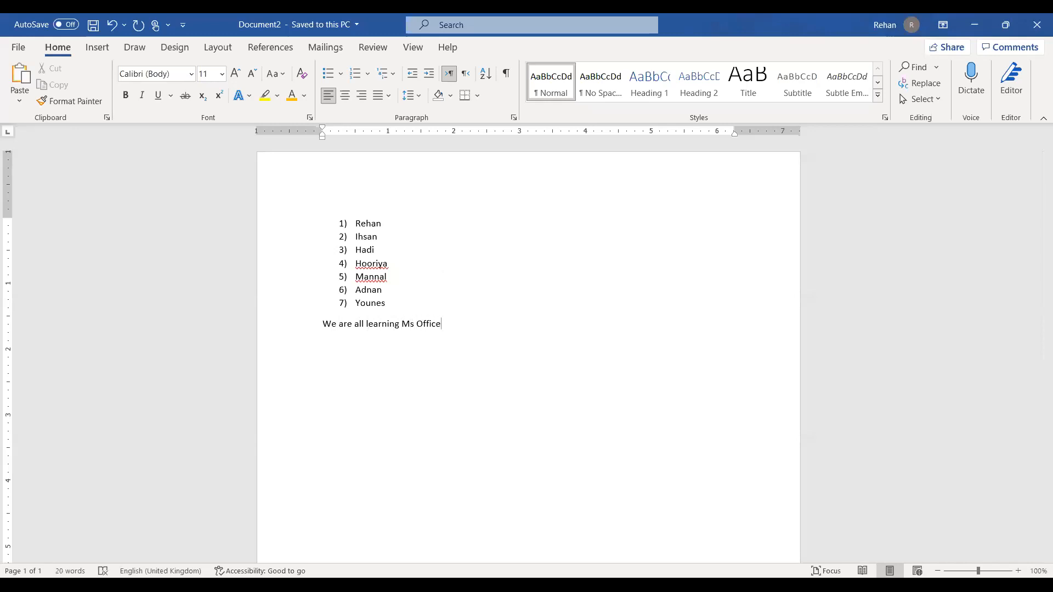
key("Return")
type("Ms Office containf")
key("BackSpace")
type("s the following applcation")
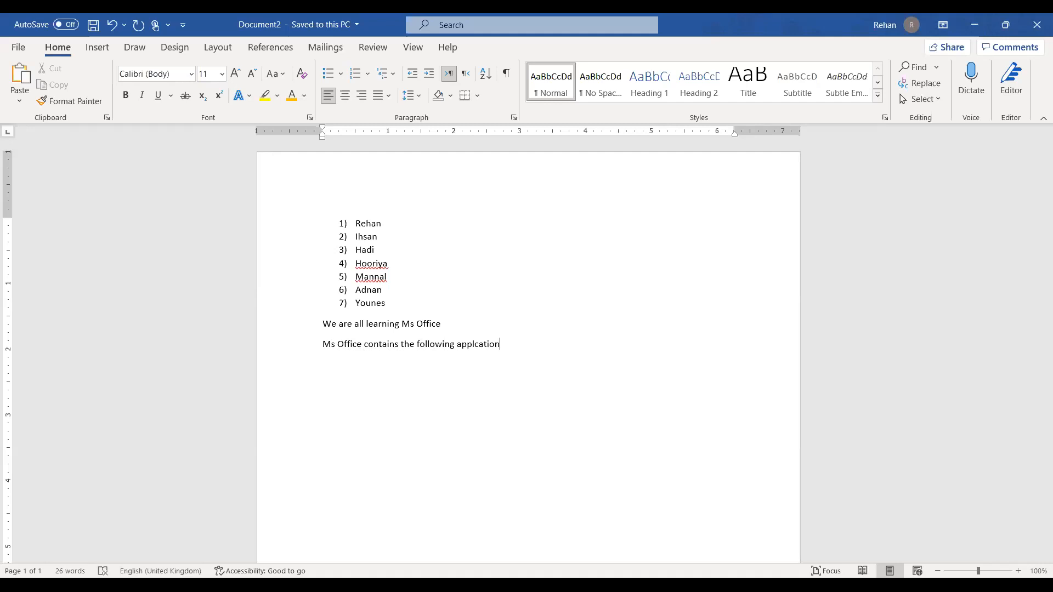
Enter the application names Ms Word, Ms Excel and Ms PowerPoint on separate lines below the second sentence.
key("Return")
type("Ms Word")
key("Return")
type("Ms Excel")
key("Return")
type("Ms POe")
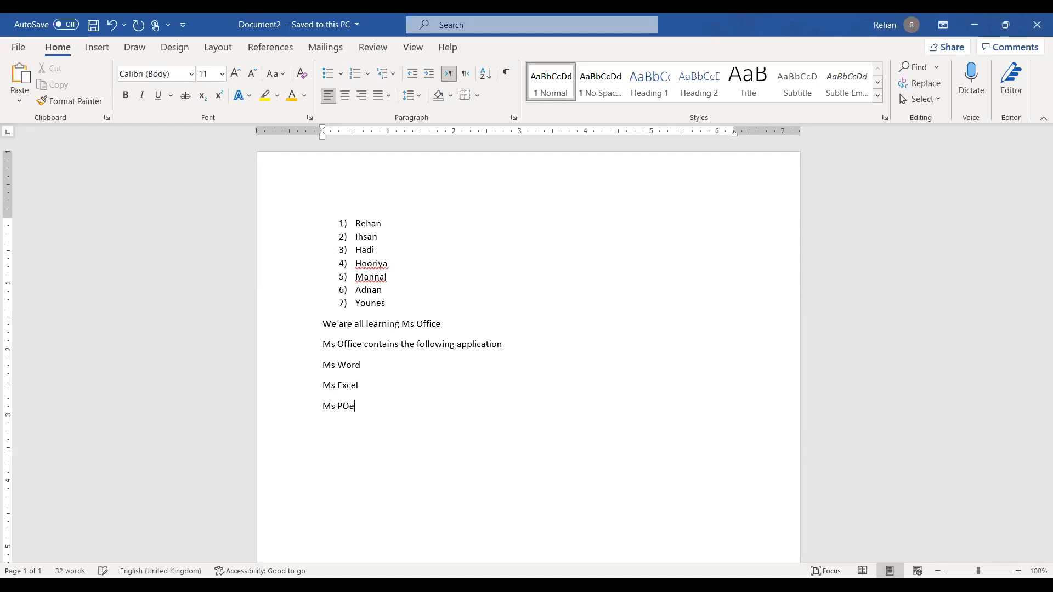
key("BackSpace")
type("werPOint")
key("Return")
Correct the capitalization of "Ms PowerPoint" and apply 1), 2), 3) numbering to the three application lines.
left_click(351, 405)
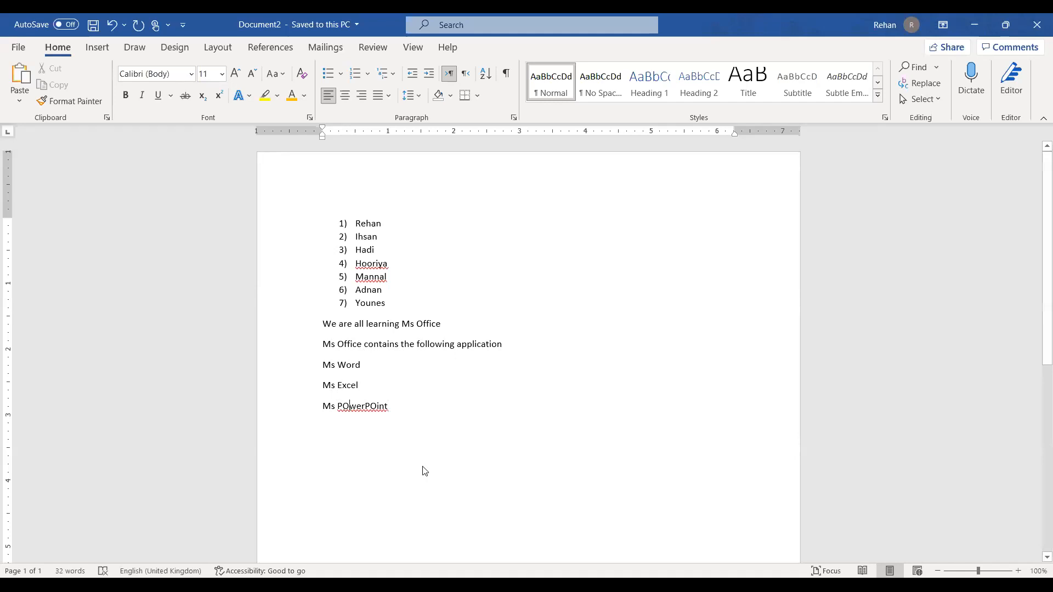
key("BackSpace")
type("o")
key("Right")
key("Right")
key("Right")
key("Right")
key("Right")
key("BackSpace")
type("o")
left_click_drag(299, 365, 308, 414)
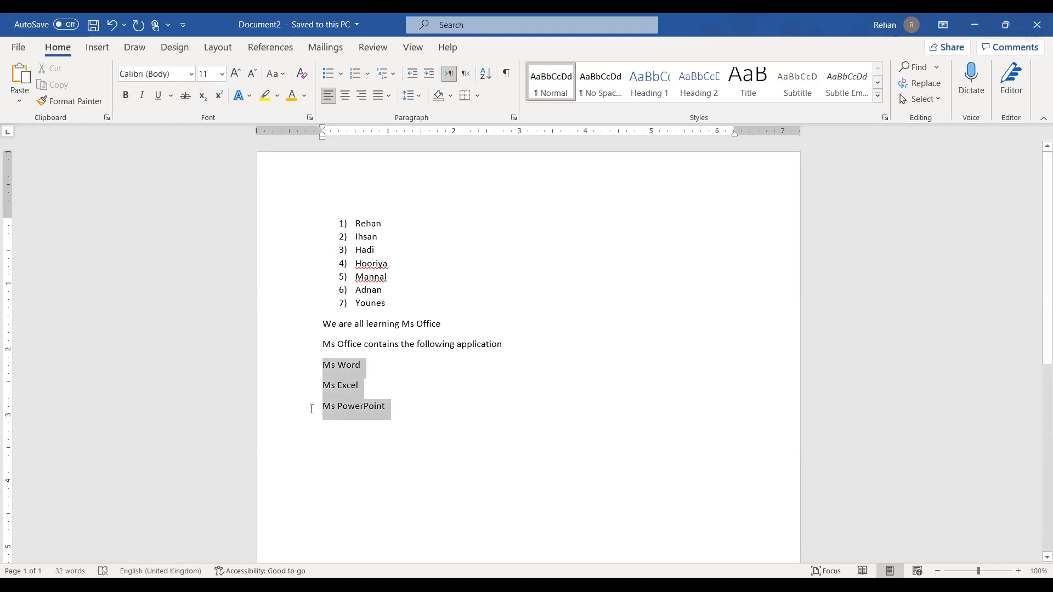
left_click(355, 72)
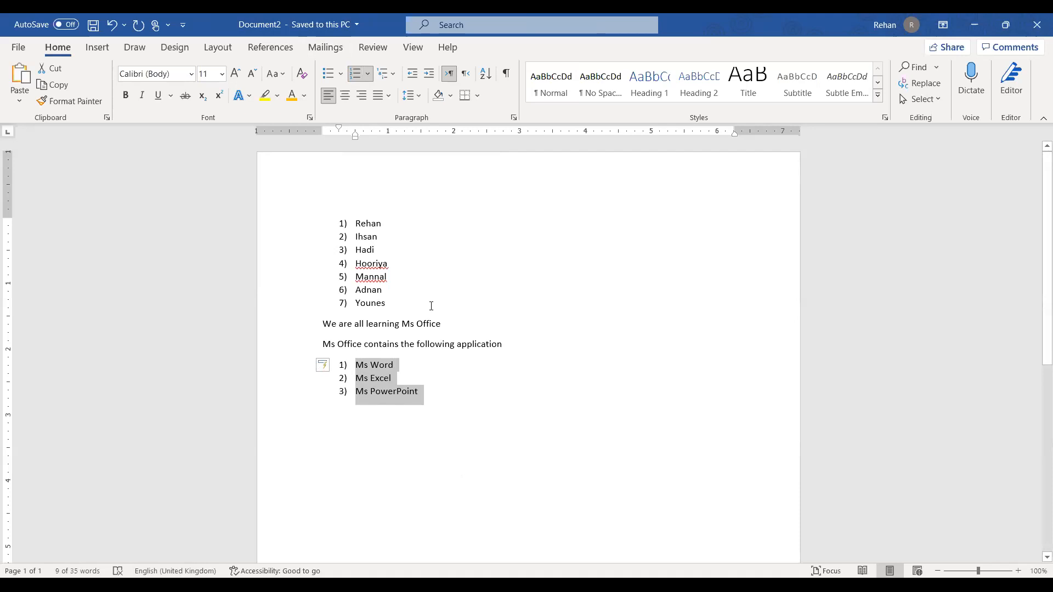
Insert a blank unnumbered line between the seventh name and the sentence "We are all learning Ms Office".
left_click(539, 319)
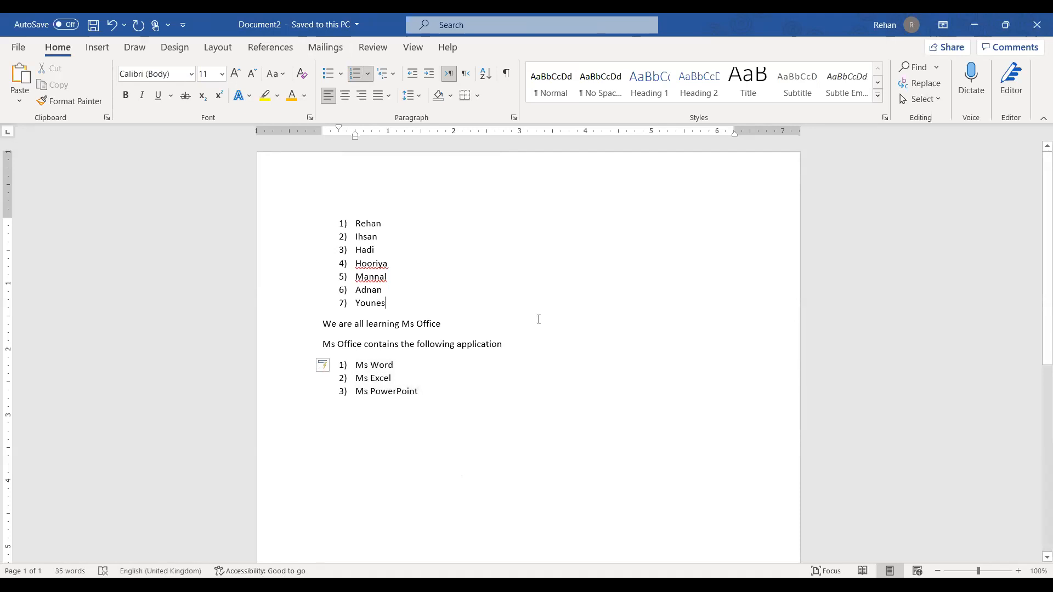
key("Return")
key("Return")
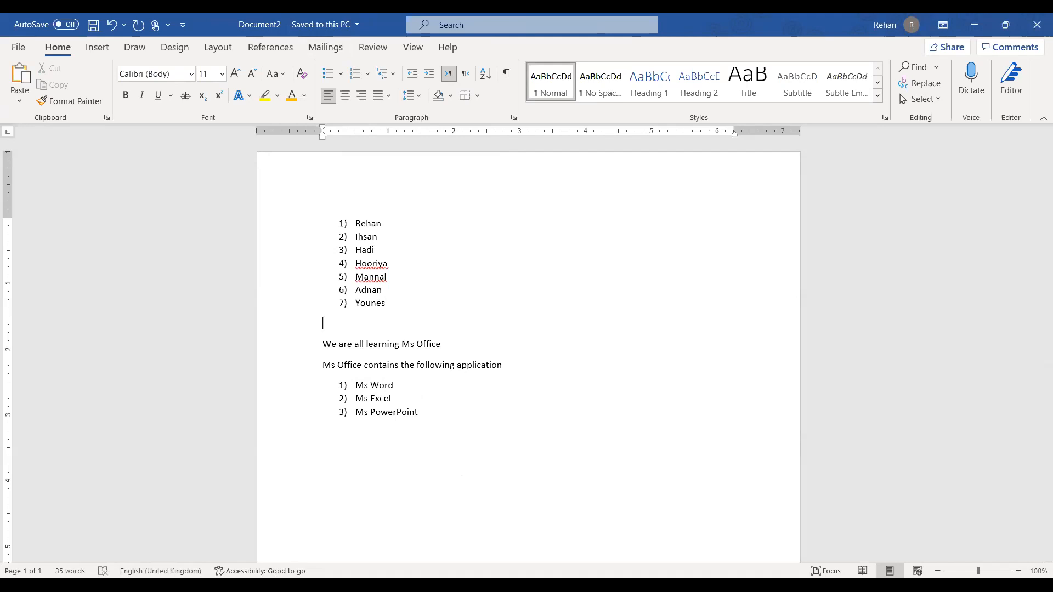
left_click(355, 75)
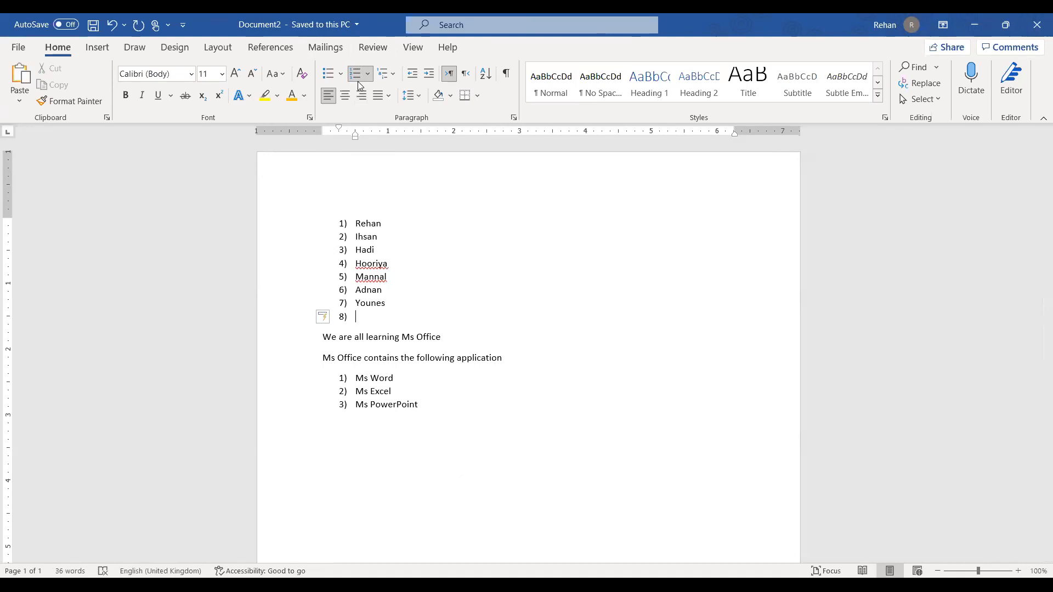
key("BackSpace")
key("BackSpace")
key("BackSpace")
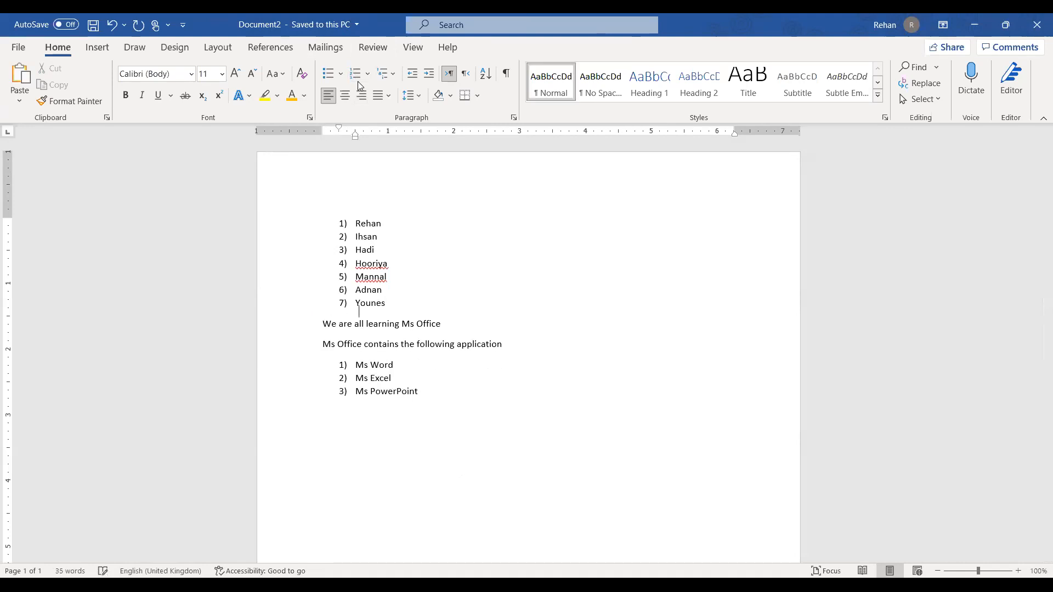
key("ctrl+z")
Add blank lines below the numbered names and enter three more first names there, each on its own line.
key("Return")
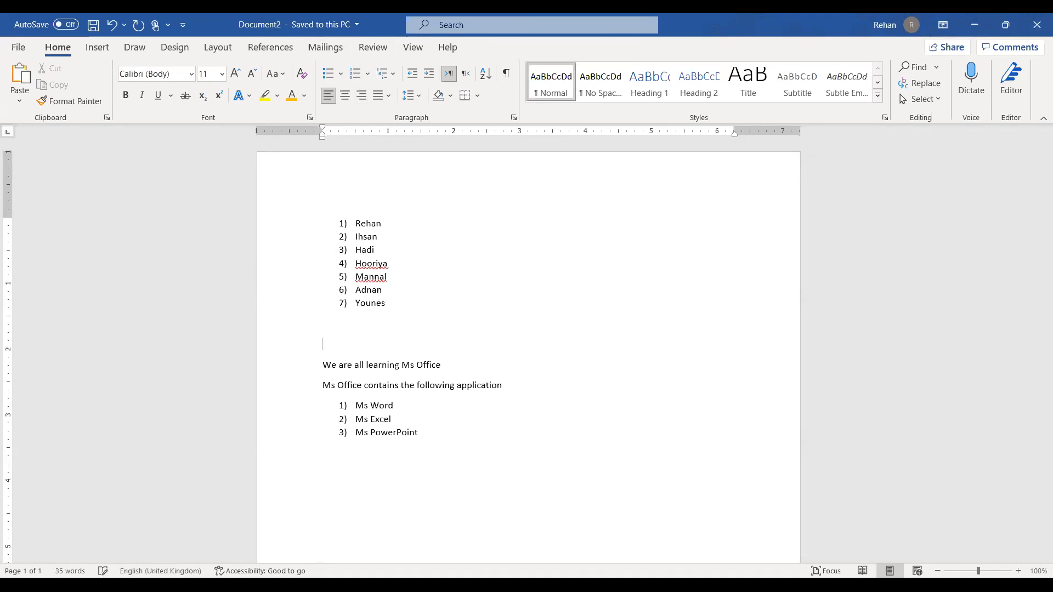
key("Return")
key("Up")
key("Up")
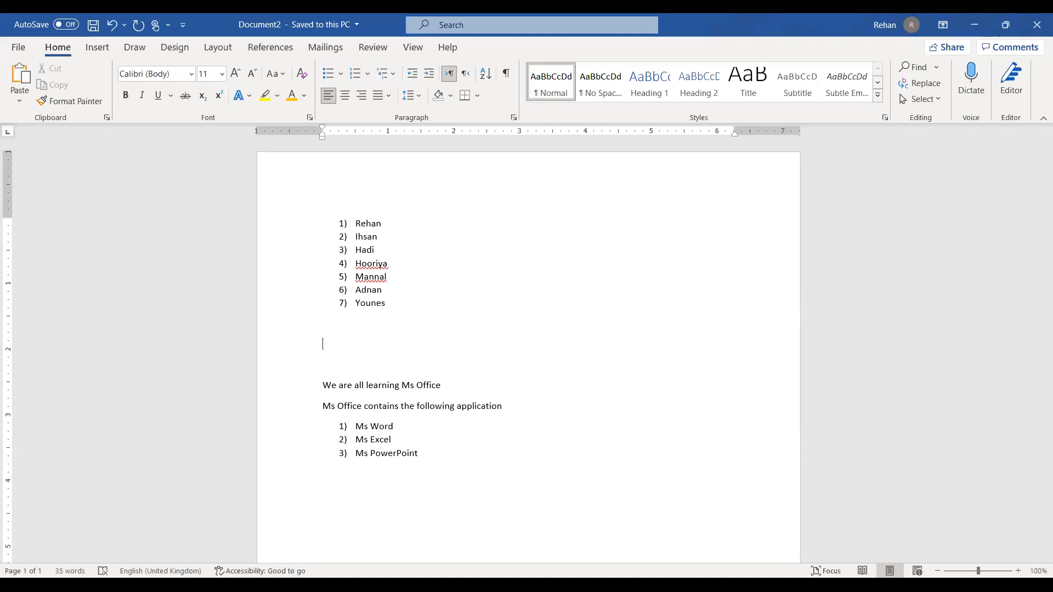
type("Ali")
key("Return")
type("Usman")
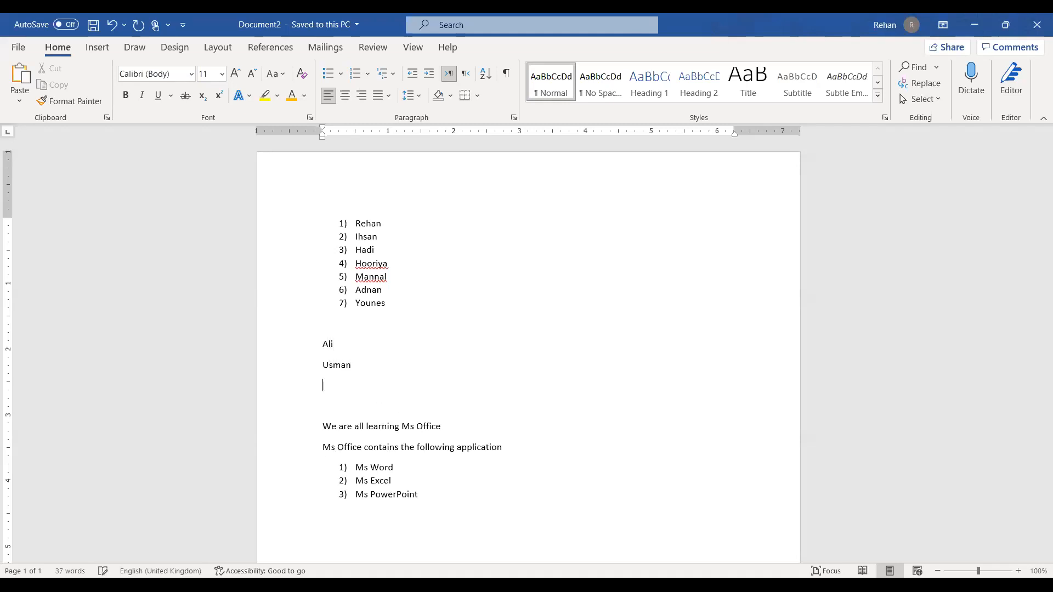
type("Tayab")
Apply the 1), 2), 3) numbering format to the three newly entered names.
left_click_drag(300, 351, 304, 391)
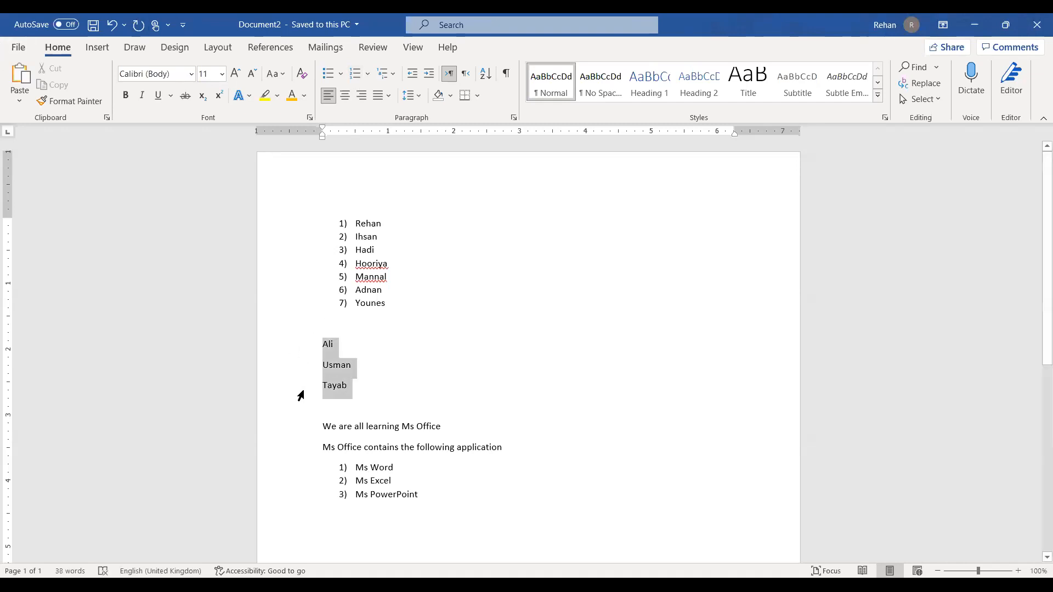
left_click(367, 73)
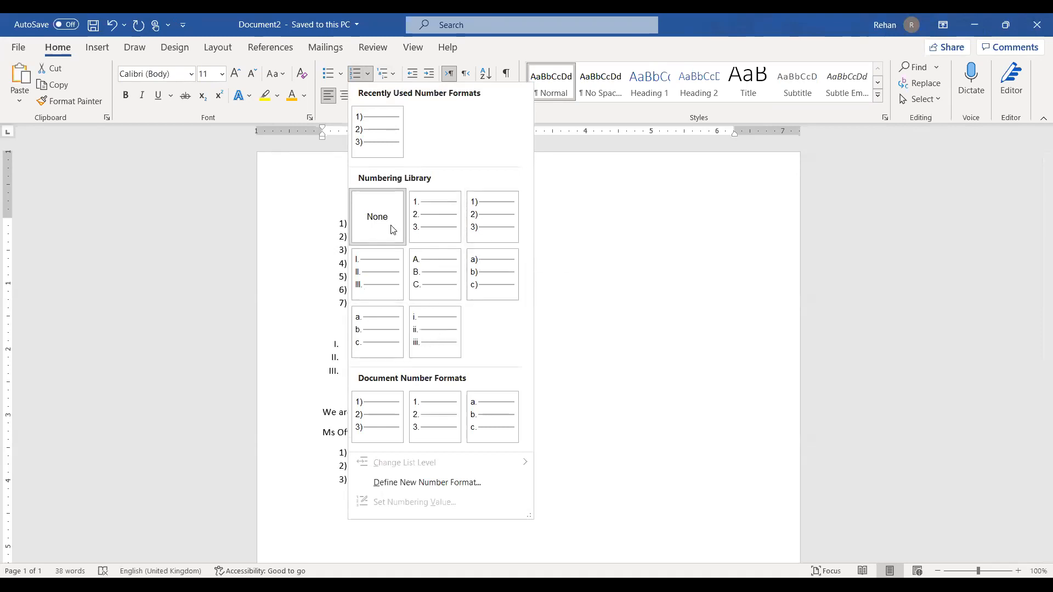
left_click(489, 236)
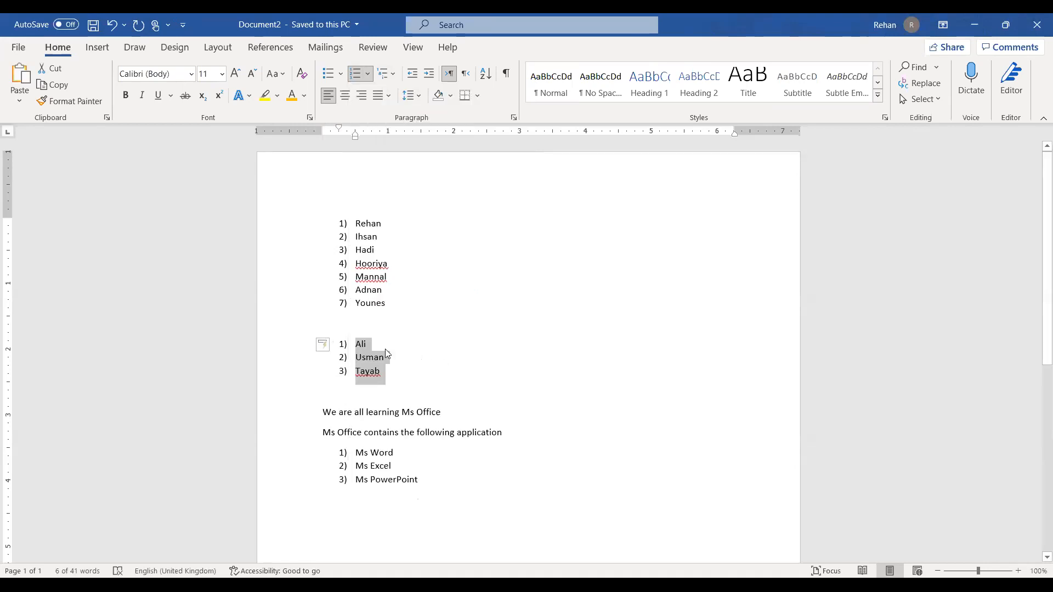
Set the numbering value of the second name list to start at 8.
left_click(368, 75)
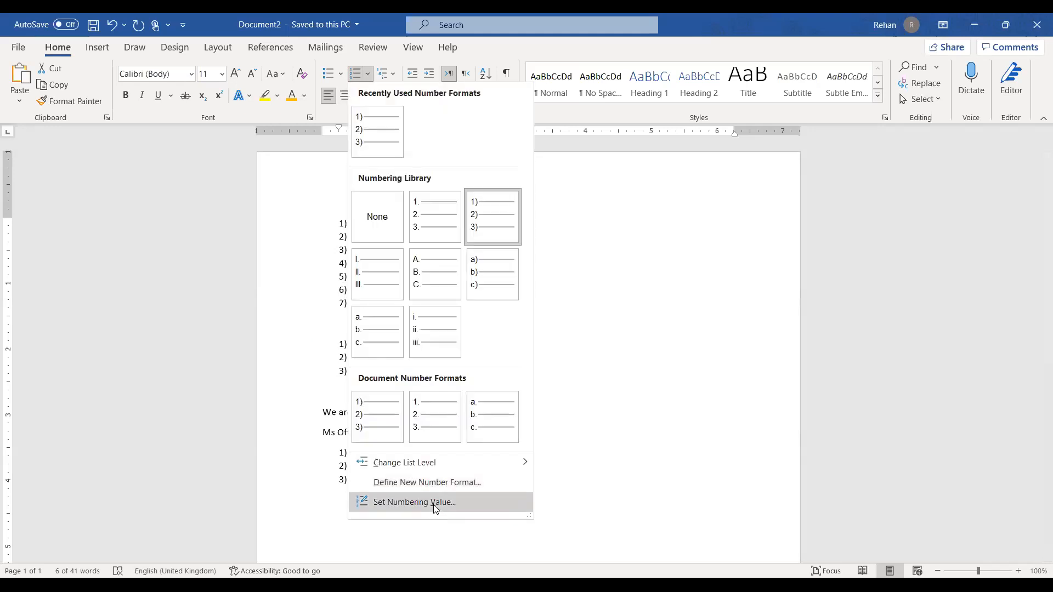
left_click(427, 502)
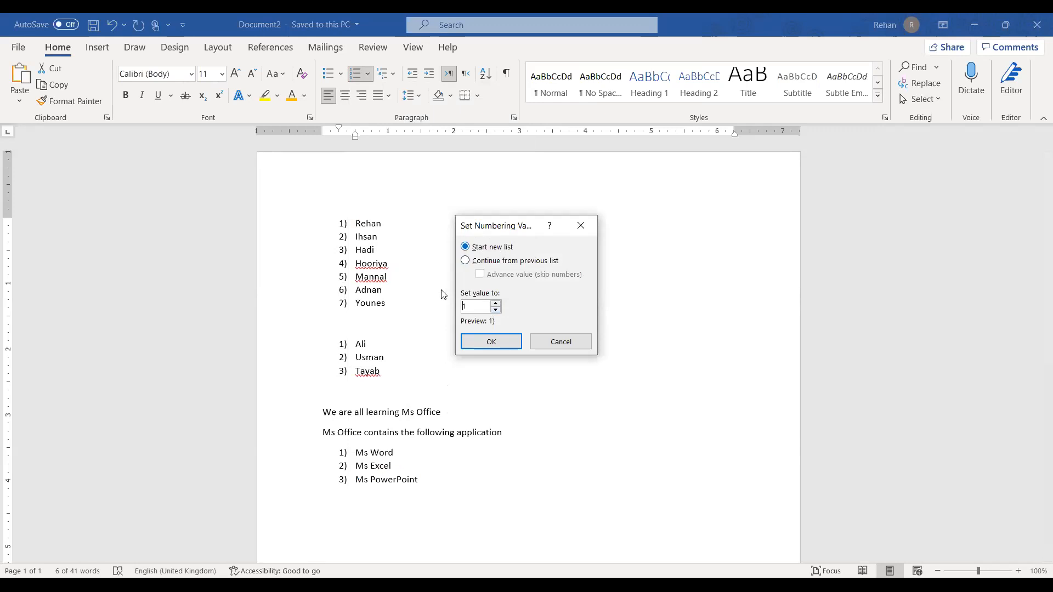
left_click(496, 305)
left_click(496, 304)
left_click(497, 305)
left_click(496, 342)
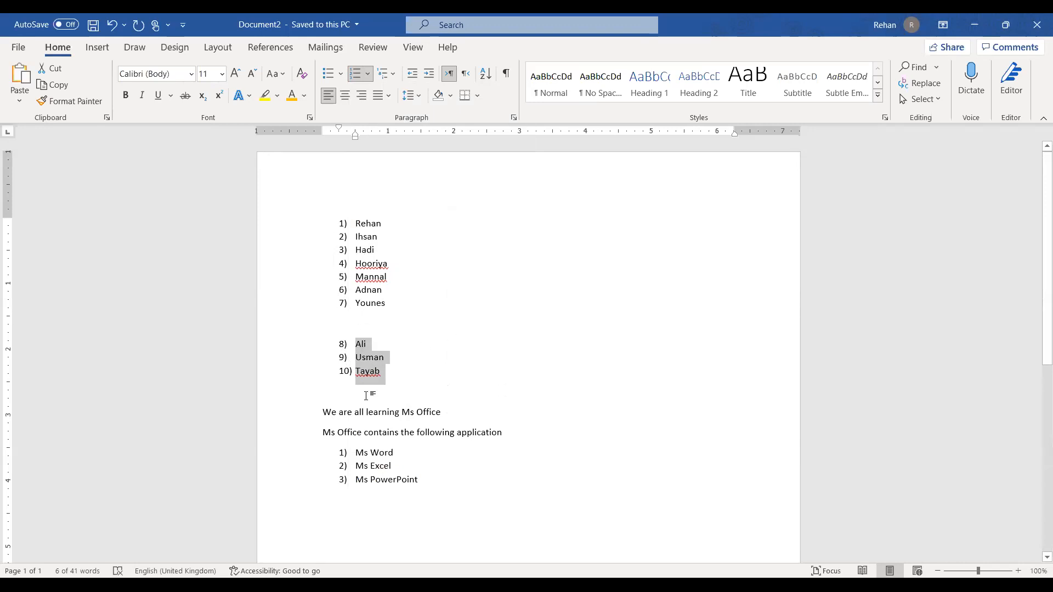
Apply the a), b), c) numbering format to both lists of names.
left_click(390, 303)
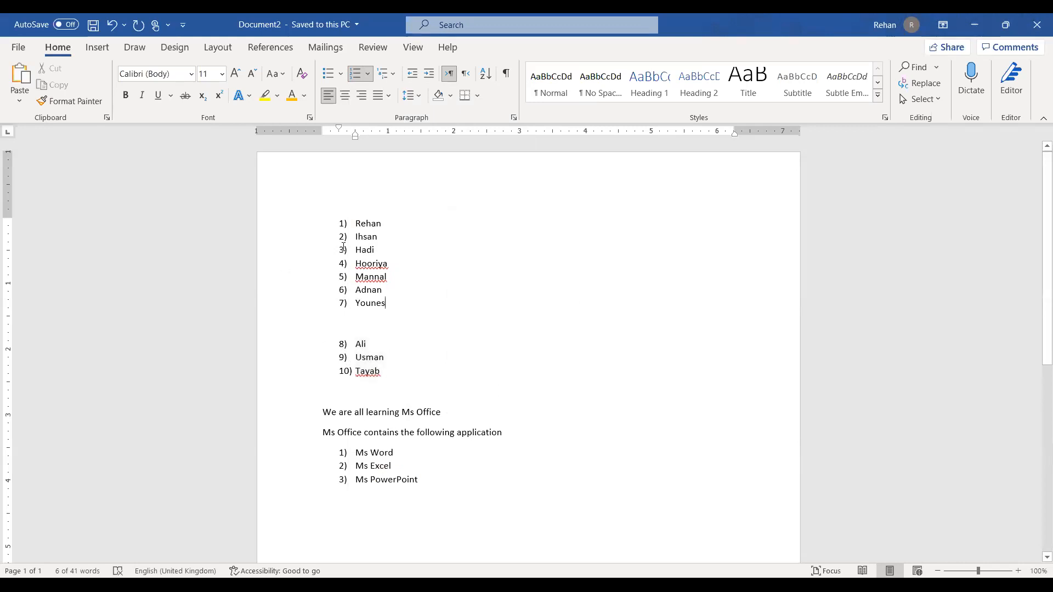
left_click_drag(286, 228, 285, 373)
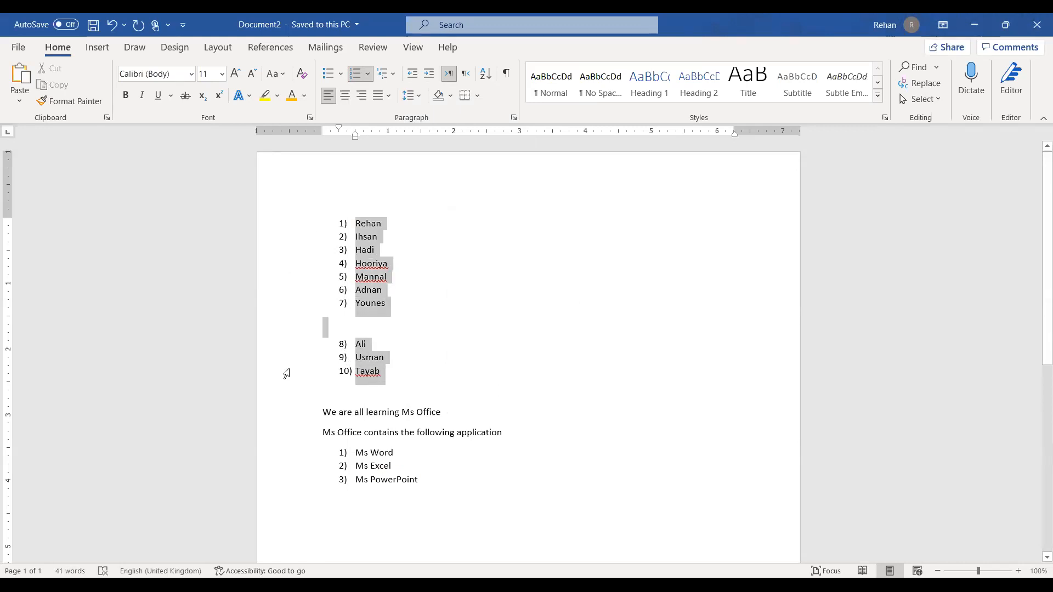
left_click(368, 73)
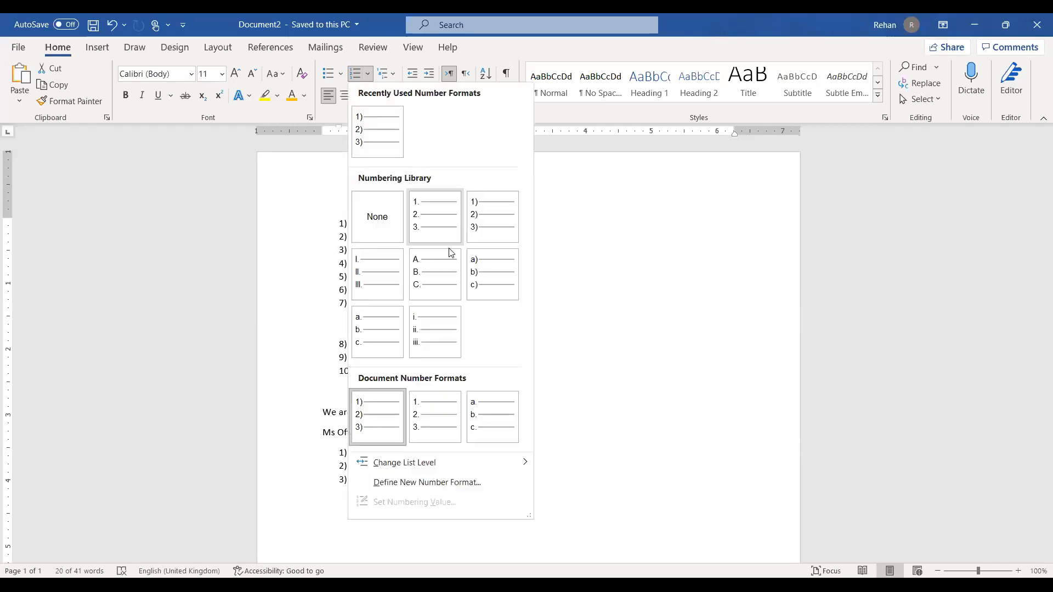
left_click(492, 275)
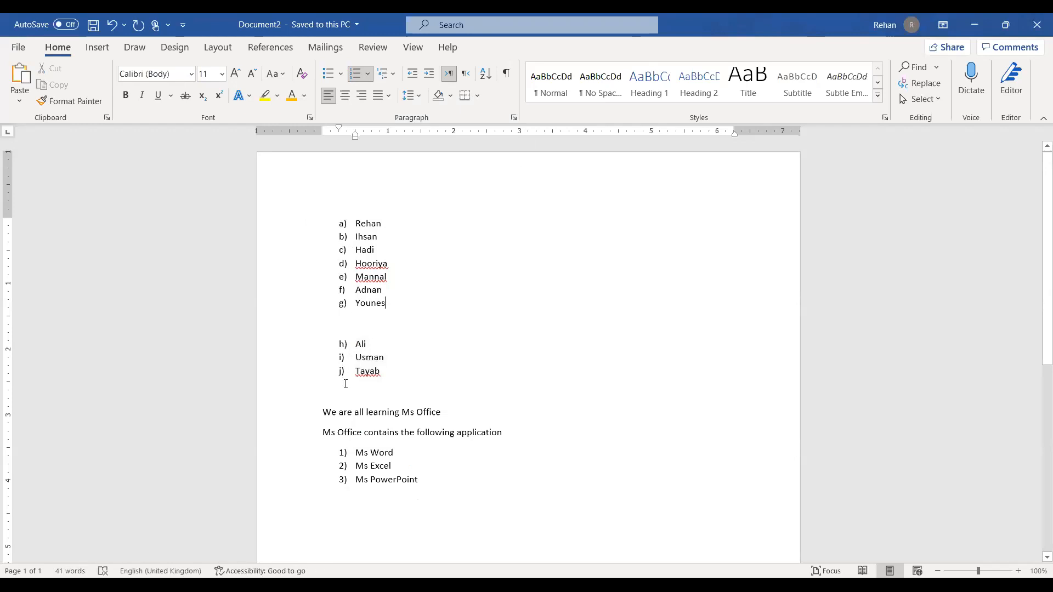
Start defining a new number format for the name list and review the available number styles.
left_click(370, 73)
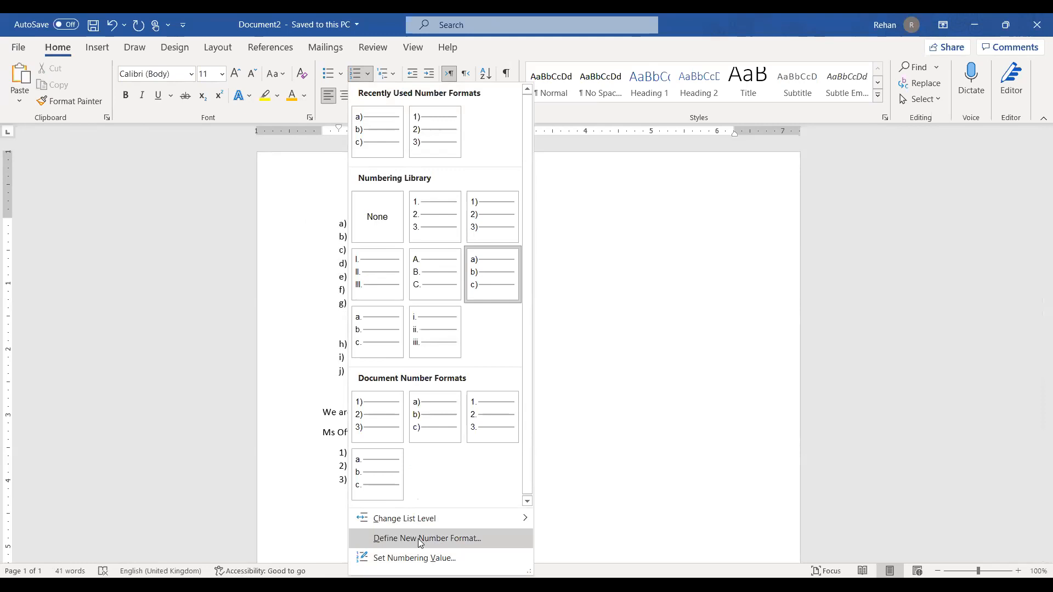
left_click(418, 539)
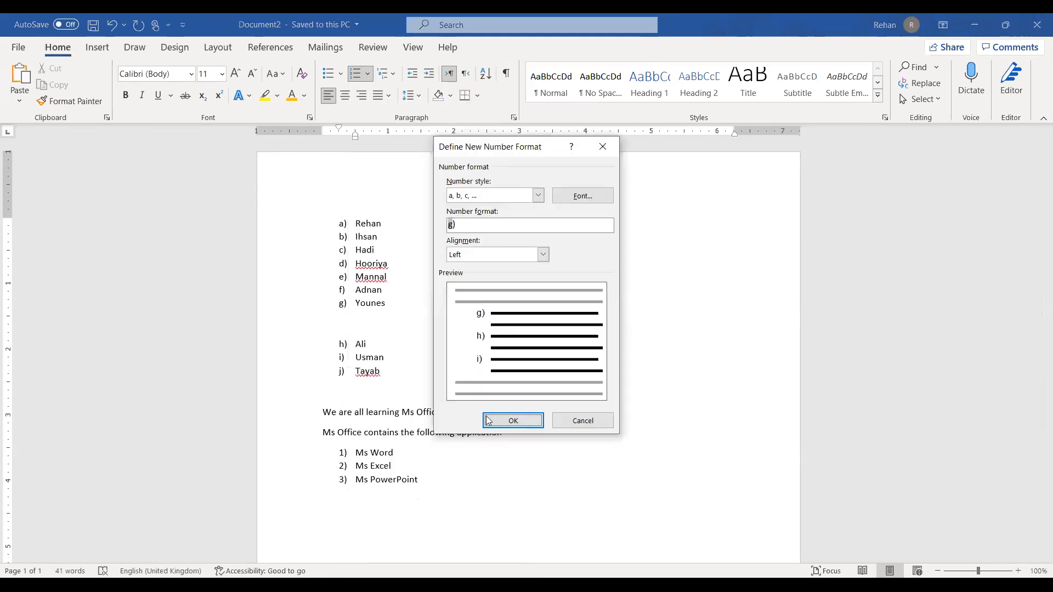
left_click(667, 217)
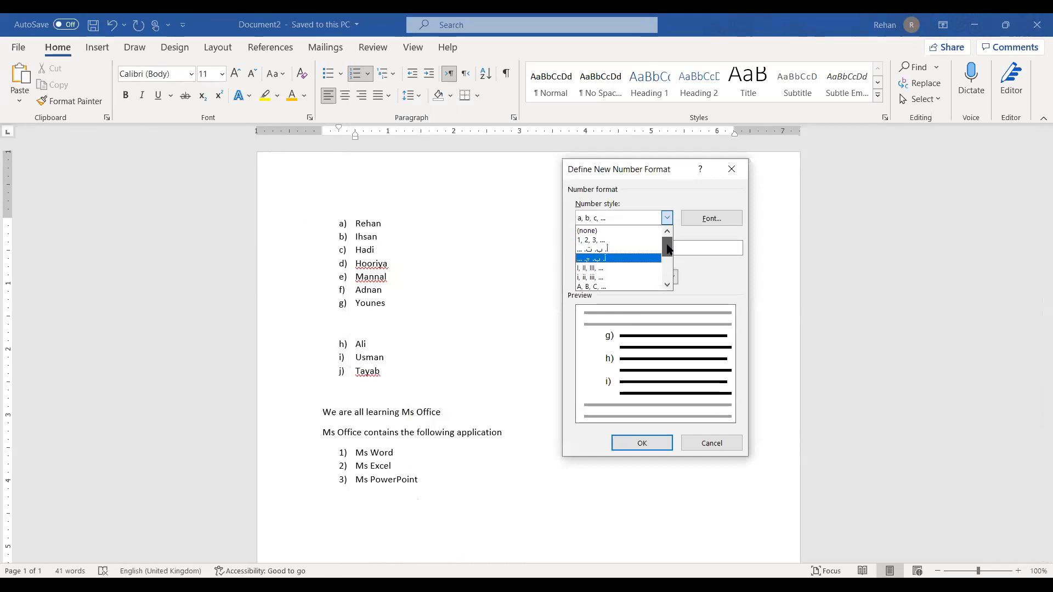
mouse_move(669, 255)
left_mouse_down()
mouse_move(668, 275)
mouse_move(666, 246)
left_mouse_up()
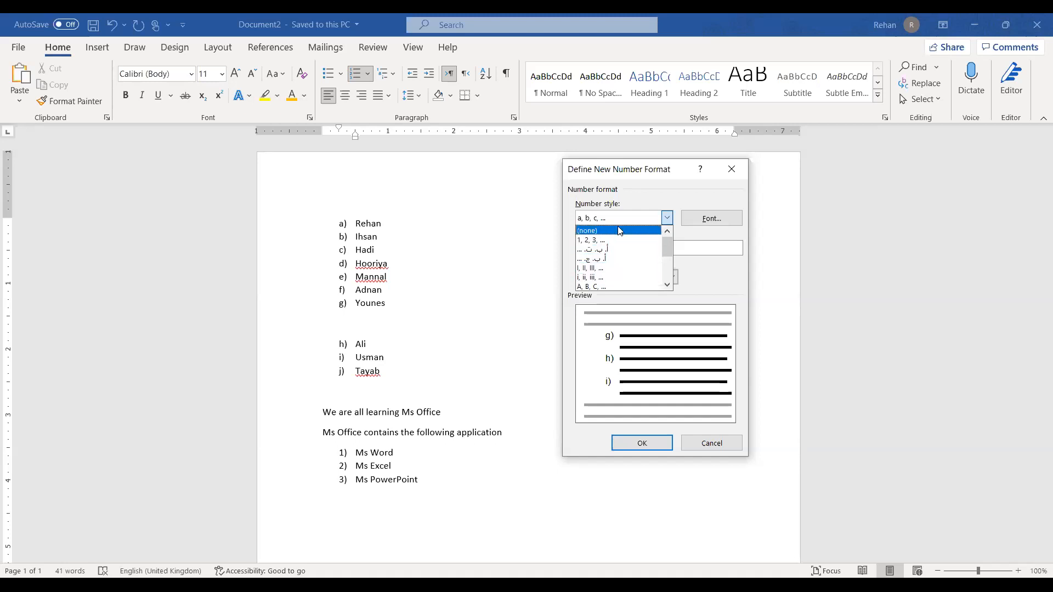
left_click(628, 214)
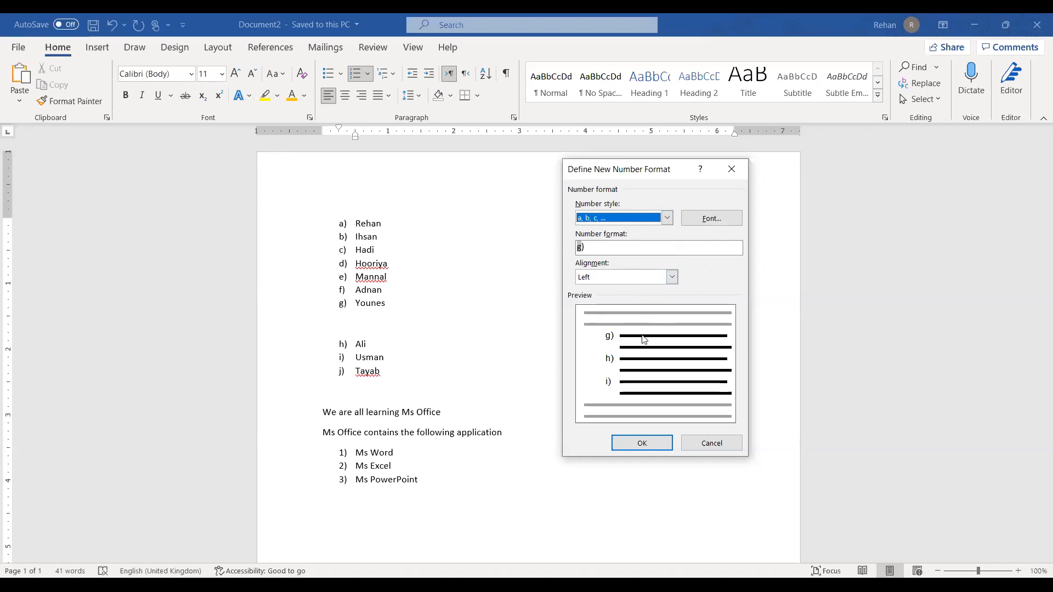
Try the Centered and Right alignments for the new number format, and discard the definition.
left_click(674, 276)
left_click(601, 298)
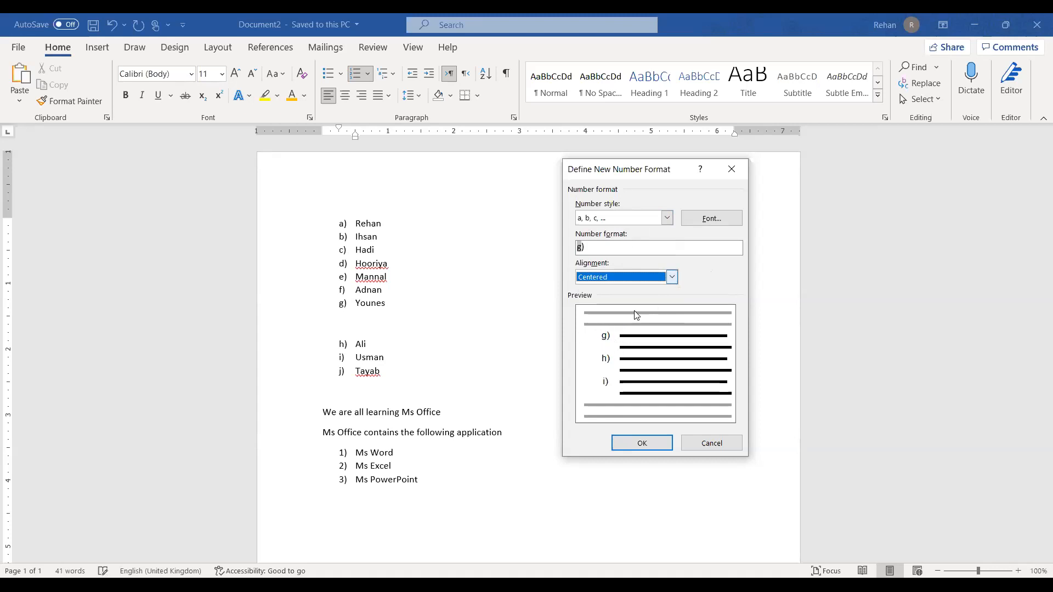
left_click(635, 276)
key("Return")
left_click(673, 276)
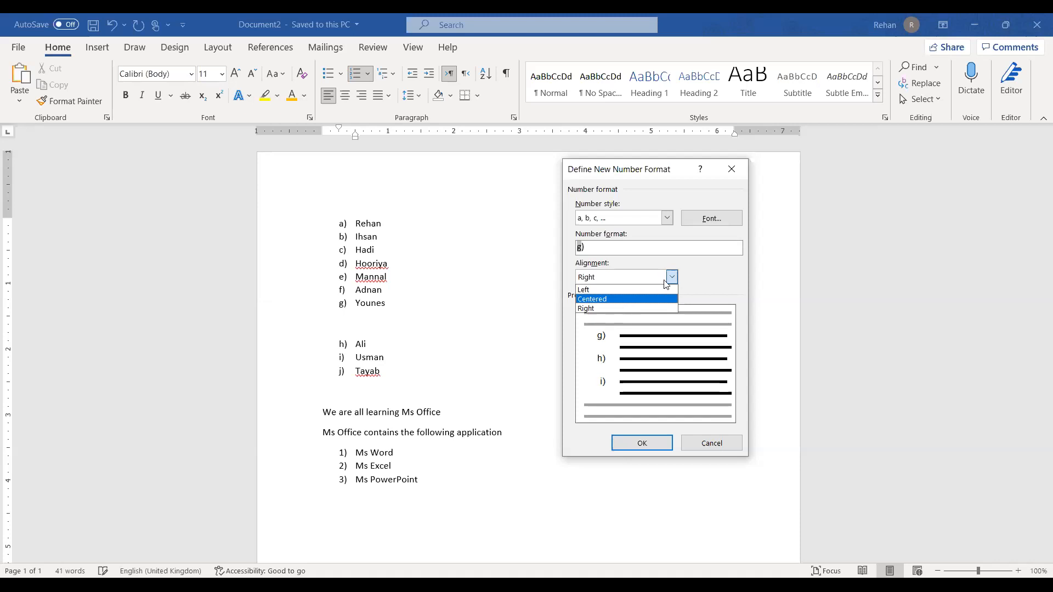
left_click(625, 300)
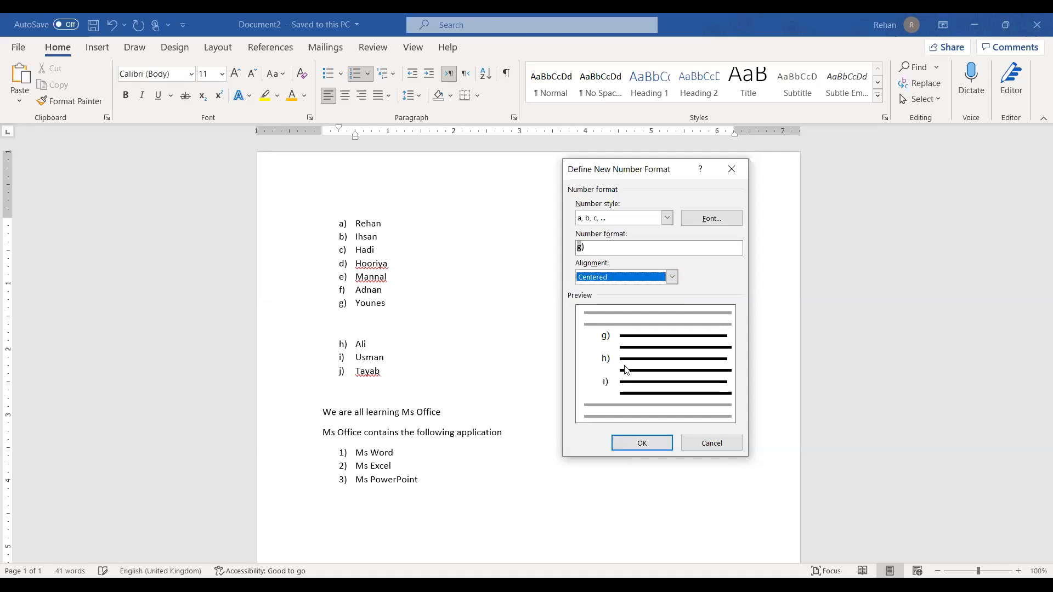
left_click(712, 443)
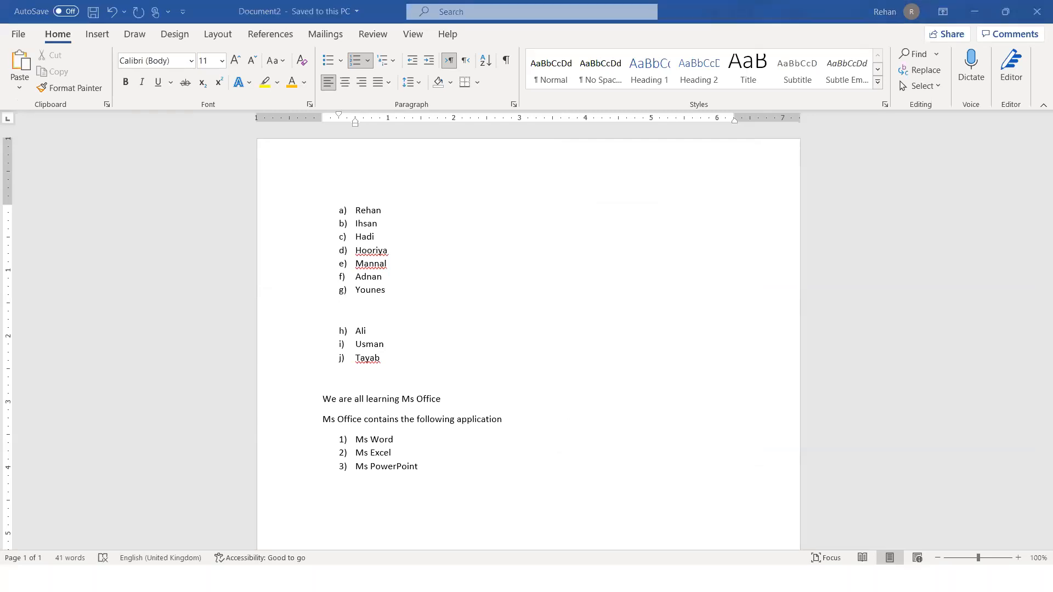
Start an automatic numbered list with "1)" below the Ms PowerPoint item, leaving a blank line between the two lists.
scroll(454, 395, "down", 3)
left_click(498, 375)
key("Return")
key("Return")
key("Return")
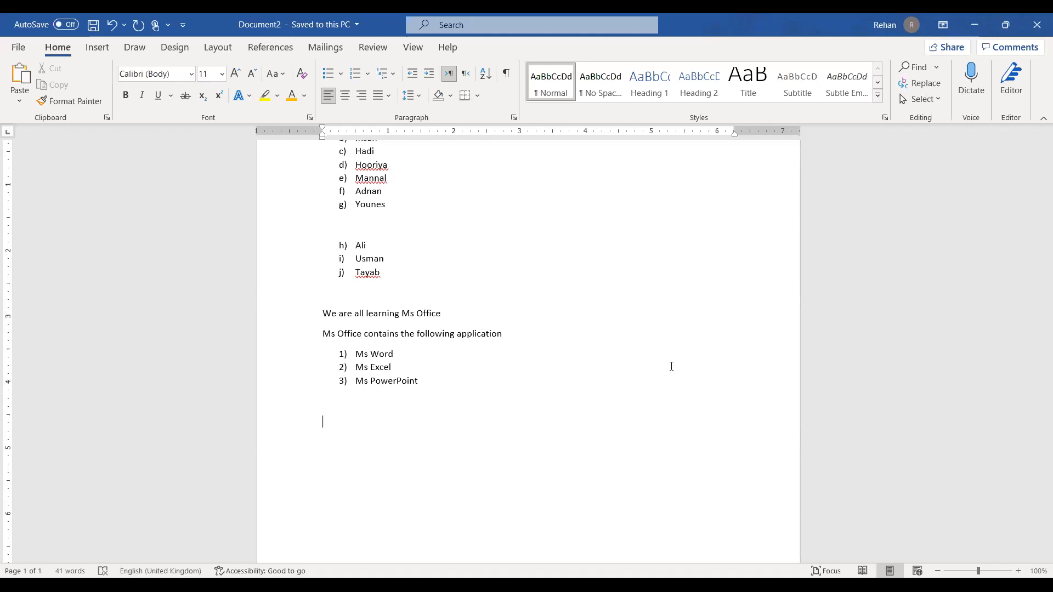
type("1)")
key("space")
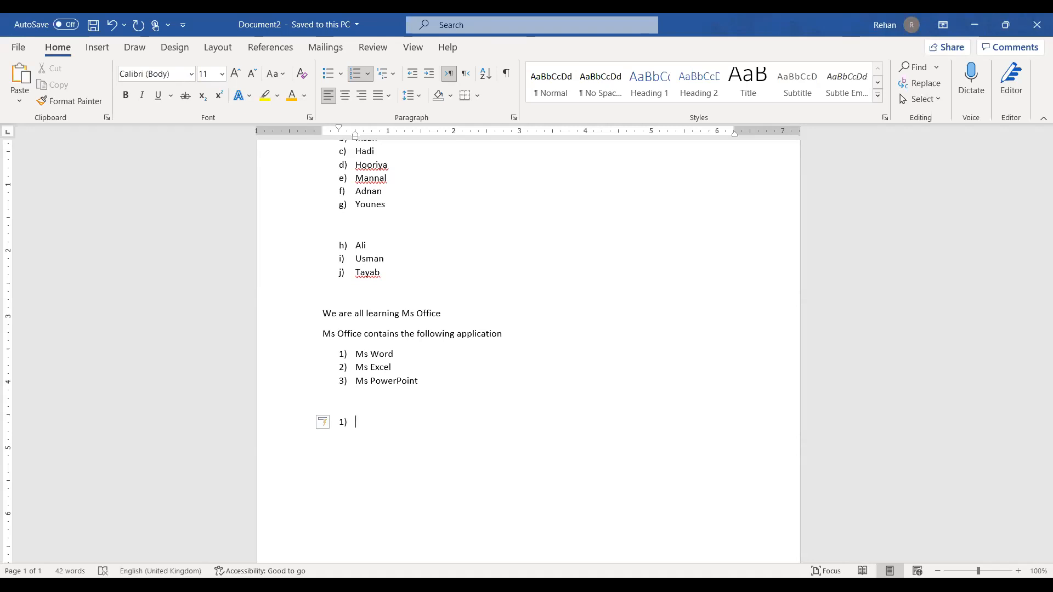
Enter First, Second and Third as the items of the new list, and end its numbering.
type("first")
key("Return")
type("Second")
key("Return")
type("Third")
key("Return")
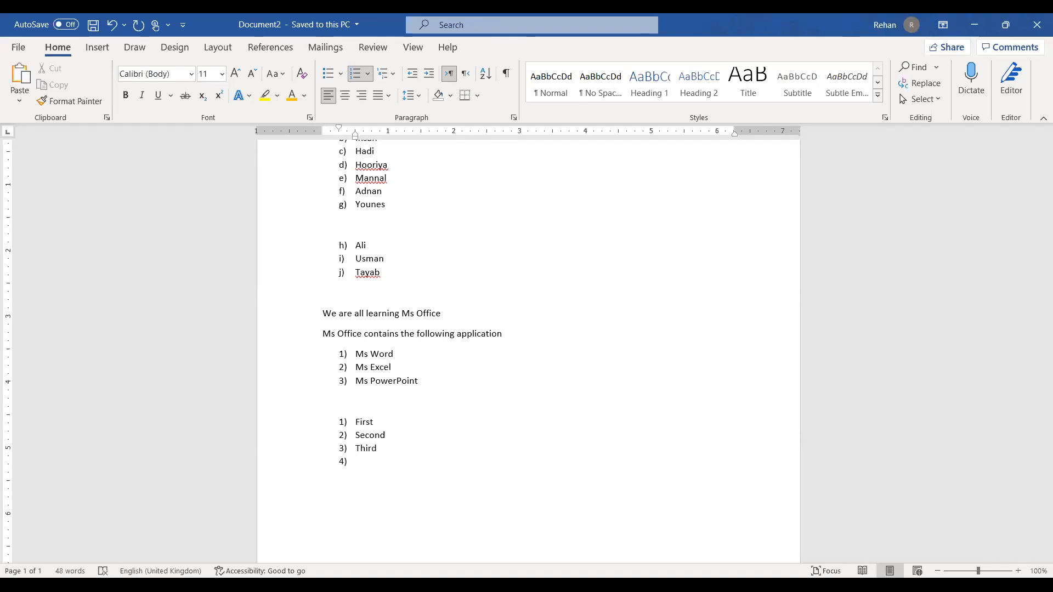
key("Return")
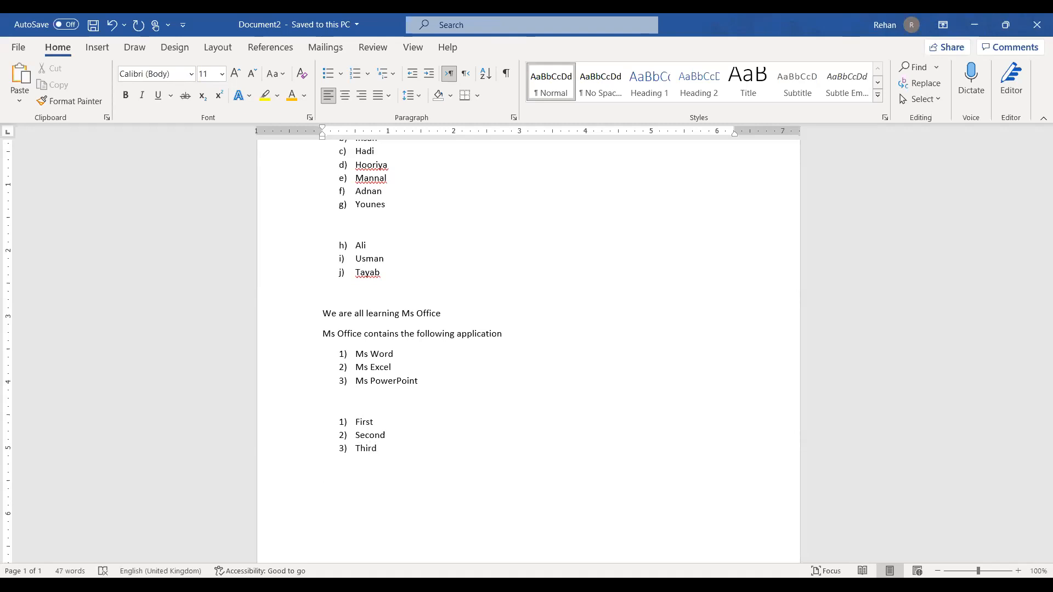
Create another automatic list below, starting with "1-", with the items One, Two and three.
type("1-")
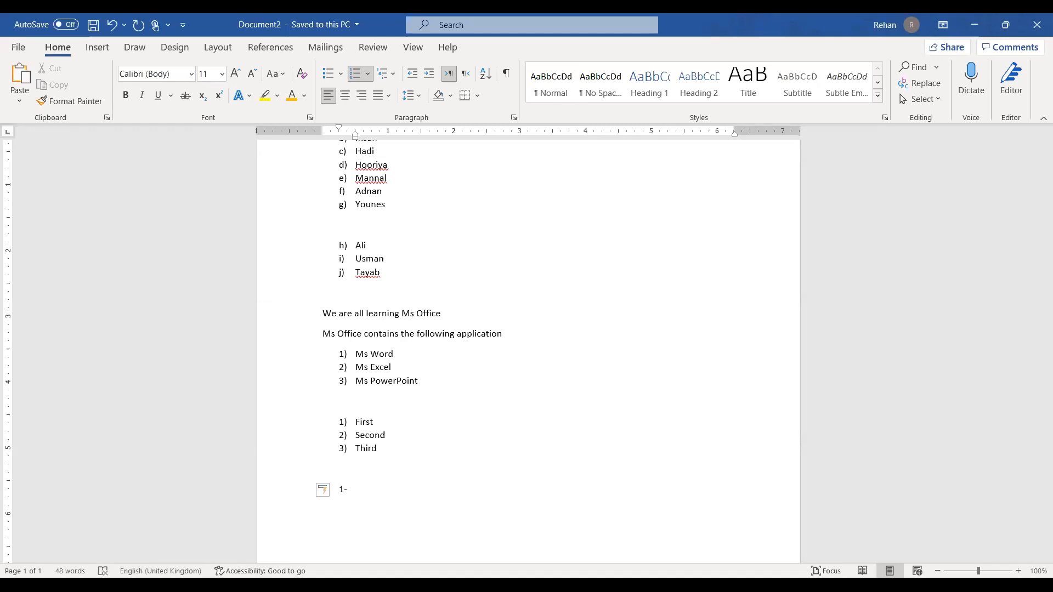
type("One")
key("Return")
type("Two")
key("Return")
type("three")
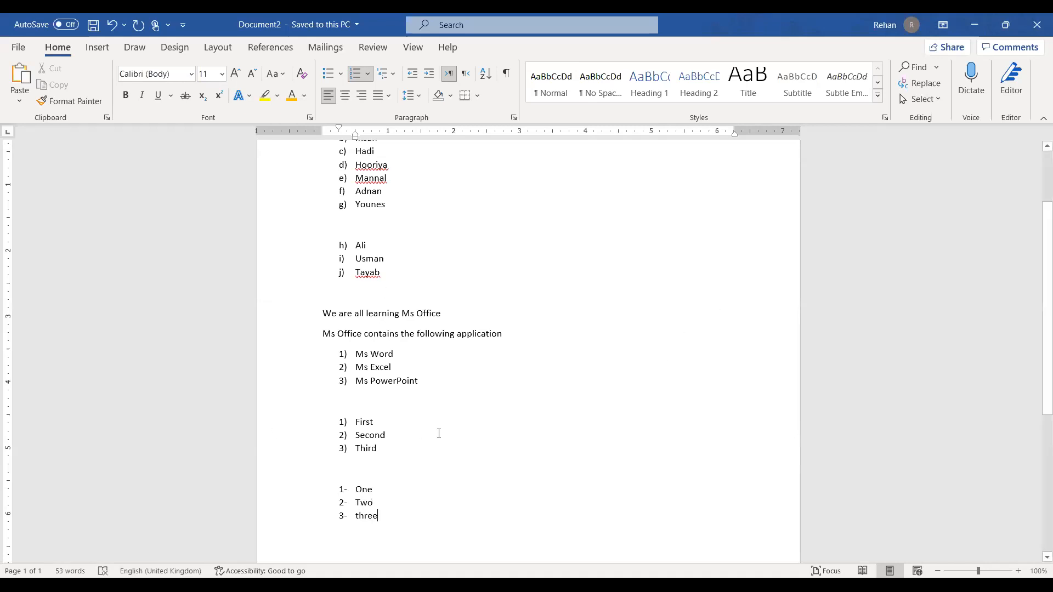
scroll(438, 433, "up", 3)
scroll(438, 433, "down", 5)
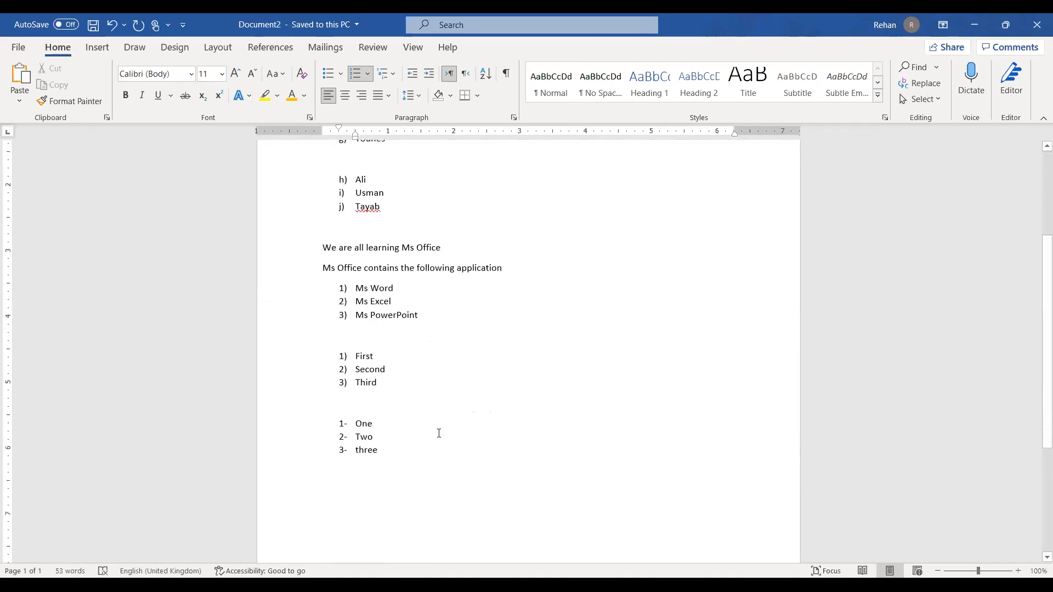
scroll(439, 434, "down", 3)
scroll(439, 433, "up", 6)
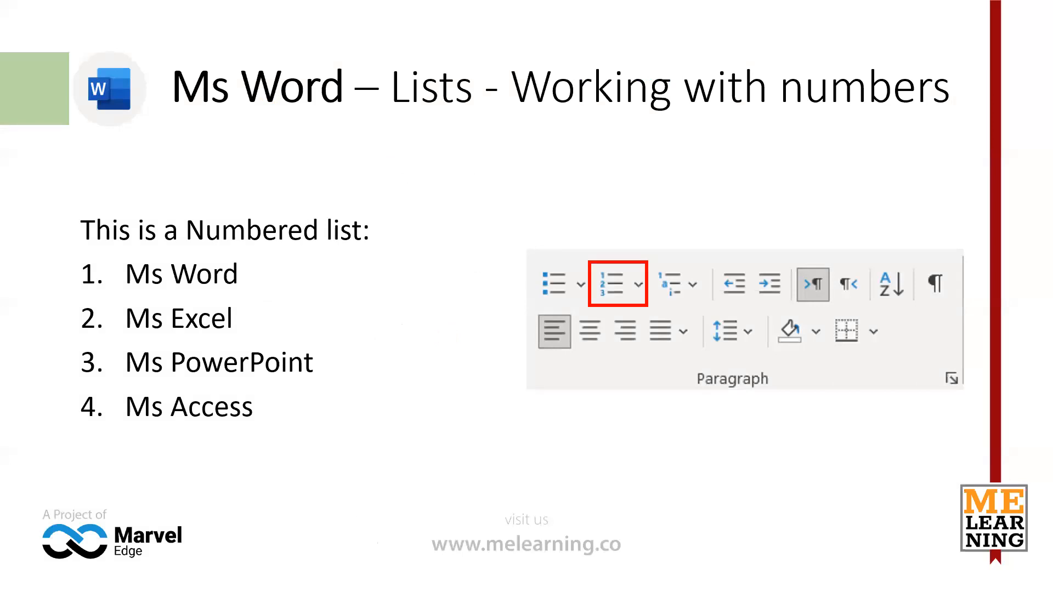
key("Right")
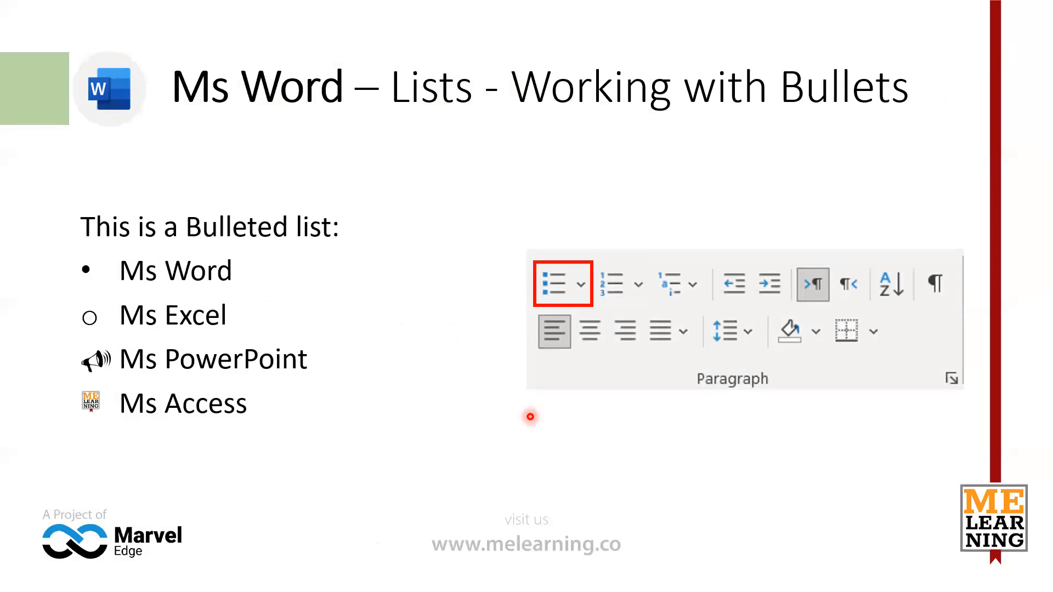
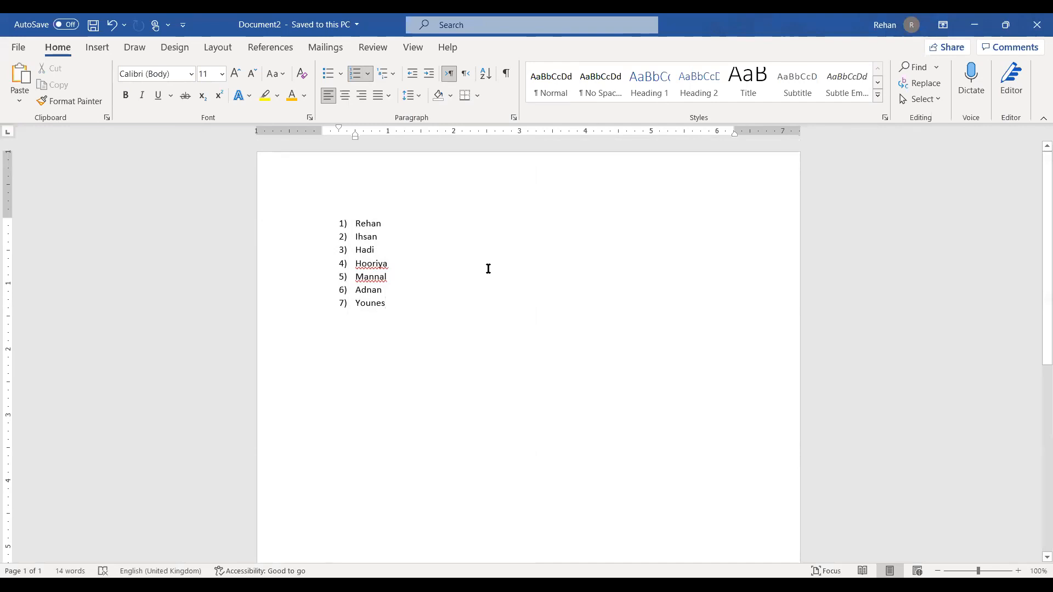
Replace the numbering of the seven names with check mark bullets.
left_click_drag(294, 223, 299, 310)
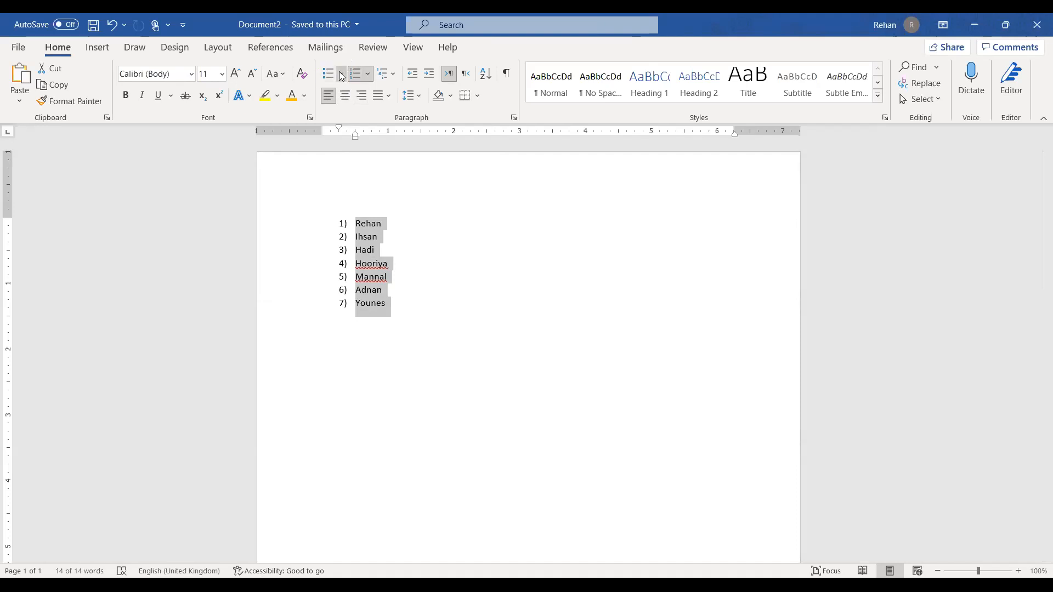
left_click(341, 74)
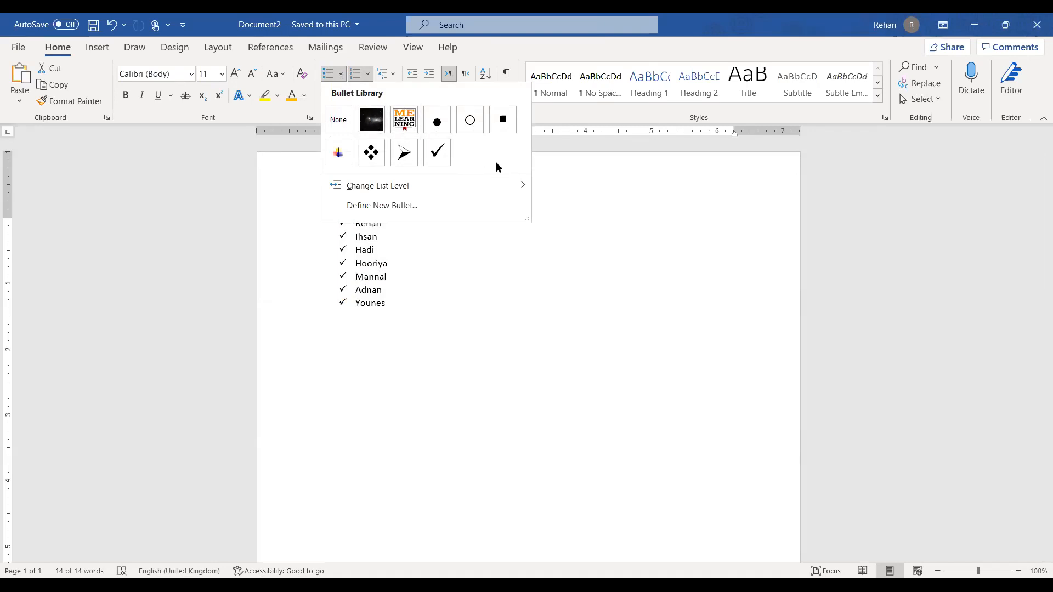
left_click(436, 160)
left_click(409, 313)
Apply solid round bullets to the list of seven names.
left_click_drag(352, 225, 401, 310)
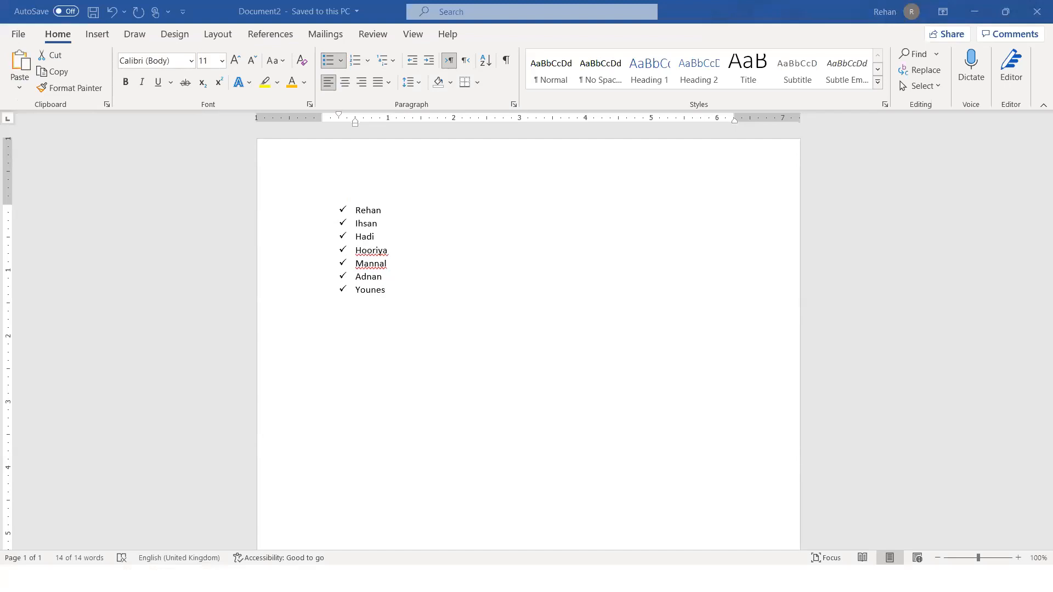
left_click(341, 77)
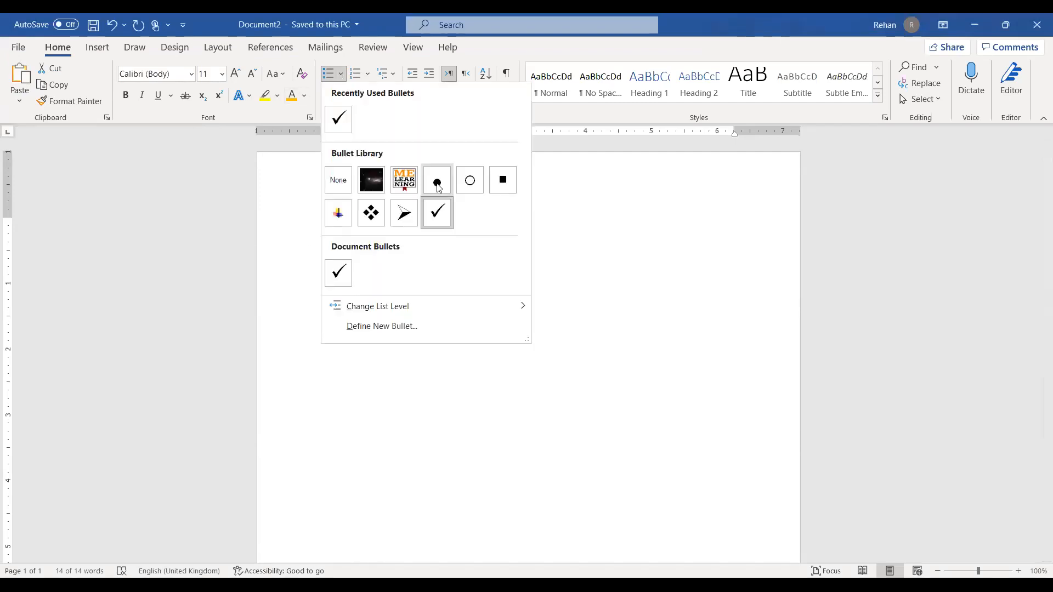
left_click(438, 185)
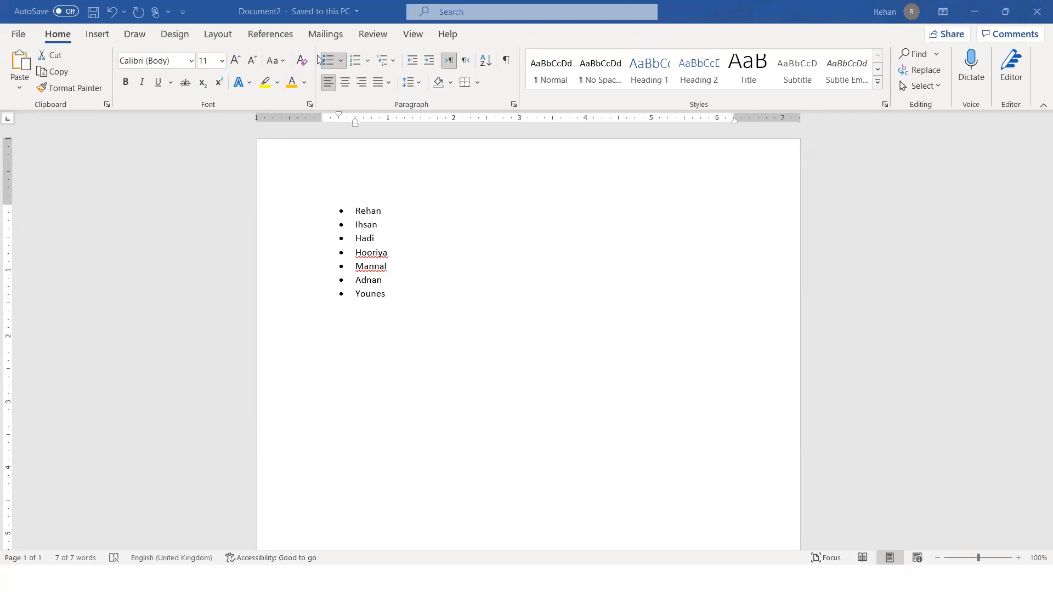
Start defining a new bullet for the seven selected names and open the symbol chooser for its character.
left_click(341, 74)
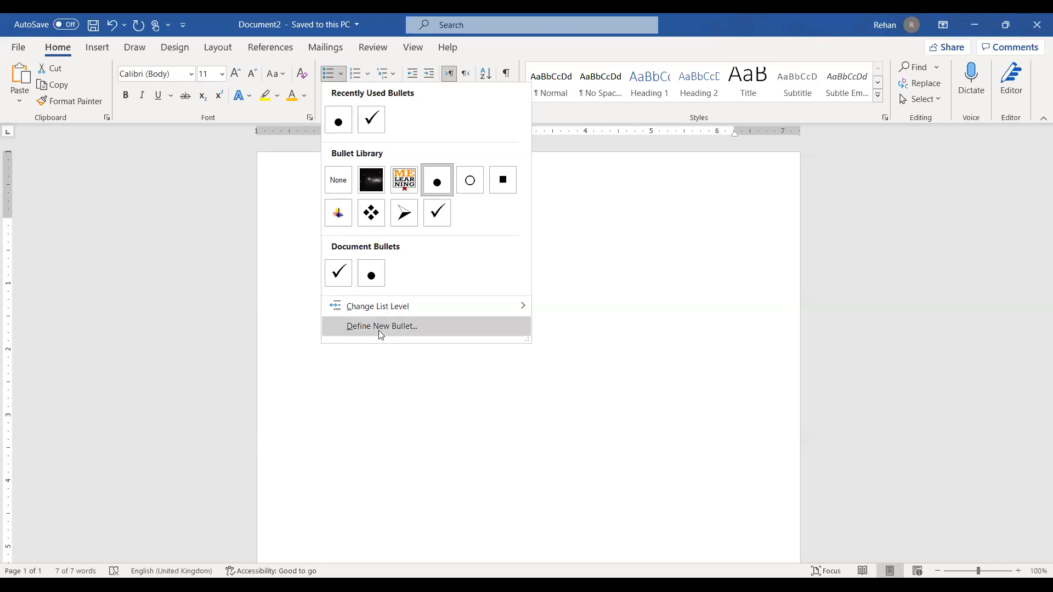
left_click(399, 331)
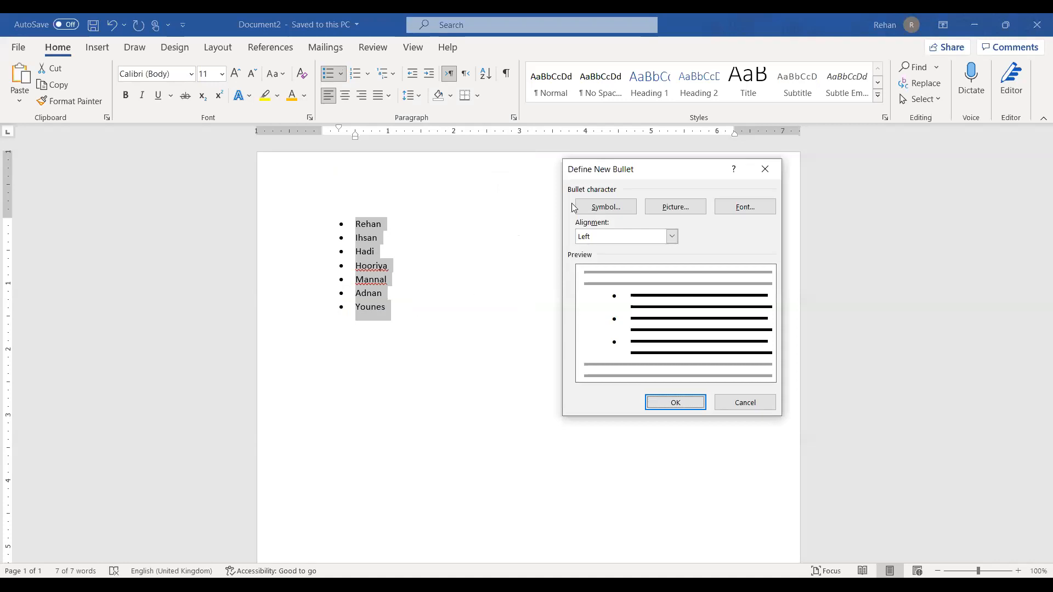
left_click_drag(634, 171, 532, 170)
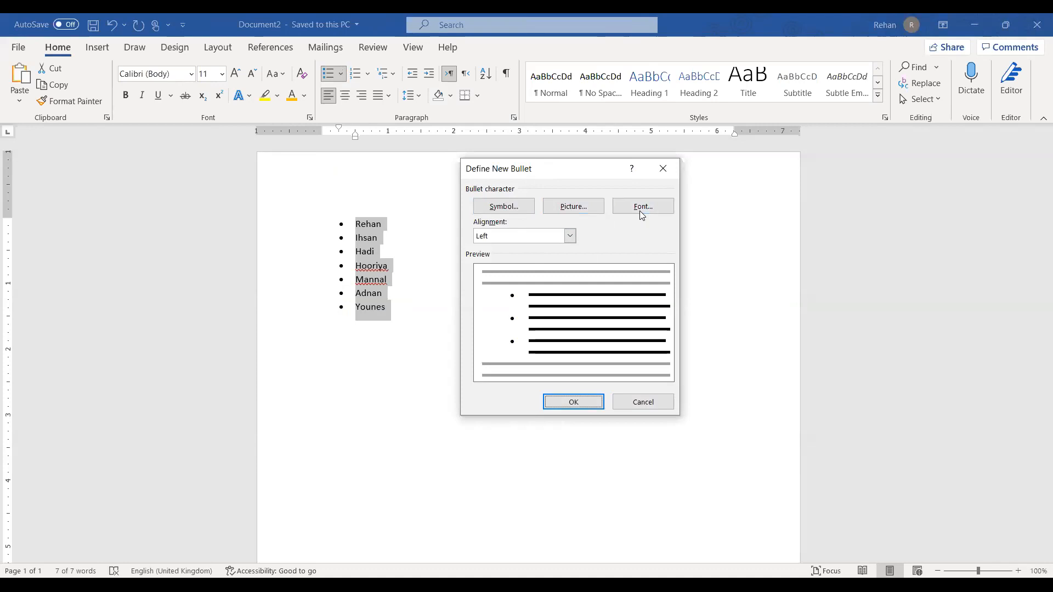
left_click(504, 211)
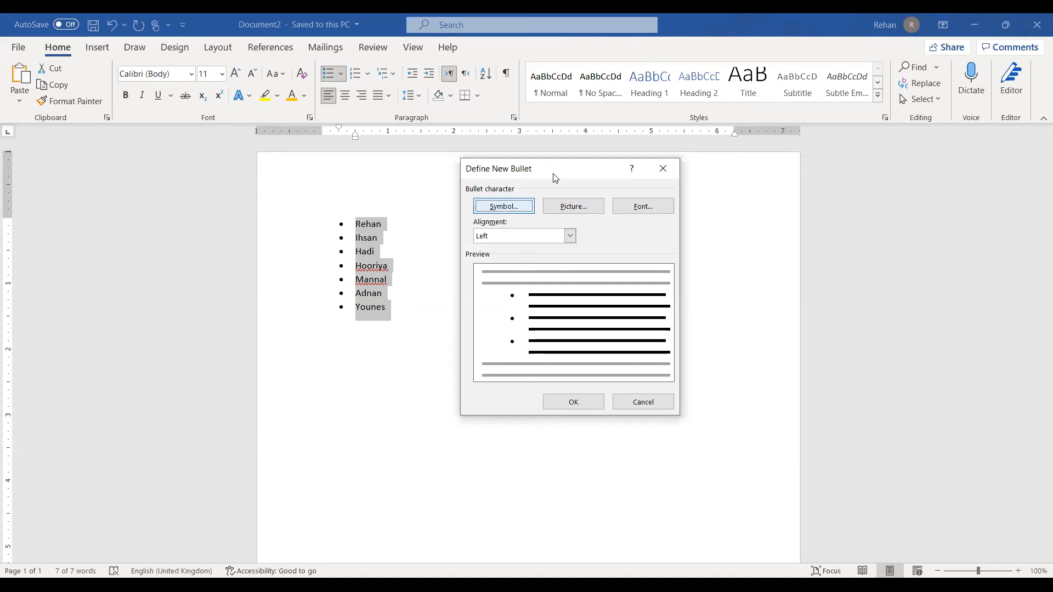
left_click(489, 209)
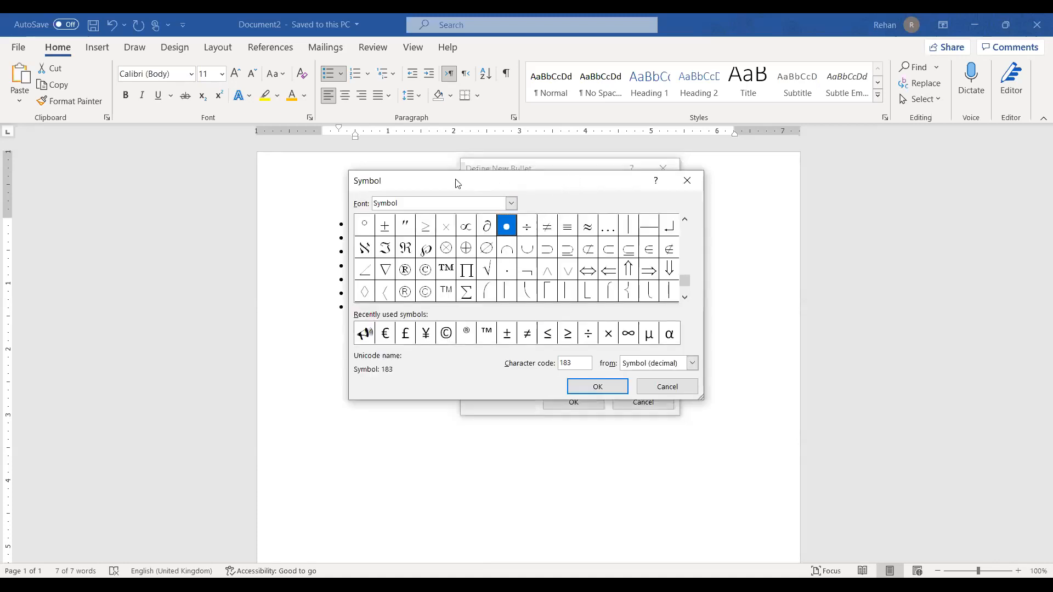
left_click_drag(456, 182, 421, 169)
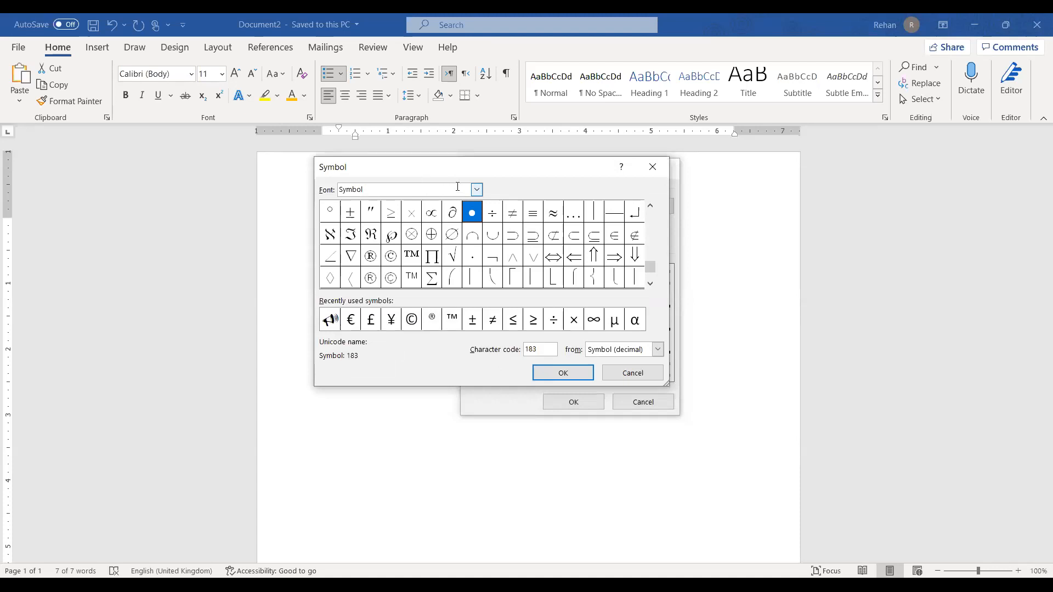
Set the symbol font to Webdings and look through its symbols for a bullet character.
left_click_drag(651, 267, 655, 212)
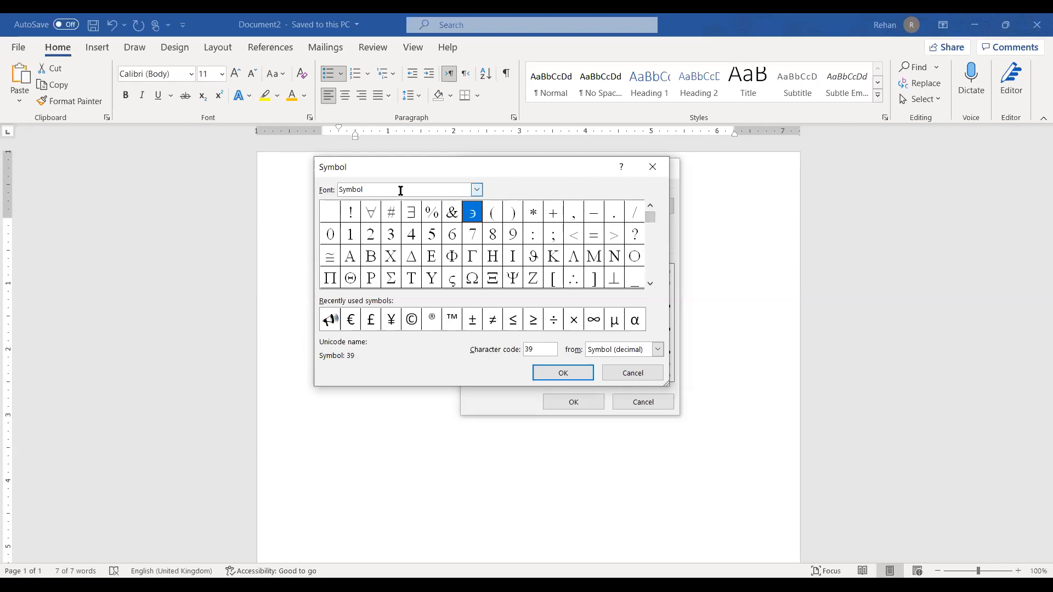
left_click_drag(364, 190, 298, 177)
type("webdings")
key("Return")
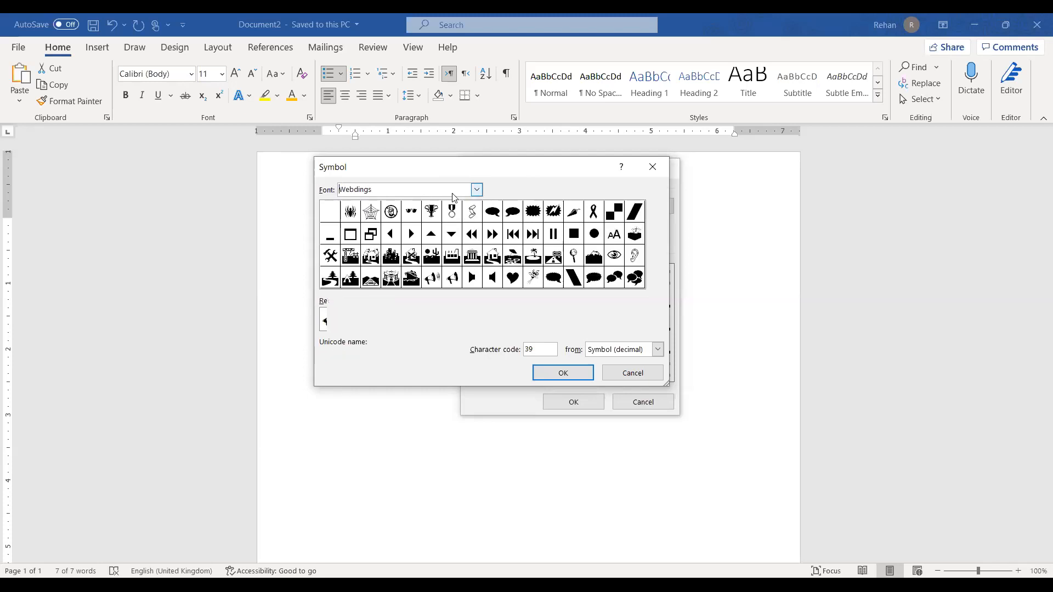
left_click(521, 207)
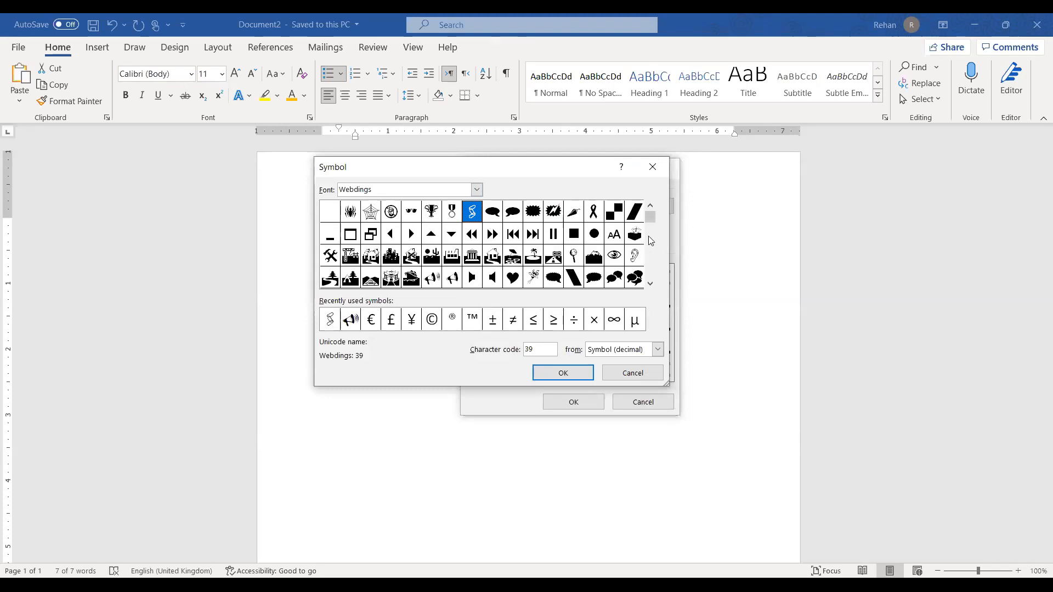
left_click_drag(650, 217, 650, 236)
left_click(651, 282)
left_click(651, 282)
left_click(652, 282)
left_click(651, 282)
left_click(651, 281)
left_click(652, 282)
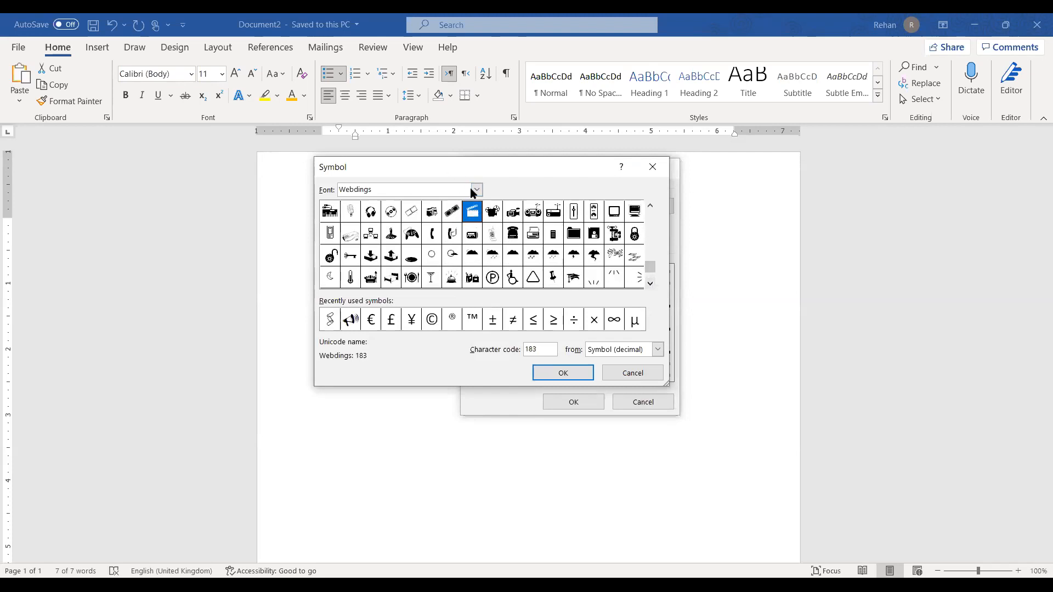
Preview the Wingdings 2 and Wingdings 3 symbols, and set the symbol font to Wingdings.
left_click(476, 190)
scroll(396, 241, "down", 3)
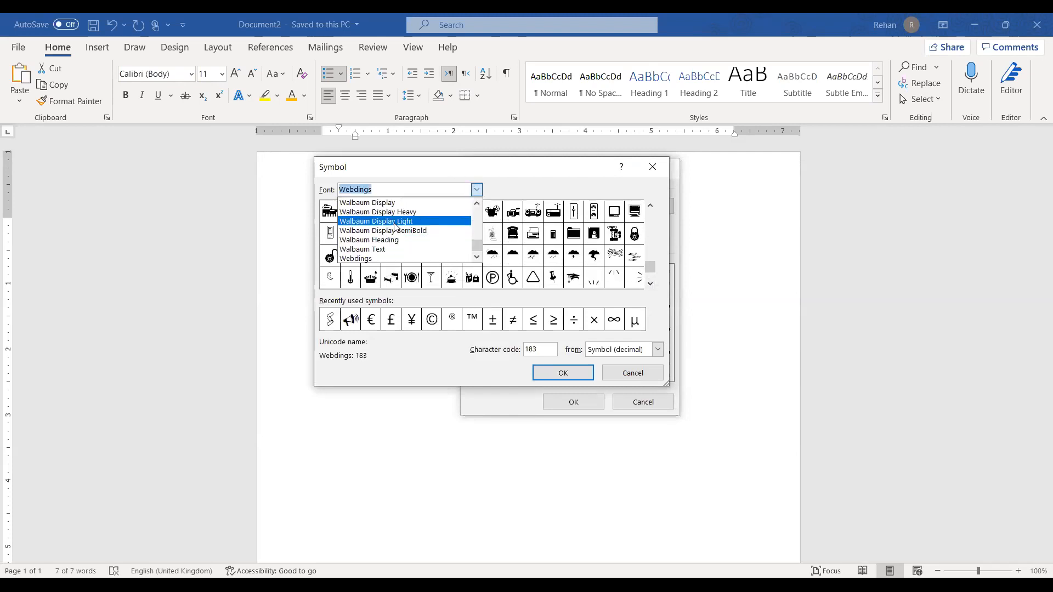
scroll(399, 233, "up", 4)
scroll(403, 222, "down", 2)
scroll(403, 222, "down", 1)
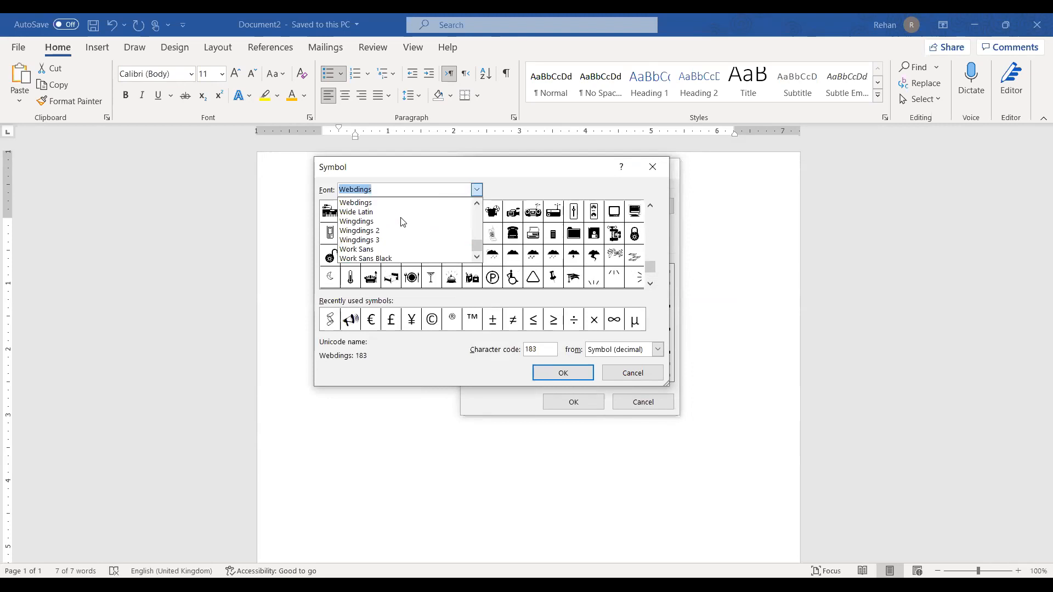
left_click(387, 232)
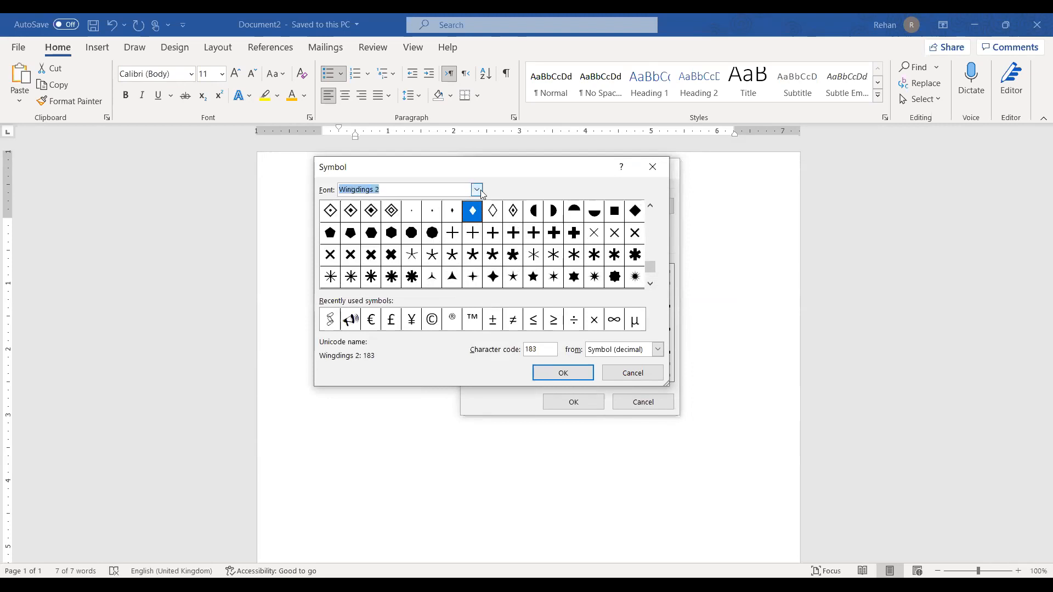
key("alt+Down")
left_click(393, 240)
key("alt+Down")
left_click(407, 222)
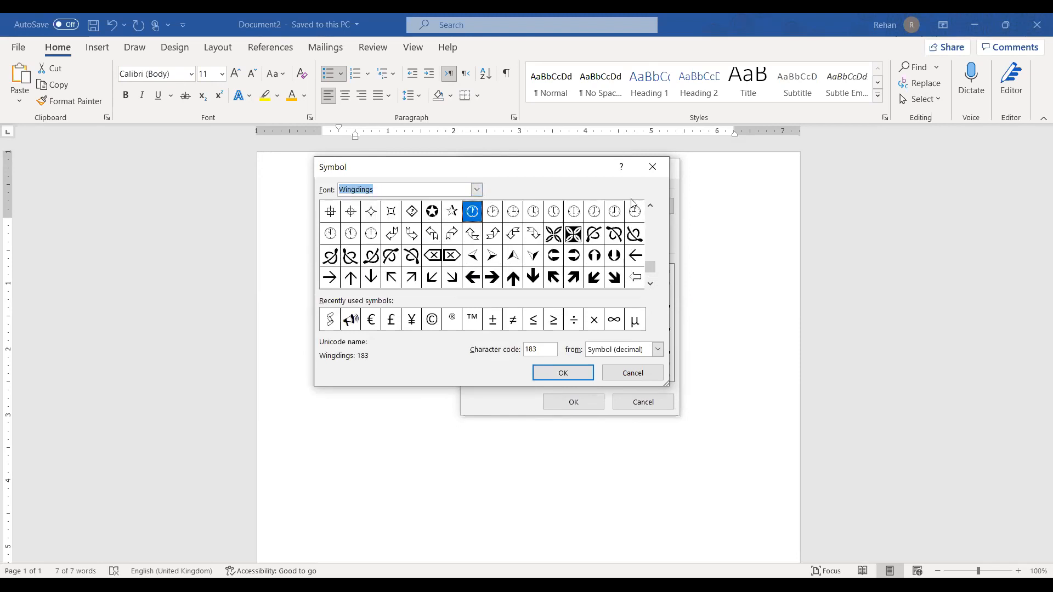
Look through the Wingdings symbols back to the start of the set.
left_click(650, 206)
left_click(651, 207)
left_click(651, 207)
left_click(651, 209)
left_click(650, 208)
left_click(650, 208)
left_click(651, 208)
left_click(650, 208)
left_click(650, 209)
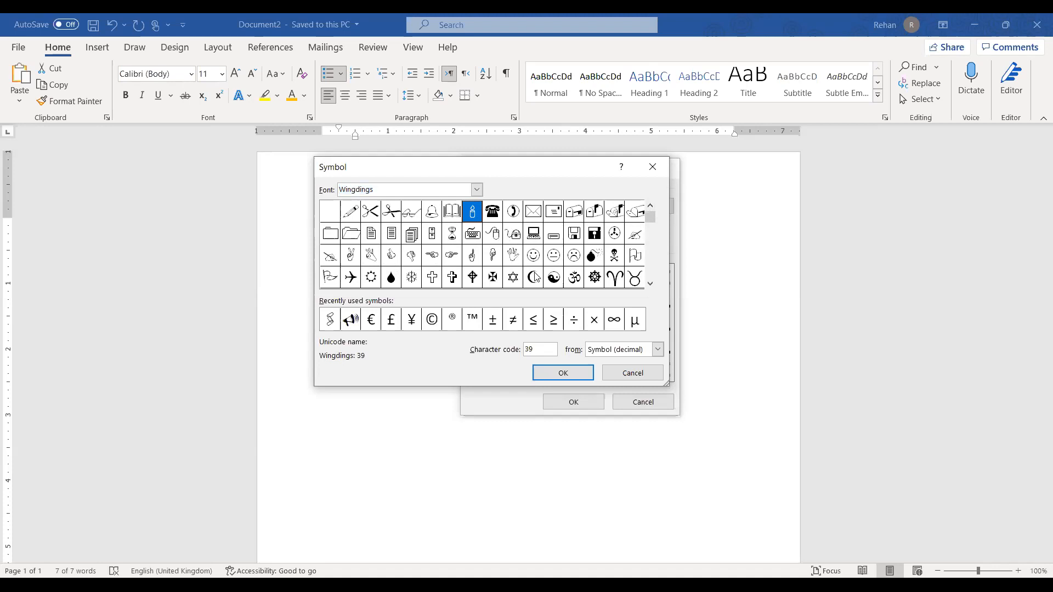
Choose the Wingdings checked-box symbol as the new bullet and apply it to the seven names.
left_click(651, 284)
left_click(651, 284)
left_click(651, 284)
left_click(651, 284)
left_click(651, 284)
left_click(651, 284)
left_click(651, 284)
left_click(651, 284)
left_click(651, 284)
left_click(651, 284)
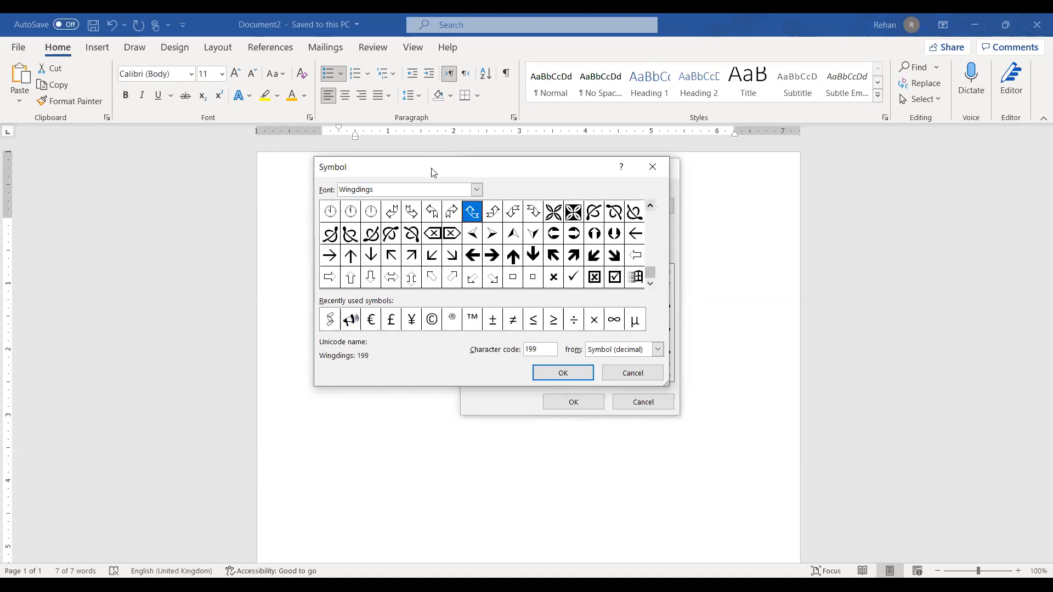
left_click_drag(435, 171, 519, 177)
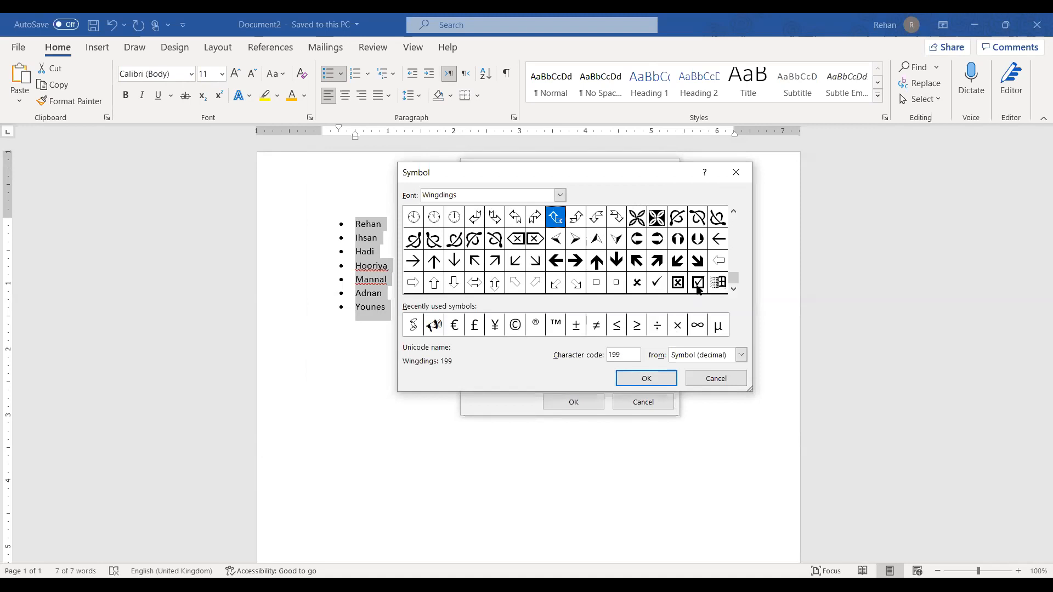
left_click(698, 282)
left_click(658, 378)
left_click(560, 402)
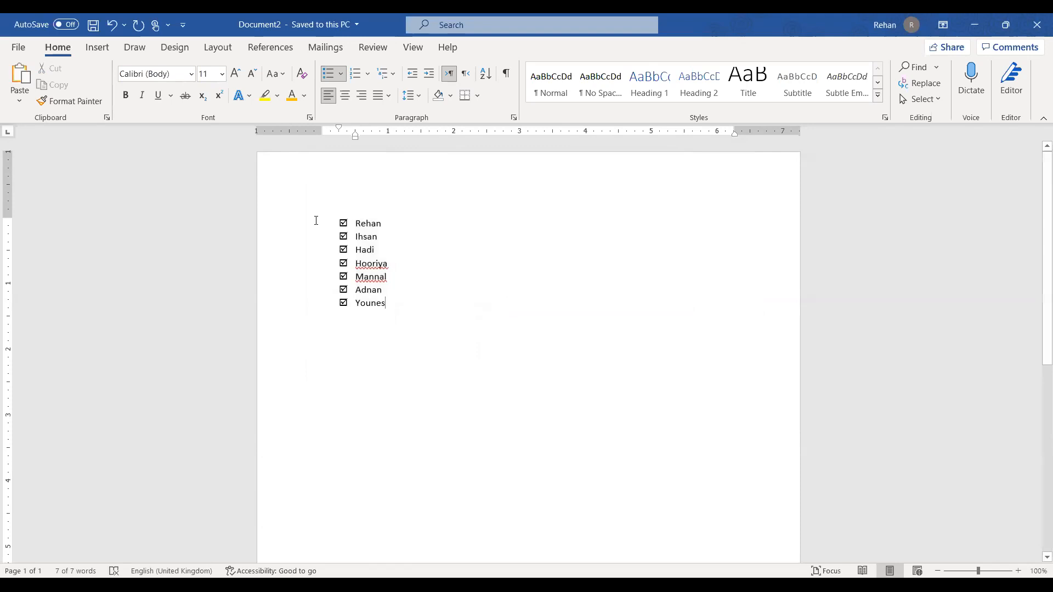
Start defining a picture bullet for all seven names and open the choice of picture sources.
left_click_drag(365, 223, 405, 308)
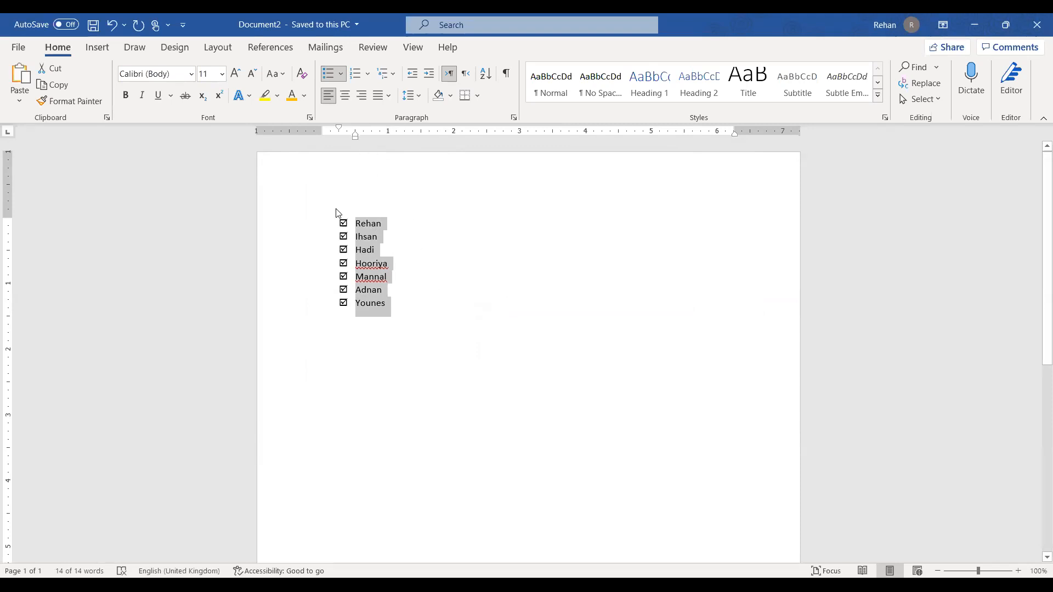
left_click(341, 73)
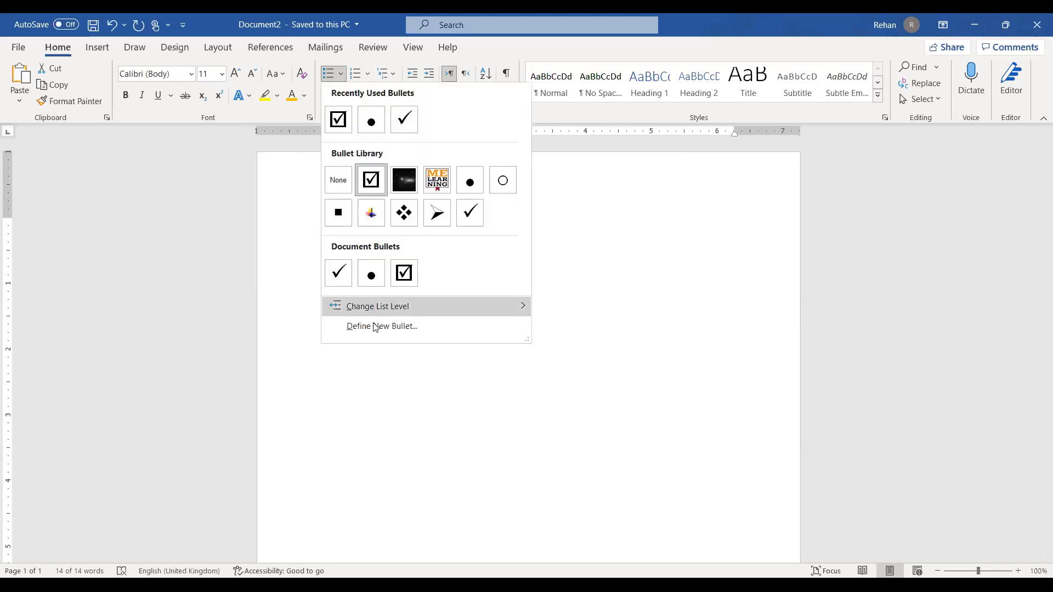
key("Return")
left_click(575, 207)
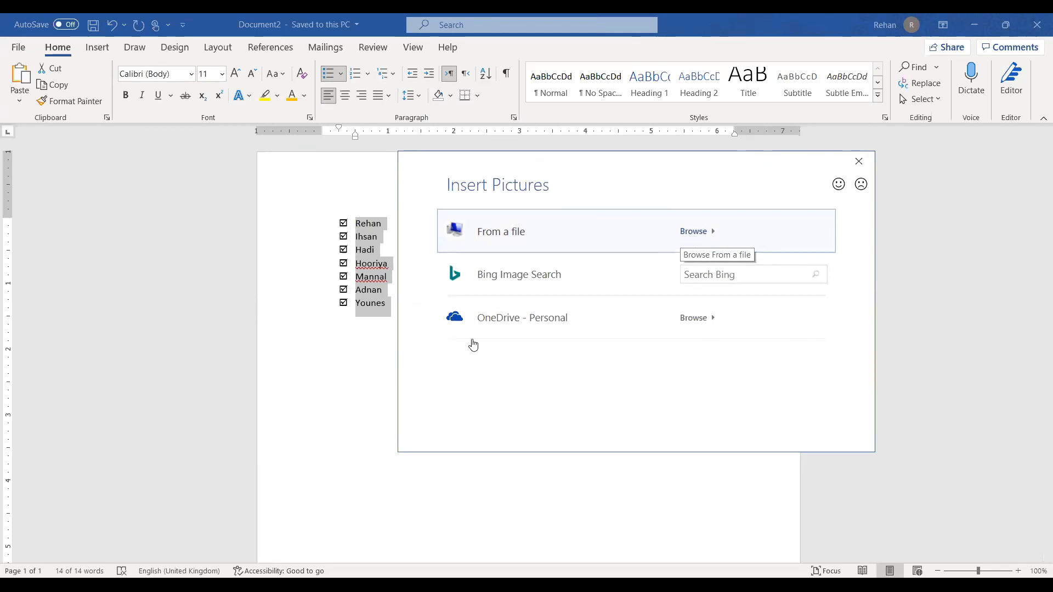
key("Escape")
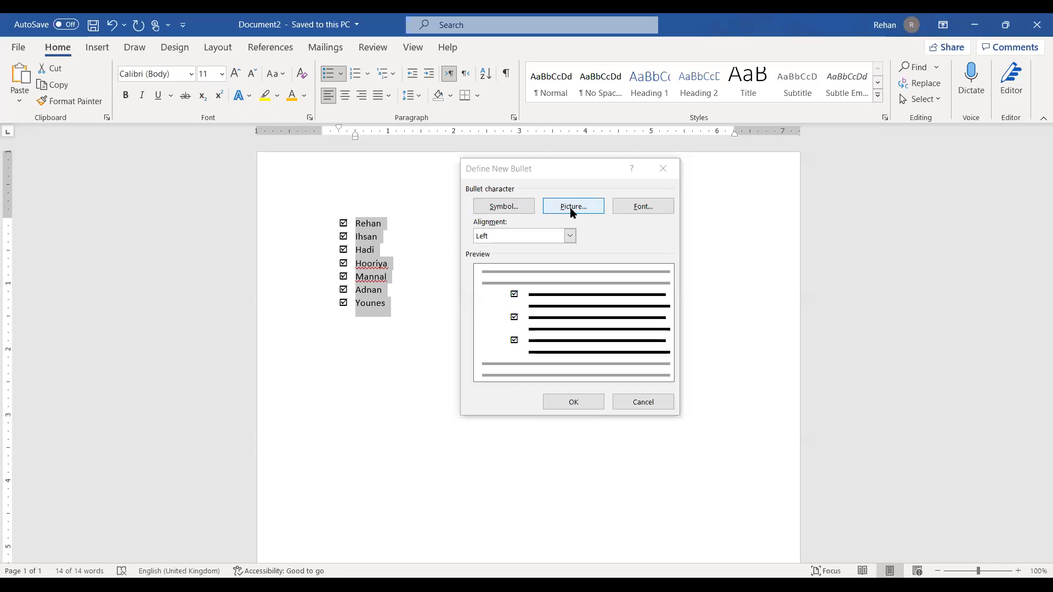
left_click(571, 212)
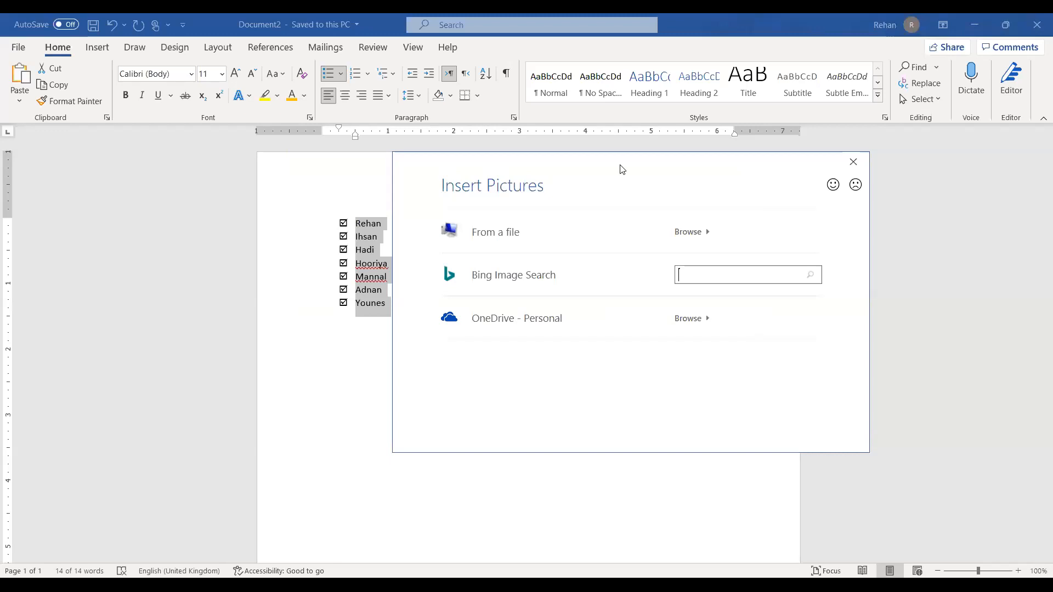
Search Bing images for "computer mouse", browse the pictures and enlarge the results window.
type("computer mouse")
left_click(814, 280)
left_click(812, 275)
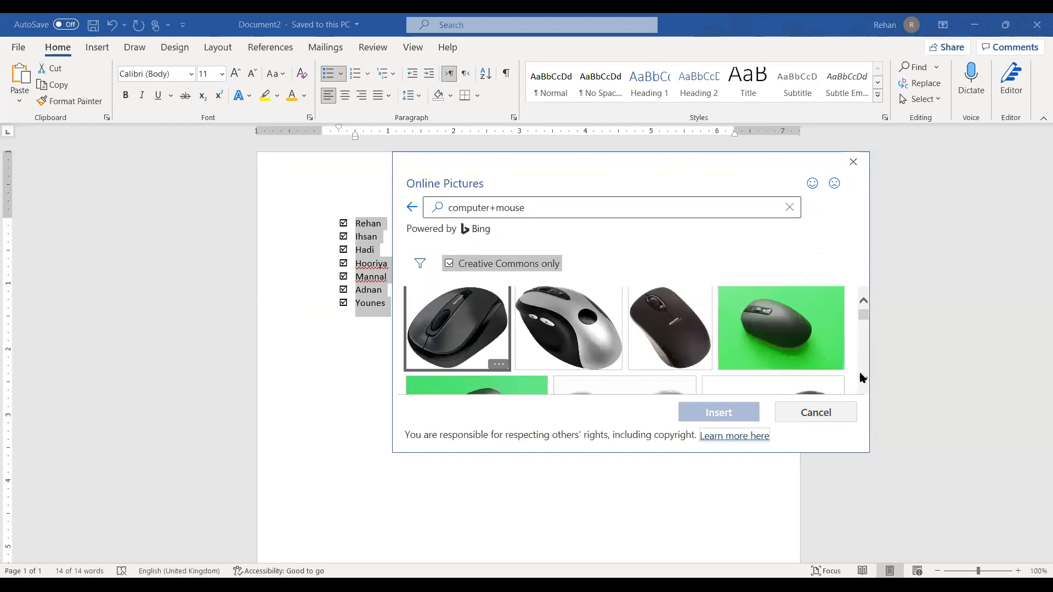
scroll(859, 315, "down", 5)
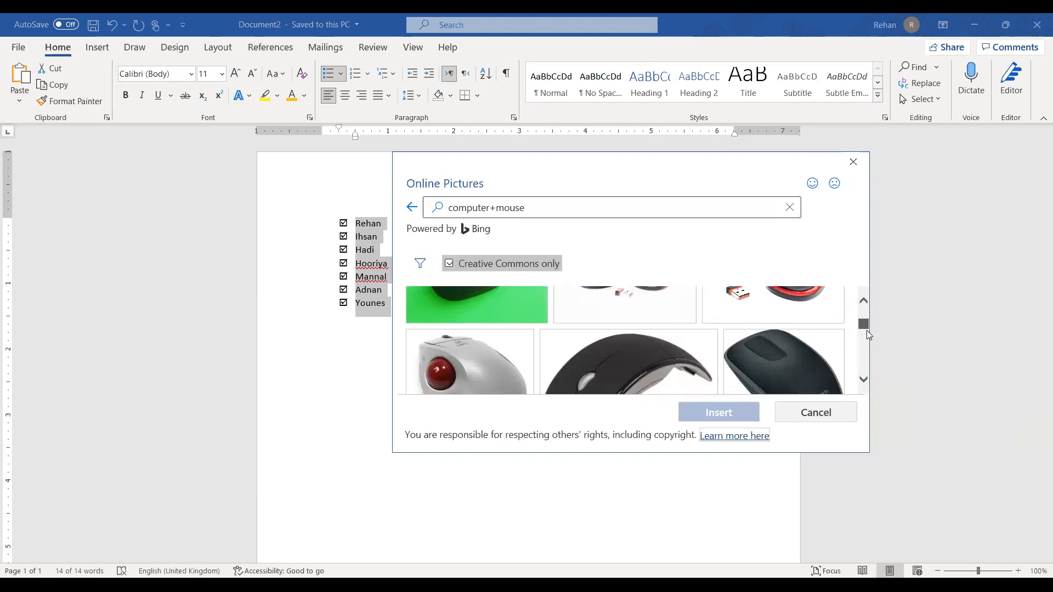
scroll(866, 368, "up", 5)
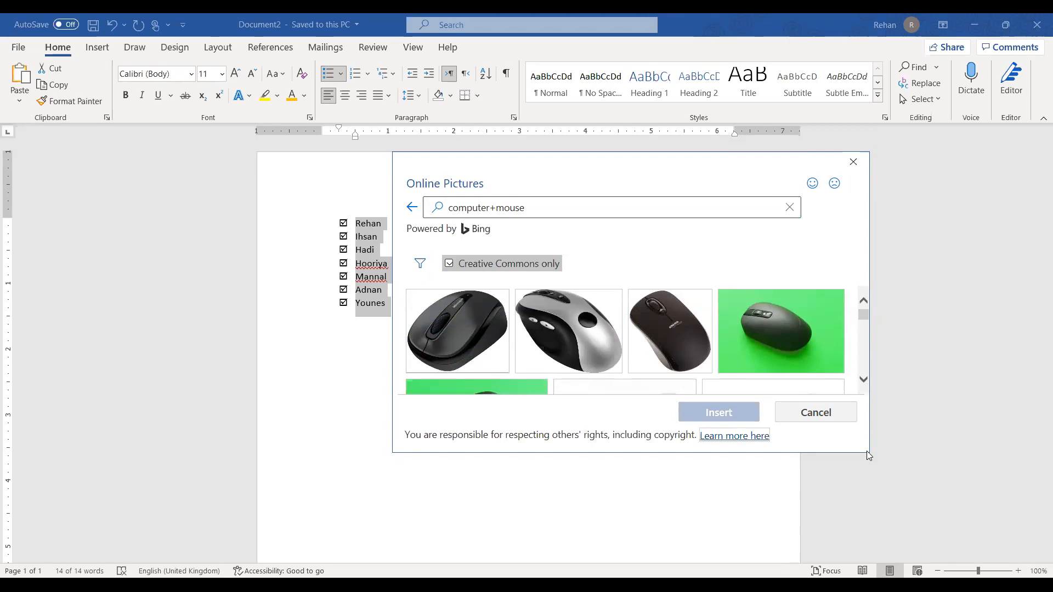
left_click_drag(866, 451, 917, 553)
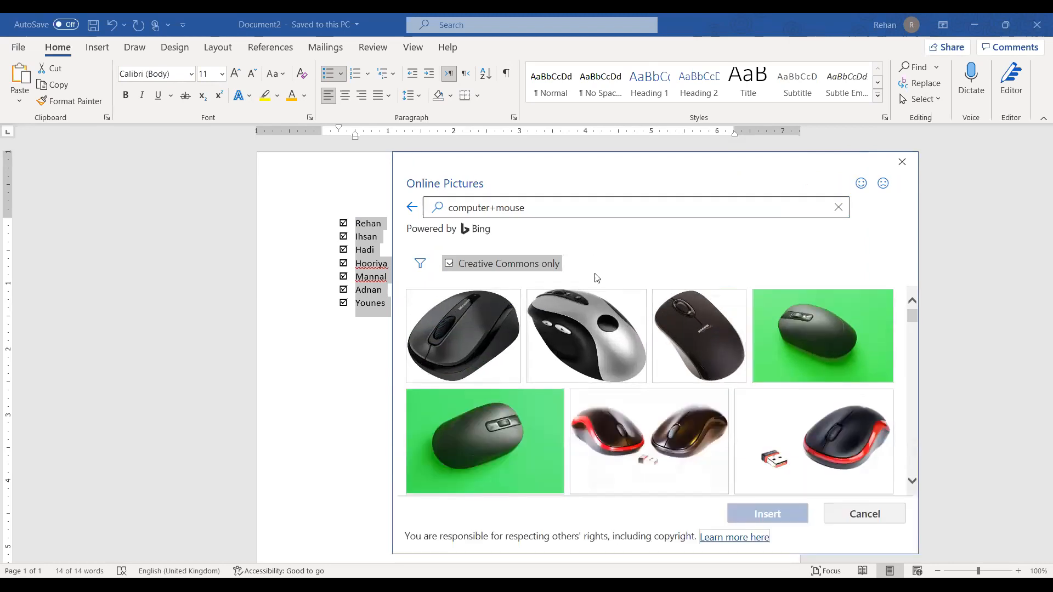
Insert the first black computer mouse picture as the new bullet and apply it to the seven names.
left_click(726, 319)
left_click(556, 339)
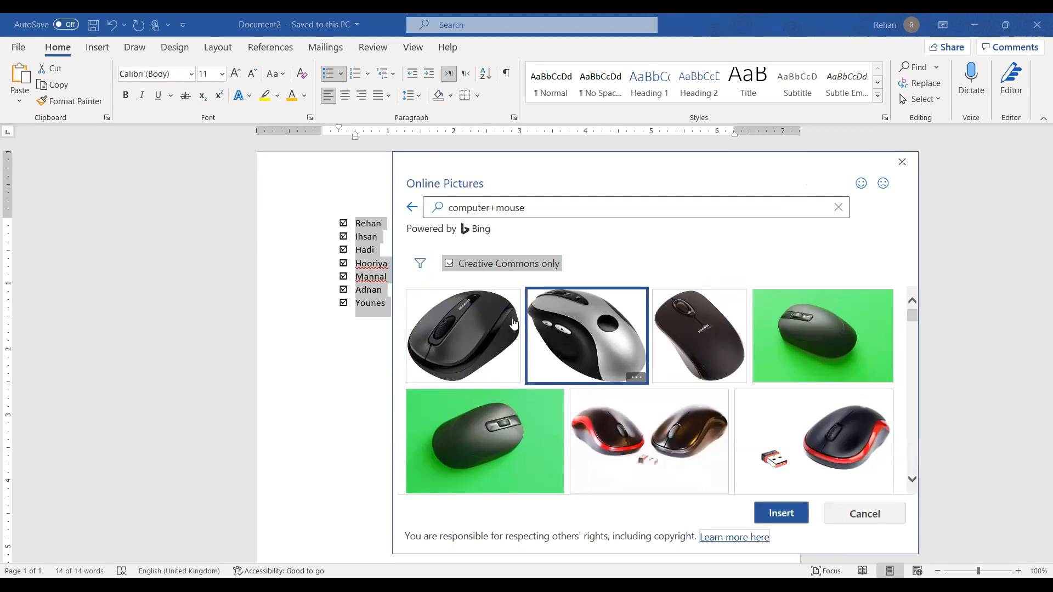
left_click(511, 324)
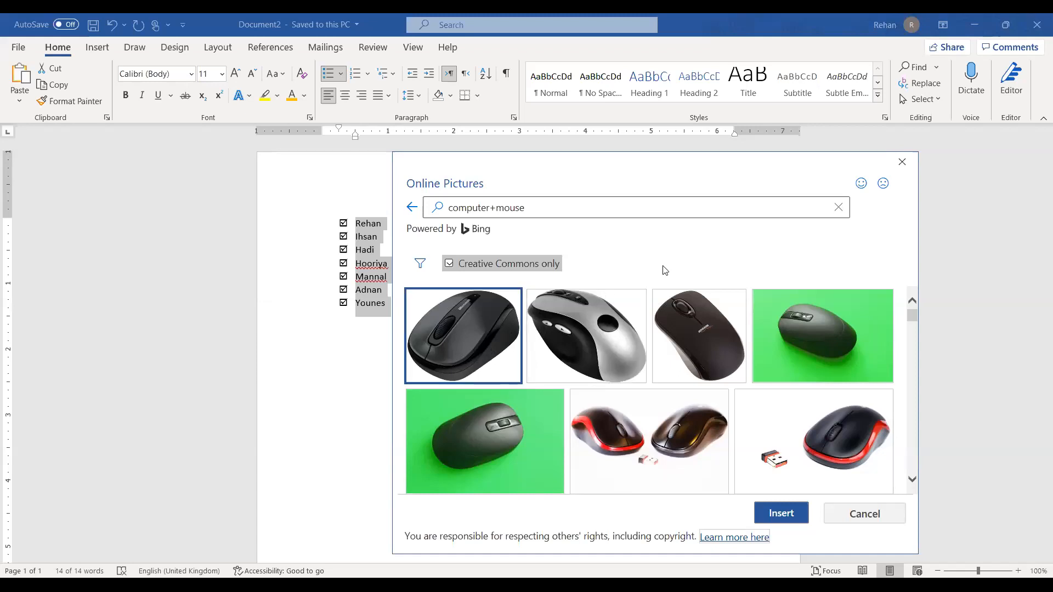
left_click(486, 332)
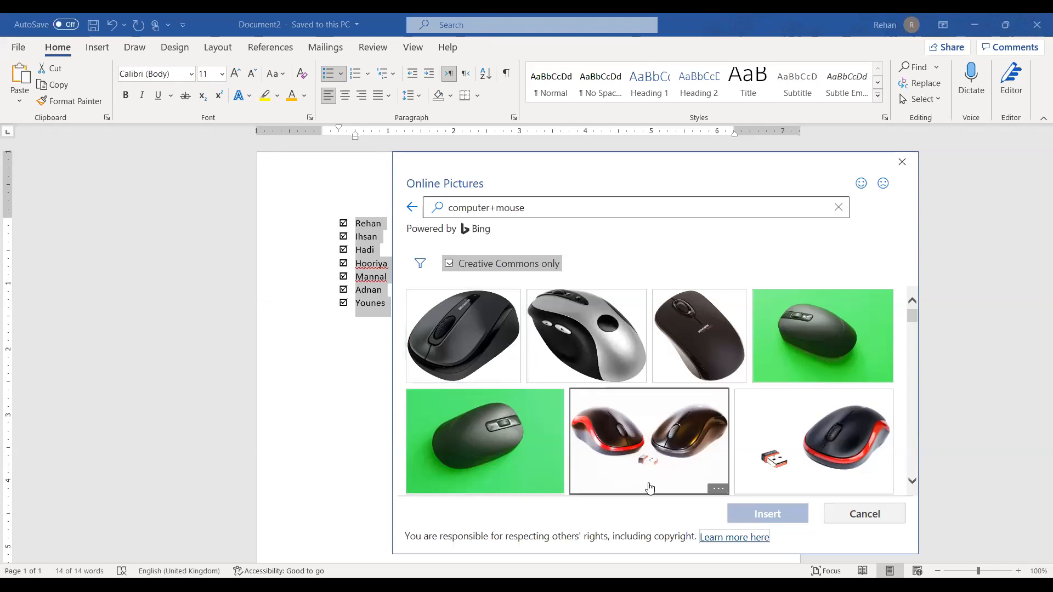
left_click(465, 347)
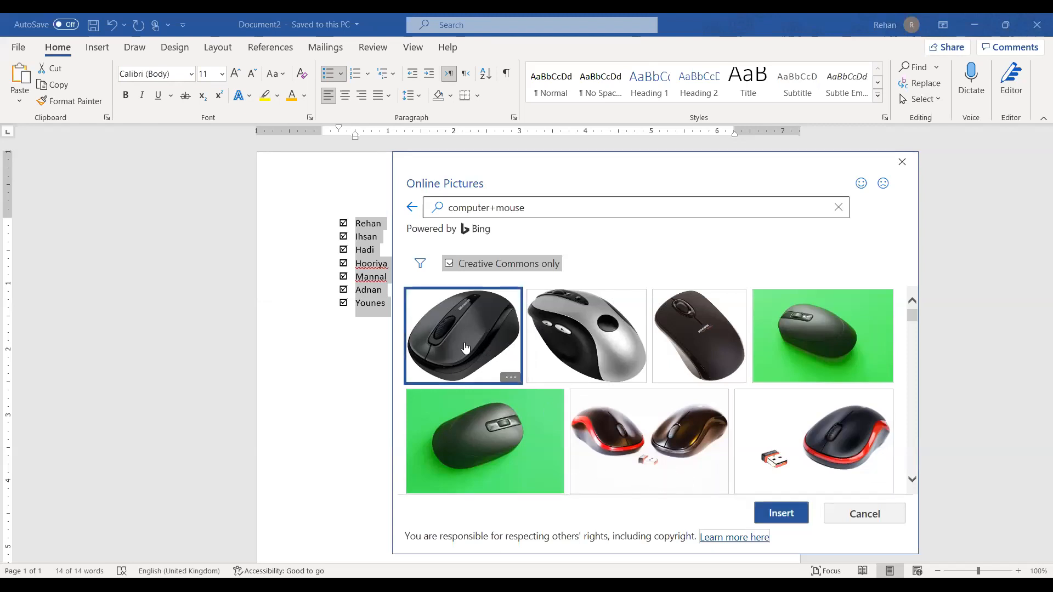
left_click(781, 513)
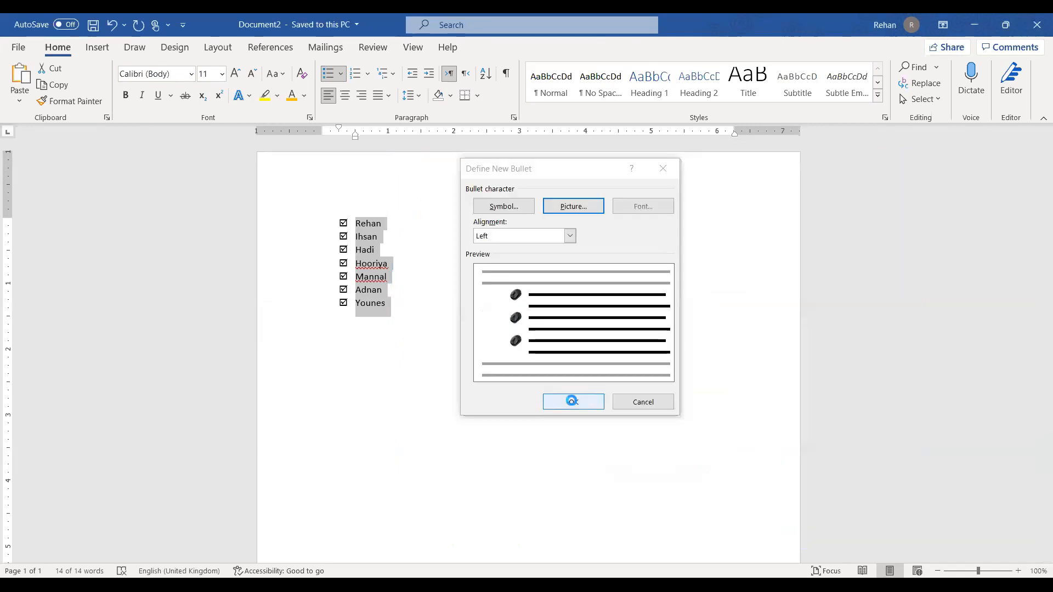
left_click(572, 401)
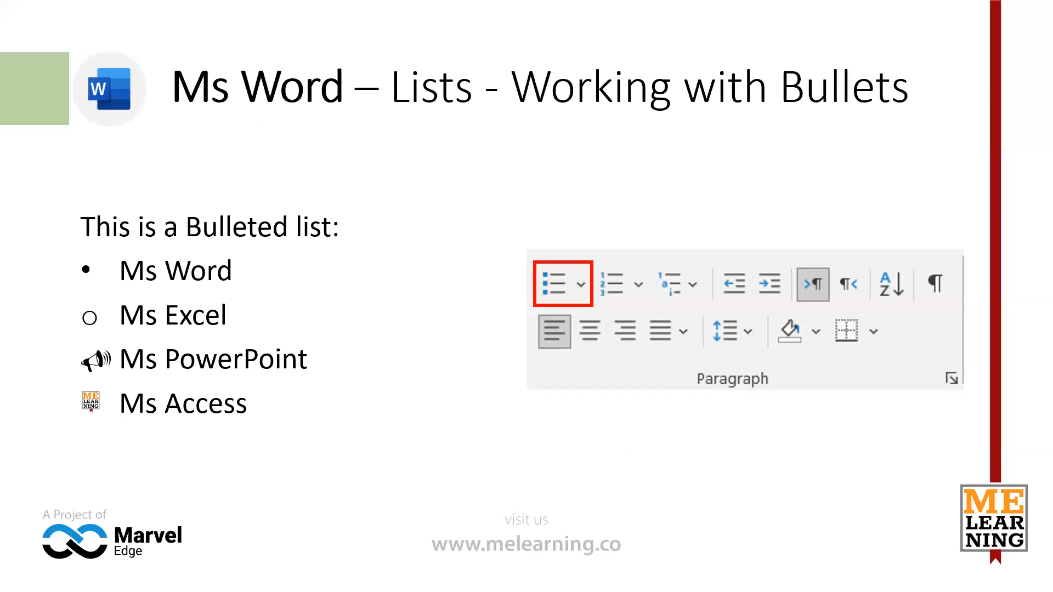
Undo the picture bullets on the list of seven names.
key("Right")
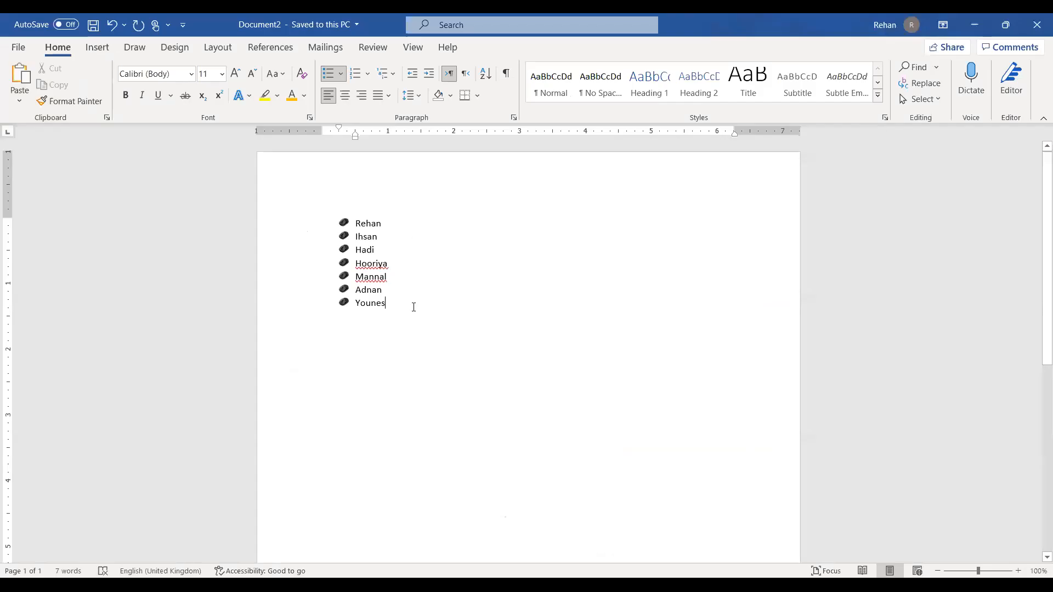
key("ctrl+z")
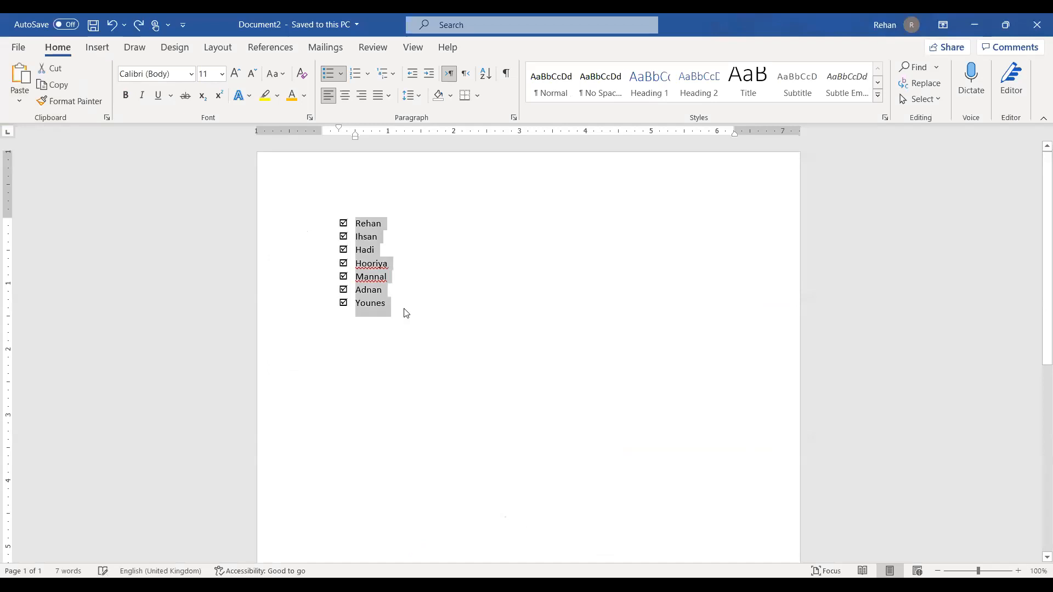
Undo the checkbox bullets on the seven names, back to the numbered list in 1) format.
key("ctrl+z")
key("ctrl+z")
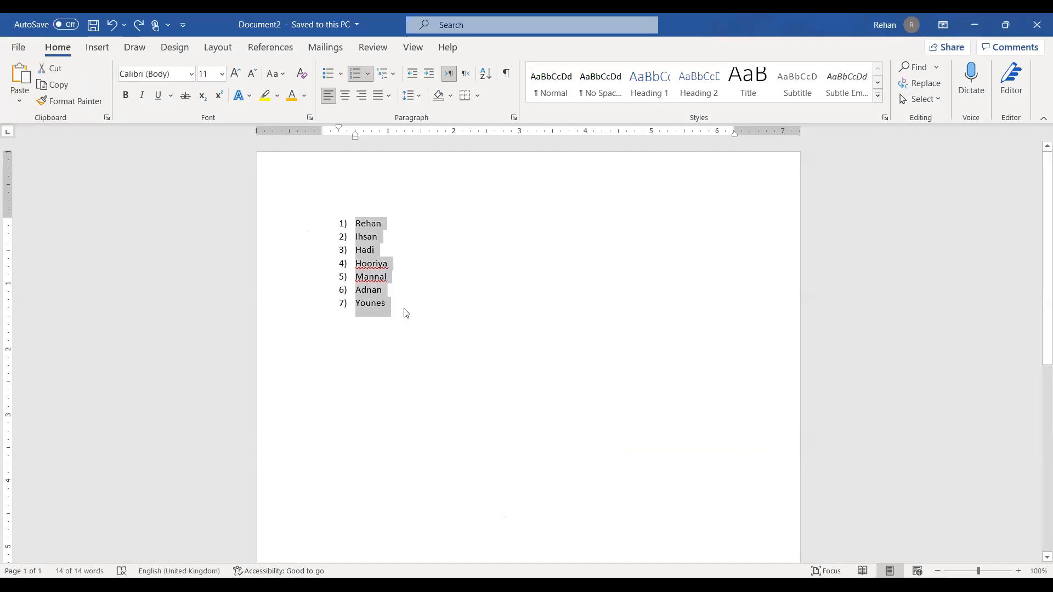
left_click(437, 315)
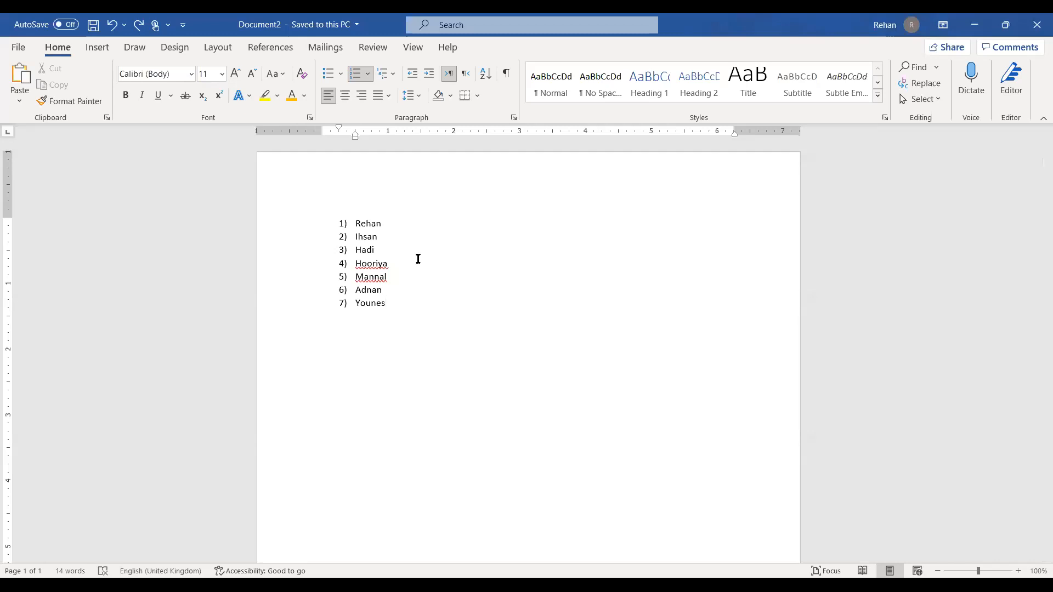
Add the second-level item "Ms Office Trainer" under the first name in the numbered list.
left_click(390, 223)
key("Return")
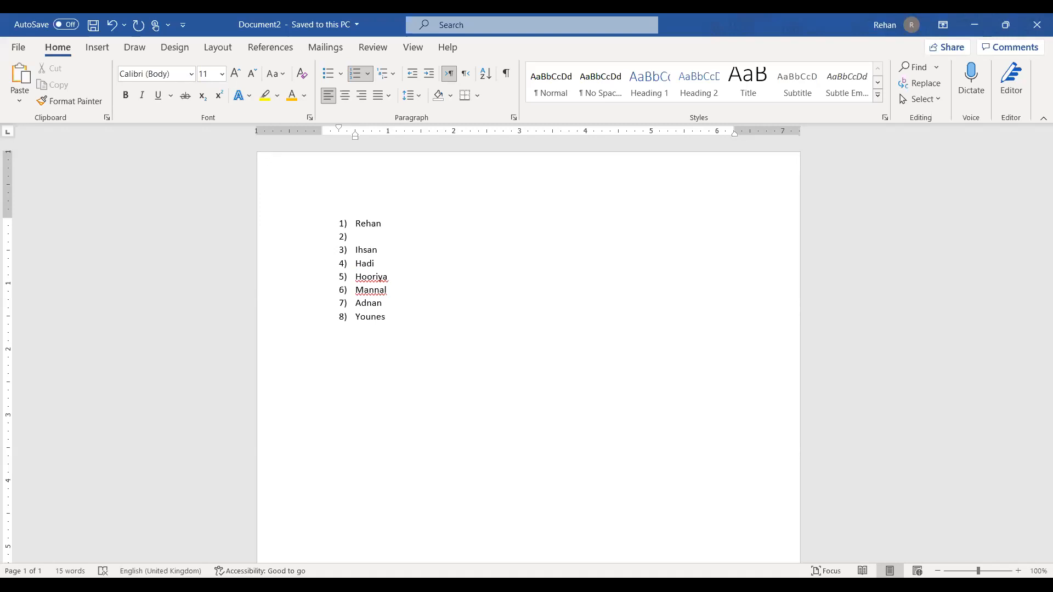
key("Tab")
type("Ms Office ")
type("Teac")
key("BackSpace")
key("BackSpace")
key("BackSpace")
type("rainer")
Add a second sub-item under the first name reading "Works for MeLearning".
key("Return")
type("j")
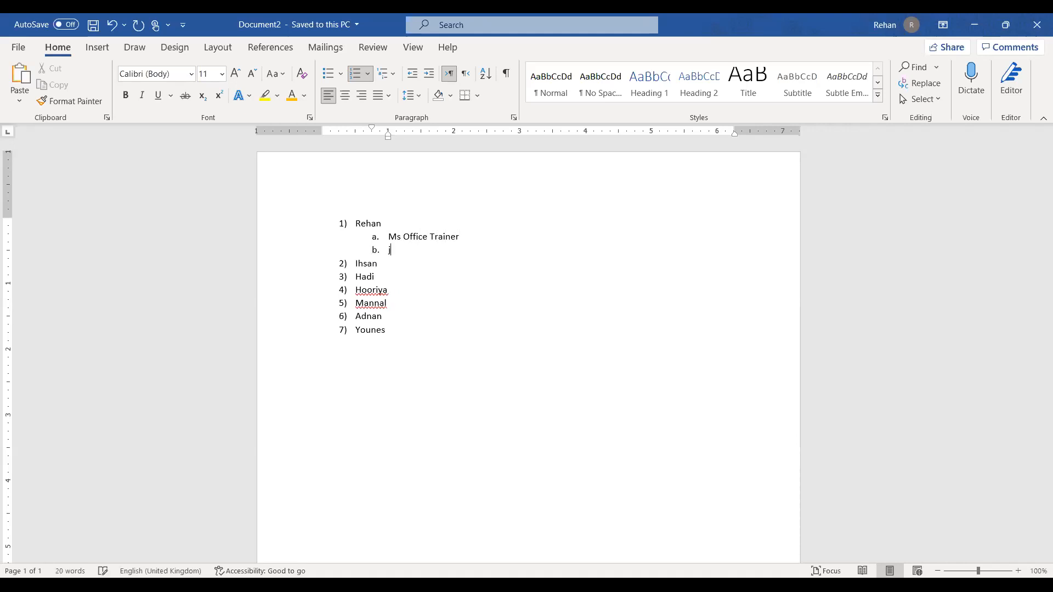
key("BackSpace")
type("Works for Ma")
key("BackSpace")
type("eLearning")
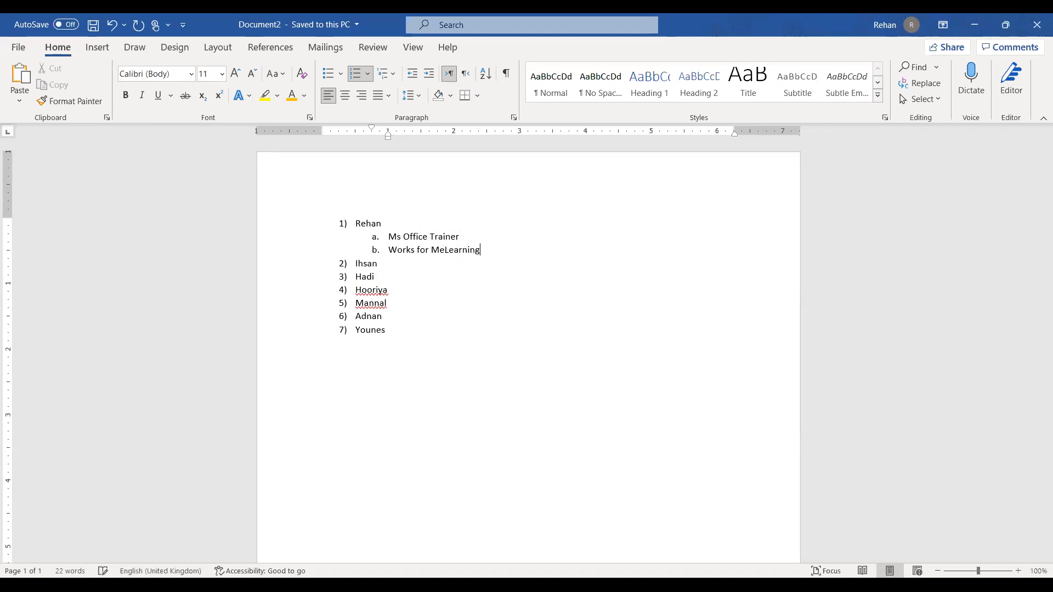
key("Return")
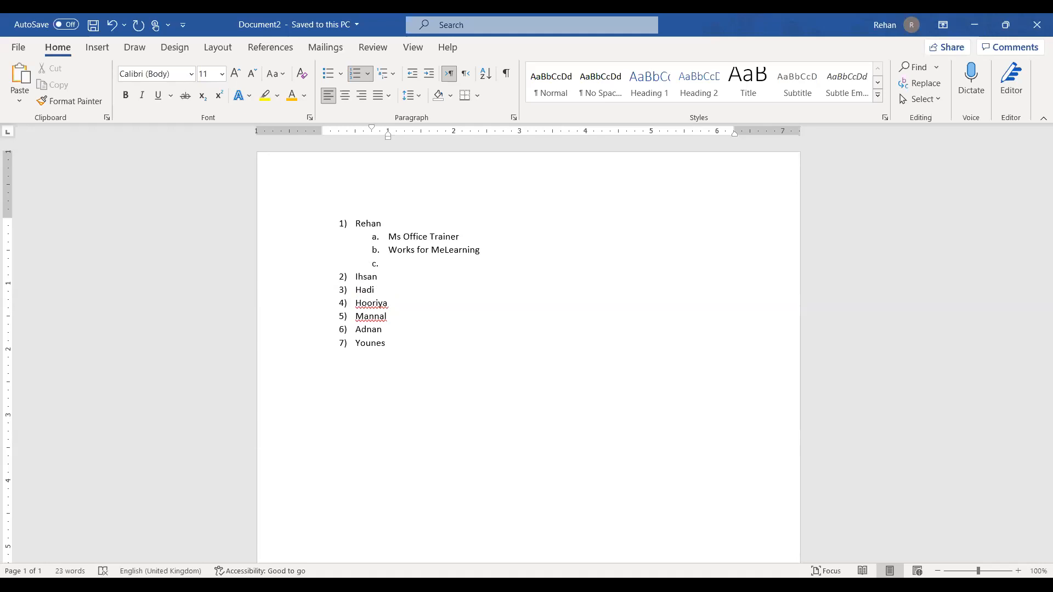
key("Tab")
type("Is an educational online")
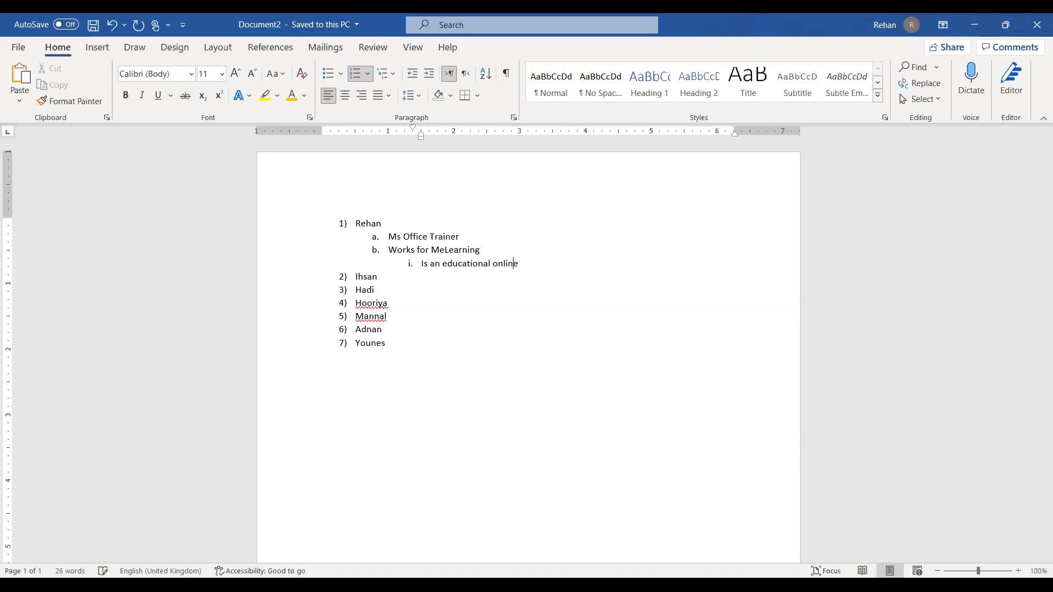
type(" platform")
key("Return")
type("Its website is www.")
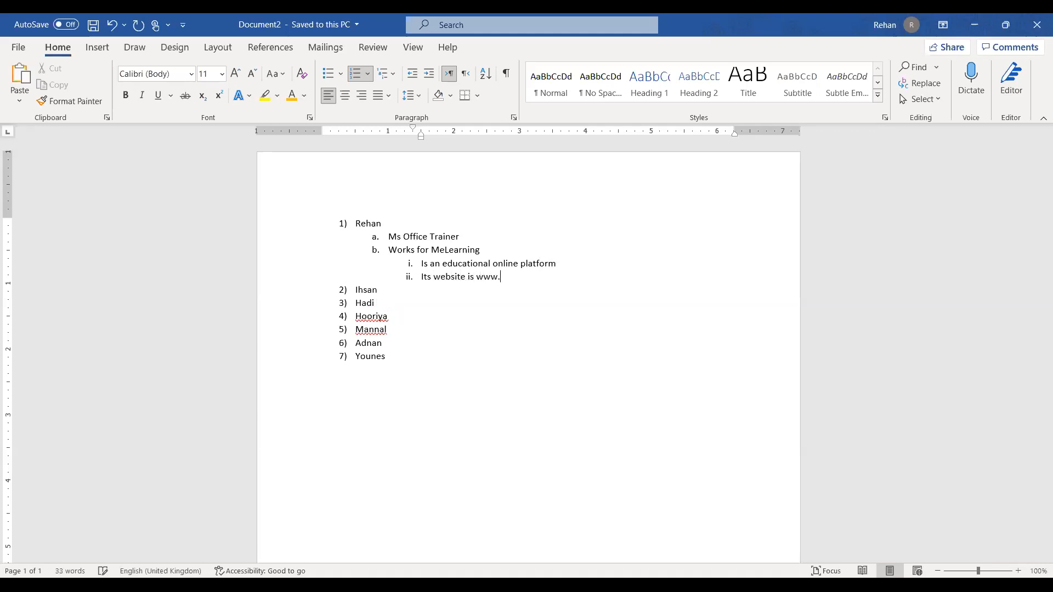
type("melearning.co")
key("Return")
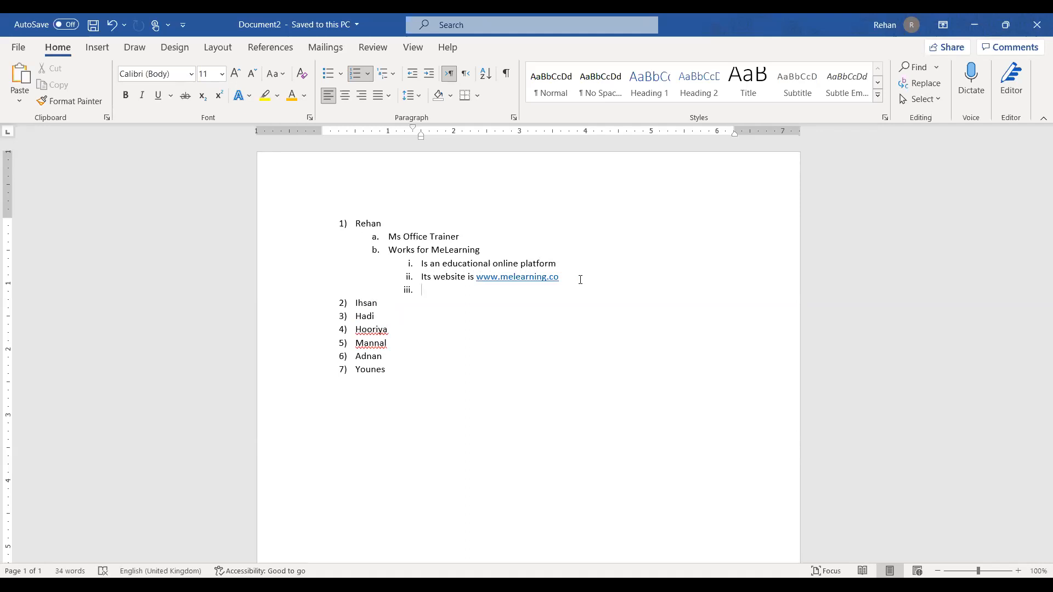
key("ctrl+z")
key("BackSpace")
key("BackSpace")
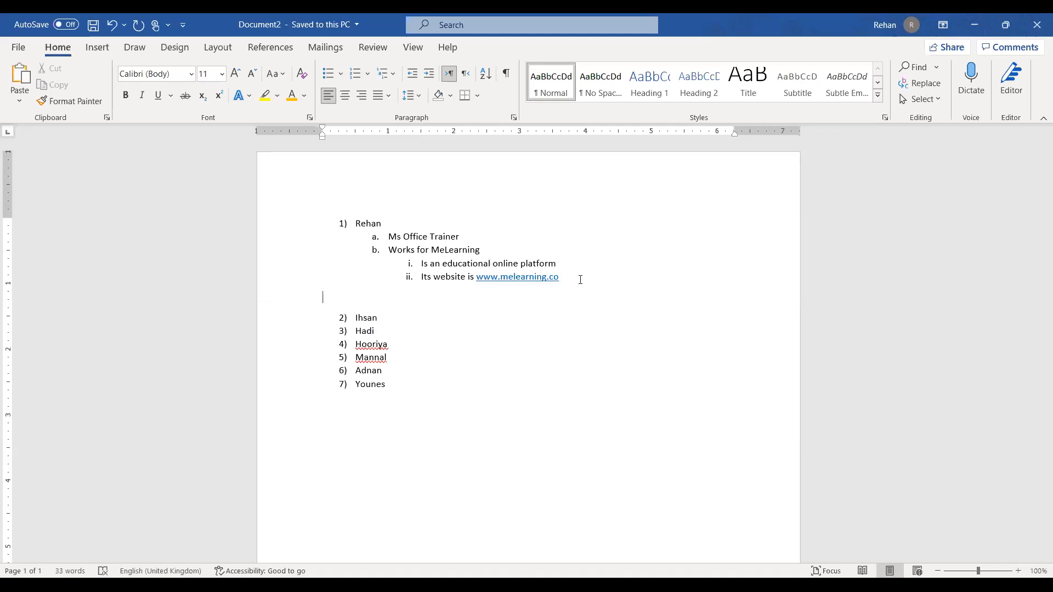
key("ctrl+z")
key("ctrl+z")
key("ctrl+z")
key("ctrl+z")
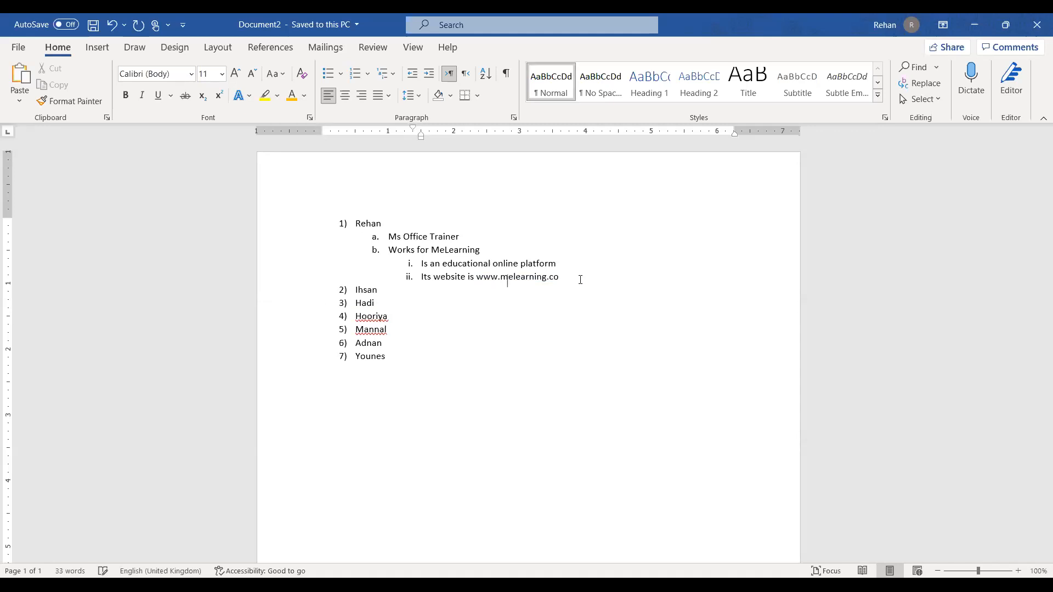
left_click(581, 279)
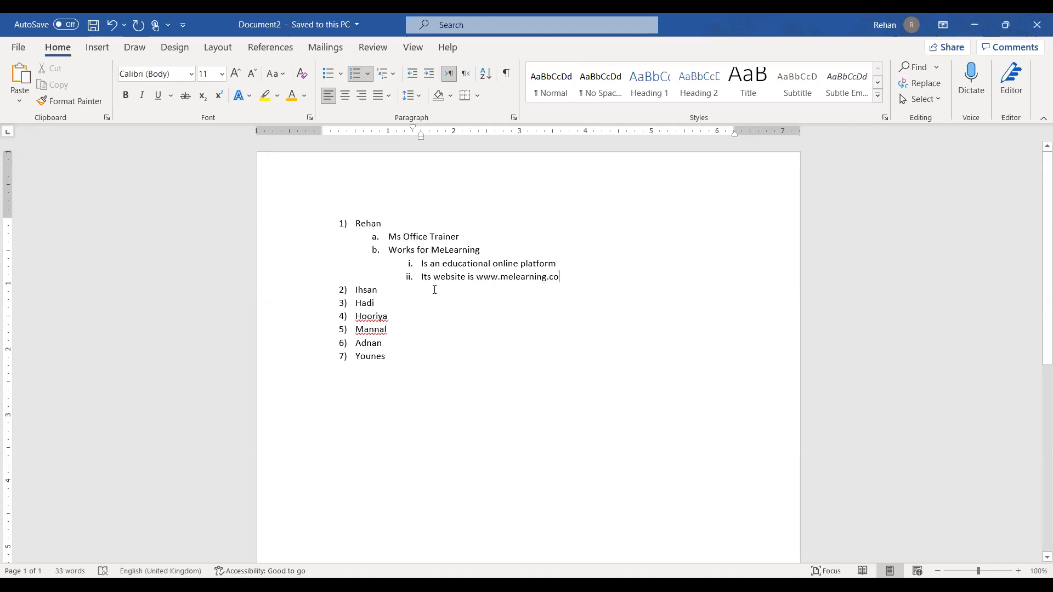
Under the second name, add second-level items "Student Ms Office course", "22 years old" and "Like to Exercise".
left_click(378, 291)
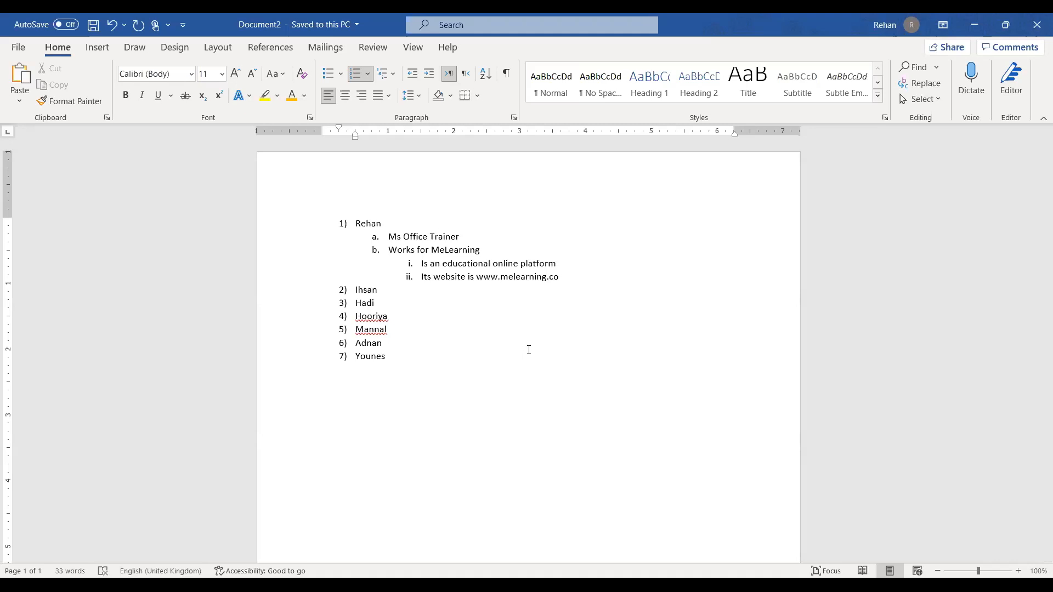
key("Return")
key("Tab")
type("Student Ms Office course")
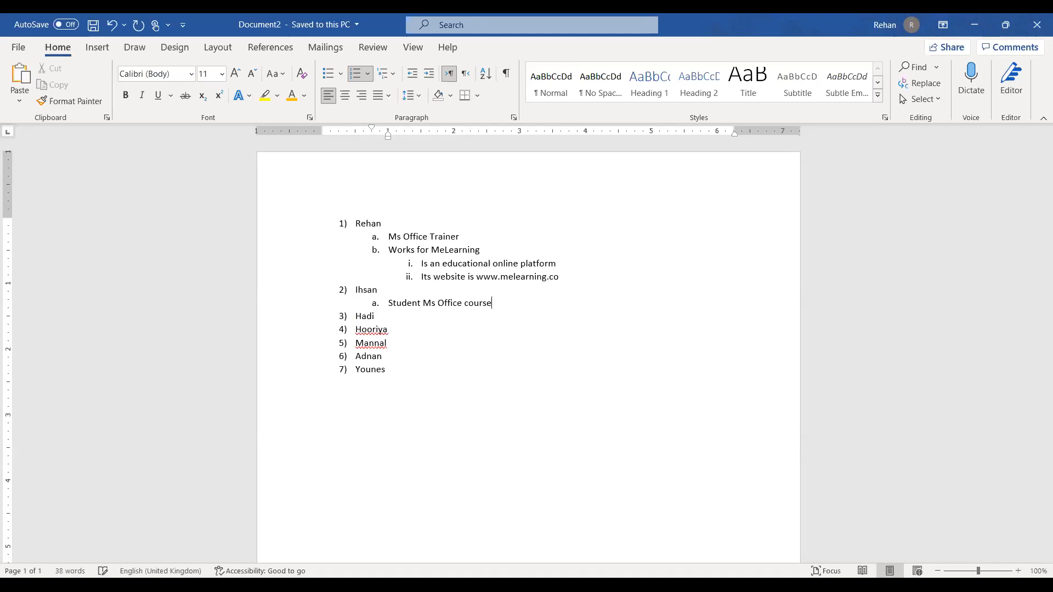
key("Return")
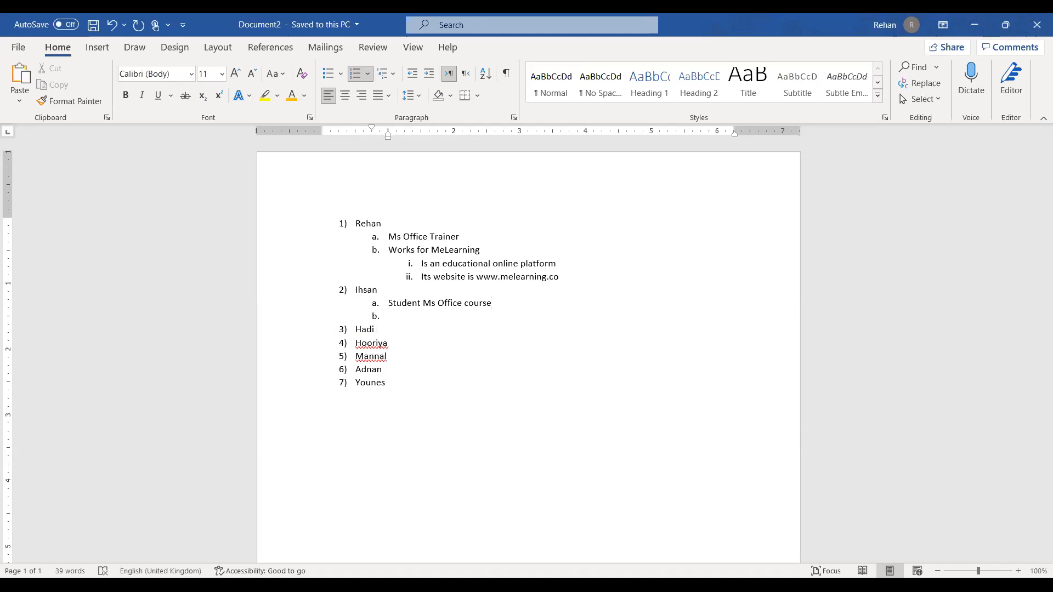
type("22 years old")
key("Return")
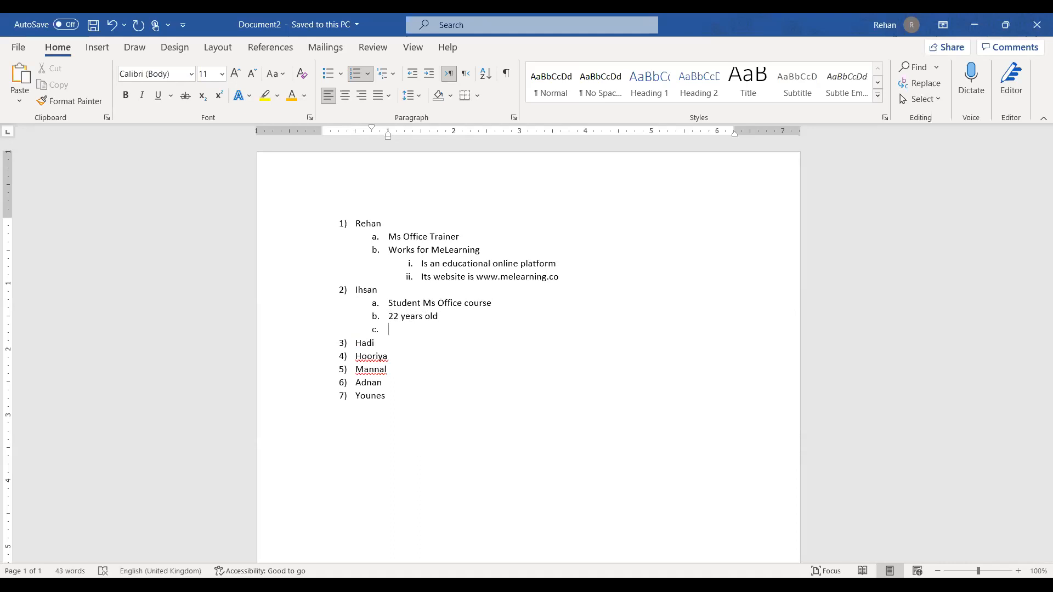
type("Like to")
type("Excercise")
key("Return")
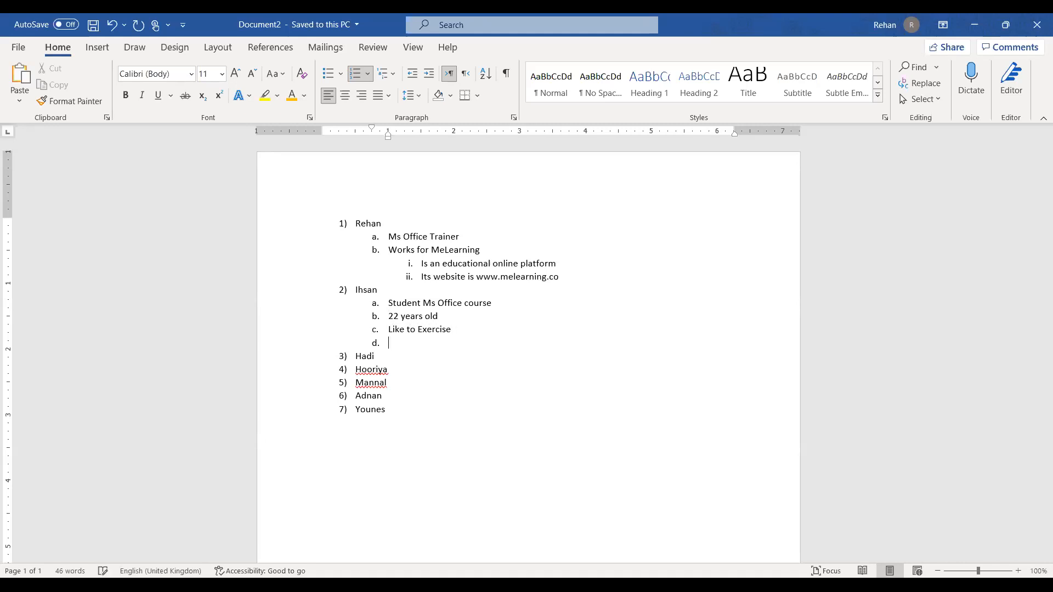
Add third-level items "Push-up", "Weight lifting" and "Cycling" under "Like to Exercise".
key("Tab")
type("Push-up")
key("Return")
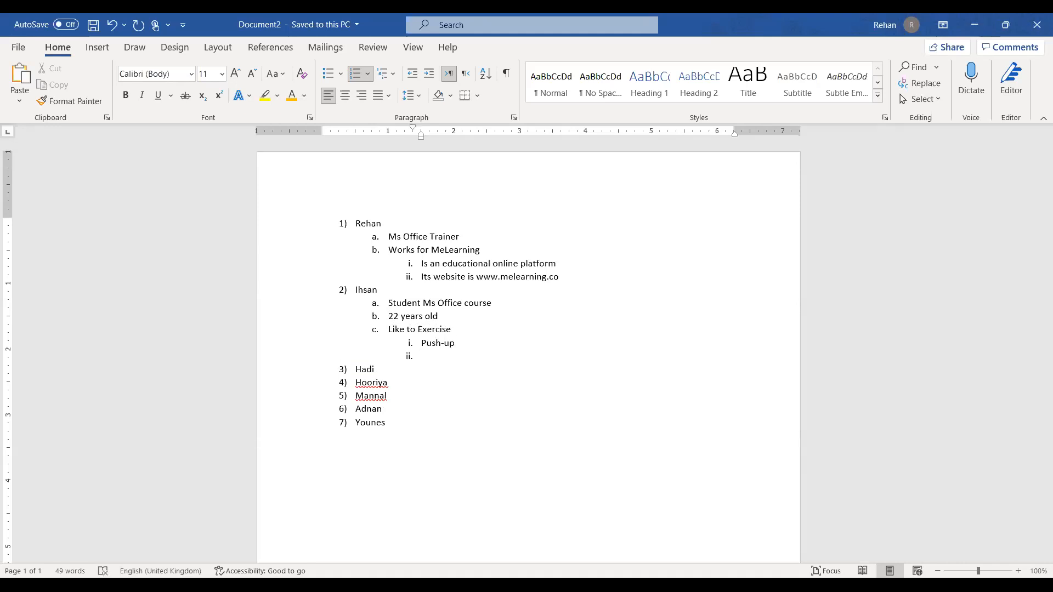
type("Weight lifting")
key("Return")
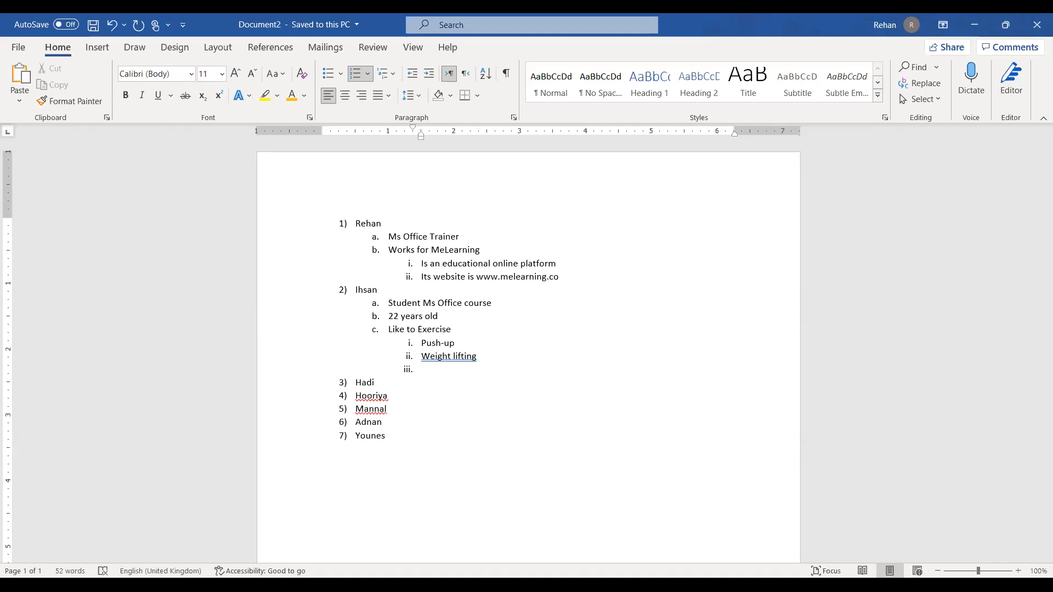
type("Cycling")
key("Return")
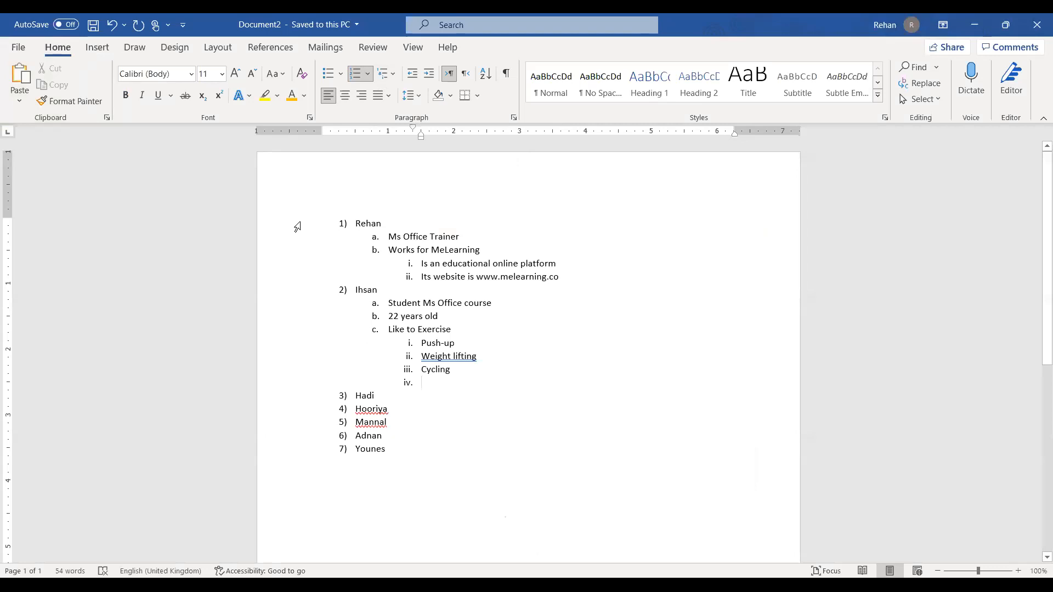
Apply the 1., 1.1., 1.1.1. multilevel numbering from the list library to the whole list.
left_click_drag(297, 227, 300, 451)
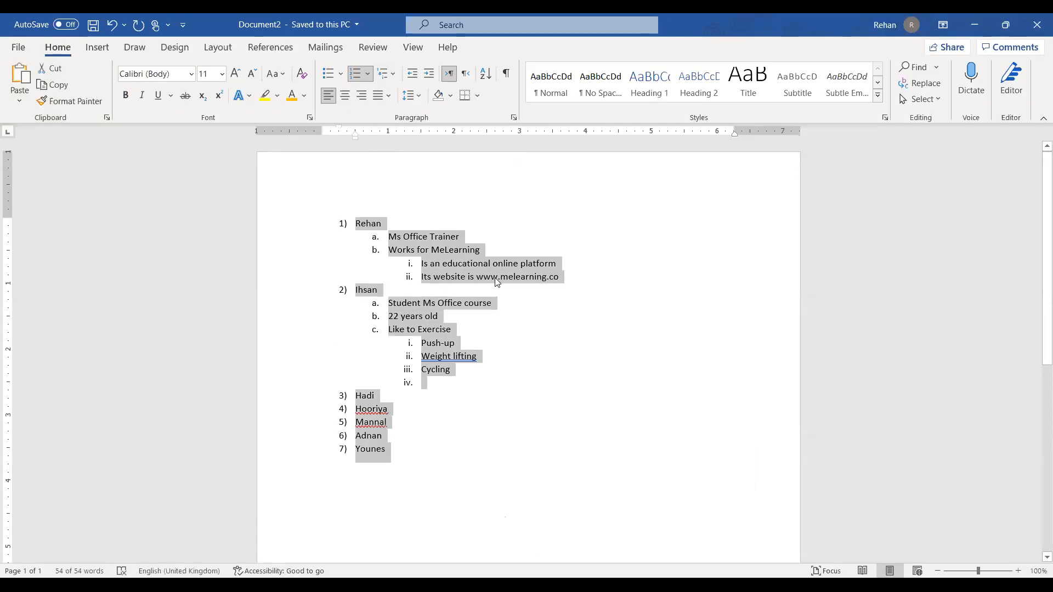
left_click(390, 74)
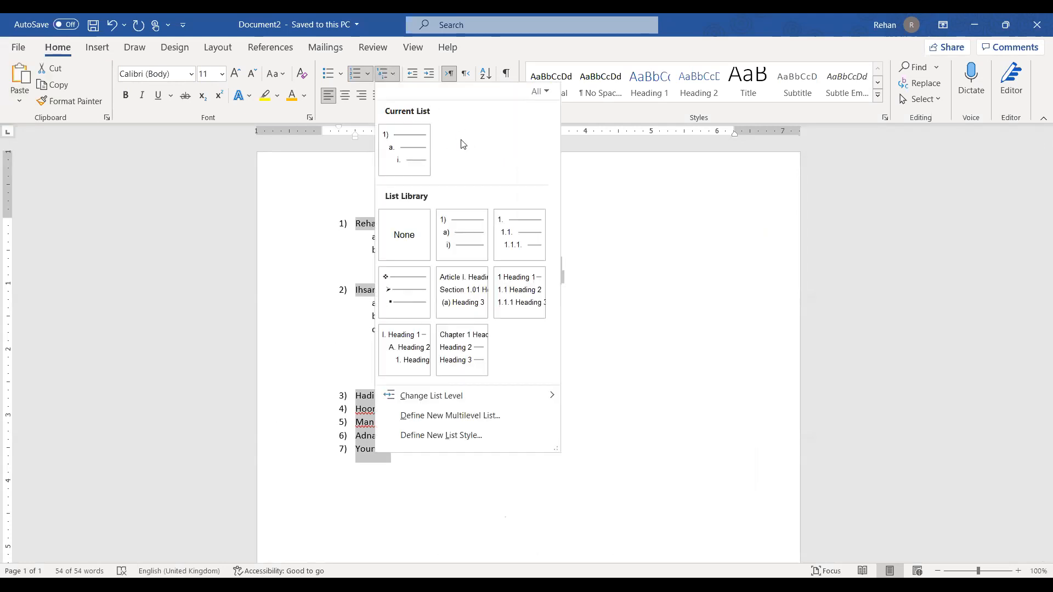
mouse_move(412, 141)
mouse_move(519, 242)
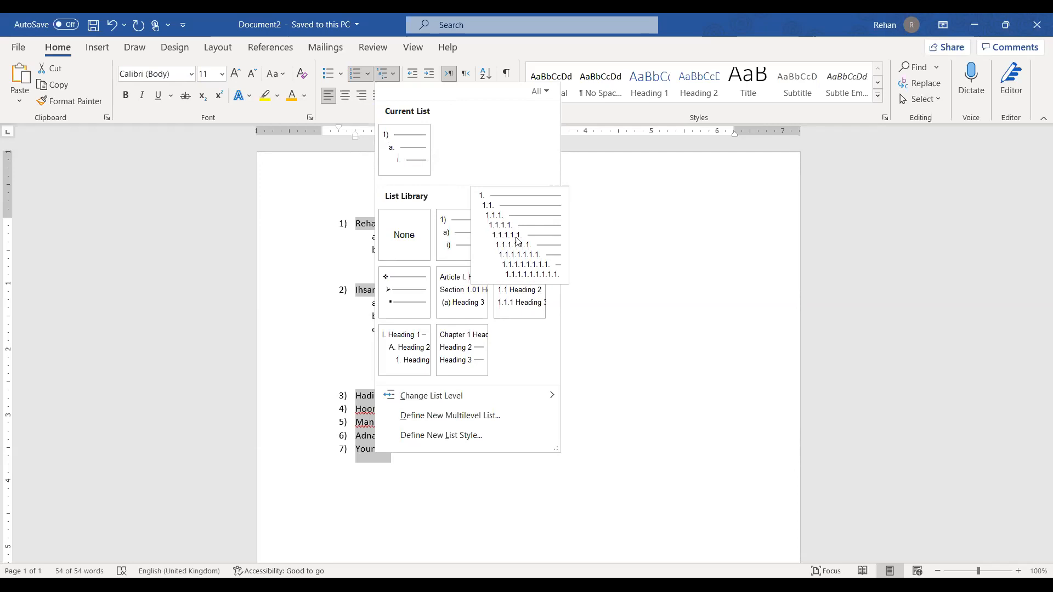
left_click(519, 241)
left_click(551, 394)
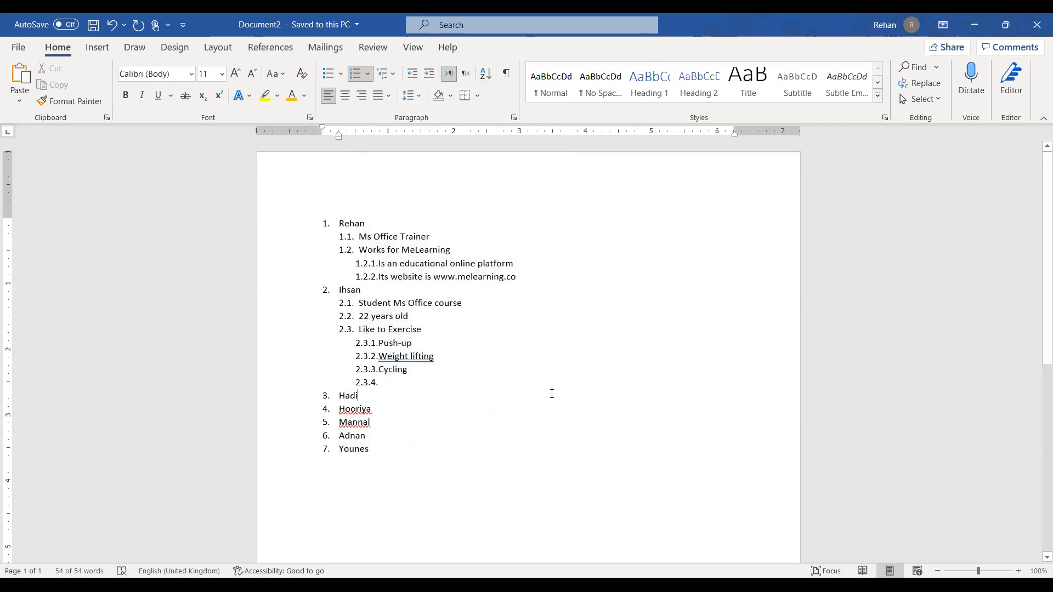
left_click_drag(337, 224, 376, 239)
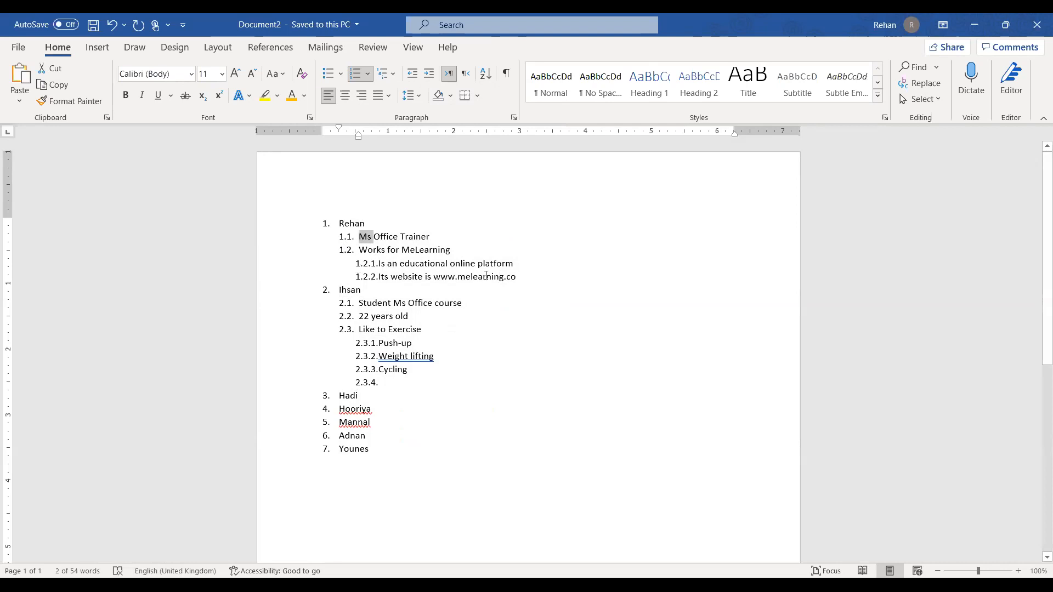
left_click(457, 398)
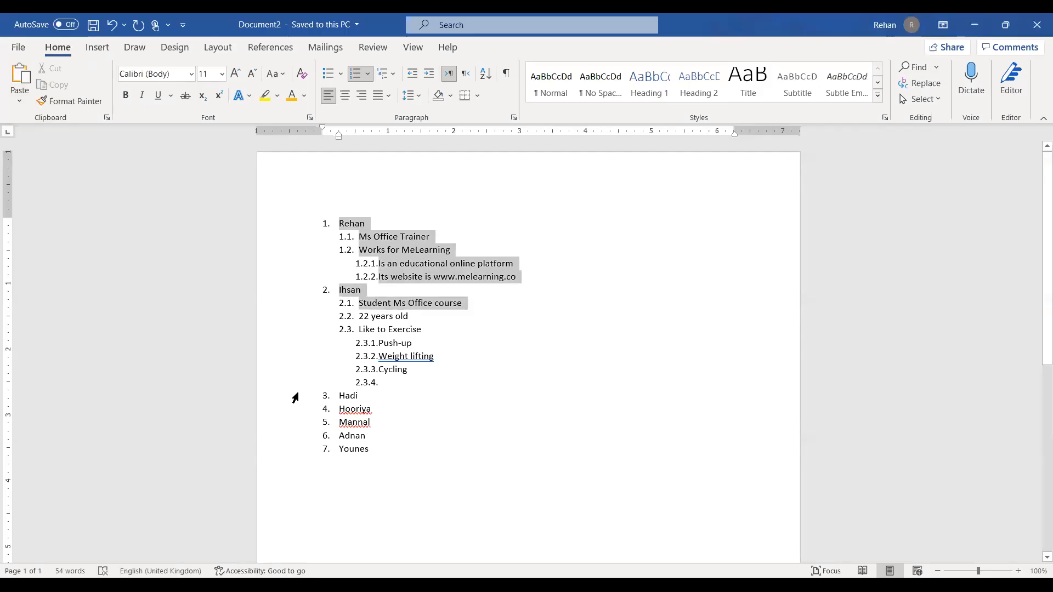
Apply the multilevel bullet style with diamond, arrow and square symbols to the whole list.
left_click_drag(291, 395, 302, 456)
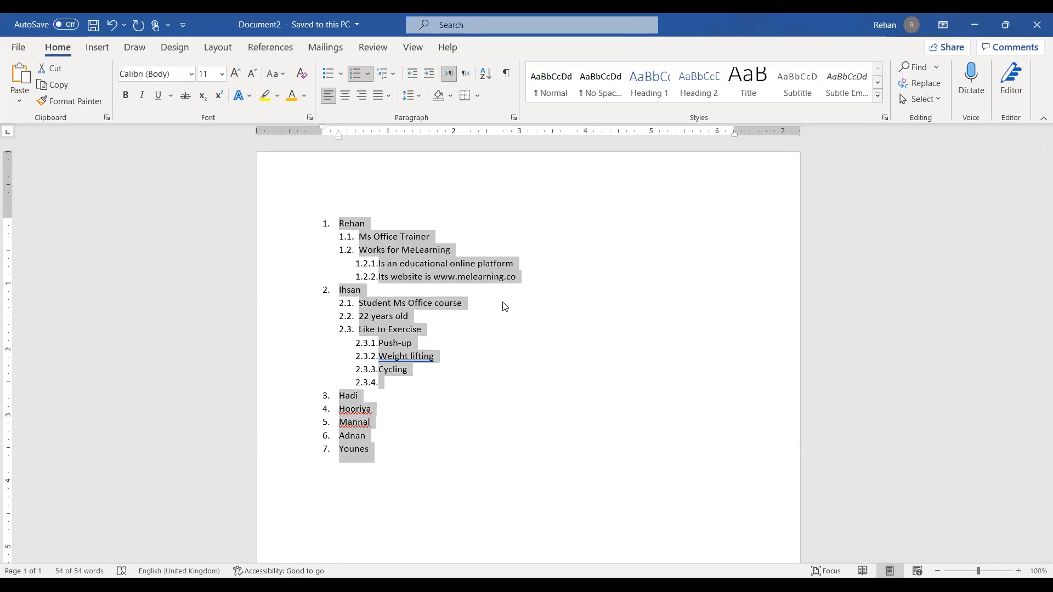
left_click(387, 74)
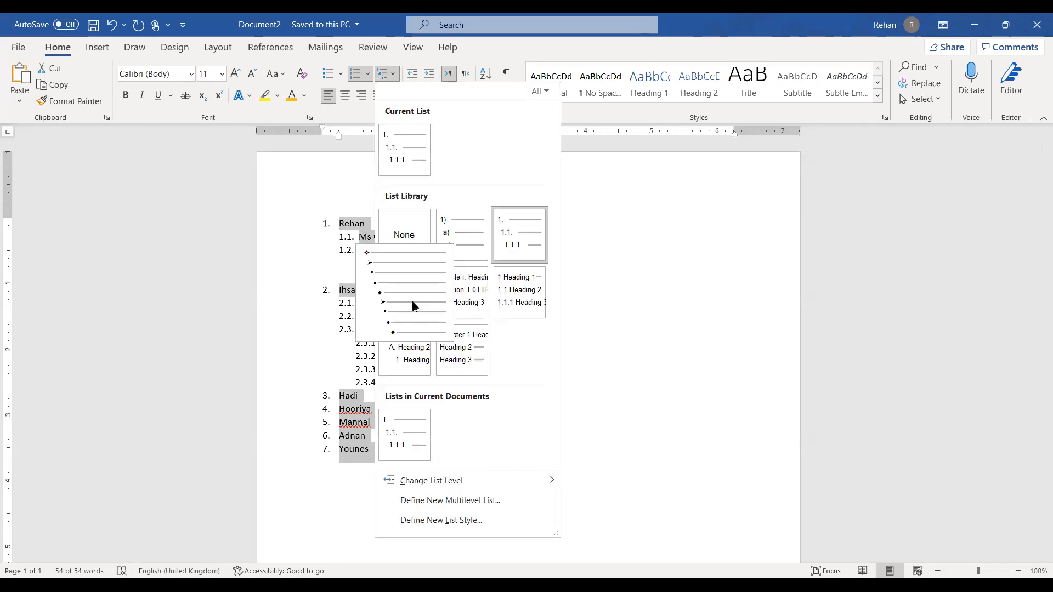
left_click(412, 300)
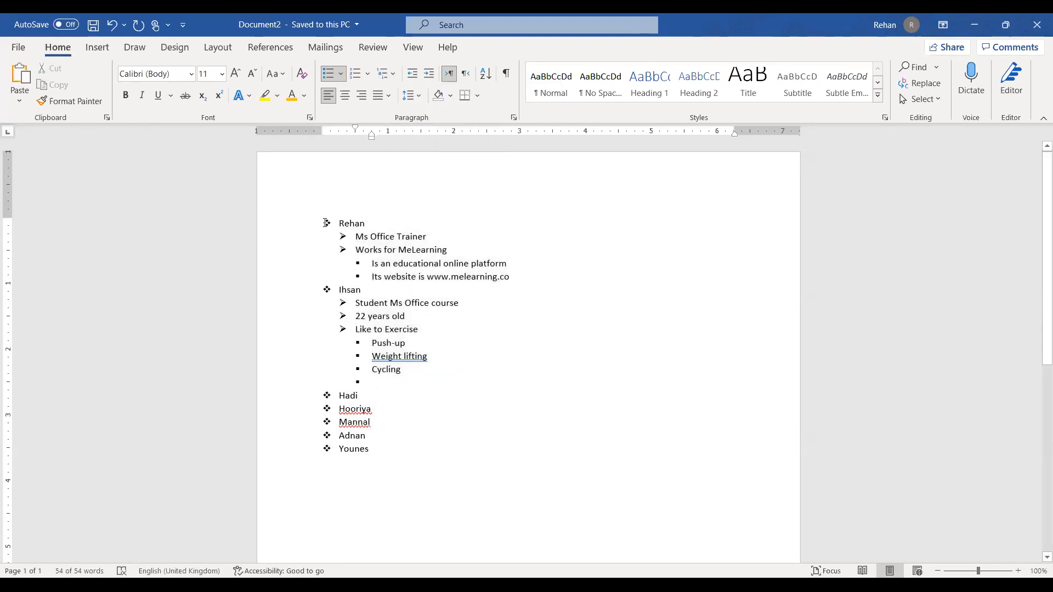